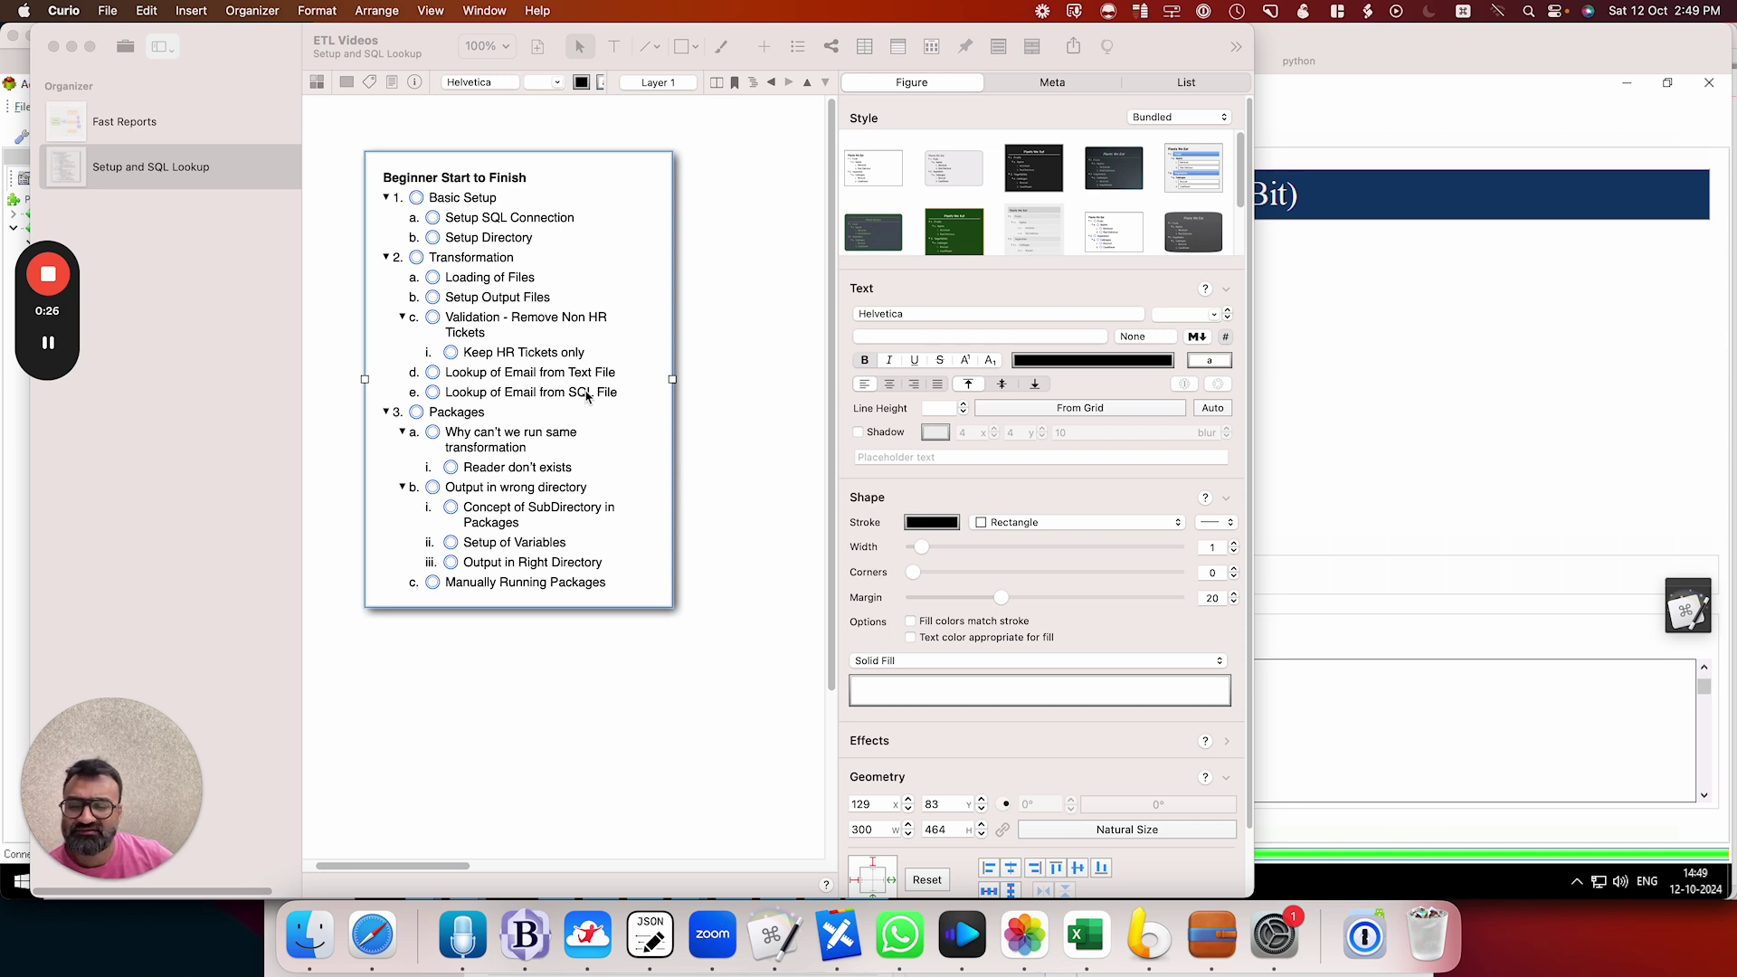
# Step: Switch to the Jump Desktop remote session and open helpticket.csv from the C:\Sample\helpticket folder
pyautogui.click(433, 239)
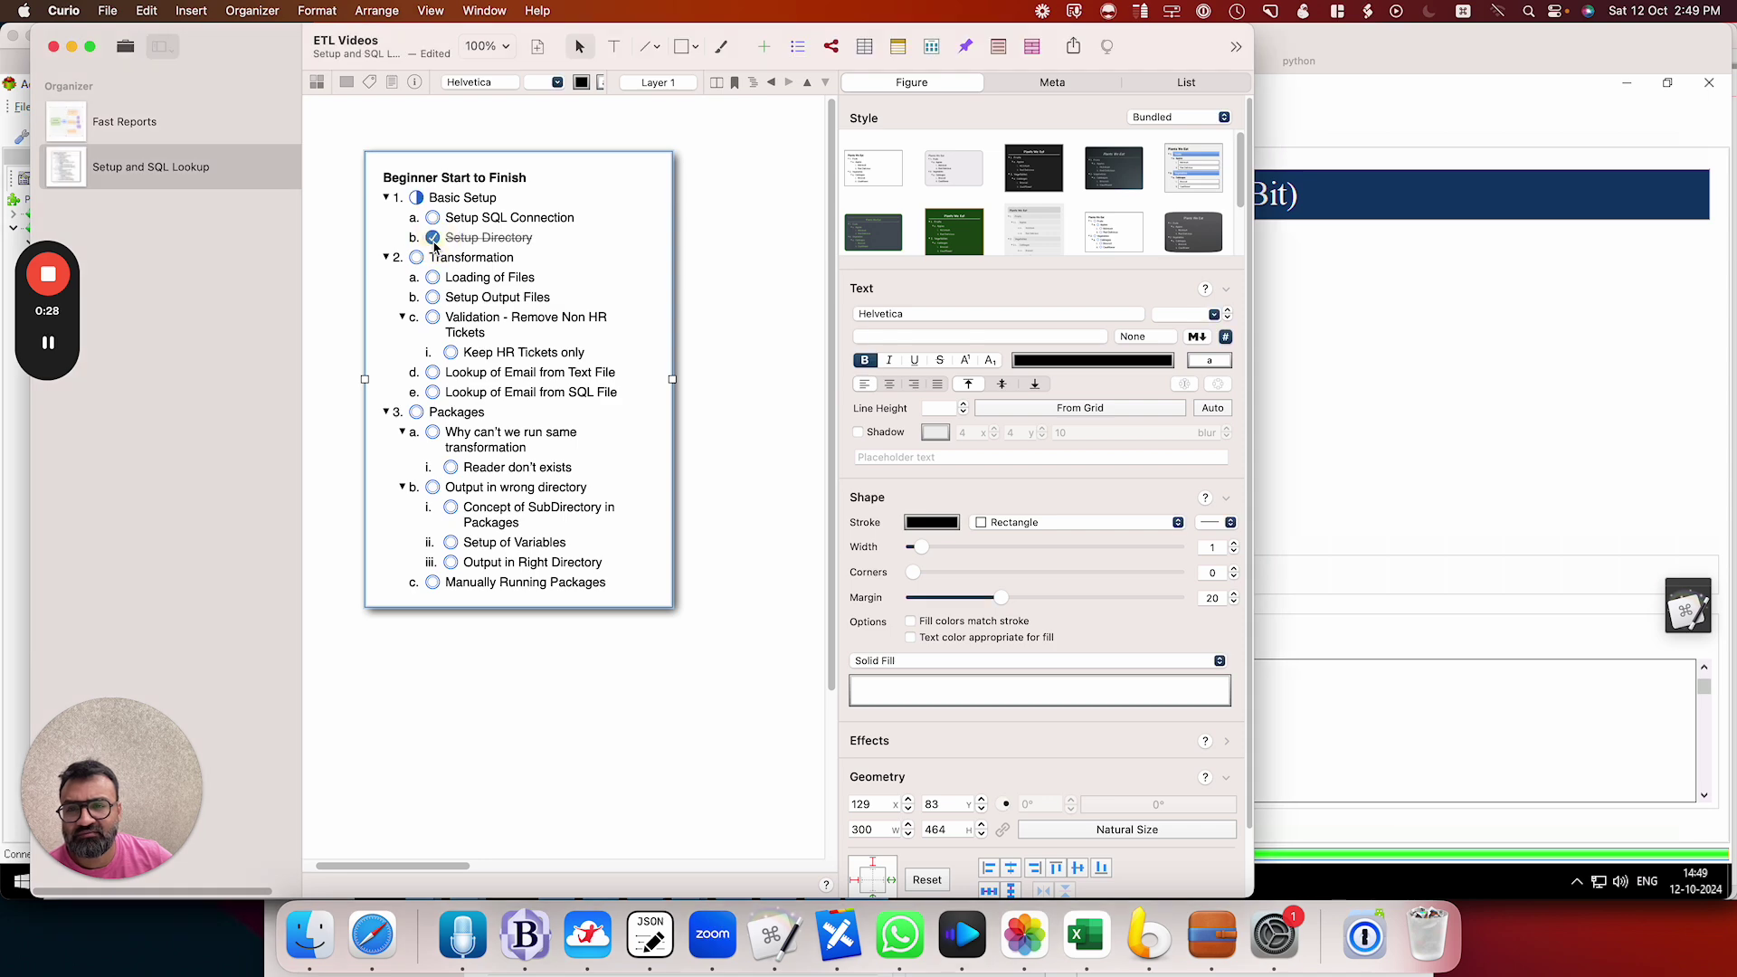
pyautogui.click(434, 239)
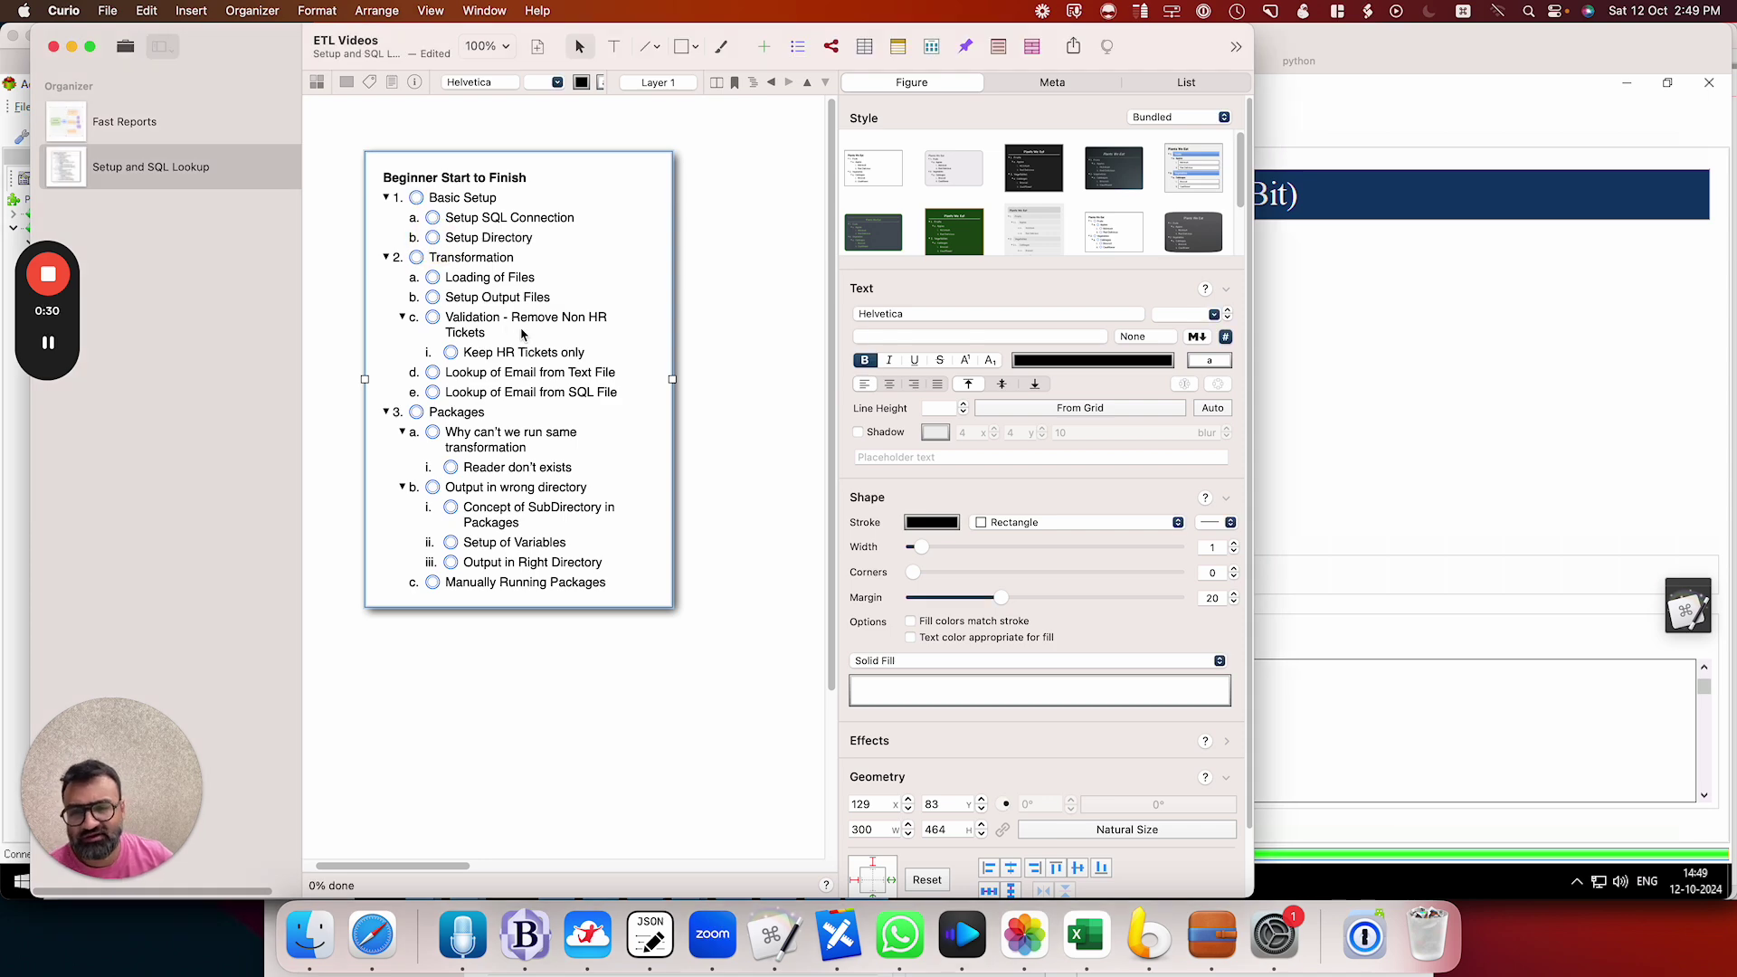
pyautogui.click(590, 941)
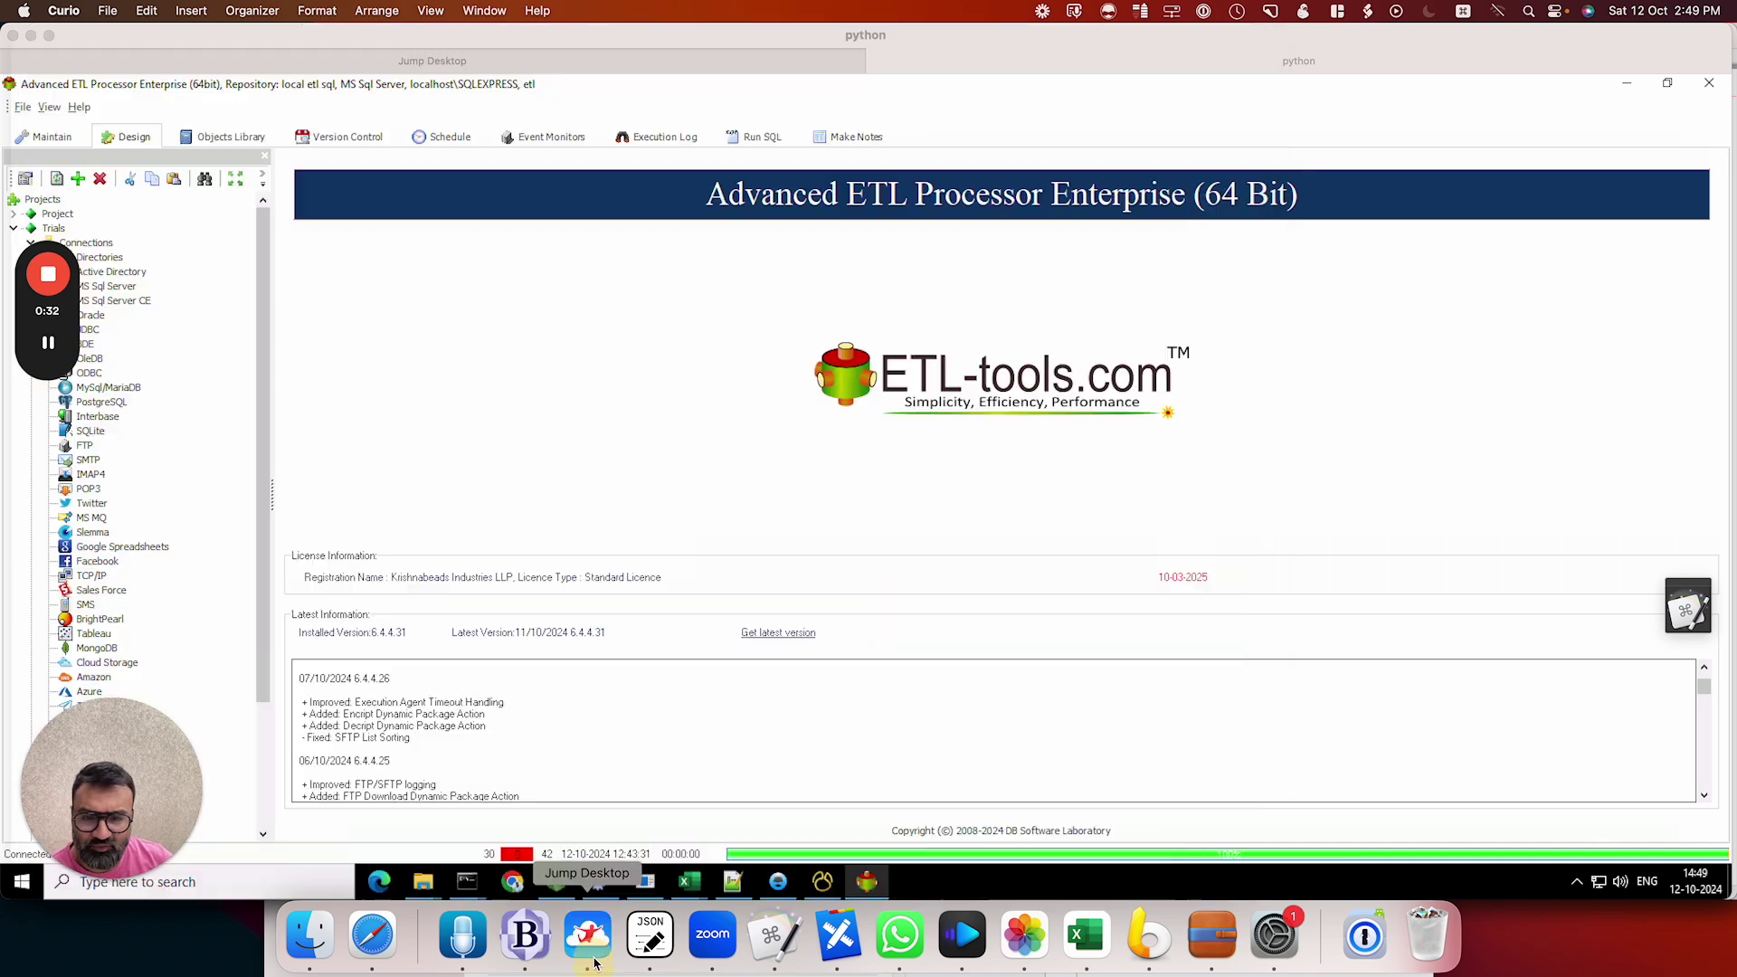
pyautogui.moveTo(422, 874)
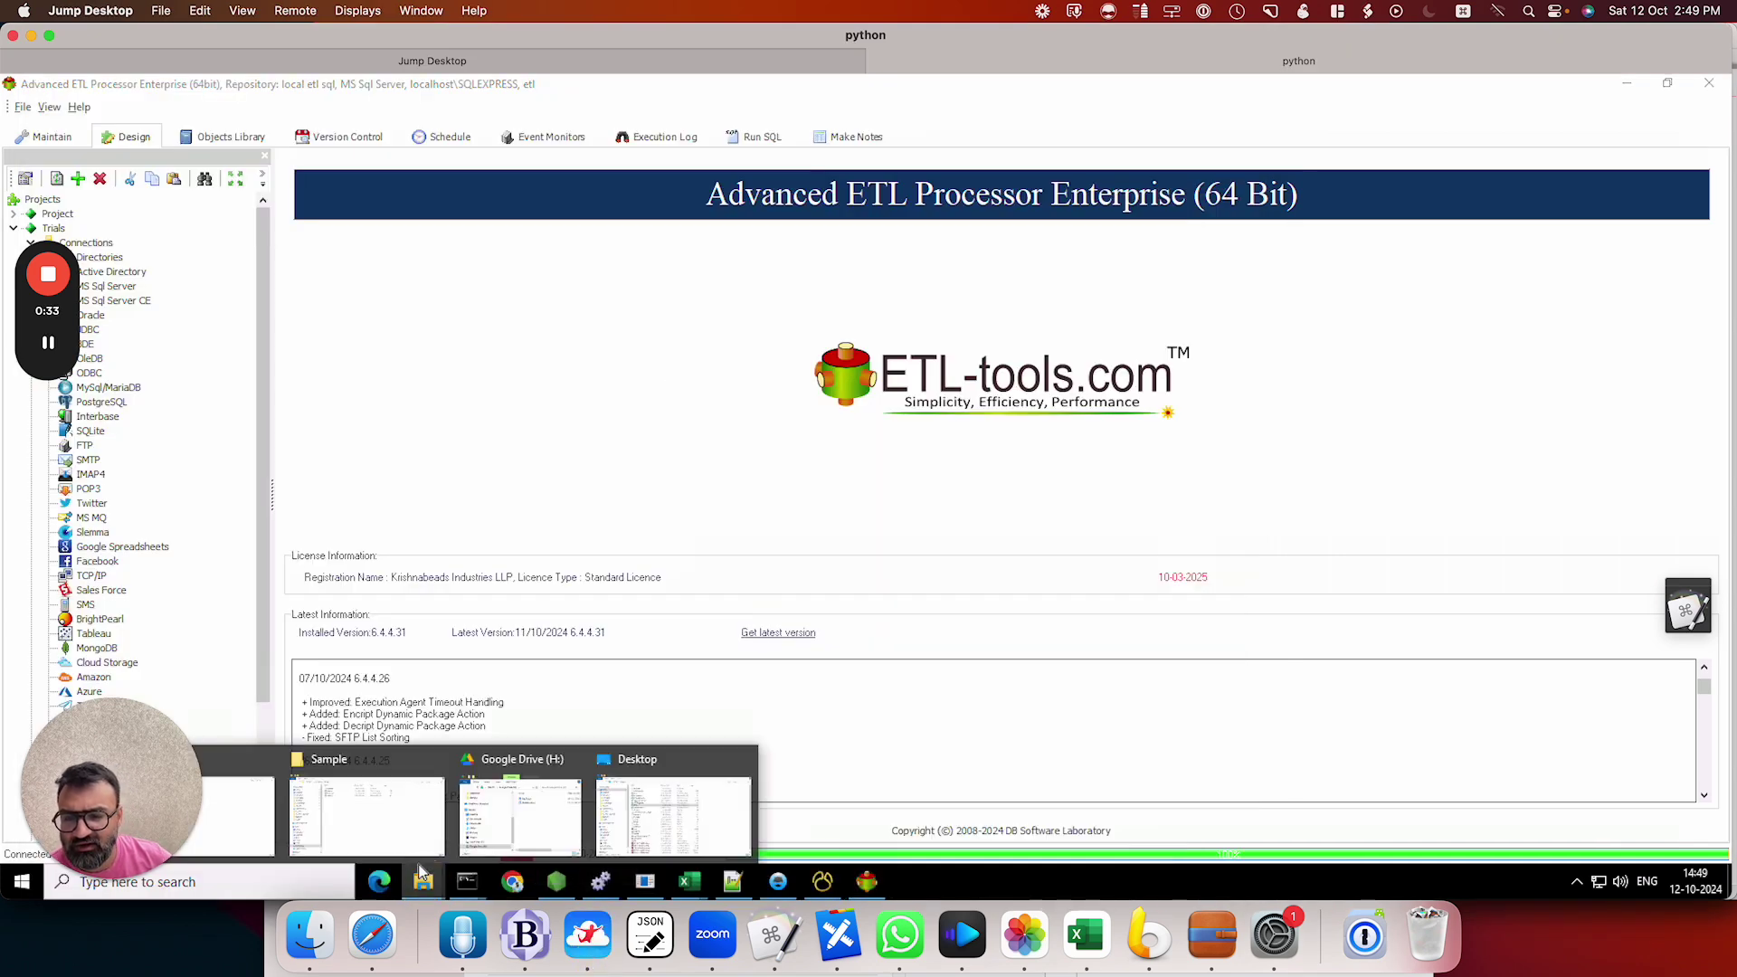
pyautogui.click(371, 806)
pyautogui.click(380, 191)
pyautogui.doubleClick(379, 192)
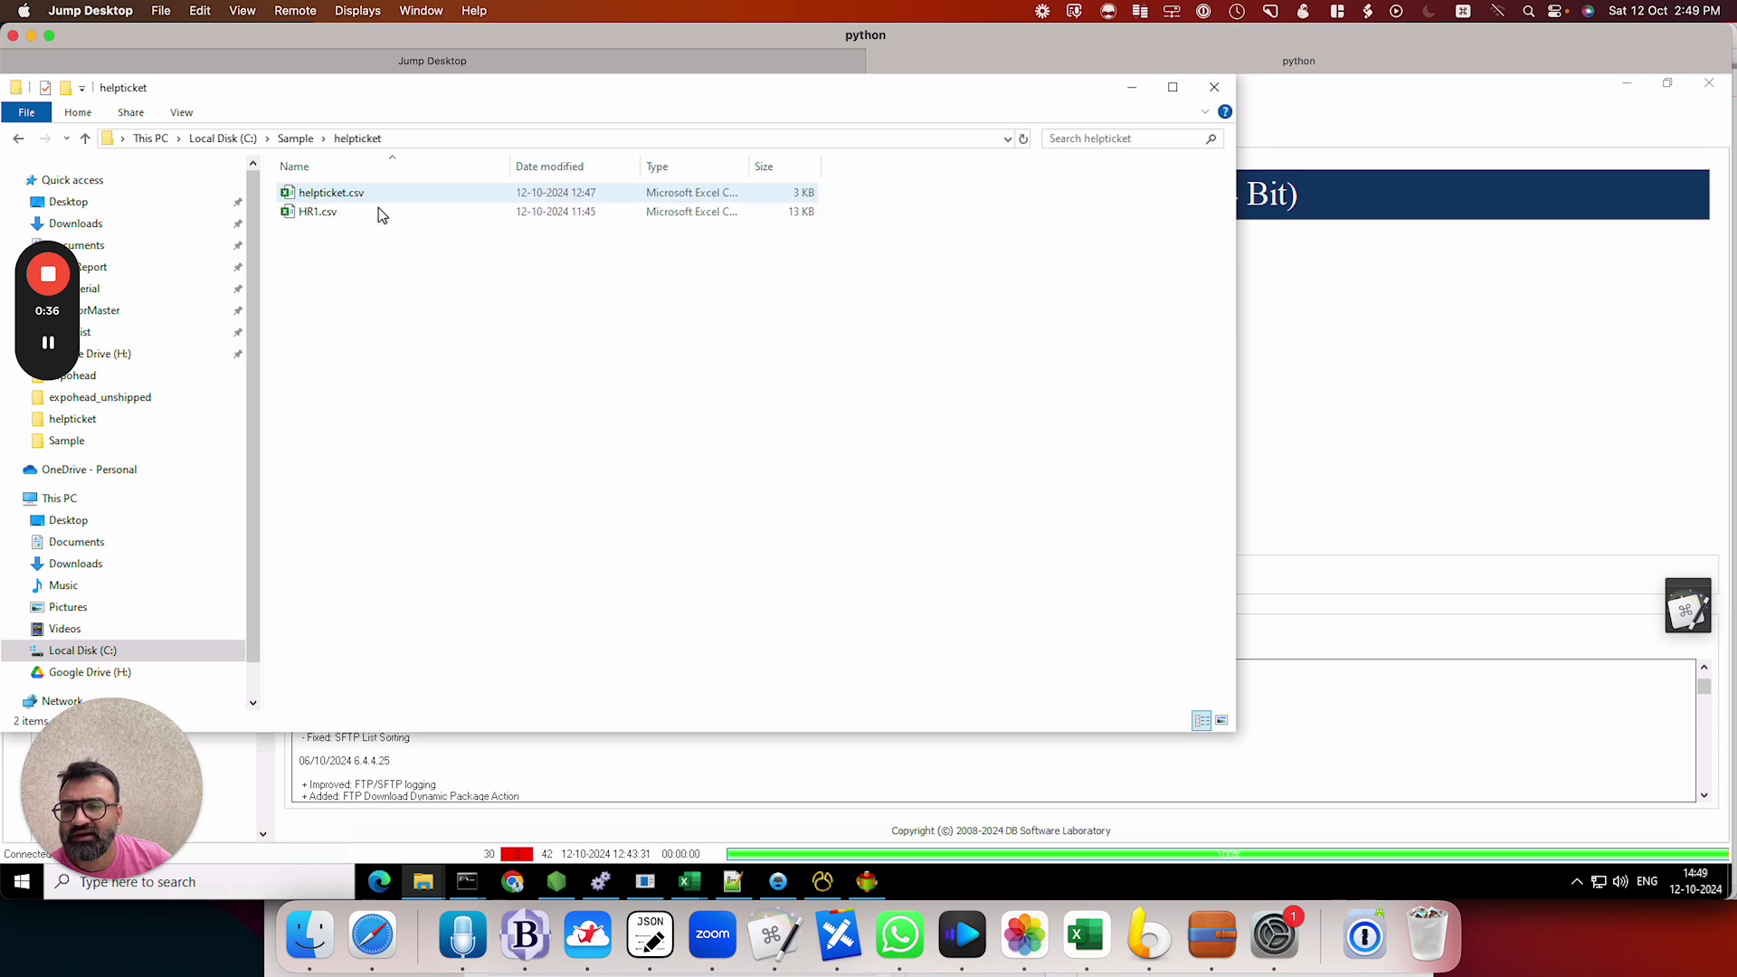
pyautogui.rightClick(371, 194)
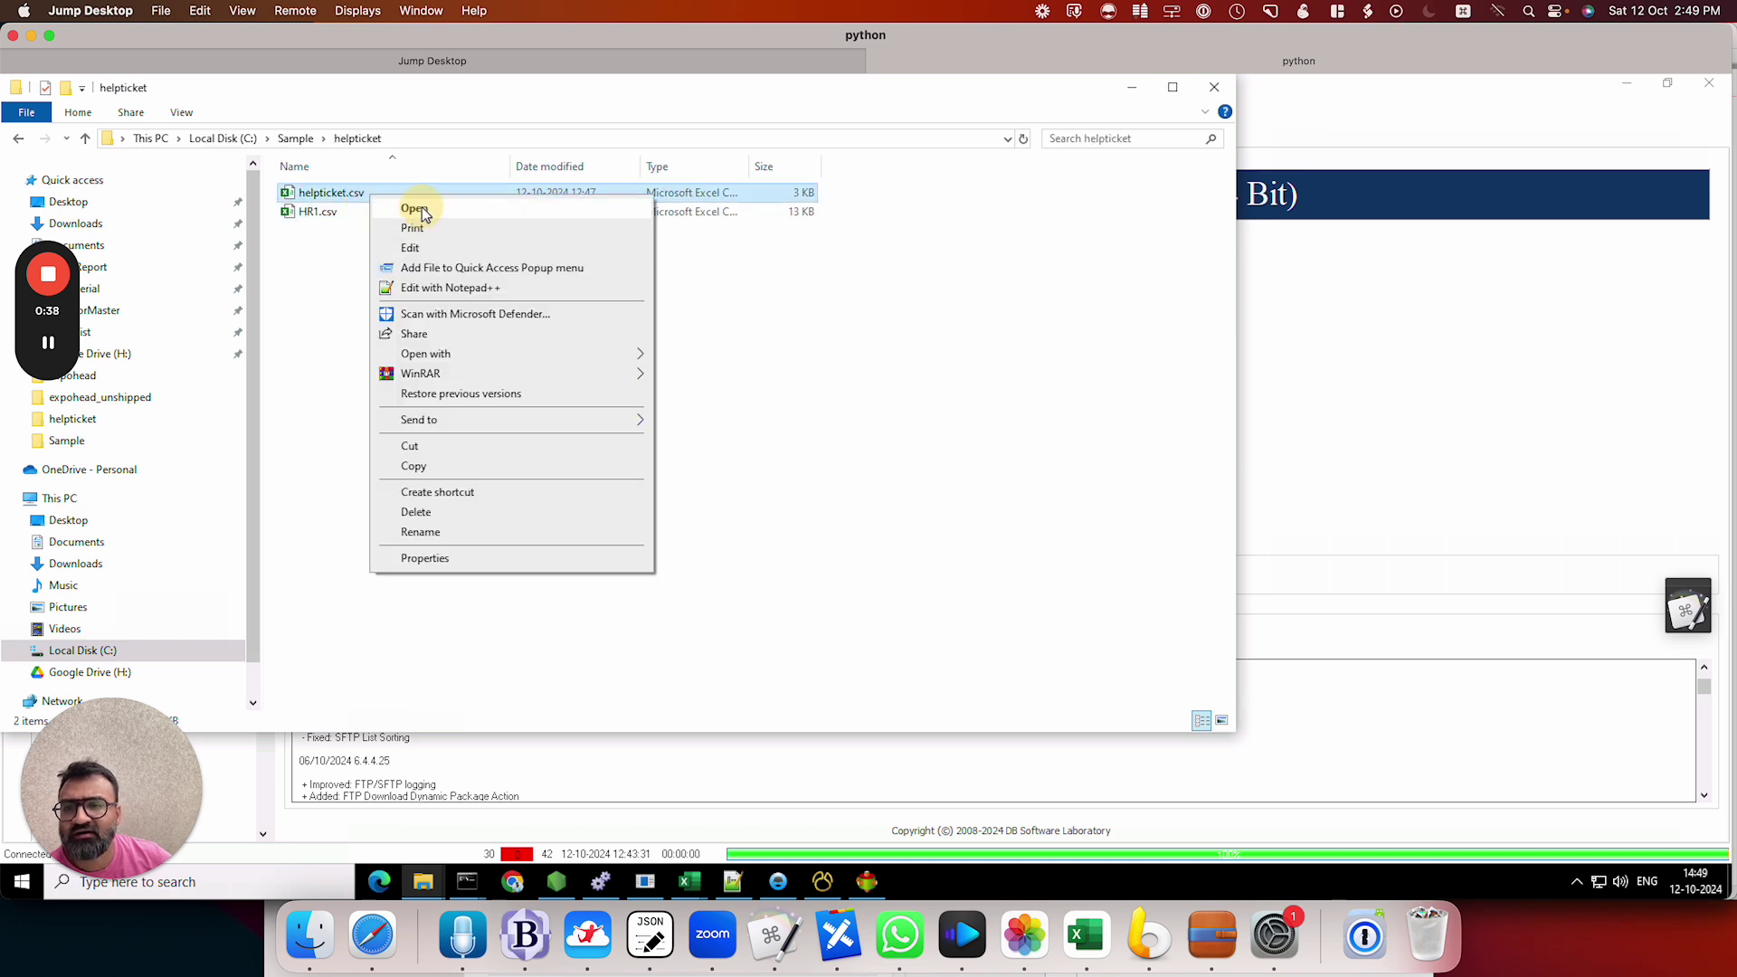
pyautogui.click(425, 211)
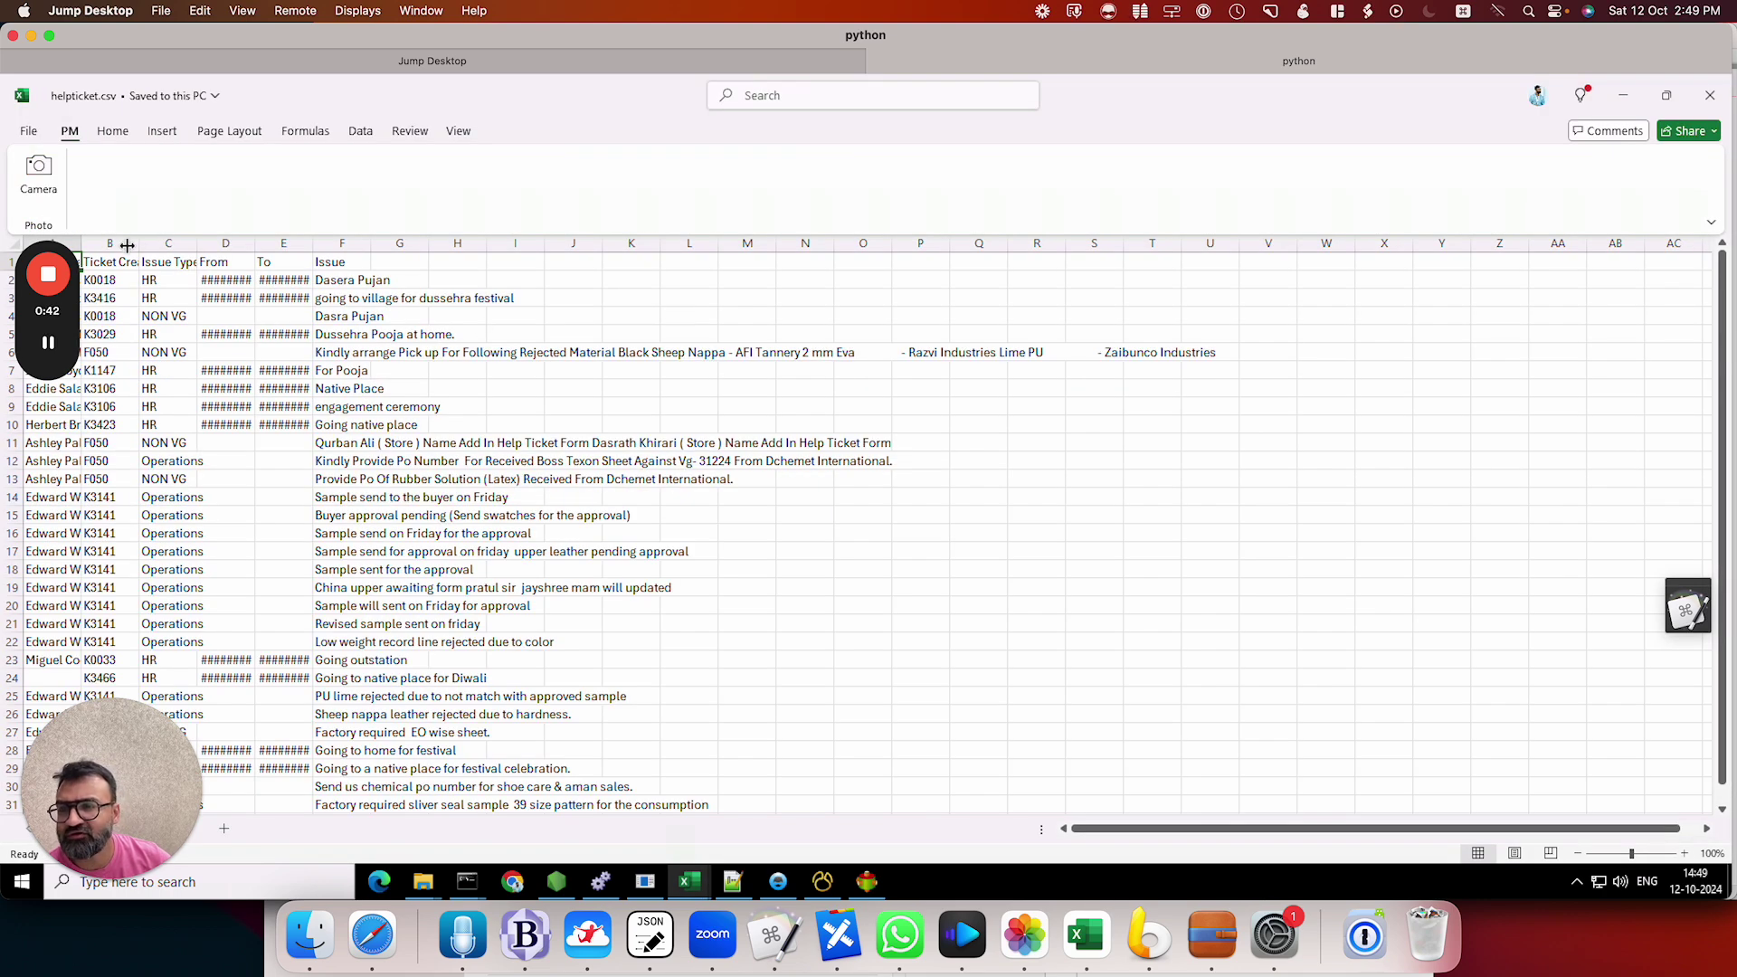
# Step: Autofit the widths of columns A to G in the help ticket sheet
pyautogui.moveTo(110, 243); pyautogui.dragTo(399, 243)
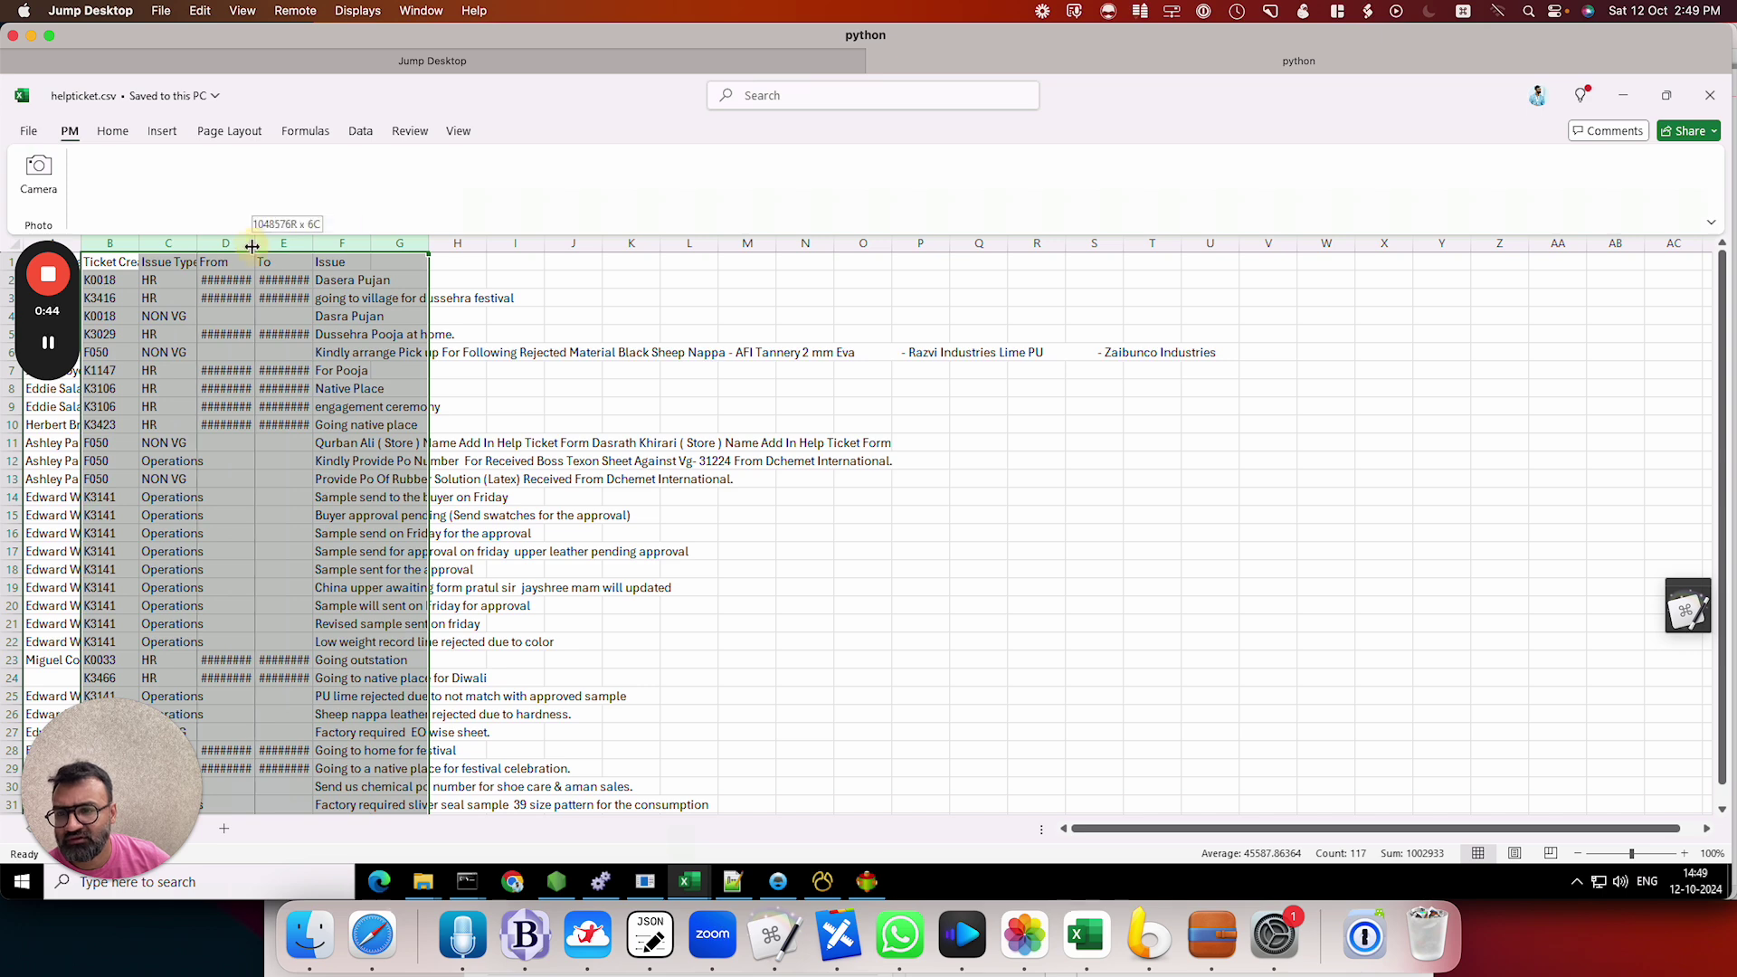
pyautogui.doubleClick(255, 244)
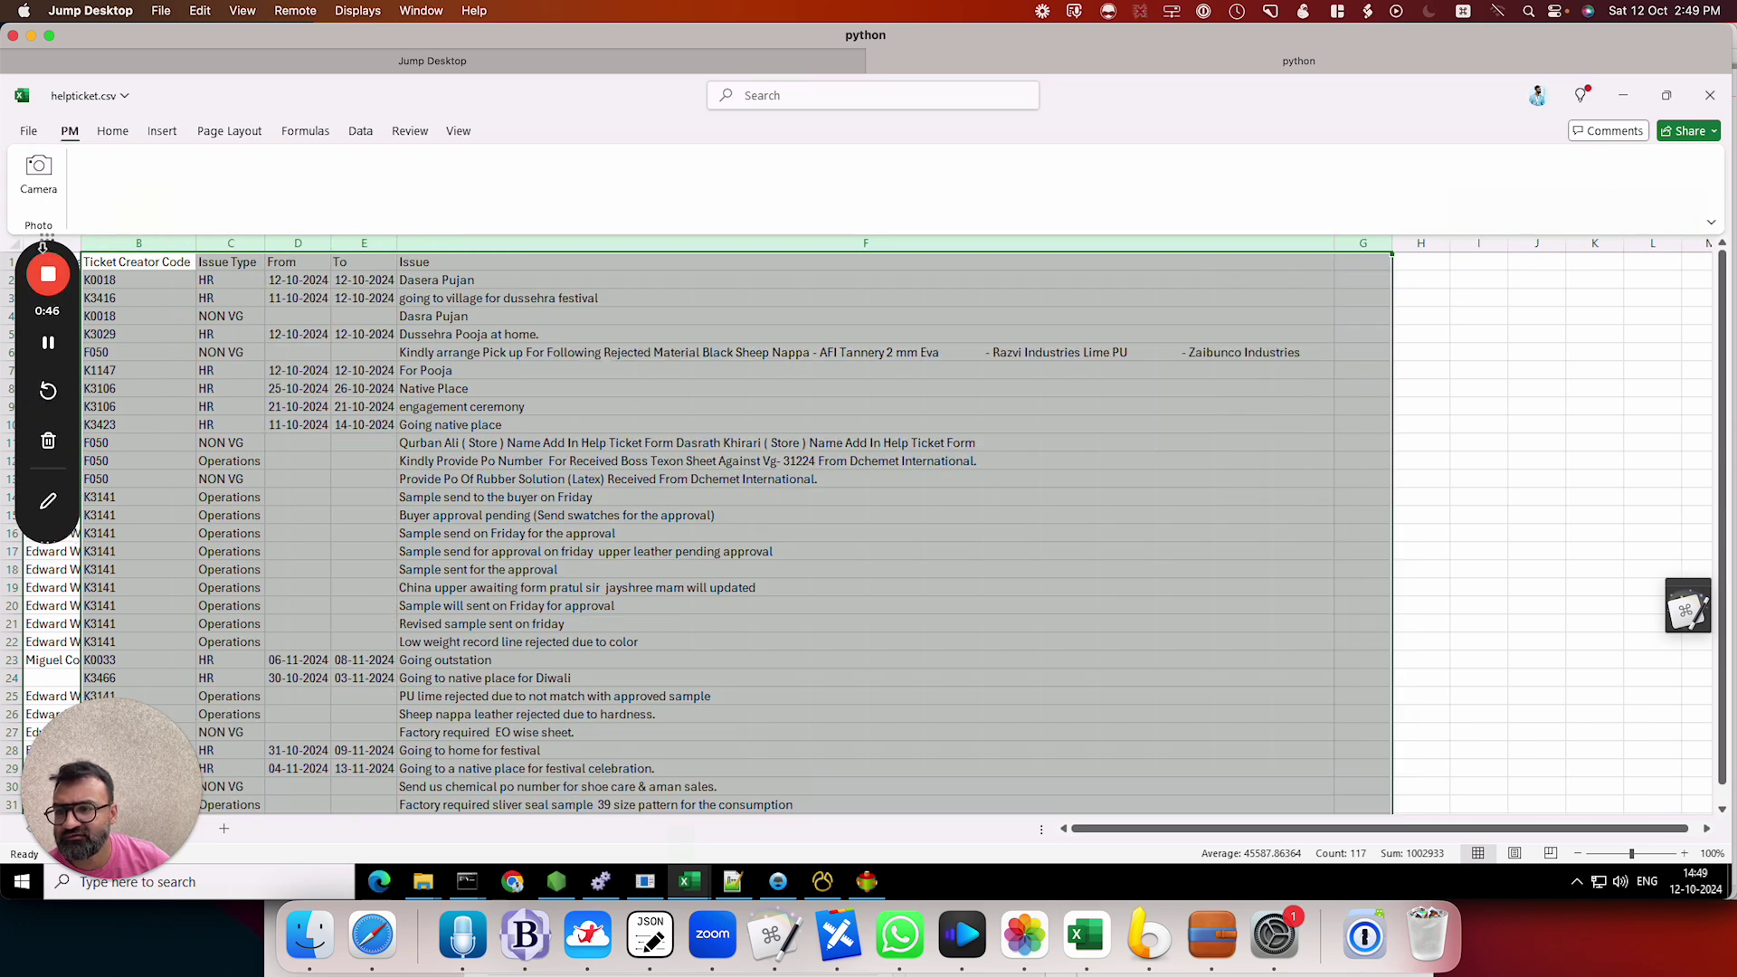
pyautogui.moveTo(61, 260); pyautogui.dragTo(1619, 398)
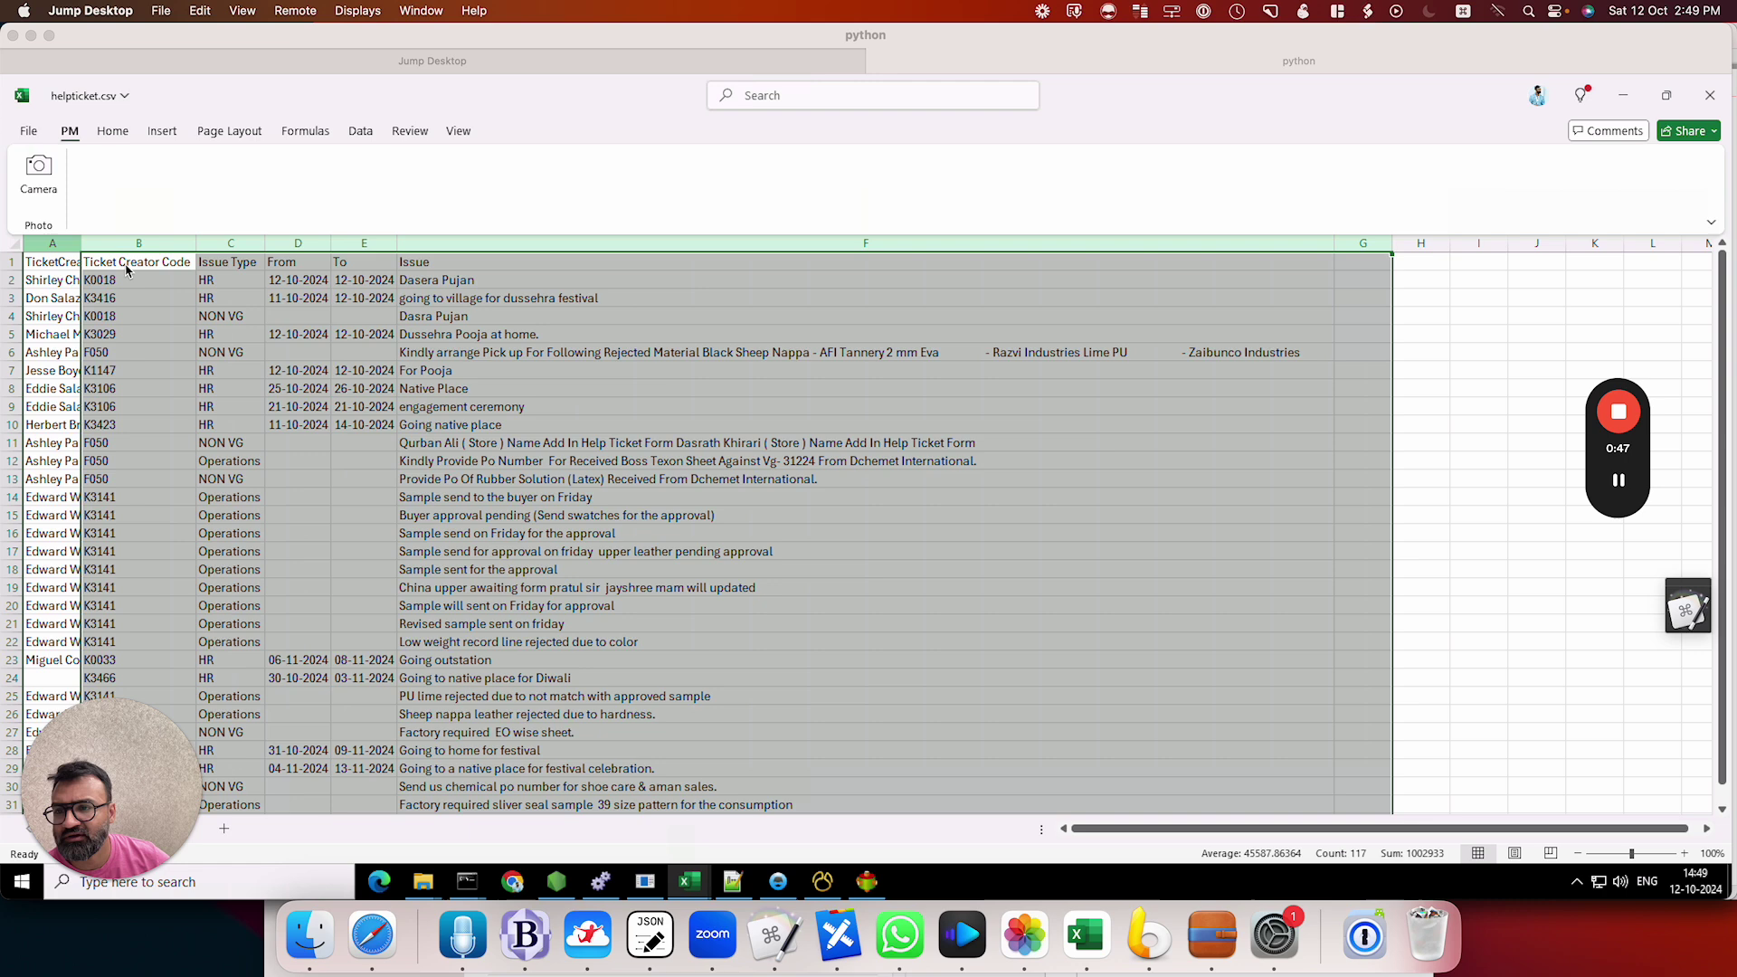
pyautogui.click(54, 243)
pyautogui.doubleClick(82, 244)
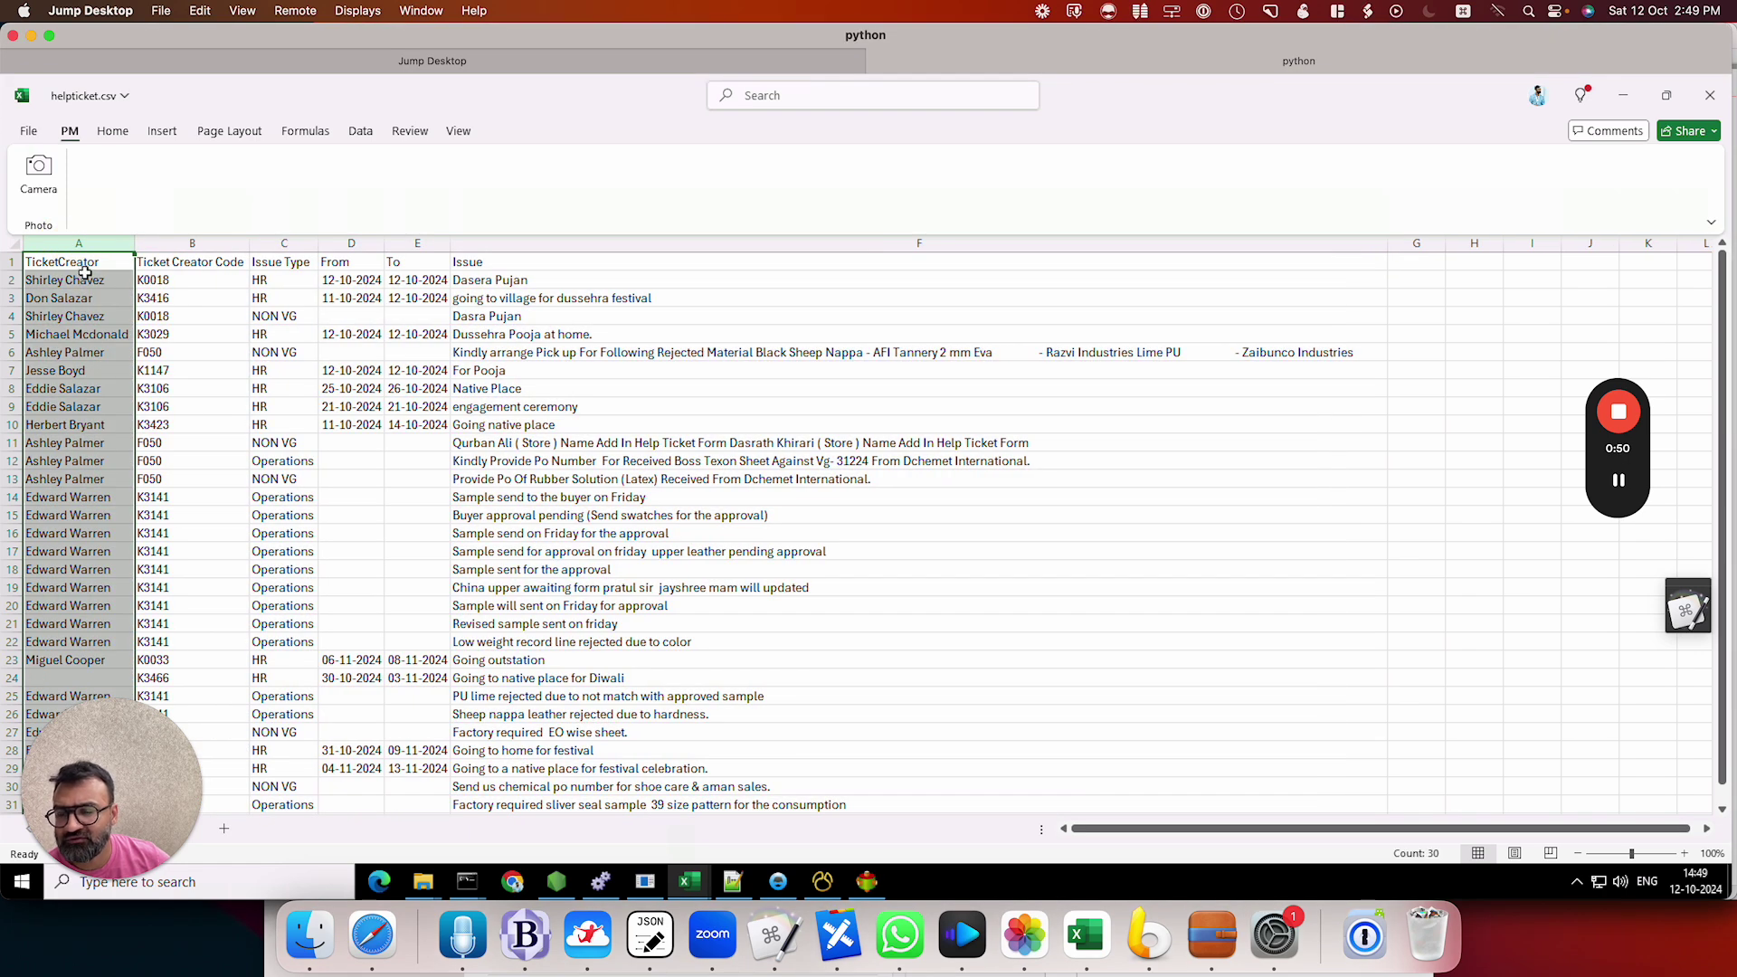
# Step: Review the ticket creator, ticket creator code and issue type entries in the help ticket sheet
pyautogui.click(83, 278)
pyautogui.moveTo(194, 257); pyautogui.dragTo(238, 429)
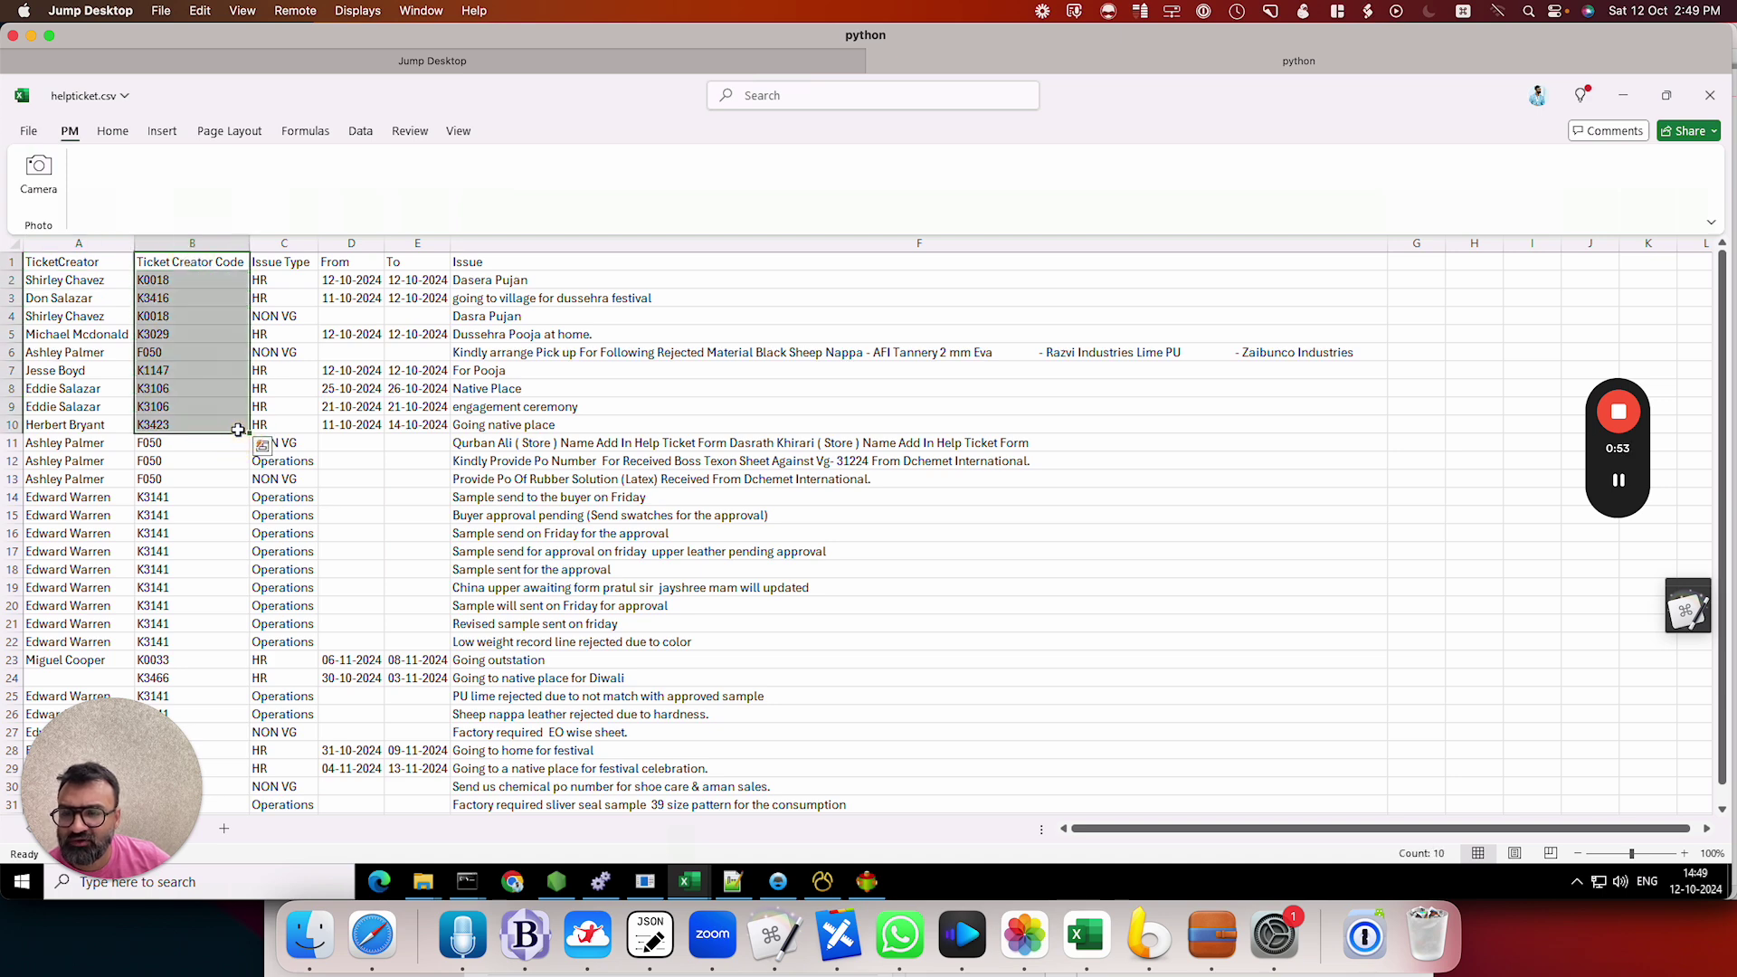
pyautogui.click(275, 299)
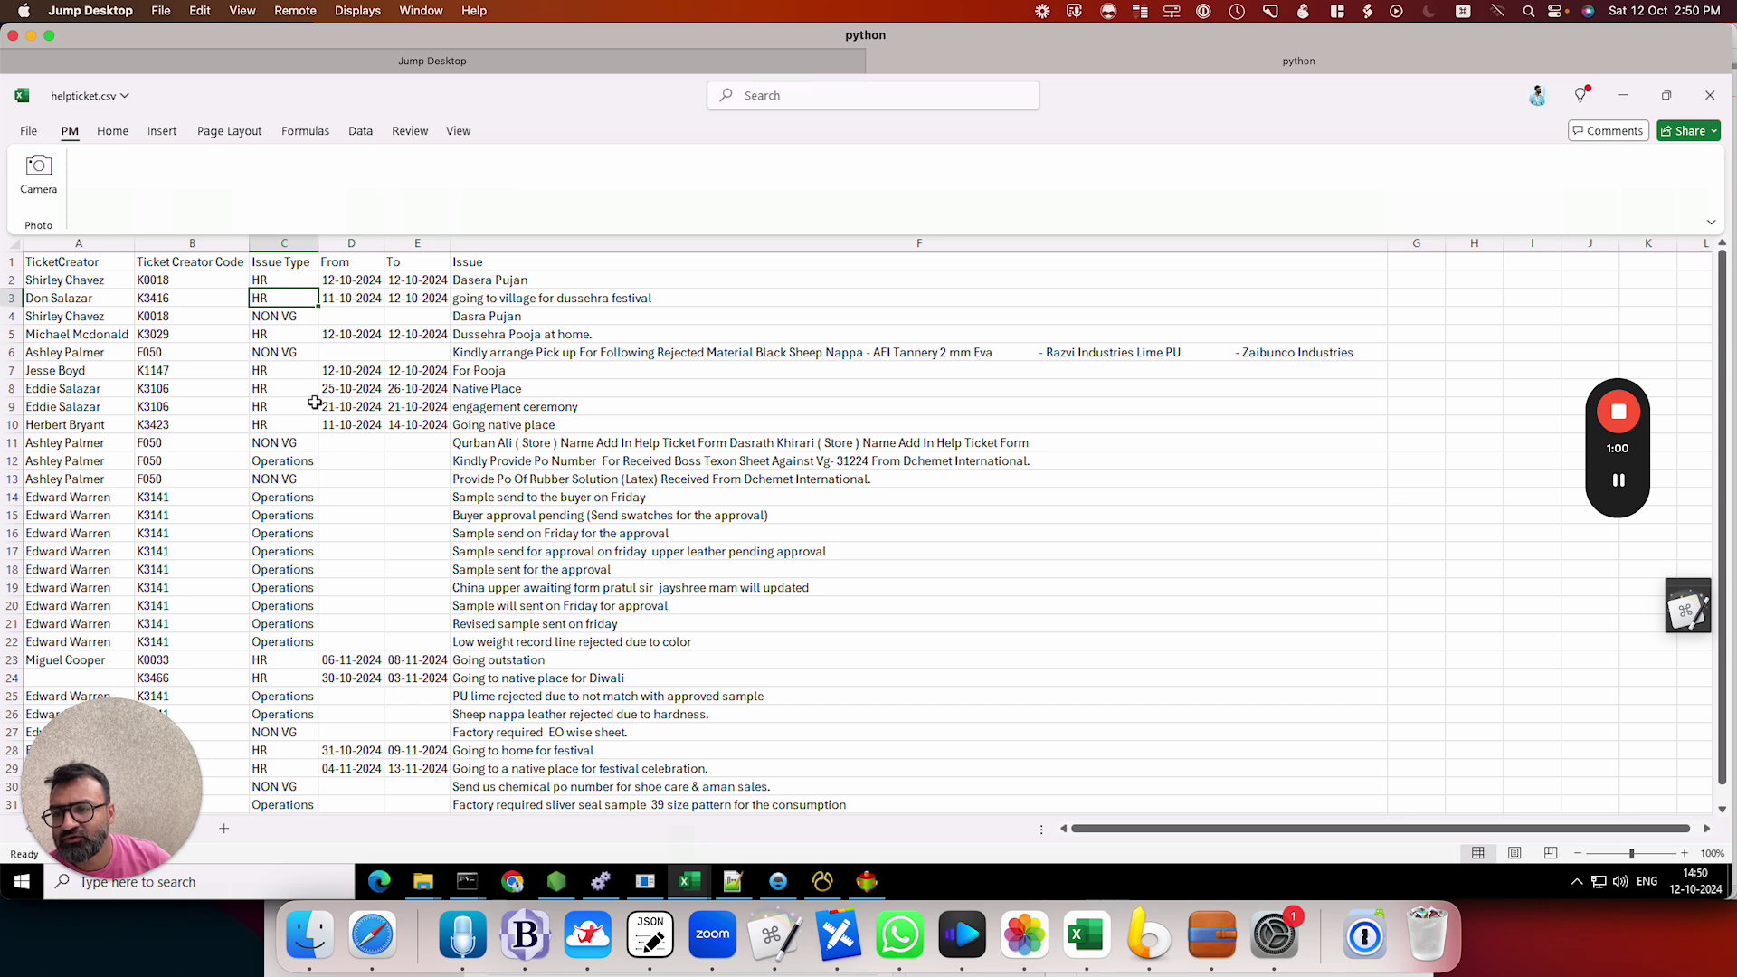
pyautogui.click(165, 280)
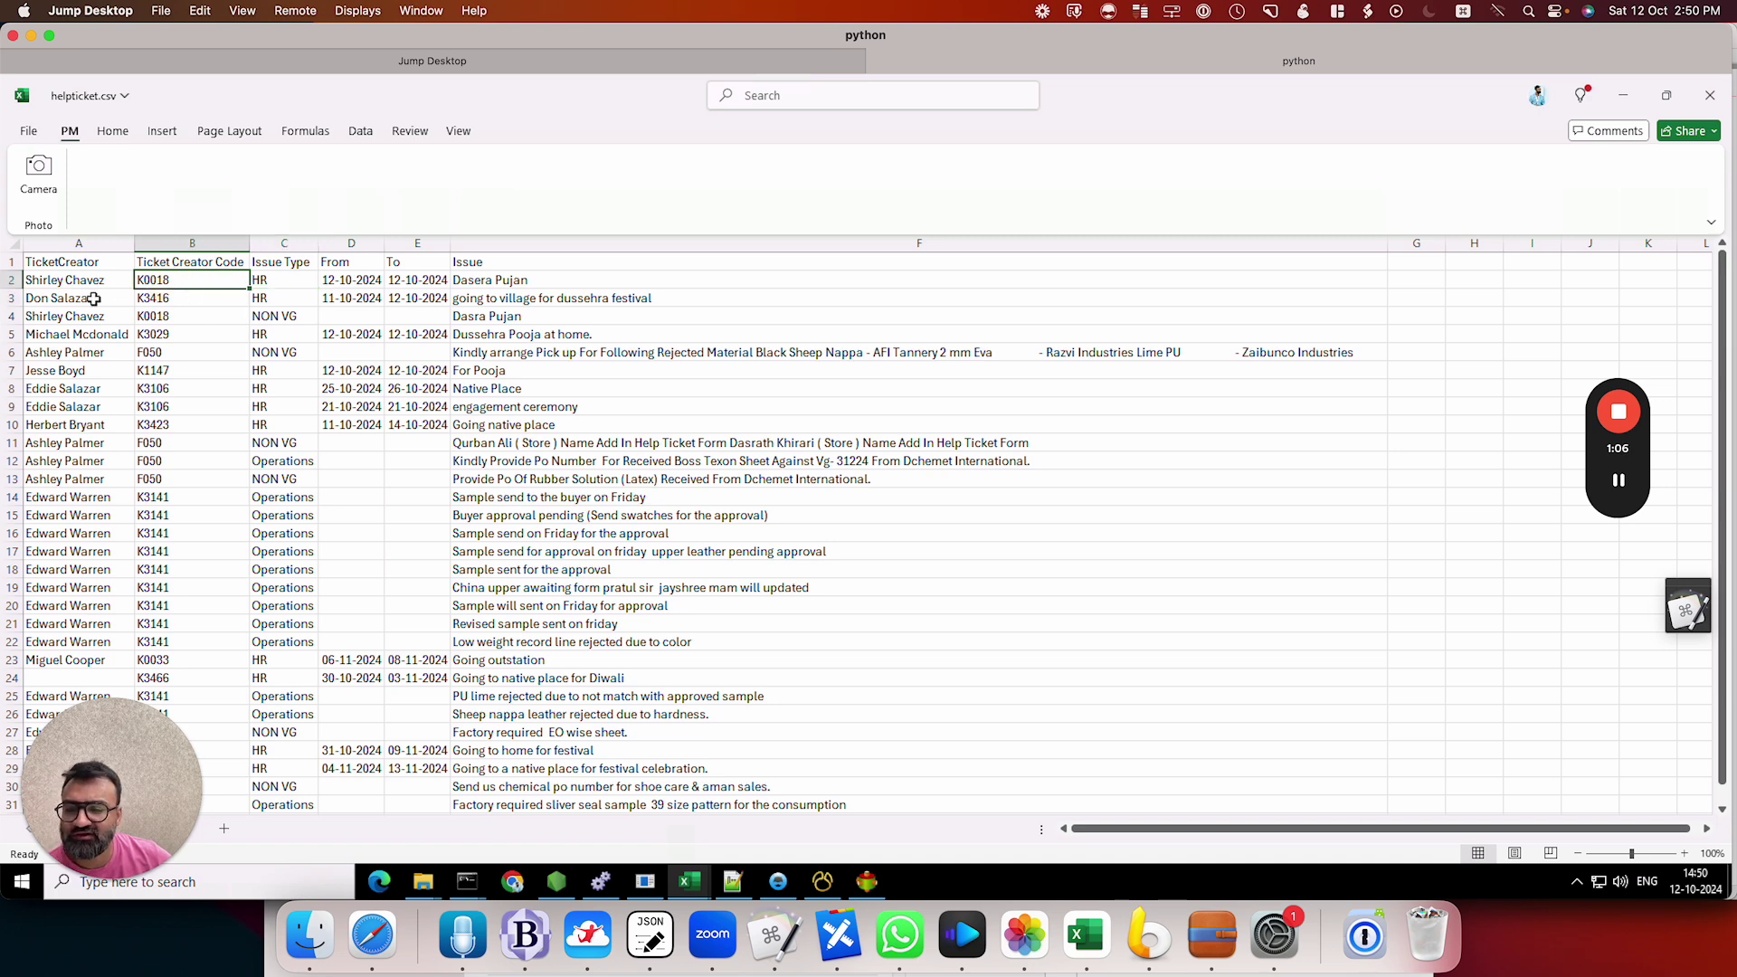
# Step: Switch to Navicat and examine the Code, EName and Email columns of the HR1 table
pyautogui.click(822, 881)
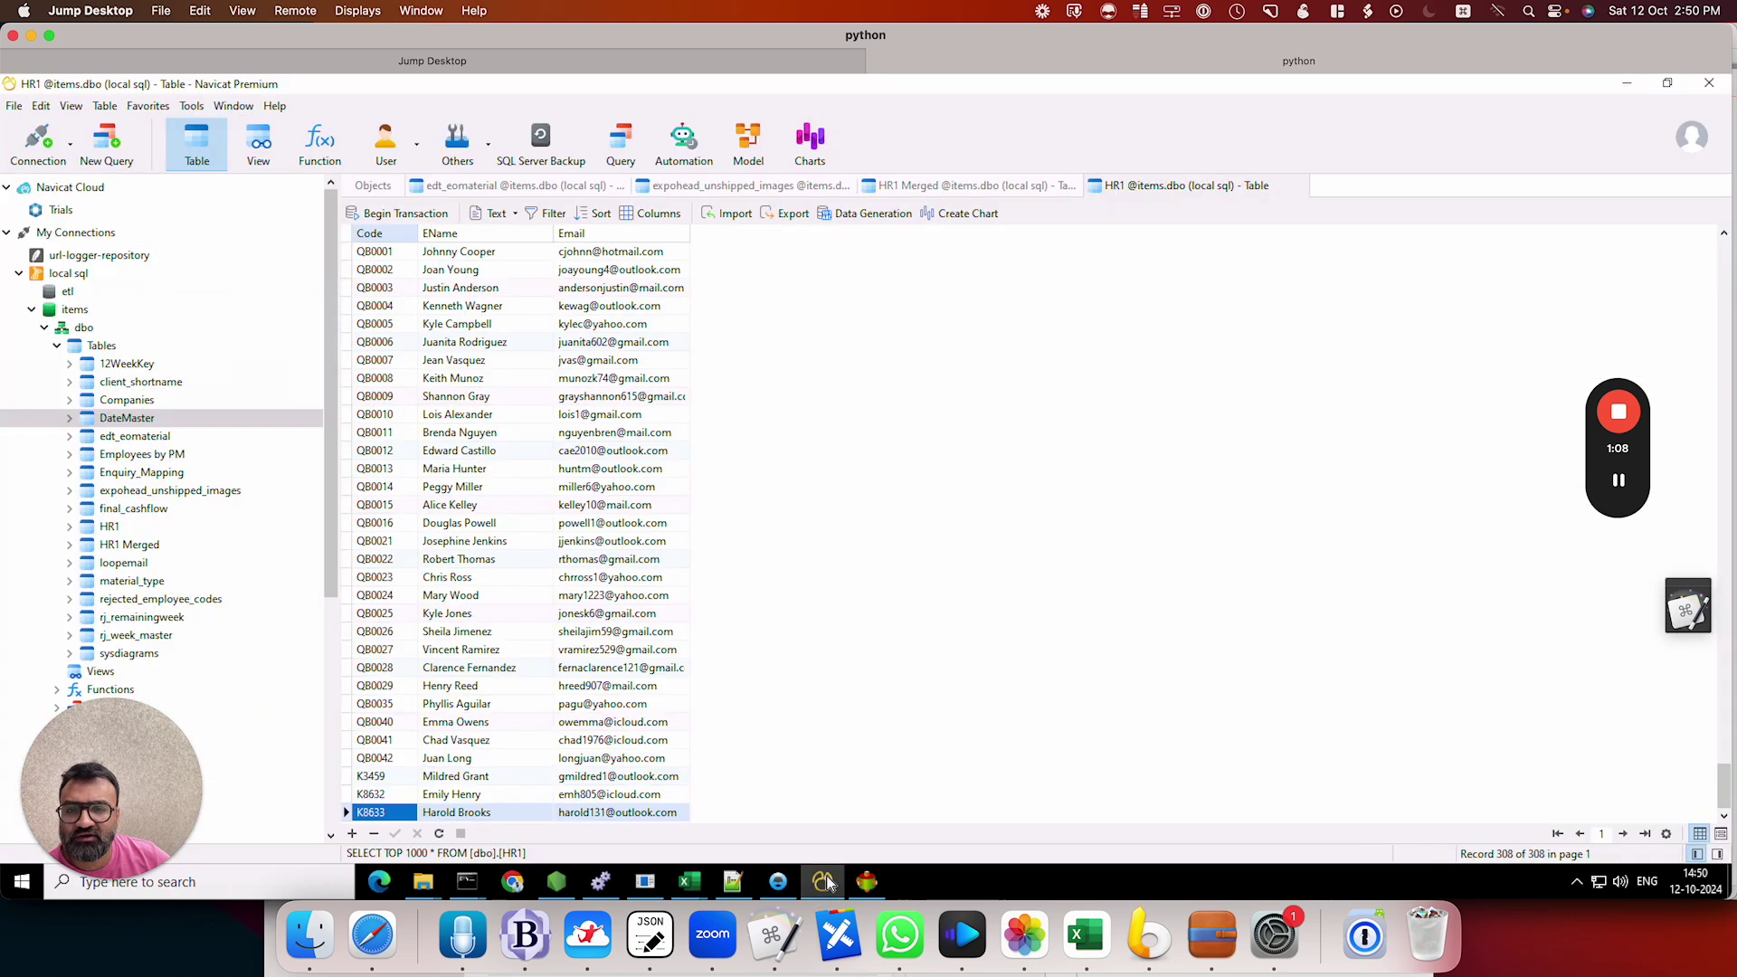
pyautogui.moveTo(392, 258); pyautogui.dragTo(385, 362)
pyautogui.moveTo(457, 272); pyautogui.dragTo(462, 290)
pyautogui.doubleClick(596, 291)
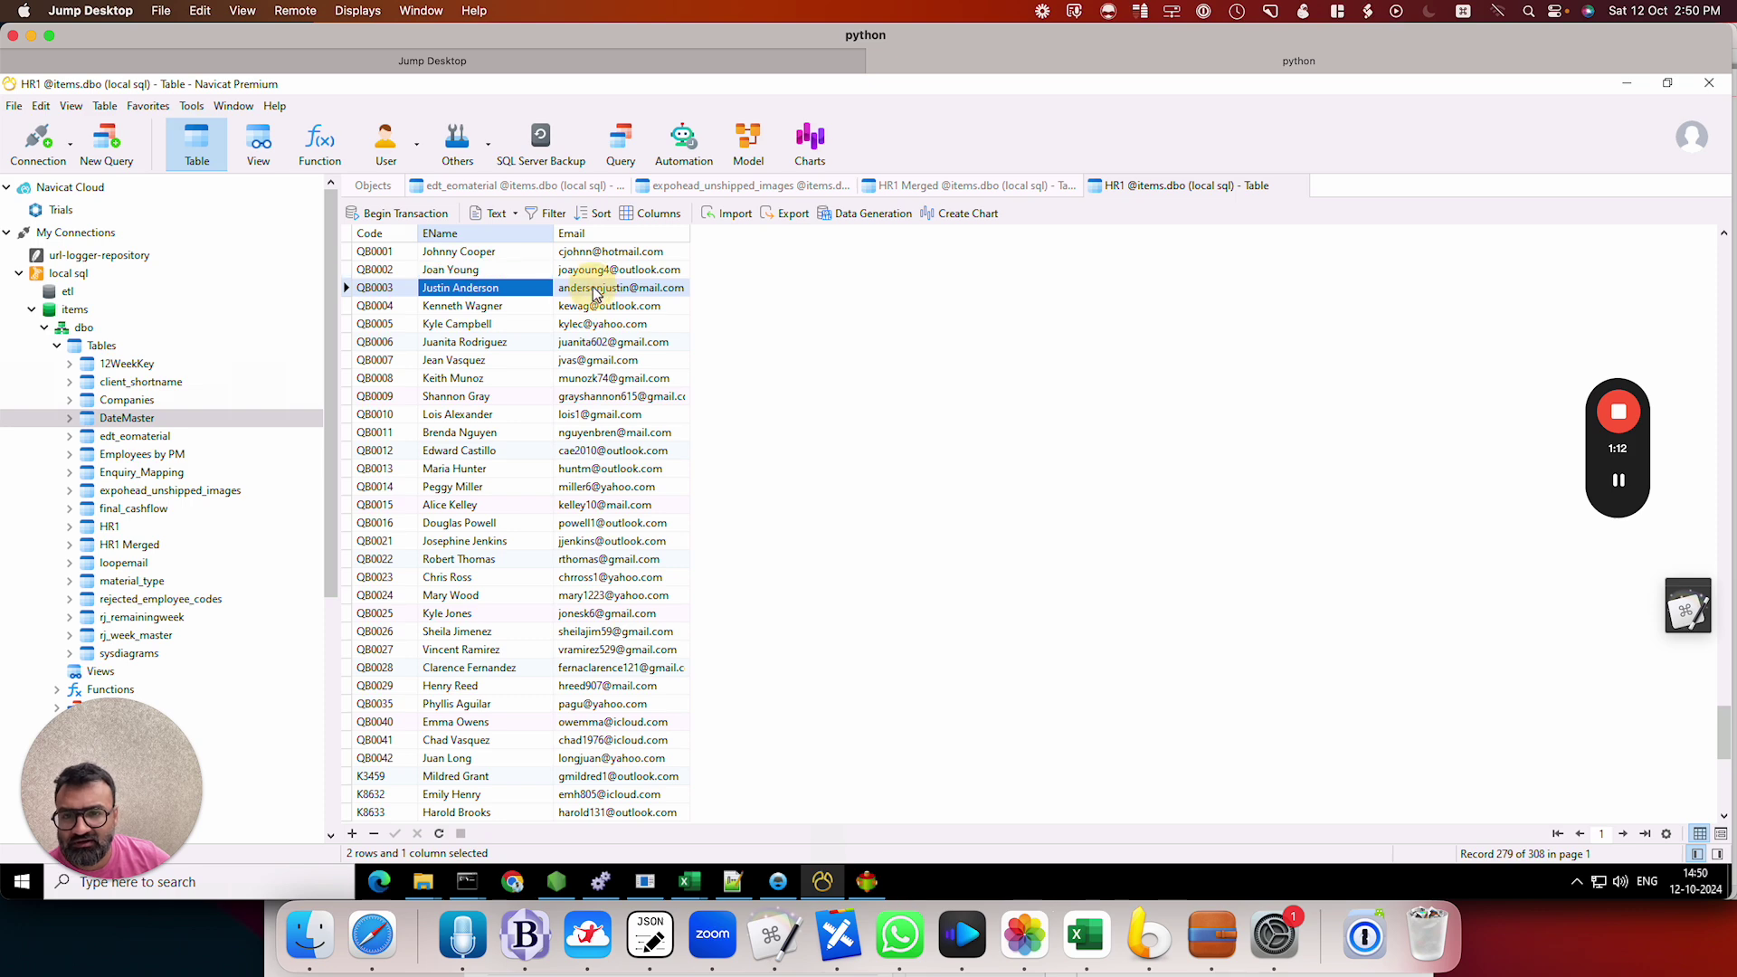
# Step: Open HR1.csv from the helpticket folder in Notepad, look through its records and close it
pyautogui.click(424, 881)
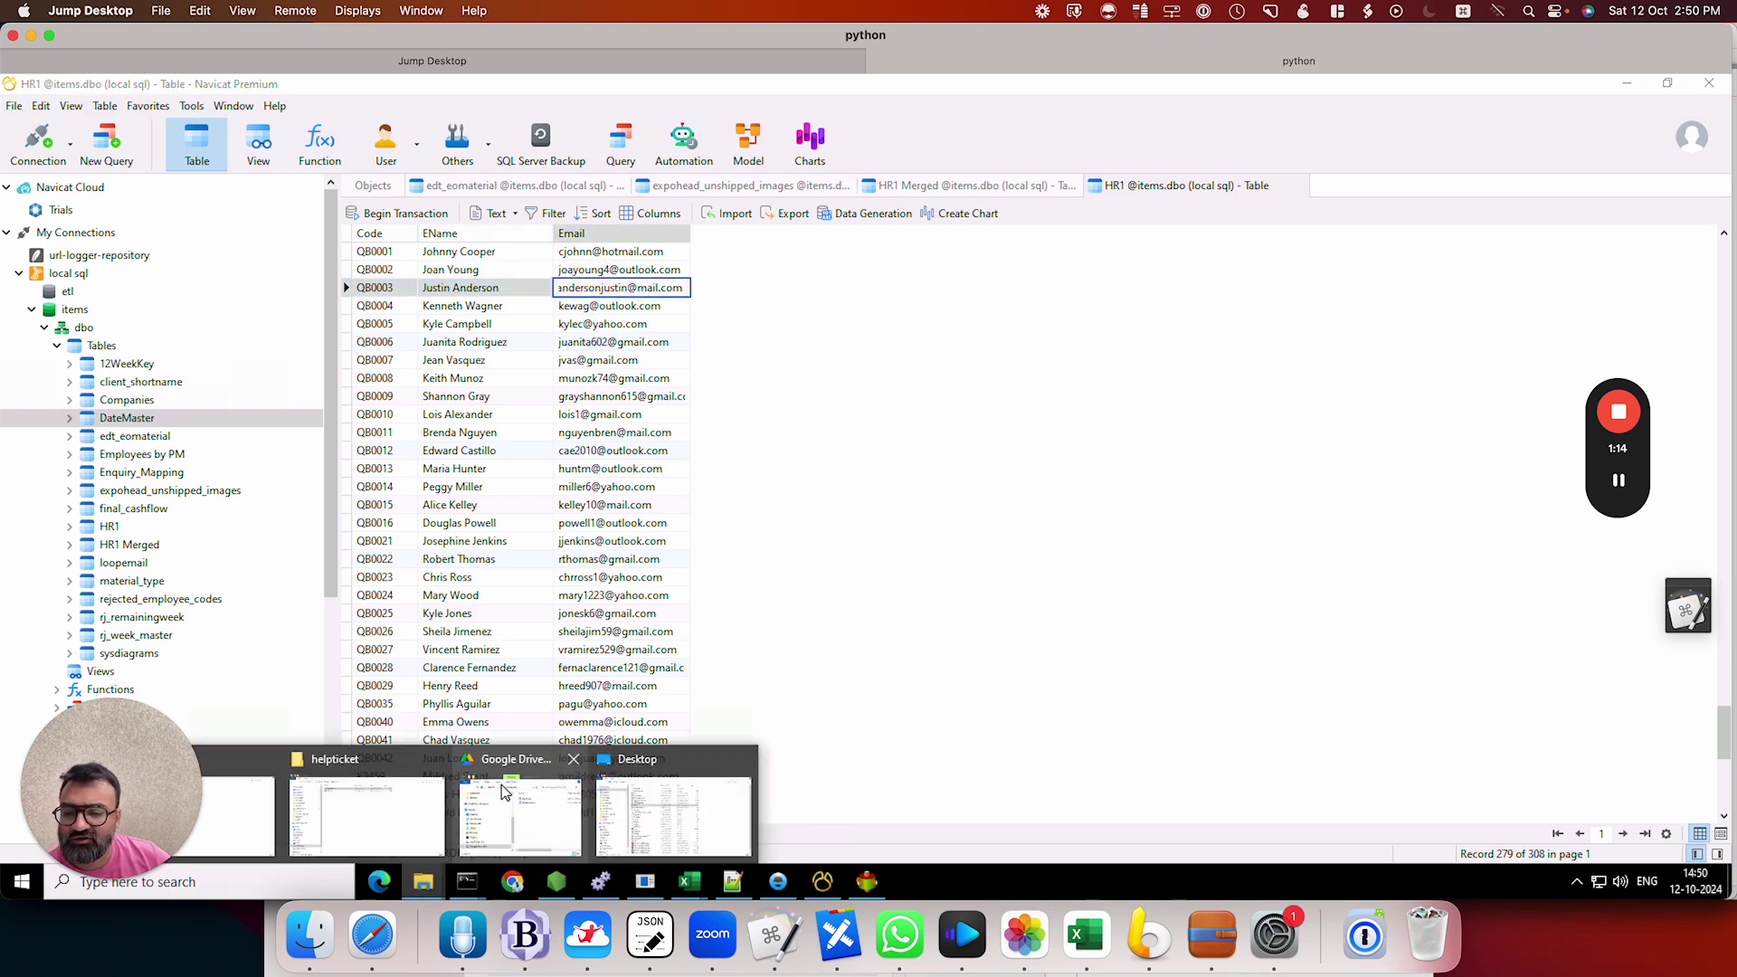
pyautogui.click(335, 821)
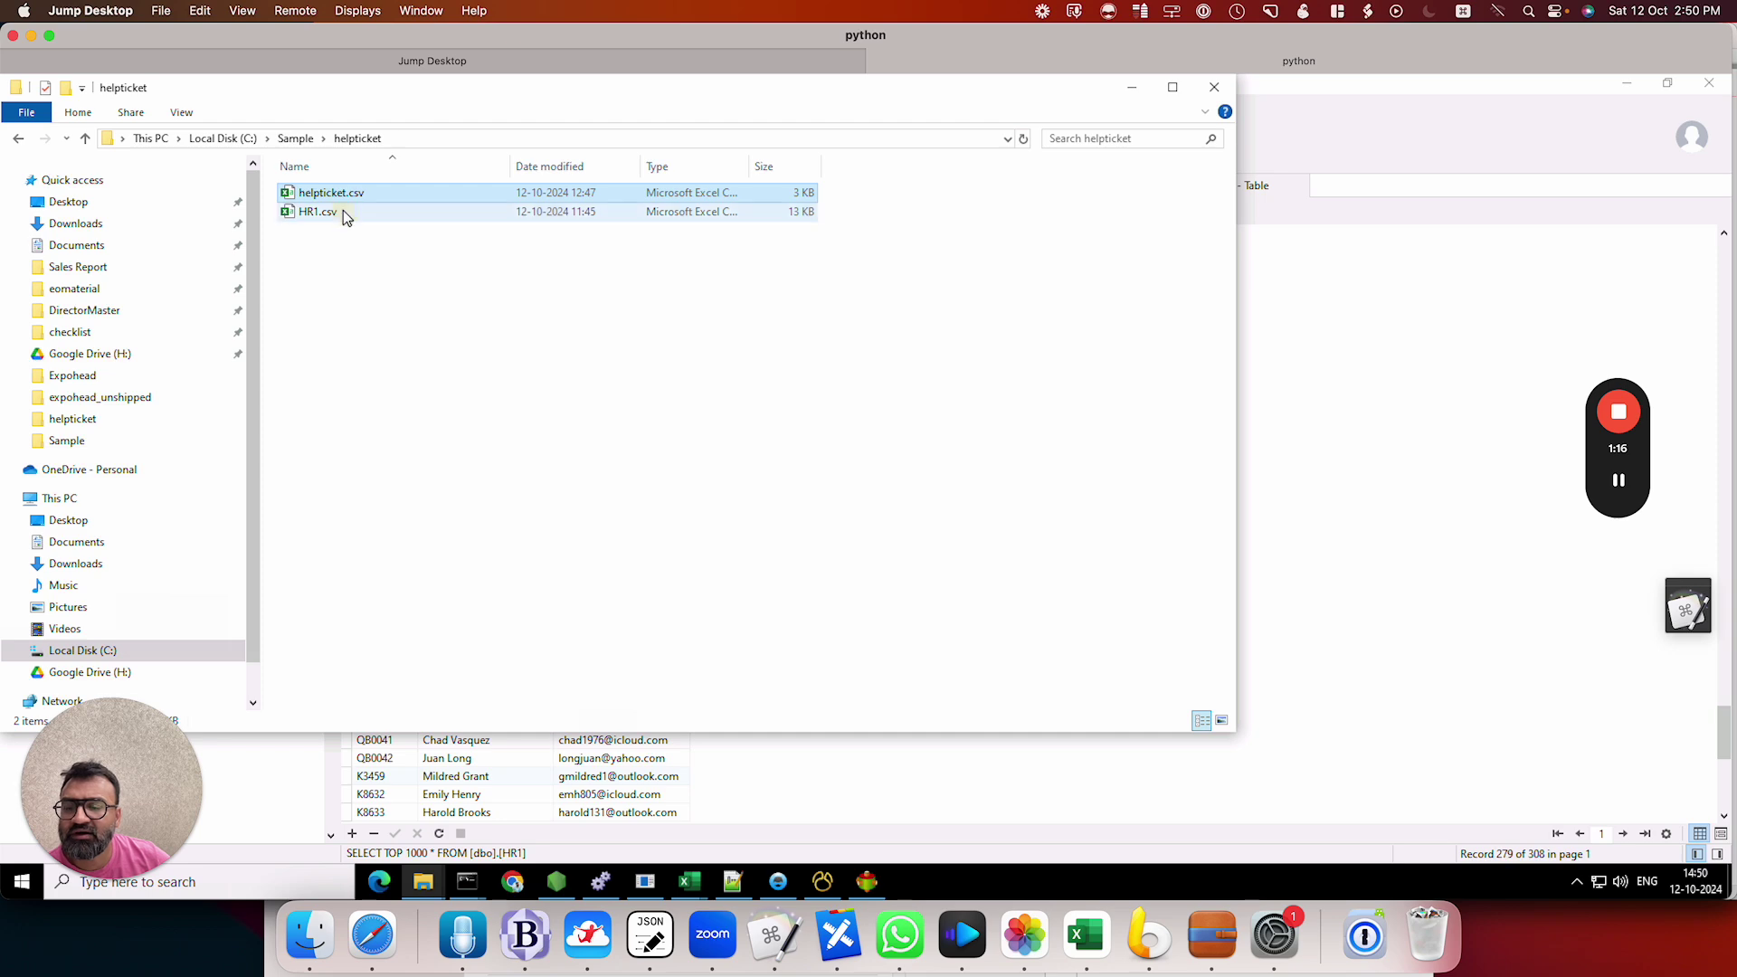
pyautogui.rightClick(347, 214)
pyautogui.click(461, 268)
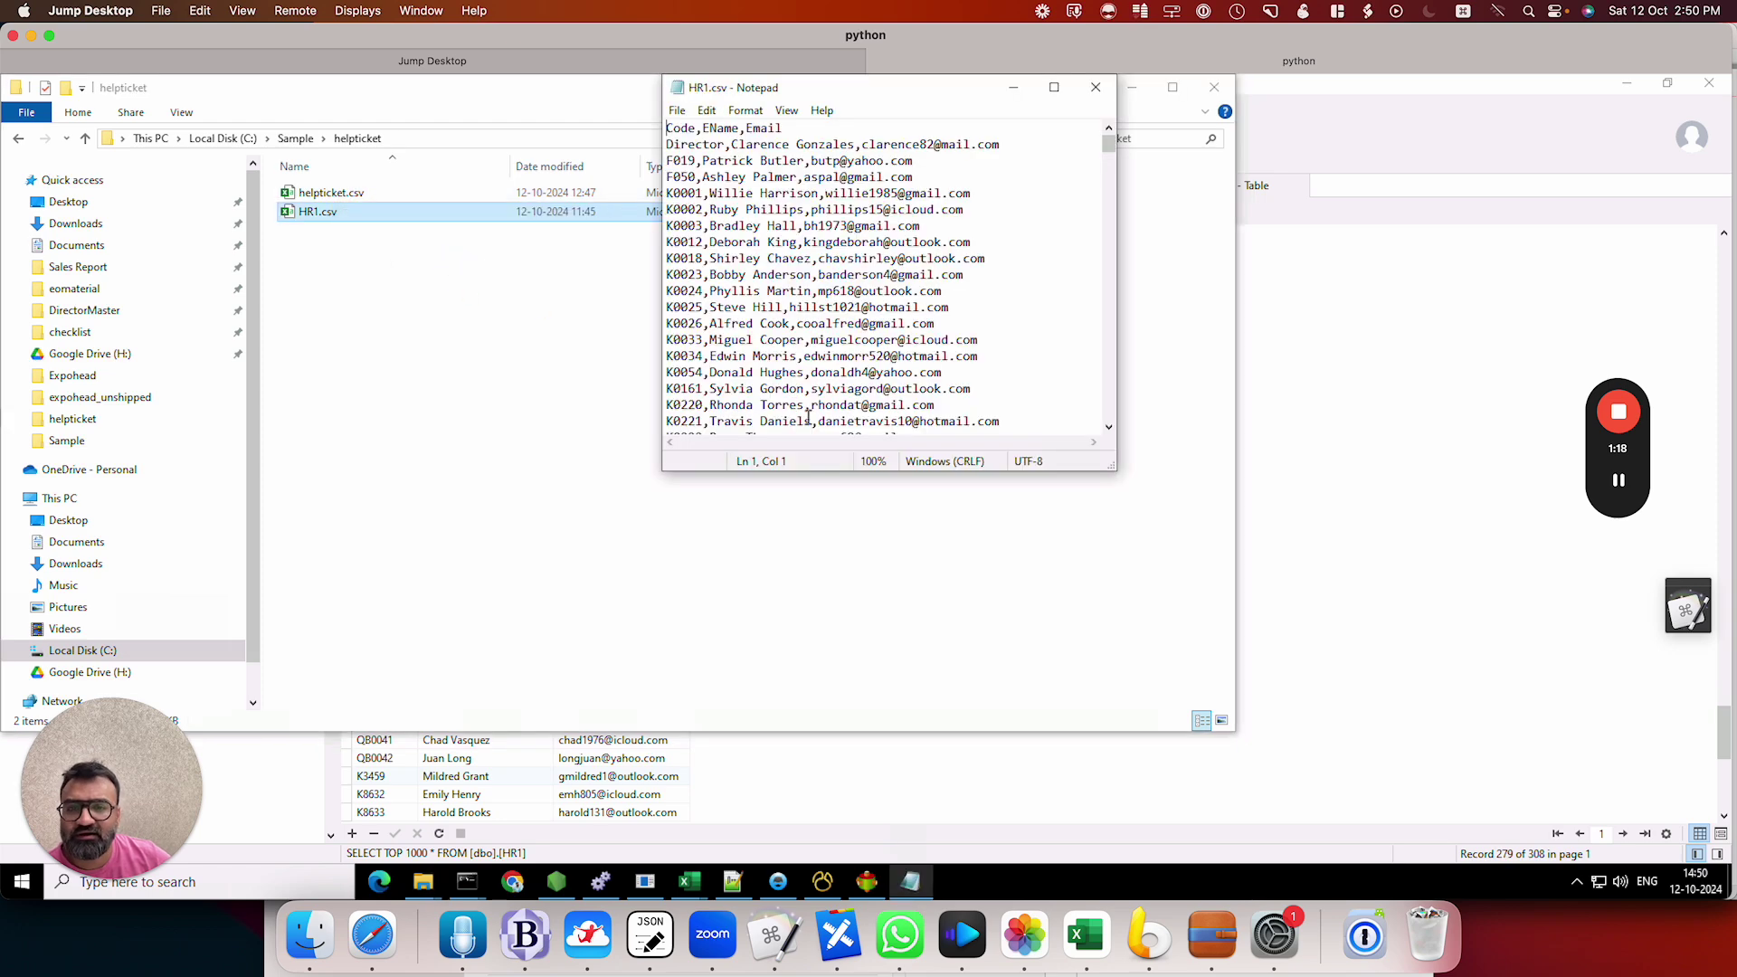
pyautogui.moveTo(1109, 147)
pyautogui.mouseDown()
pyautogui.moveTo(1119, 231)
pyautogui.moveTo(1093, 136)
pyautogui.mouseUp()
pyautogui.click(1095, 88)
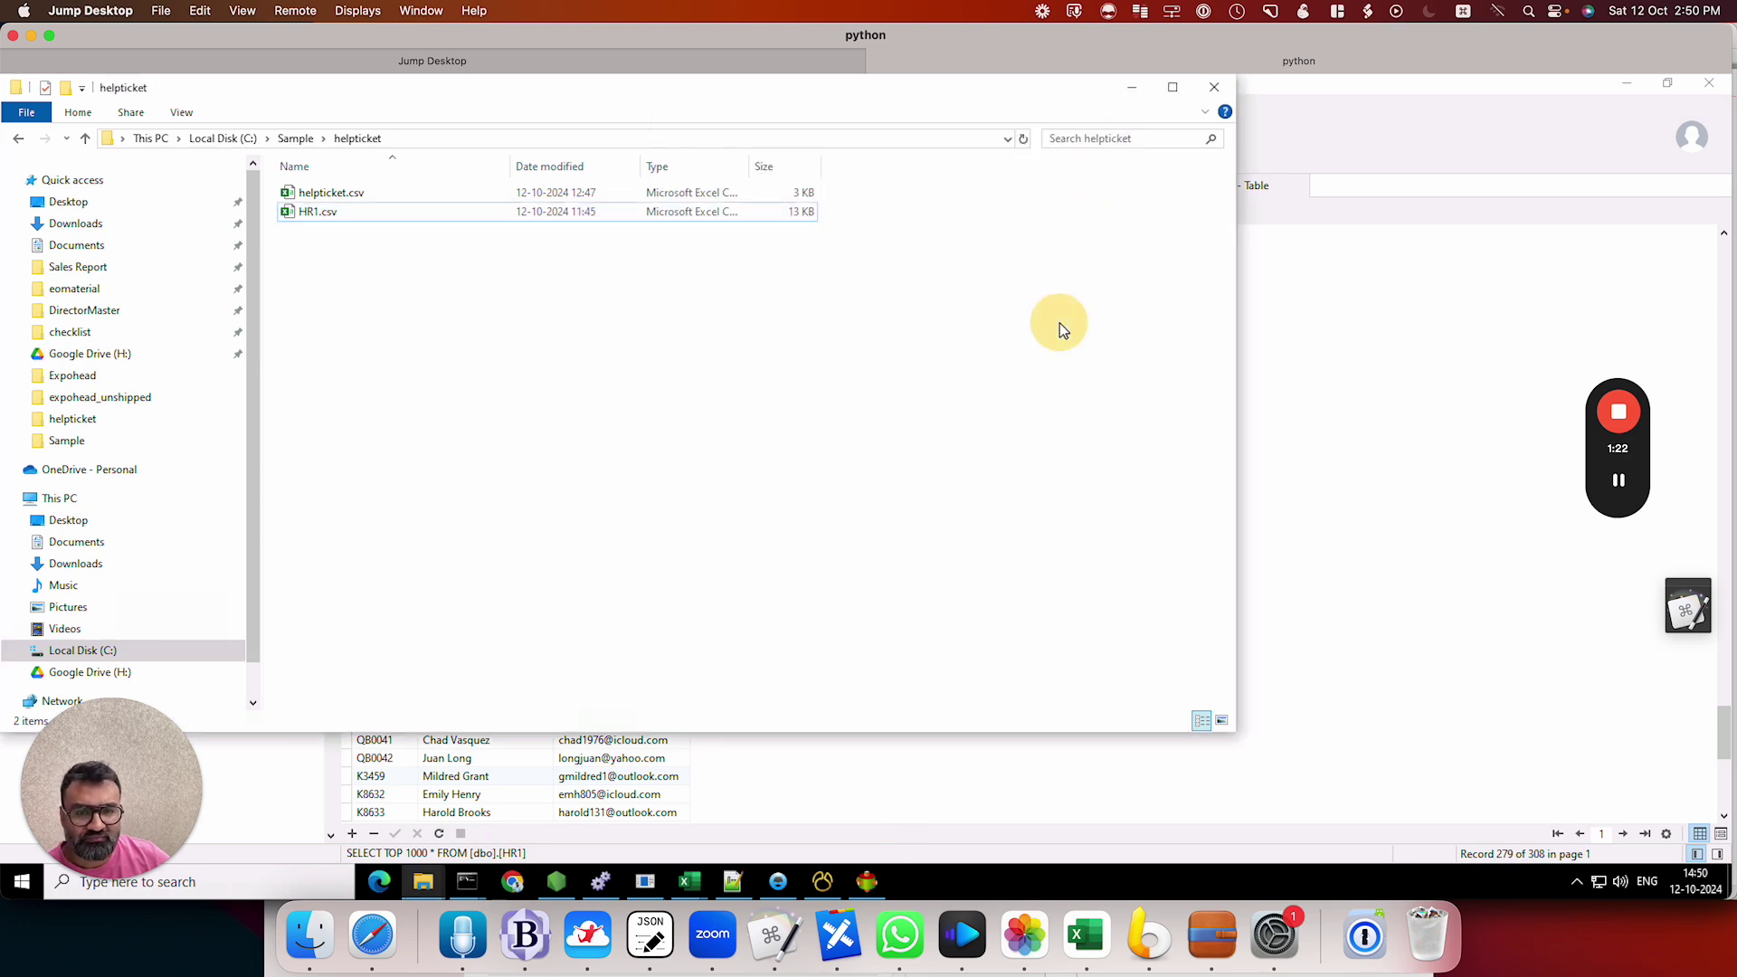
# Step: Switch to Advanced ETL Processor and start a new directory connection named Sample in the Trials project
pyautogui.click(866, 883)
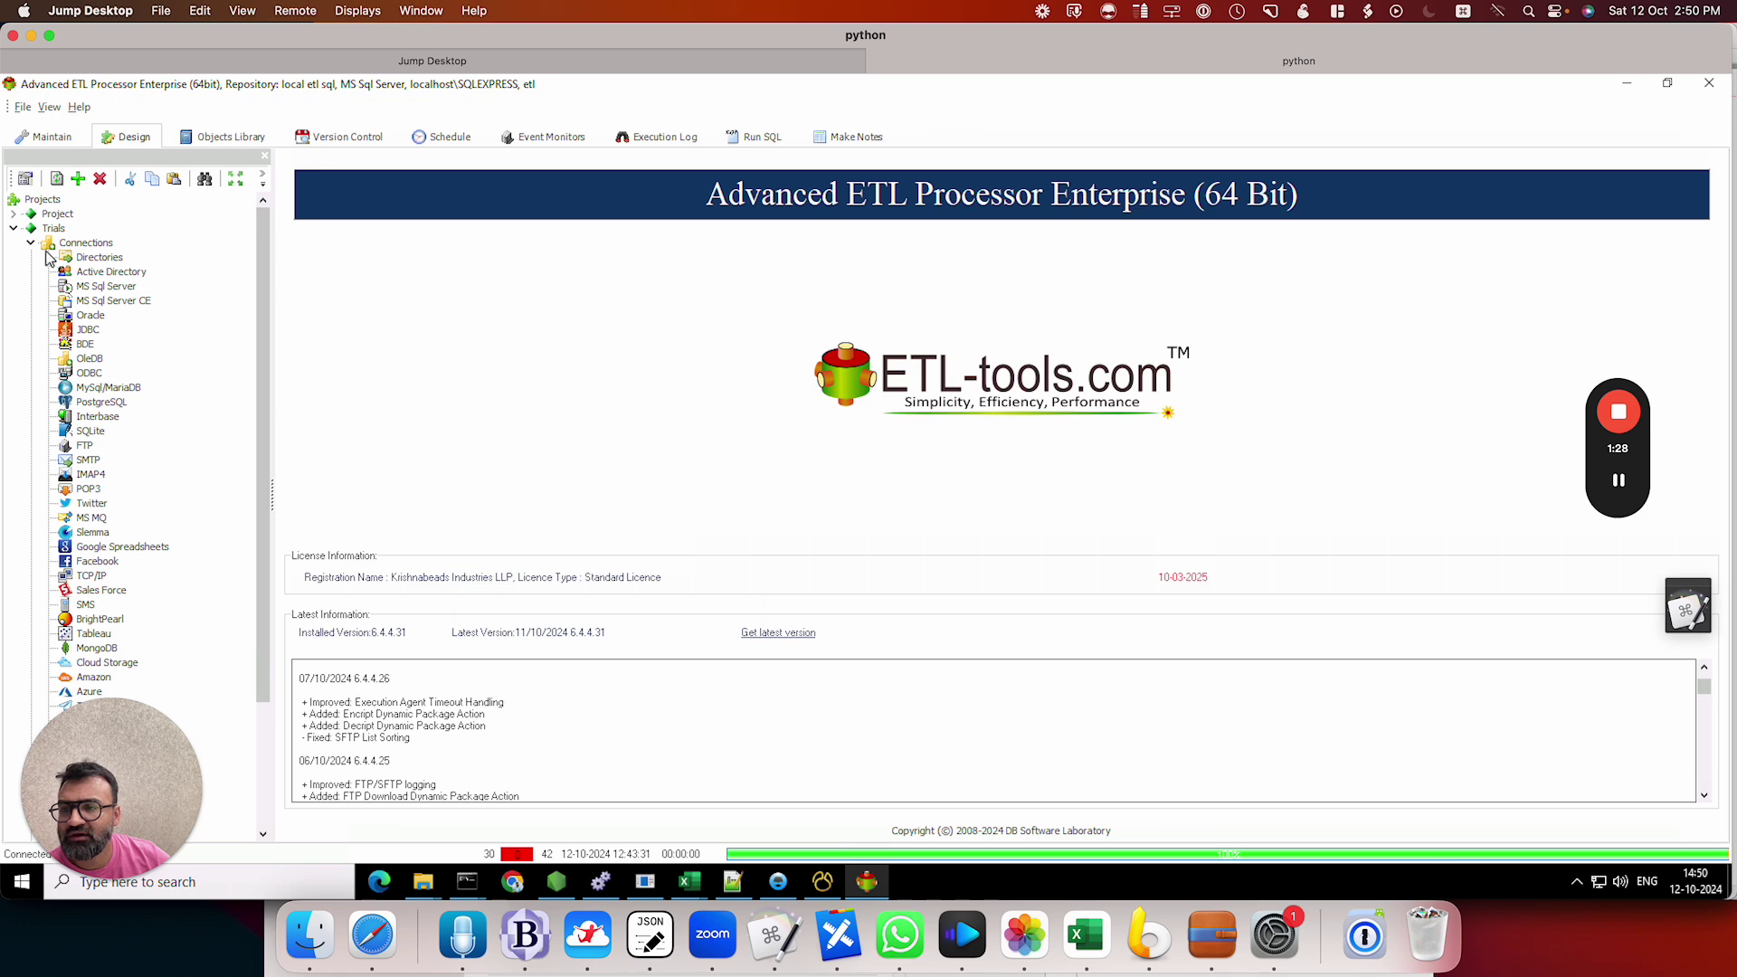
pyautogui.scroll(-4, 154, 388)
pyautogui.moveTo(154, 701); pyautogui.dragTo(1485, 497)
pyautogui.scroll(4, 196, 350)
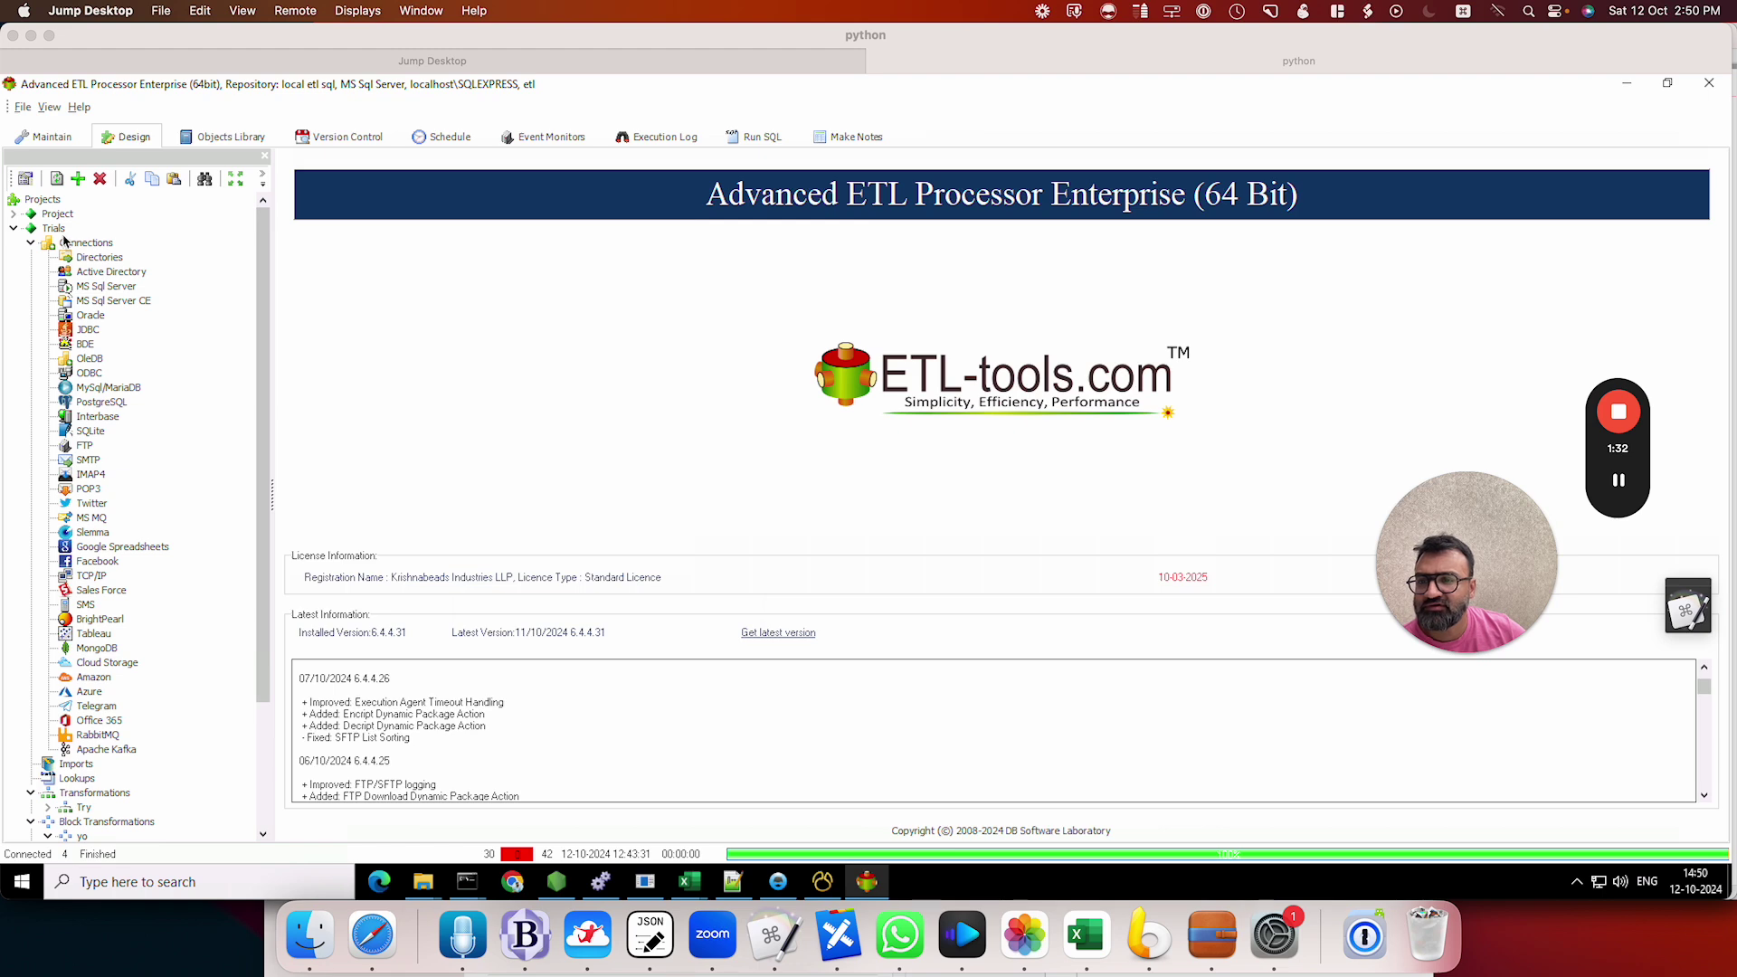
pyautogui.click(91, 257)
pyautogui.rightClick(91, 259)
pyautogui.click(154, 286)
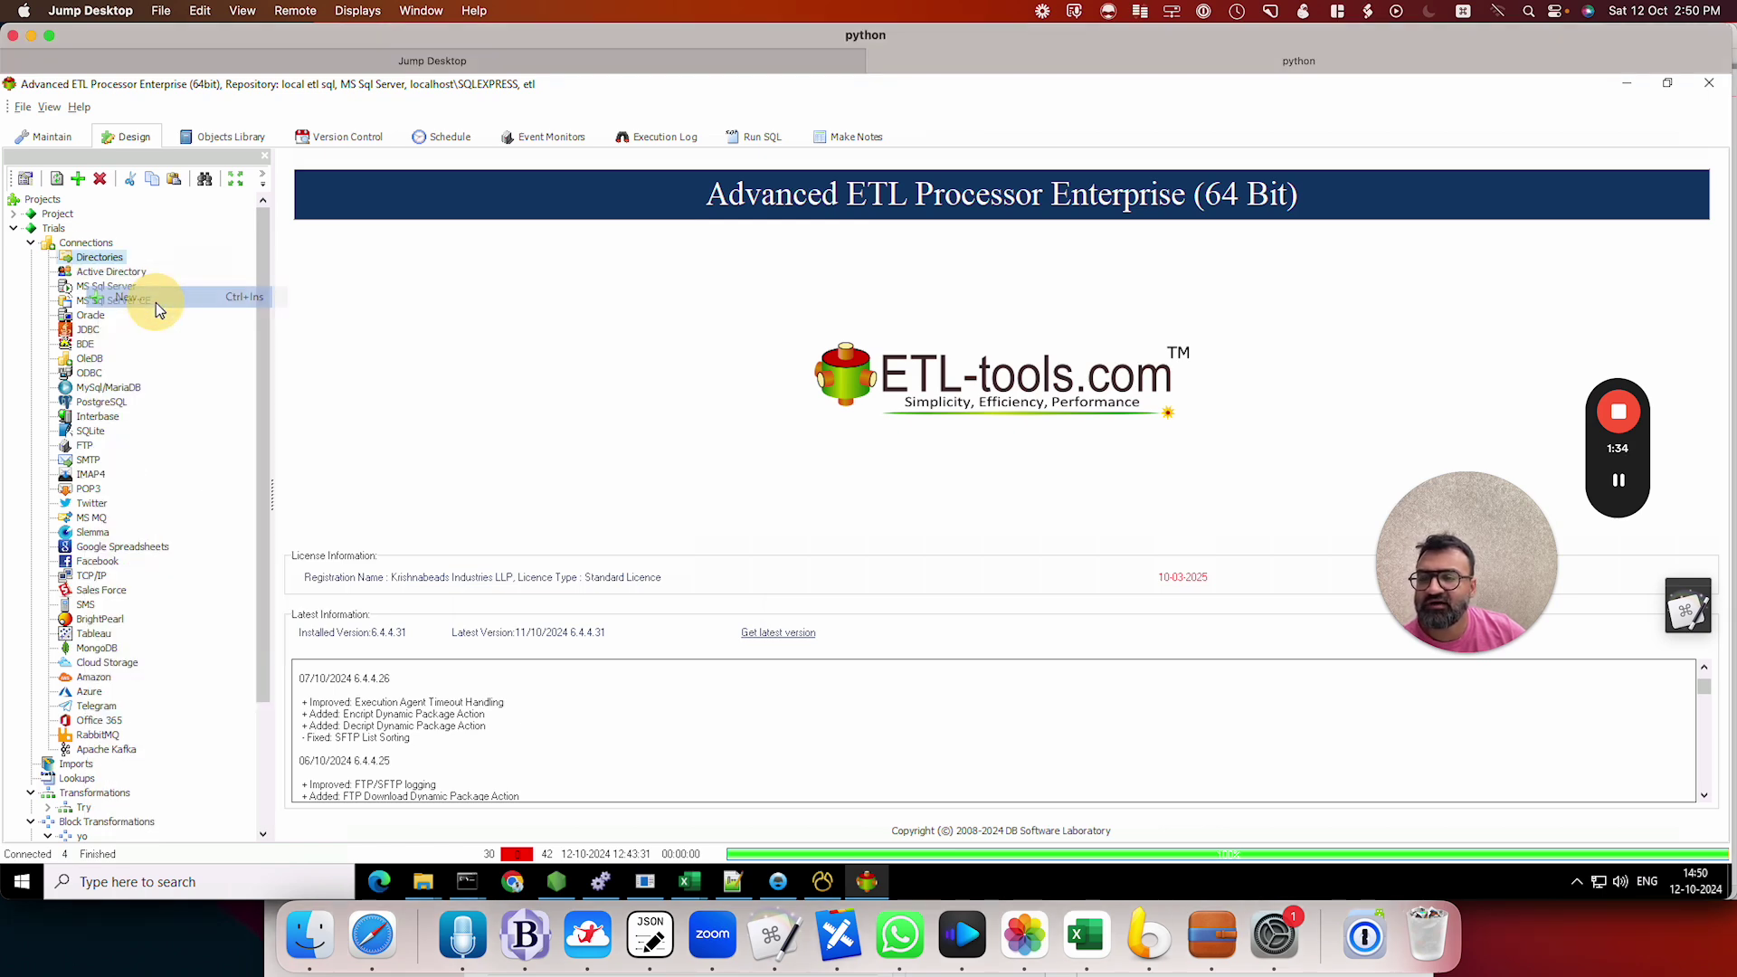
pyautogui.click(764, 413)
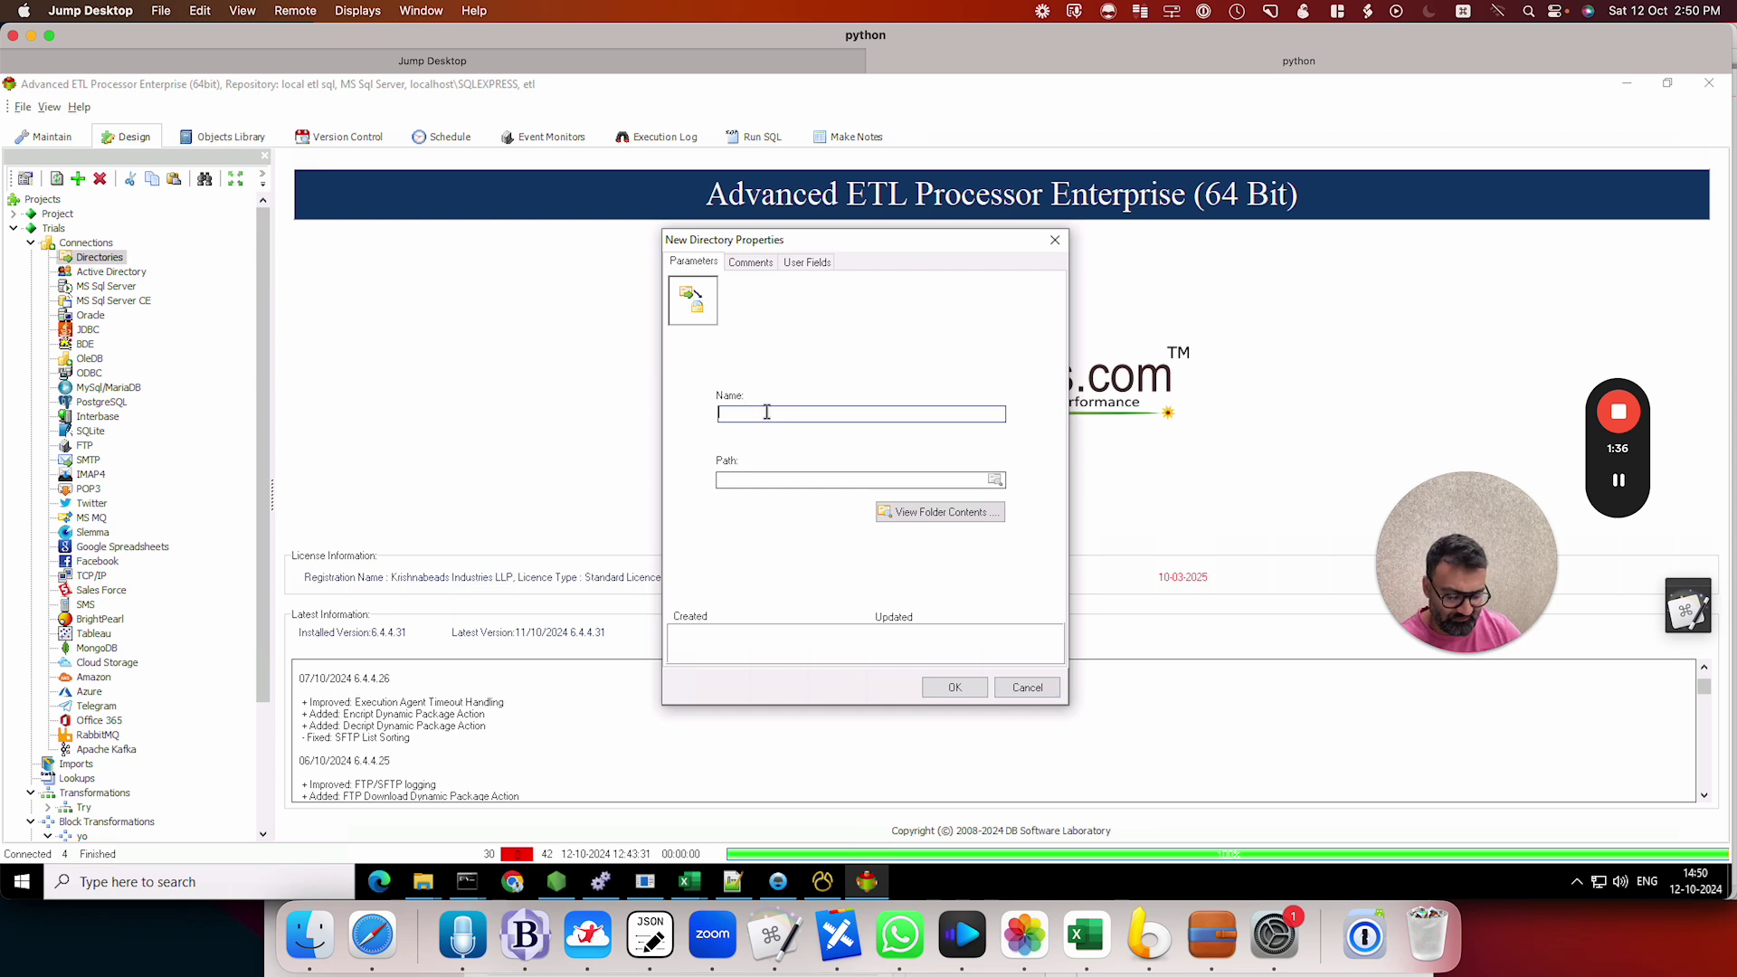
pyautogui.write('Sample')
# Step: Set the new directory connection's path to C:\Sample
pyautogui.click(806, 482)
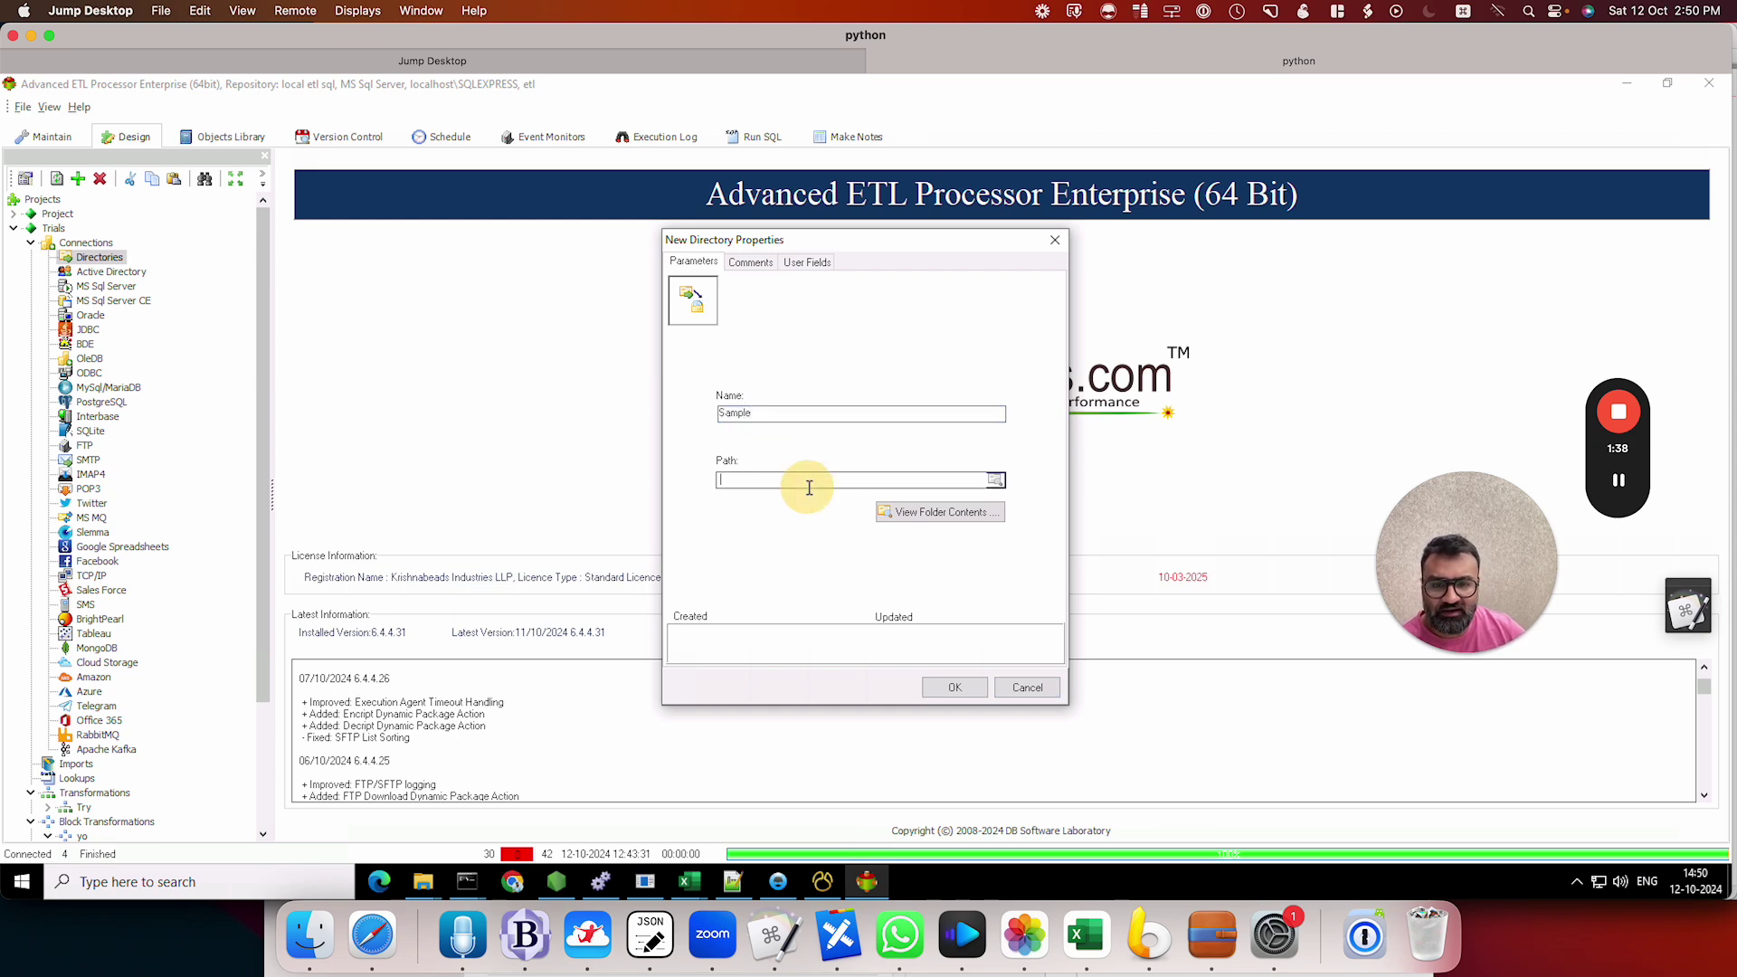
pyautogui.write('C:\\Sample')
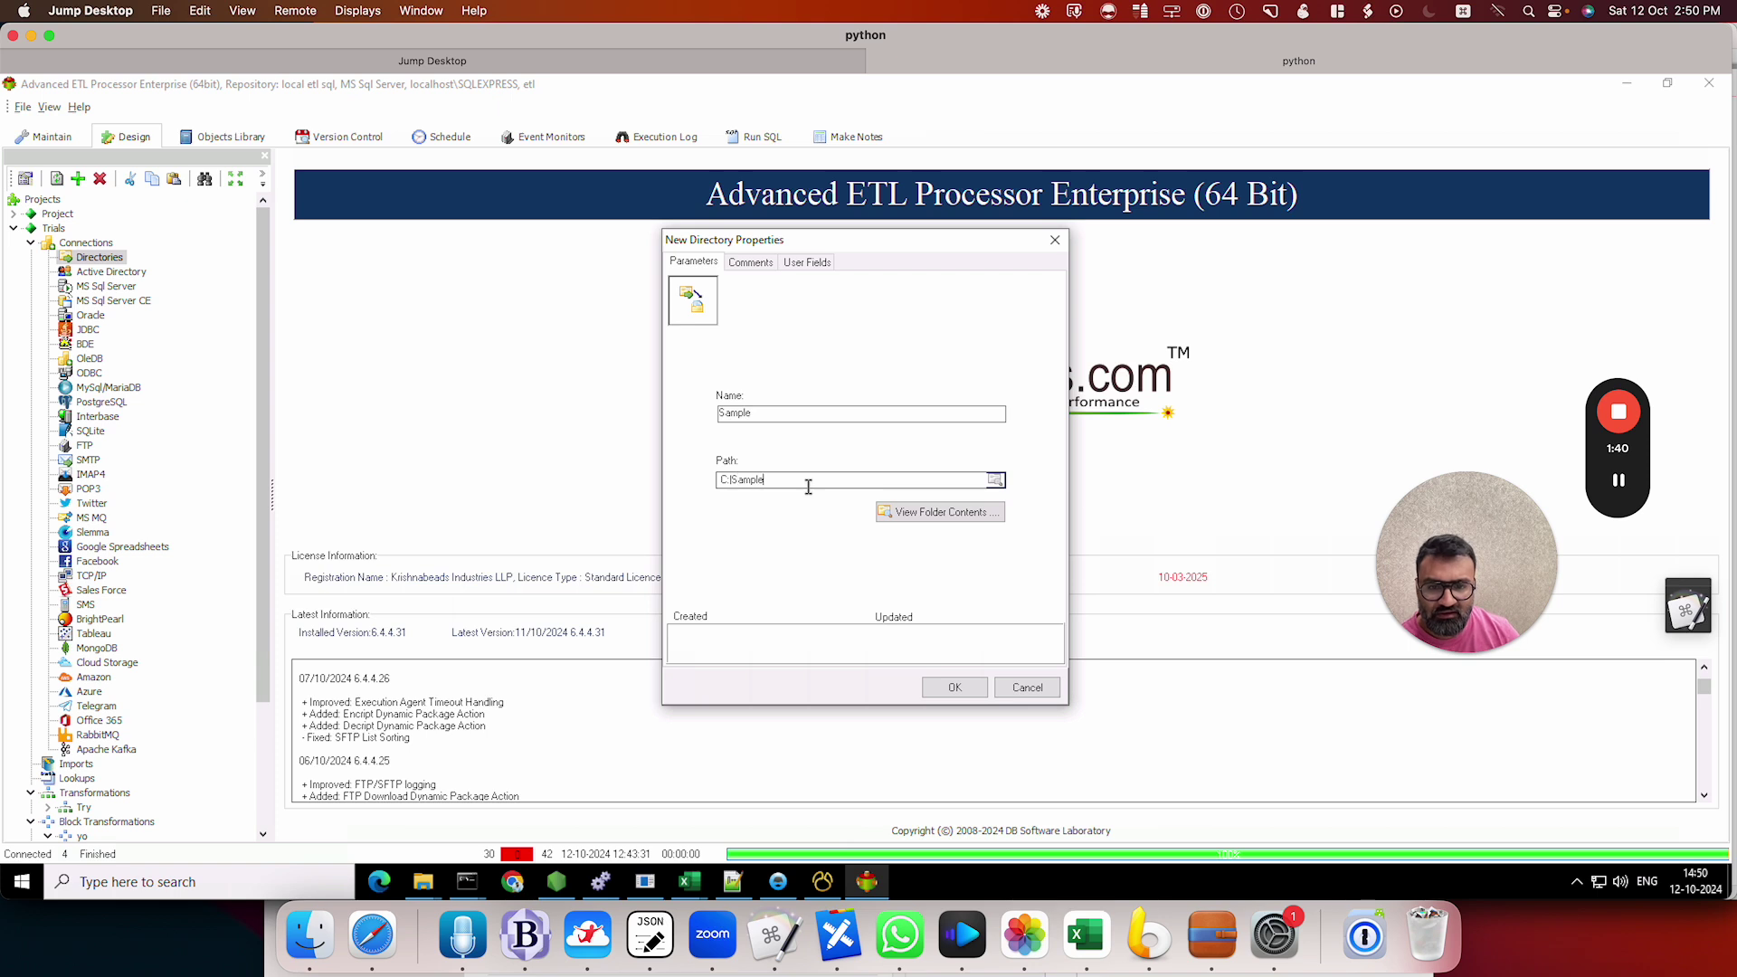
pyautogui.write('\\sample')
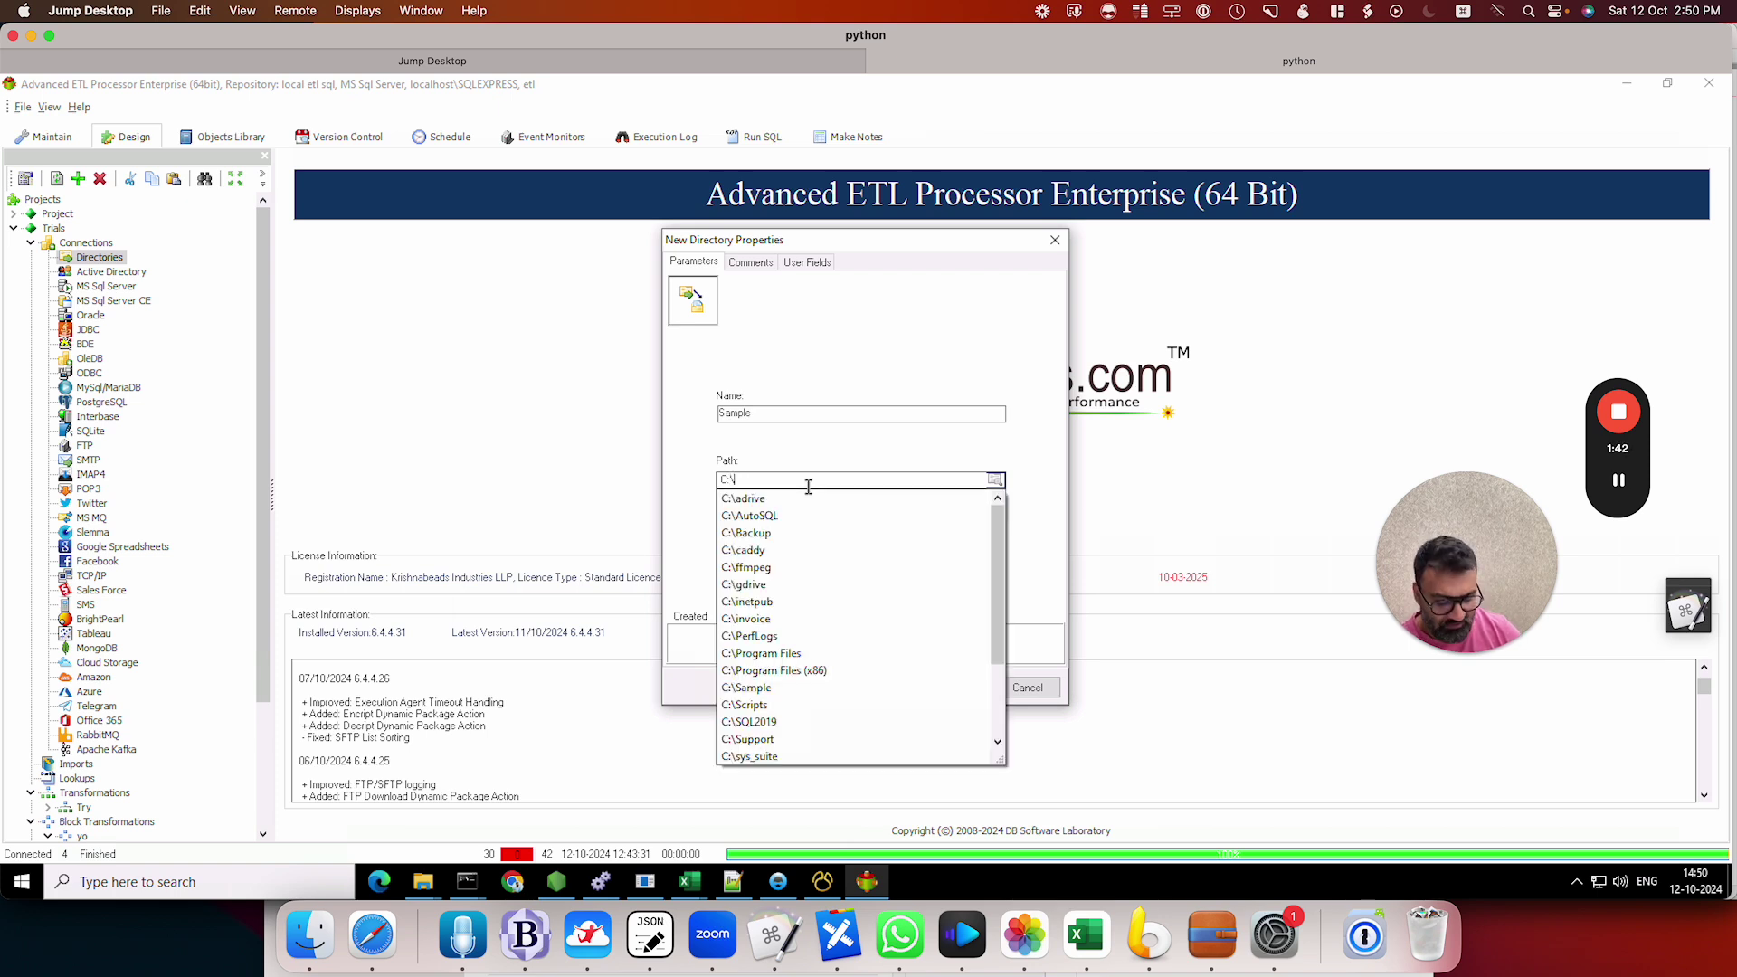
pyautogui.press('BackSpace')
pyautogui.press('BackSpace')
pyautogui.press('BackSpace')
pyautogui.press('BackSpace')
pyautogui.press('BackSpace')
pyautogui.press('BackSpace')
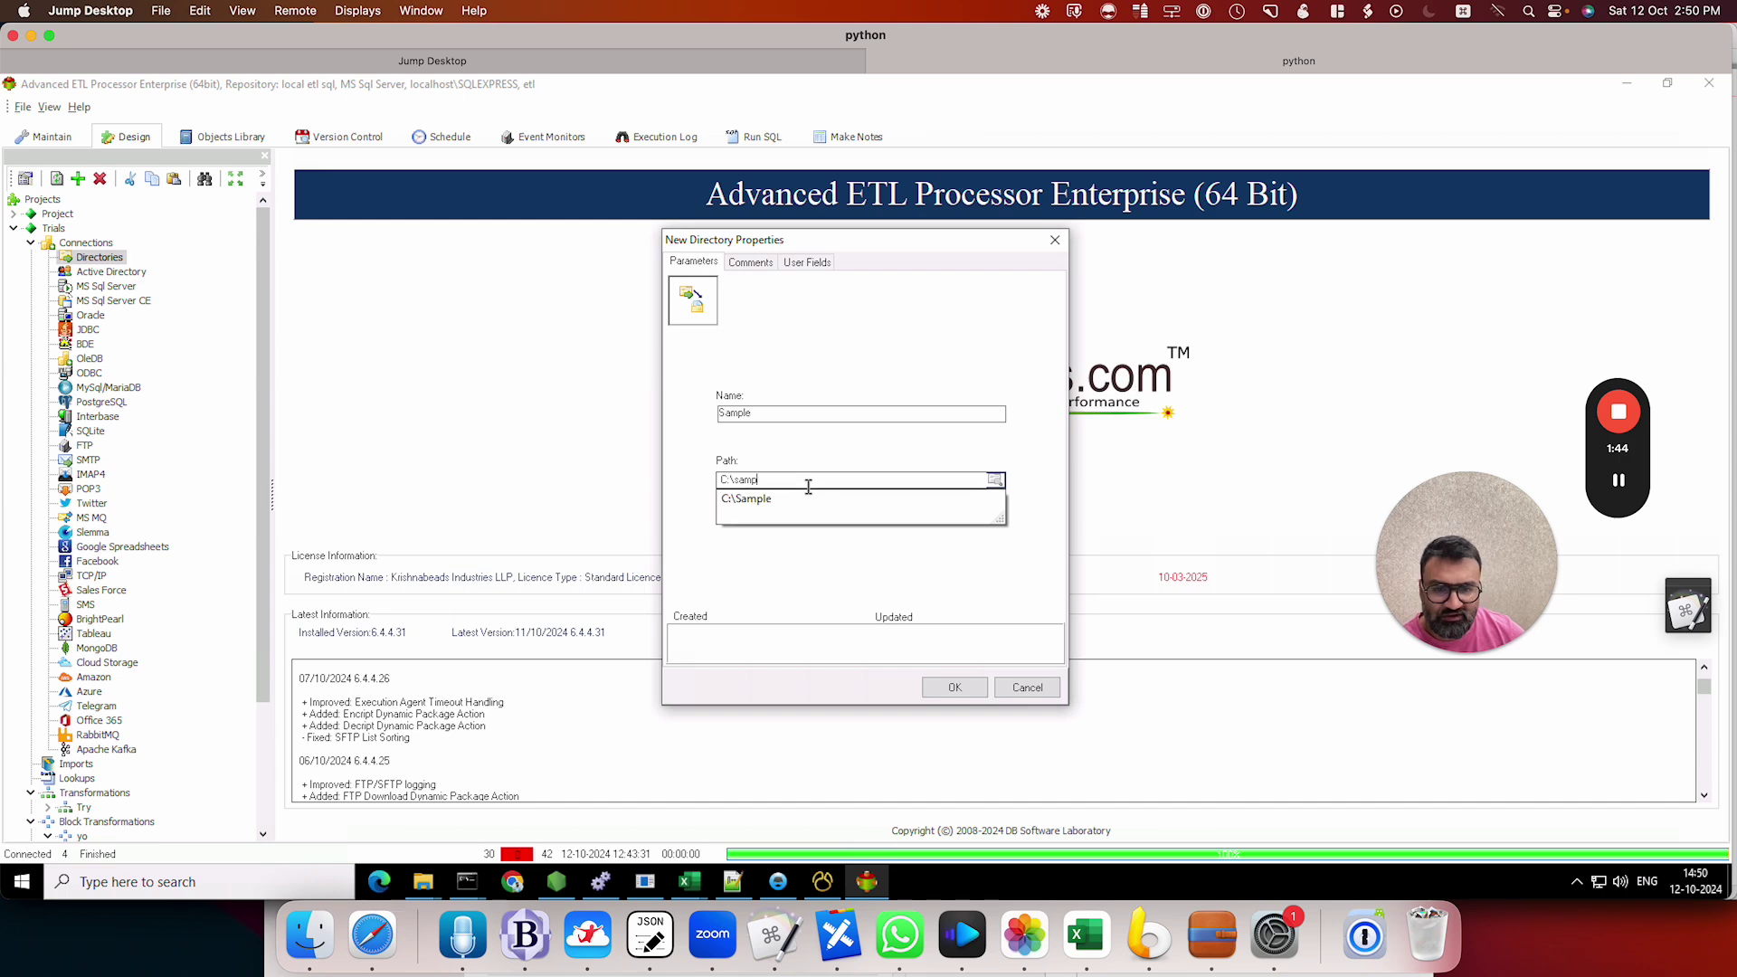
pyautogui.write('Sample')
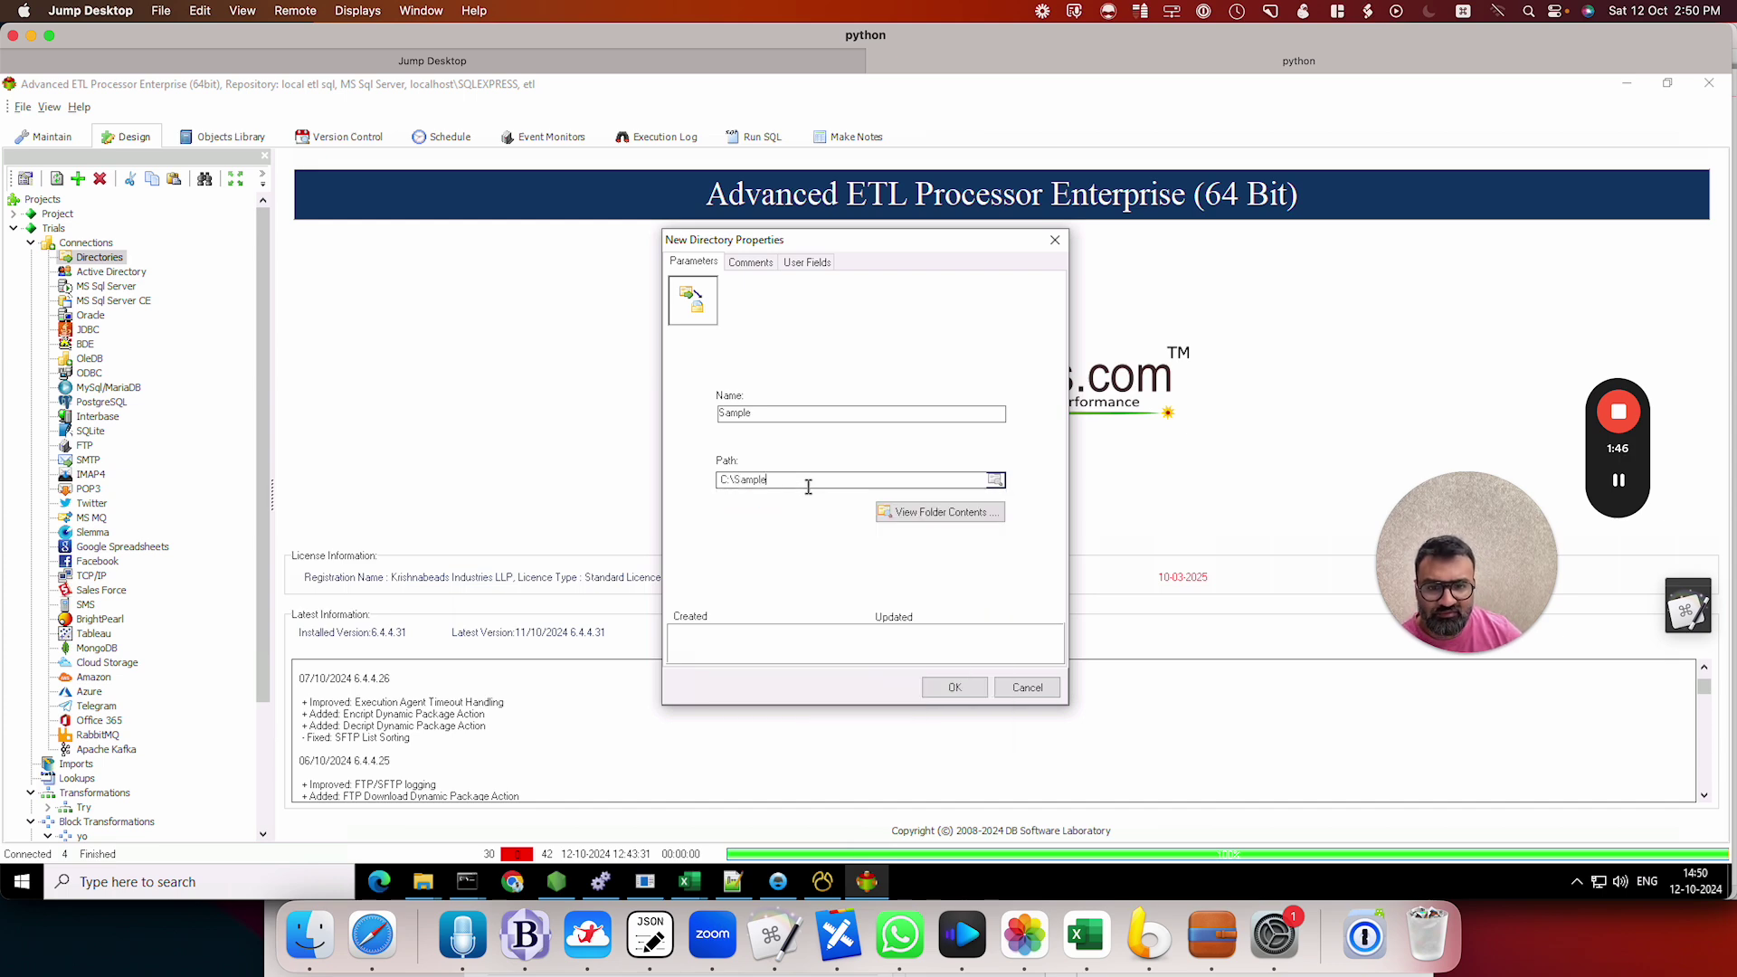
# Step: Switch to File Explorer and delete the three CSV files in C:\Sample, keeping the helpticket folder
pyautogui.click(422, 882)
pyautogui.click(328, 832)
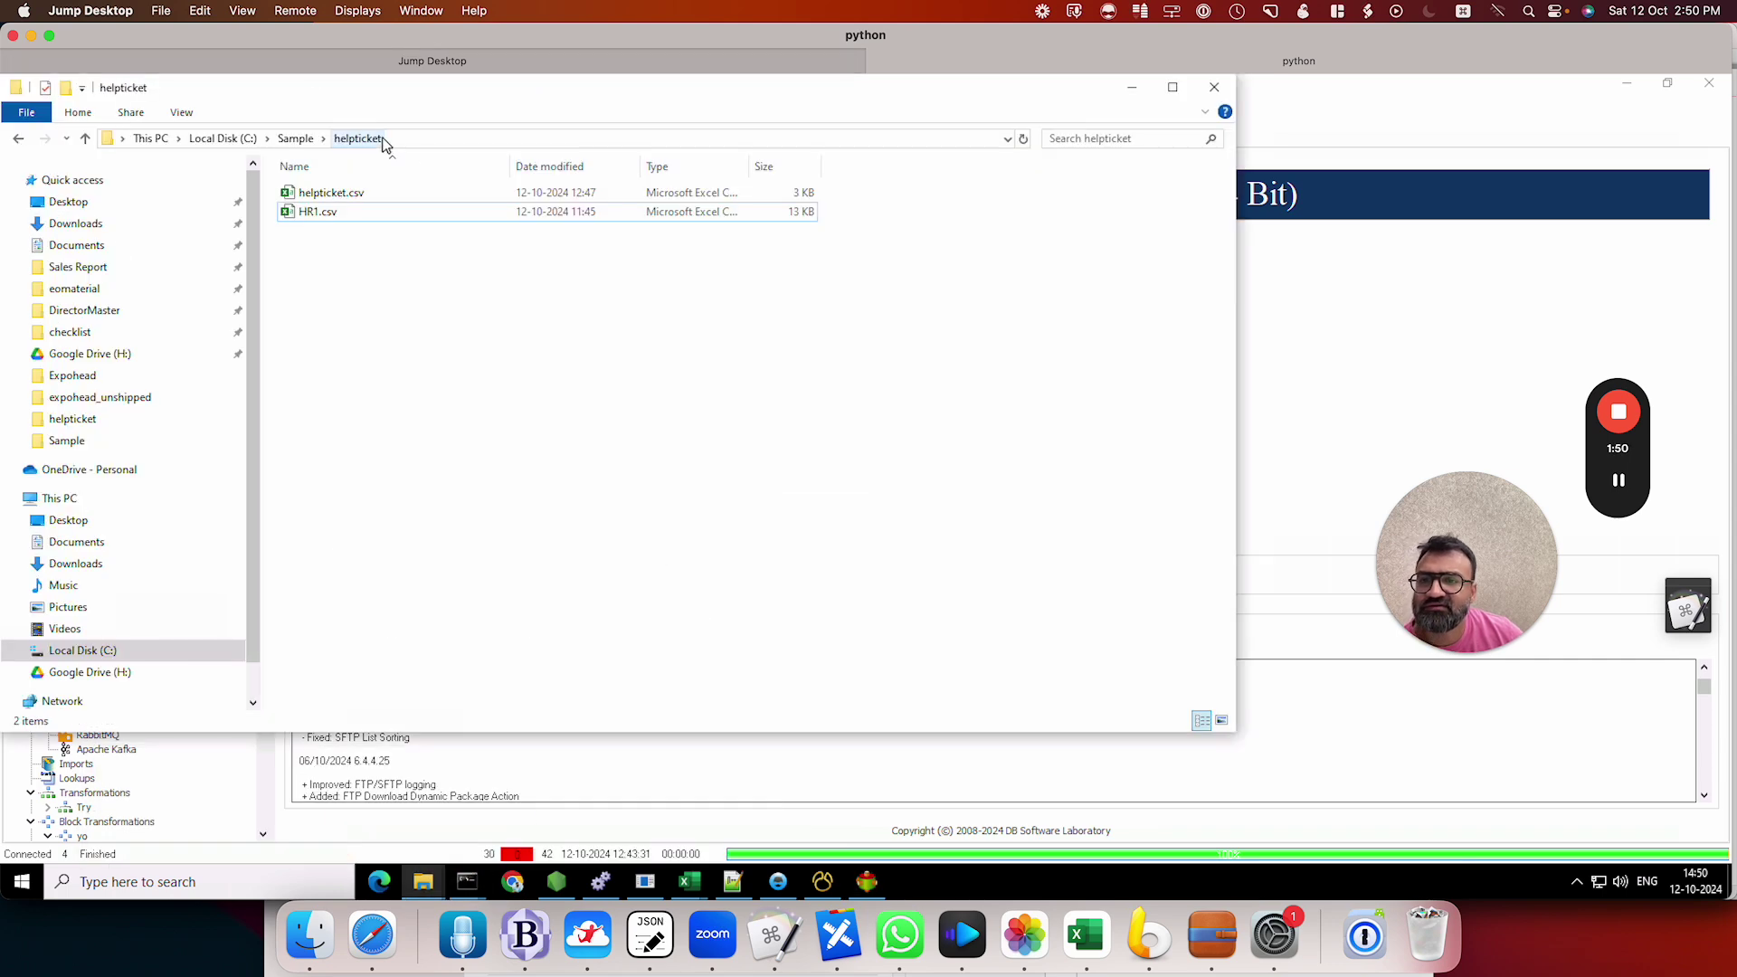
pyautogui.click(296, 139)
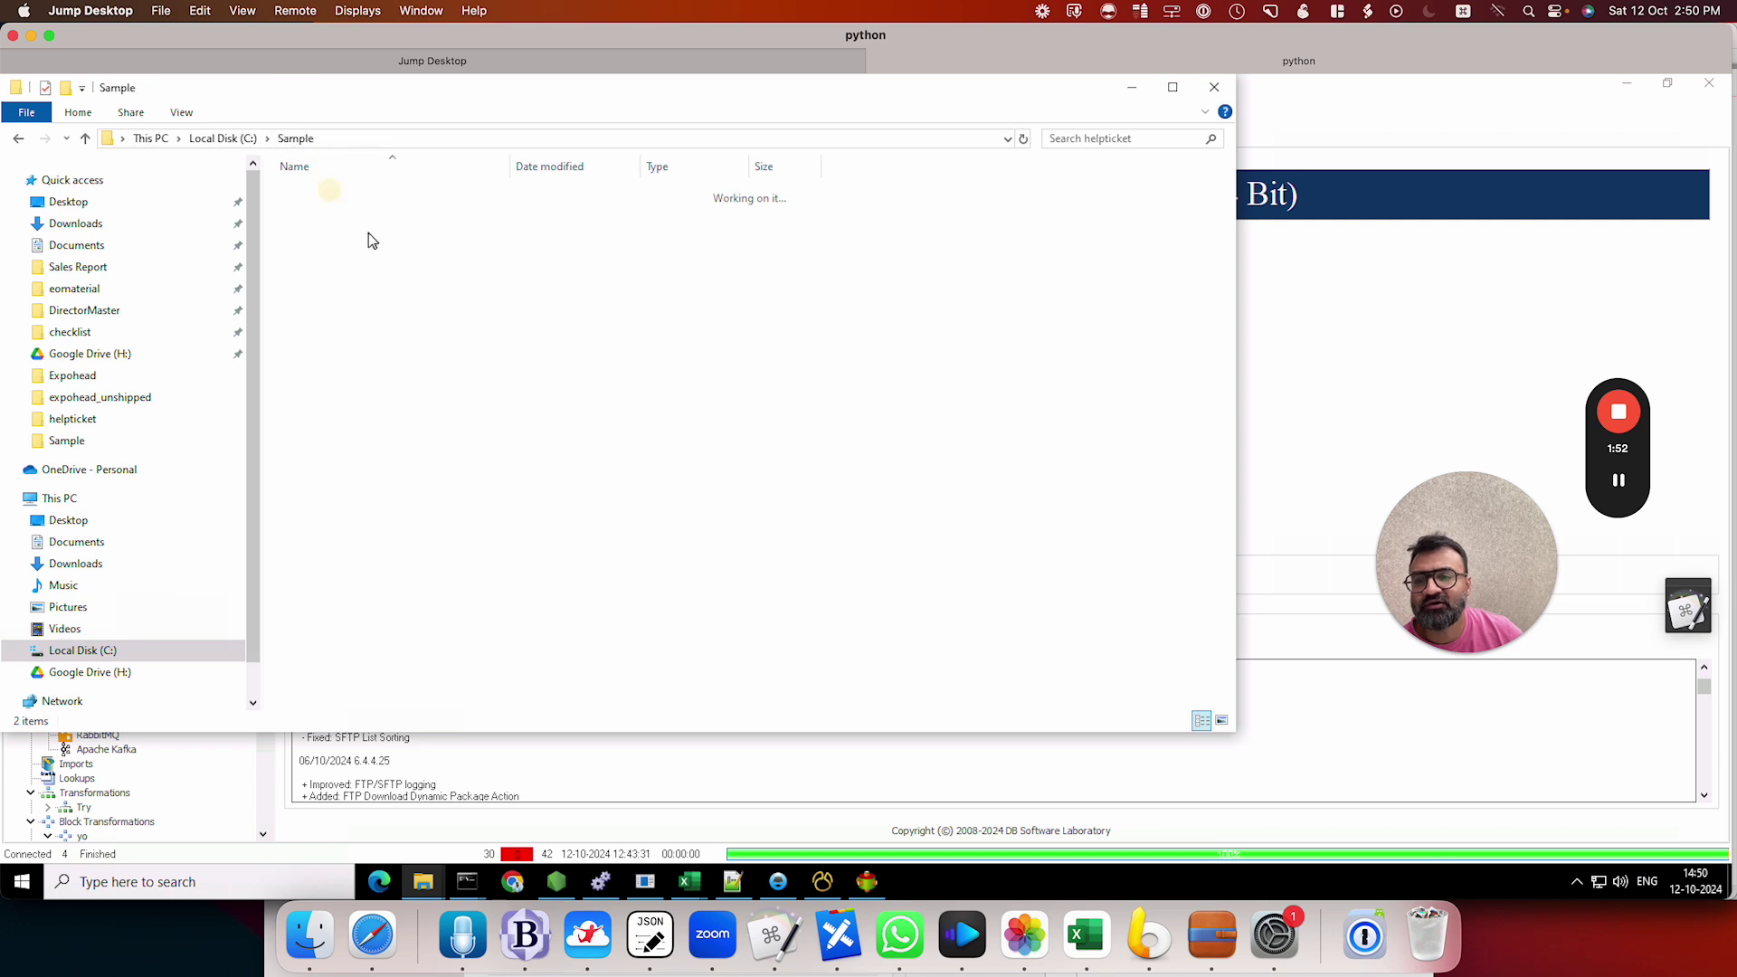
pyautogui.moveTo(368, 292); pyautogui.dragTo(325, 216)
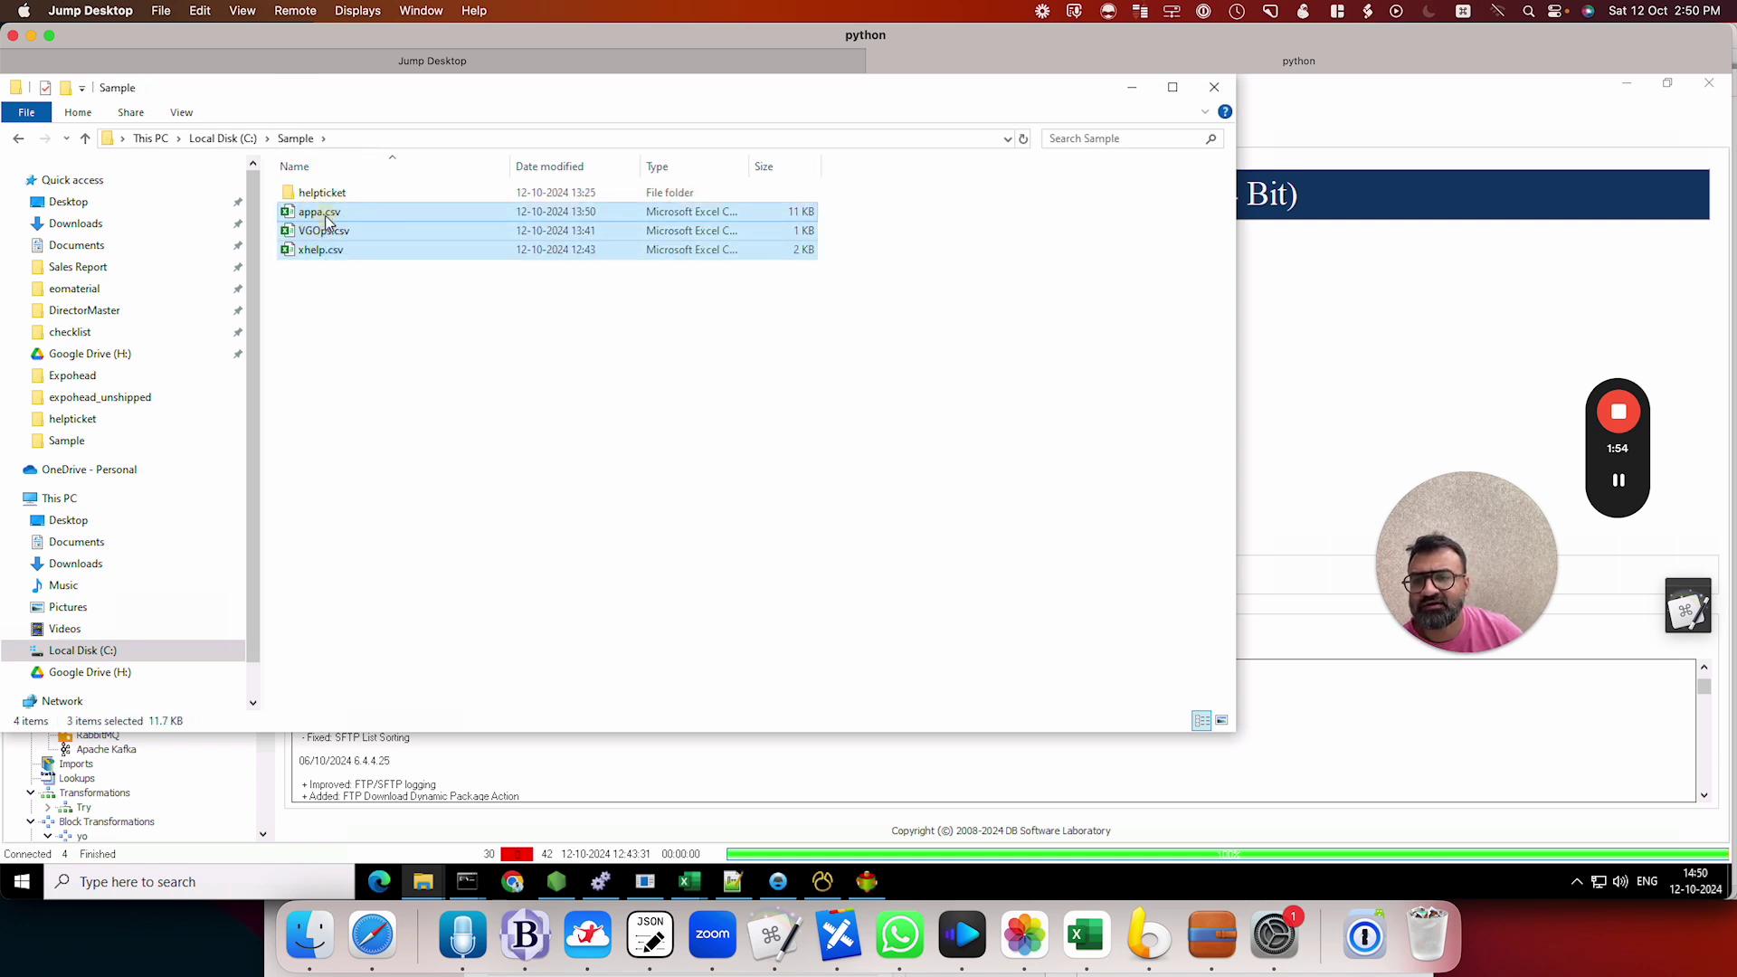
pyautogui.rightClick(325, 215)
pyautogui.click(412, 492)
# Step: Create a new folder named "crm operations" in C:\Sample
pyautogui.rightClick(343, 304)
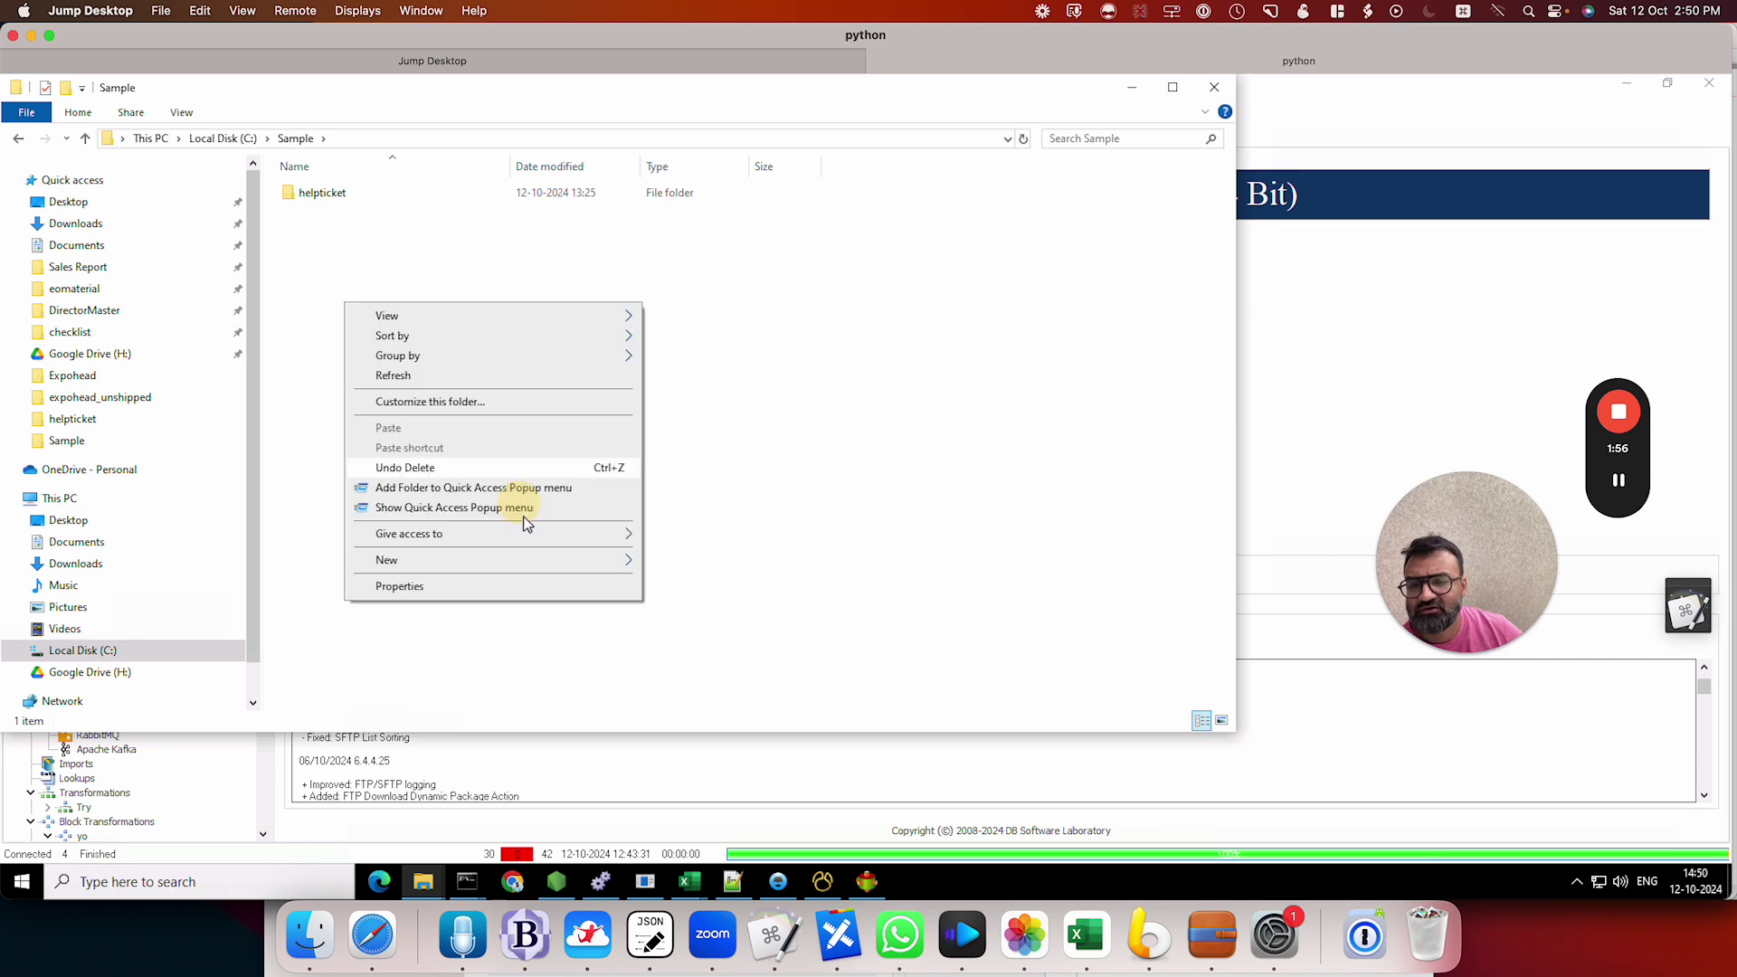
pyautogui.moveTo(544, 563)
pyautogui.click(664, 565)
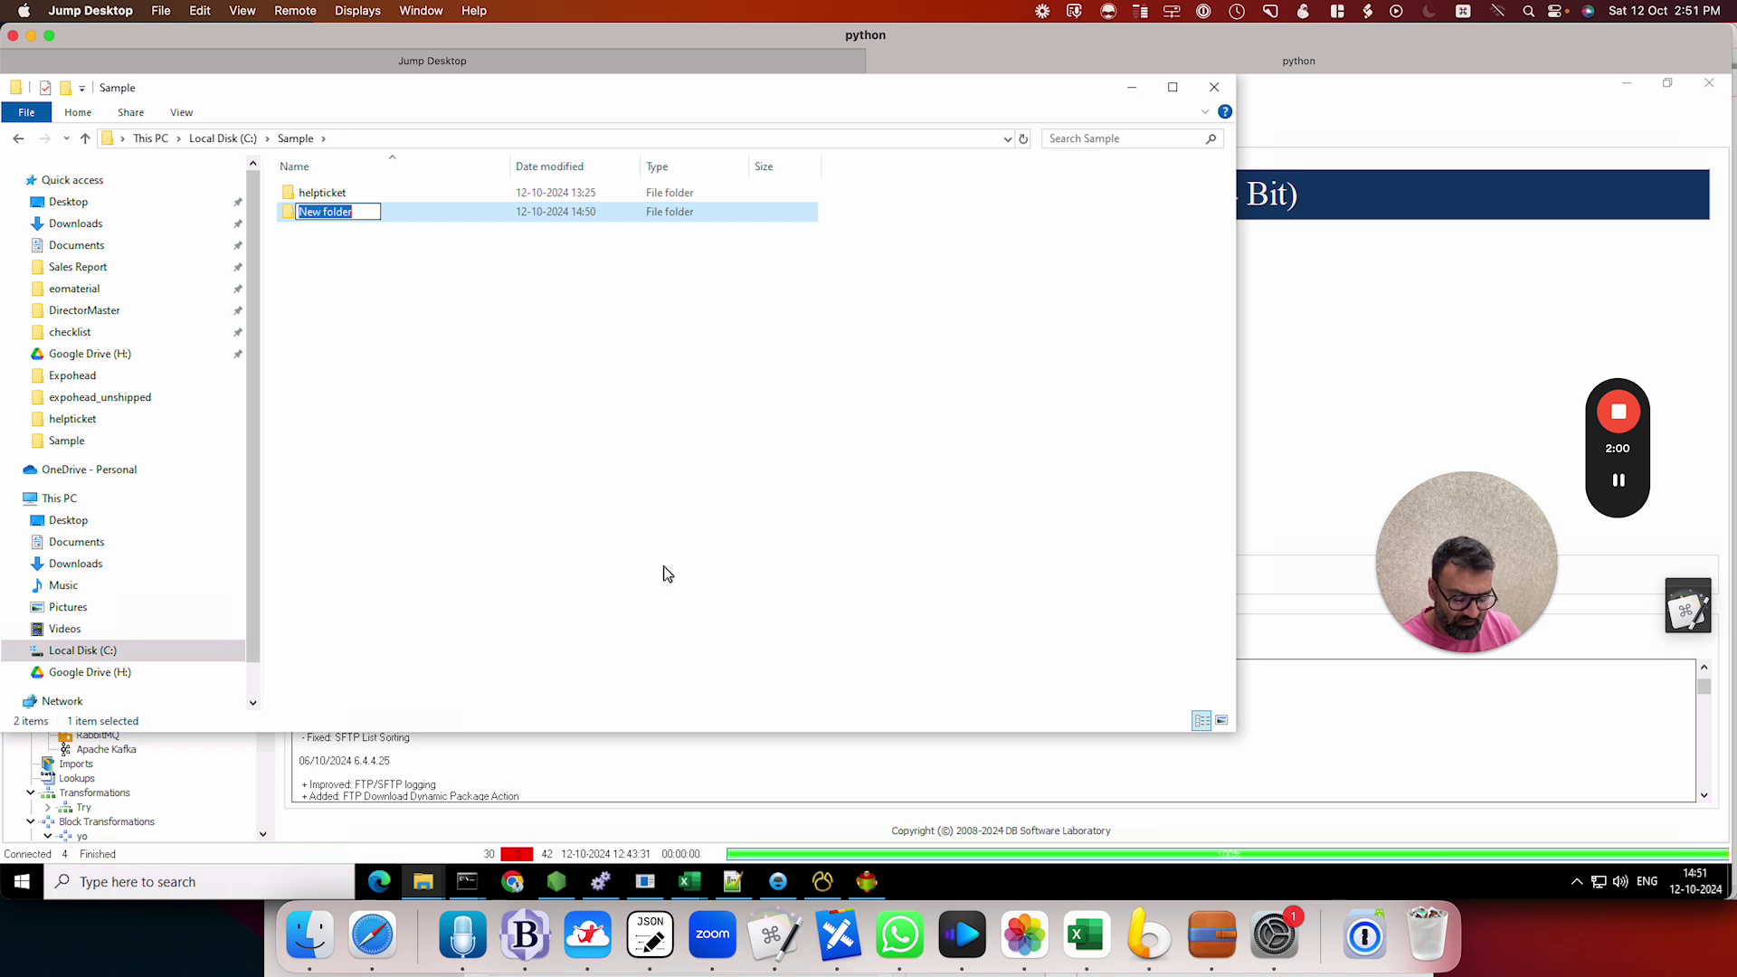
pyautogui.write('crm operations')
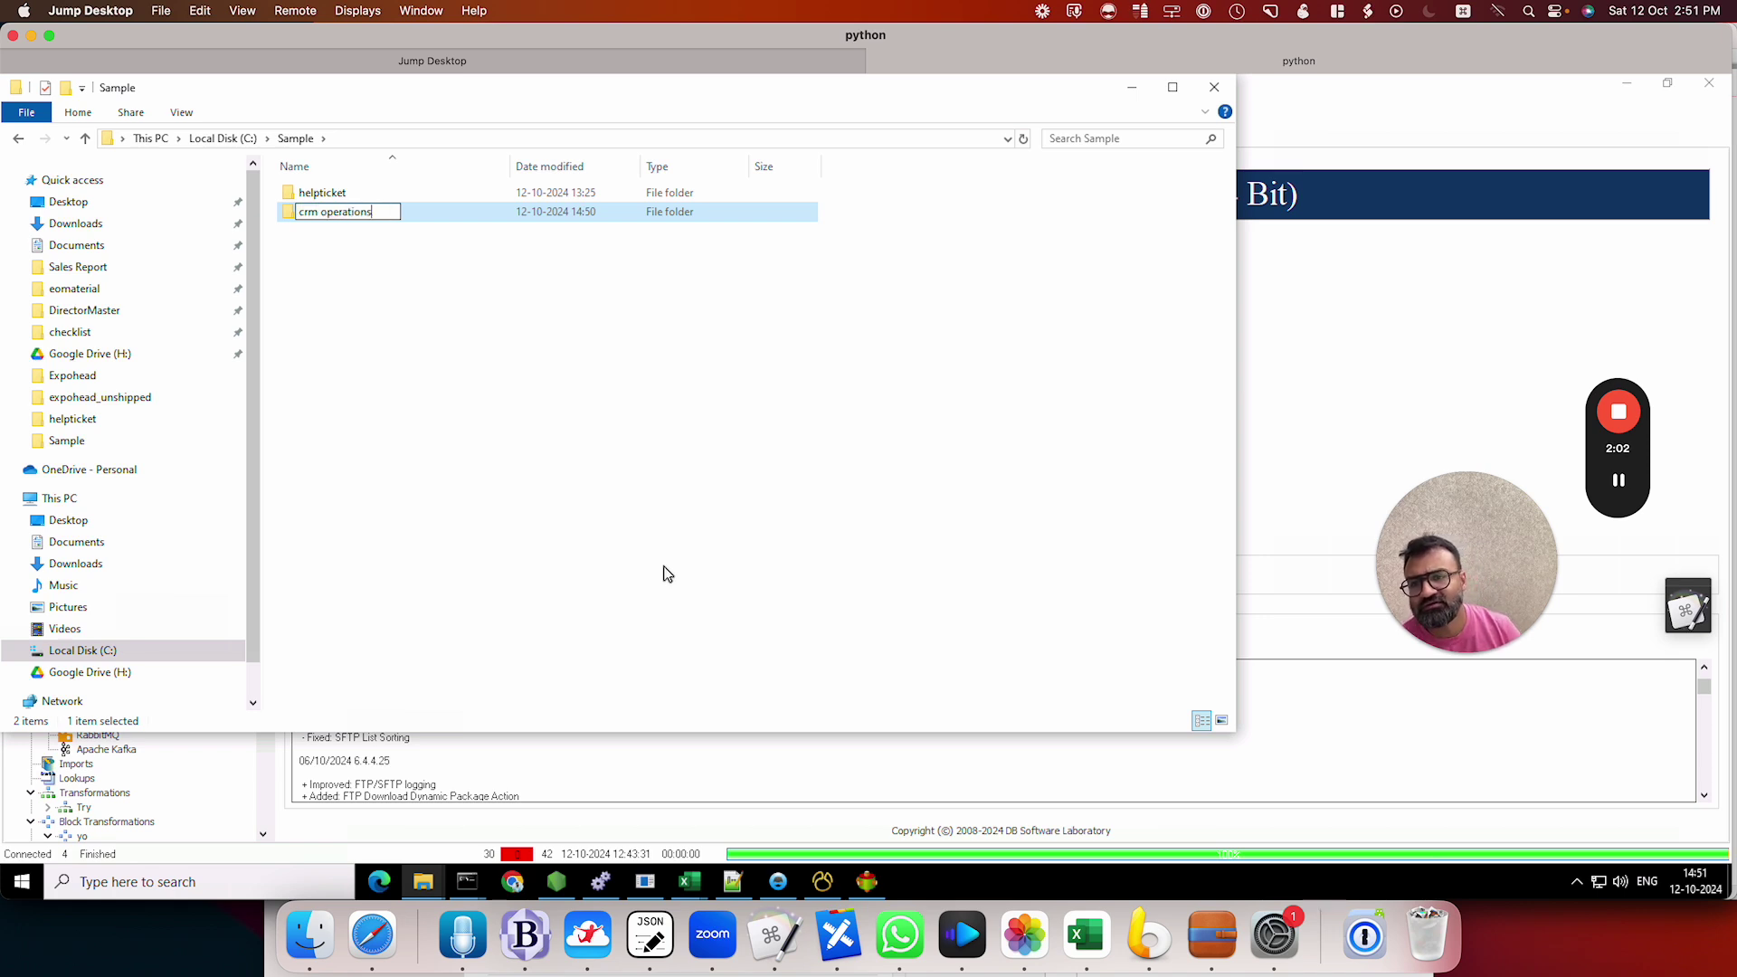
# Step: Confirm the crm operations folder name, switch back to Advanced ETL Processor and save the Sample directory connection
pyautogui.press('Return')
pyautogui.click(665, 573)
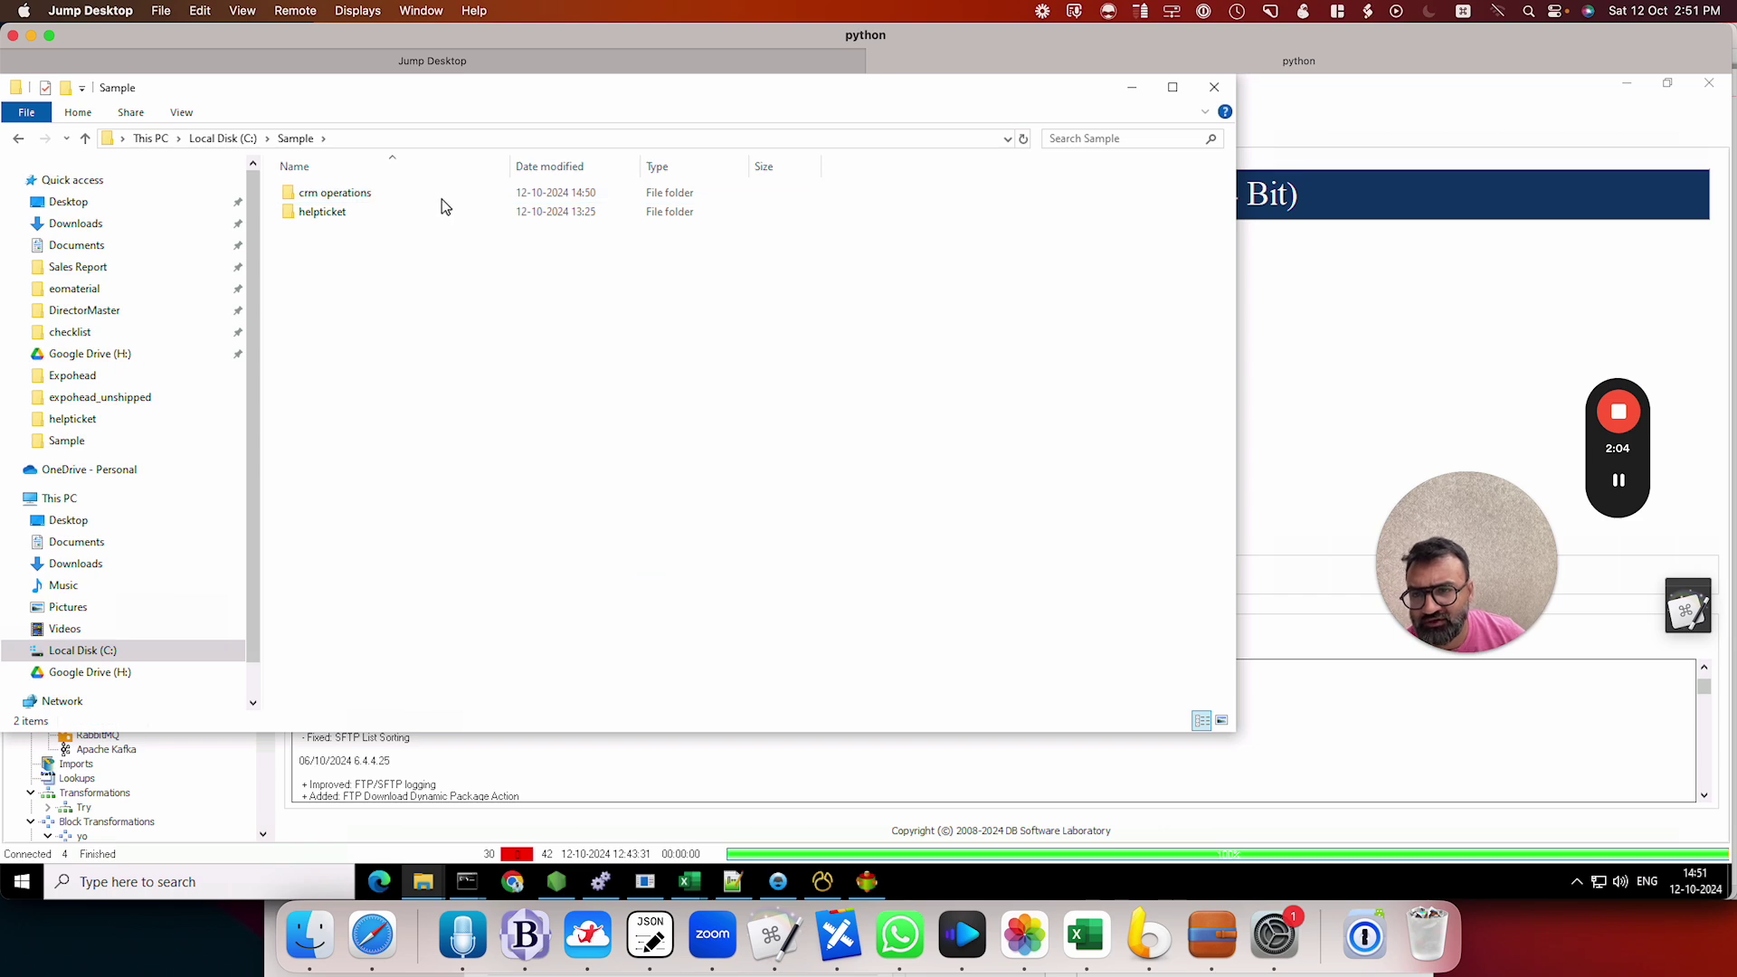
pyautogui.click(1288, 730)
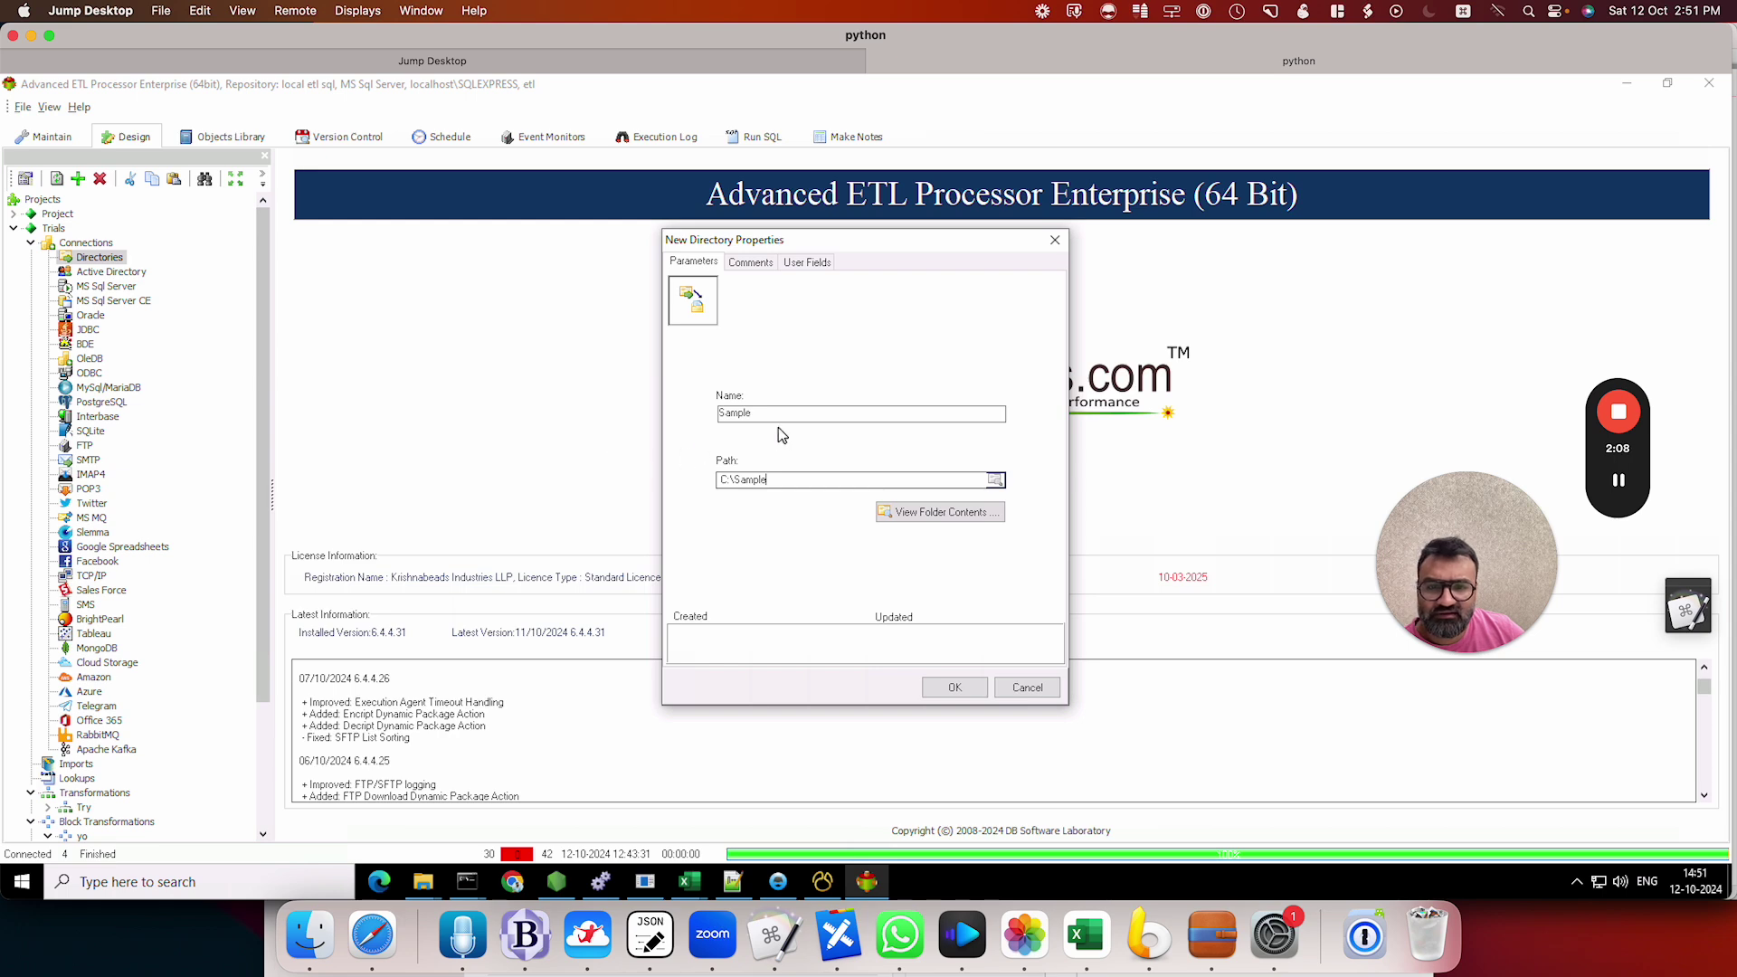
pyautogui.click(949, 692)
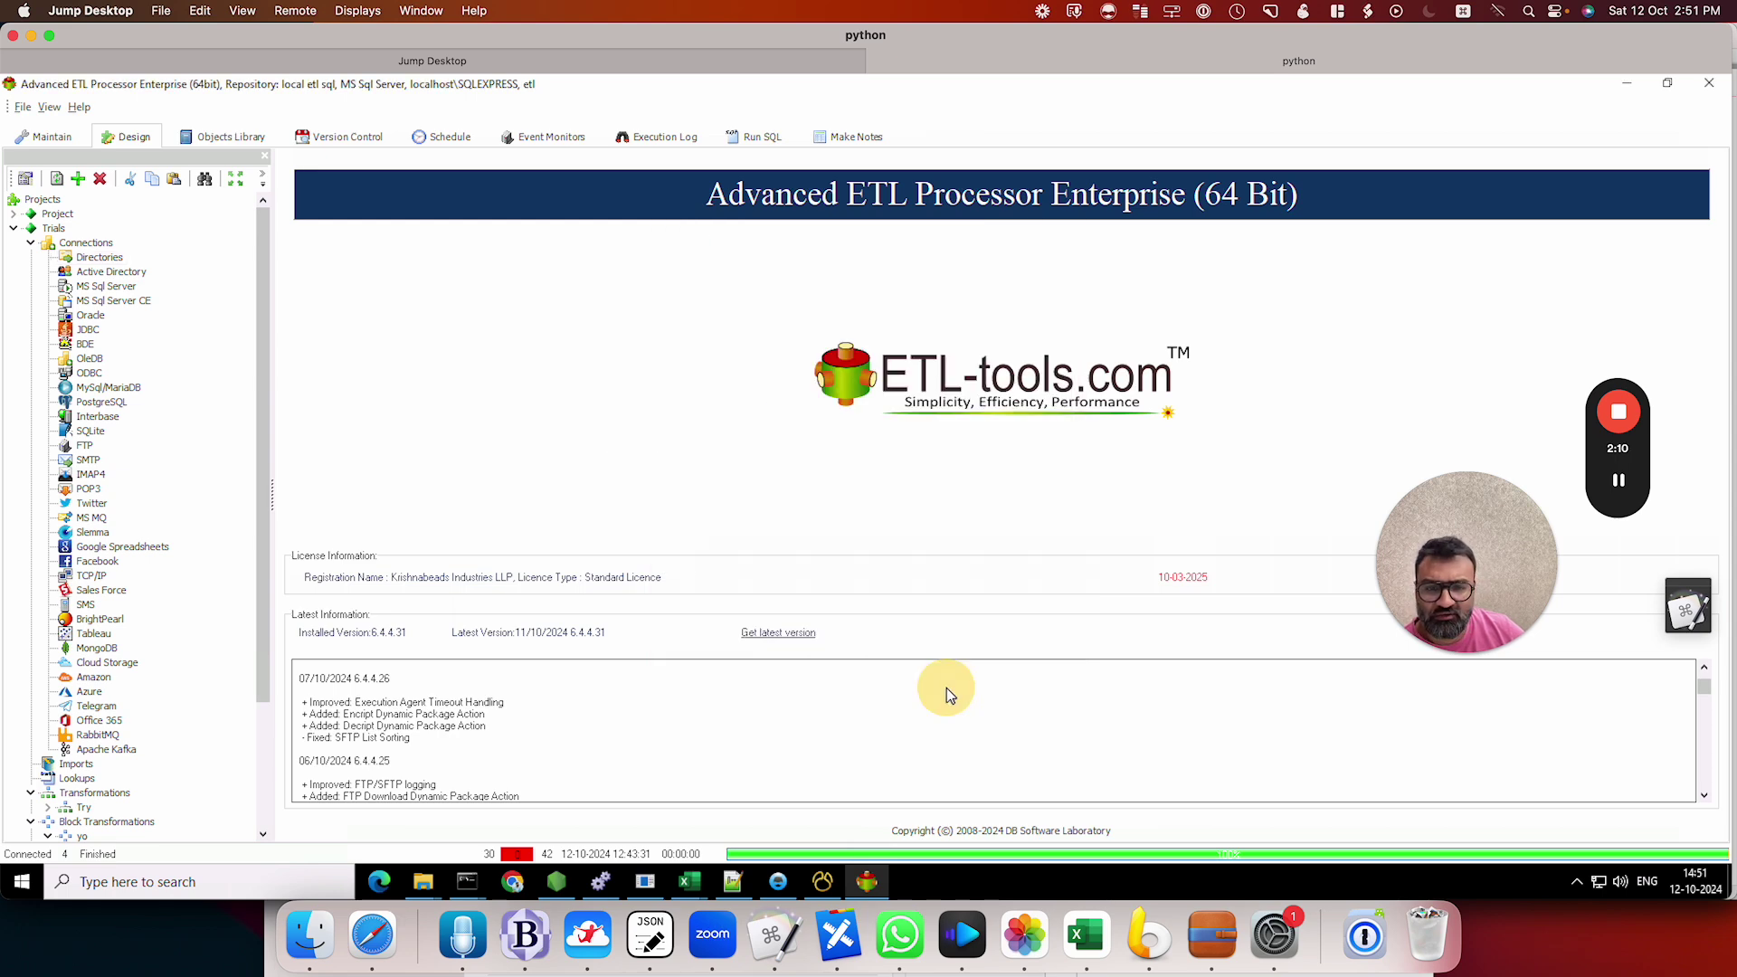
pyautogui.click(51, 261)
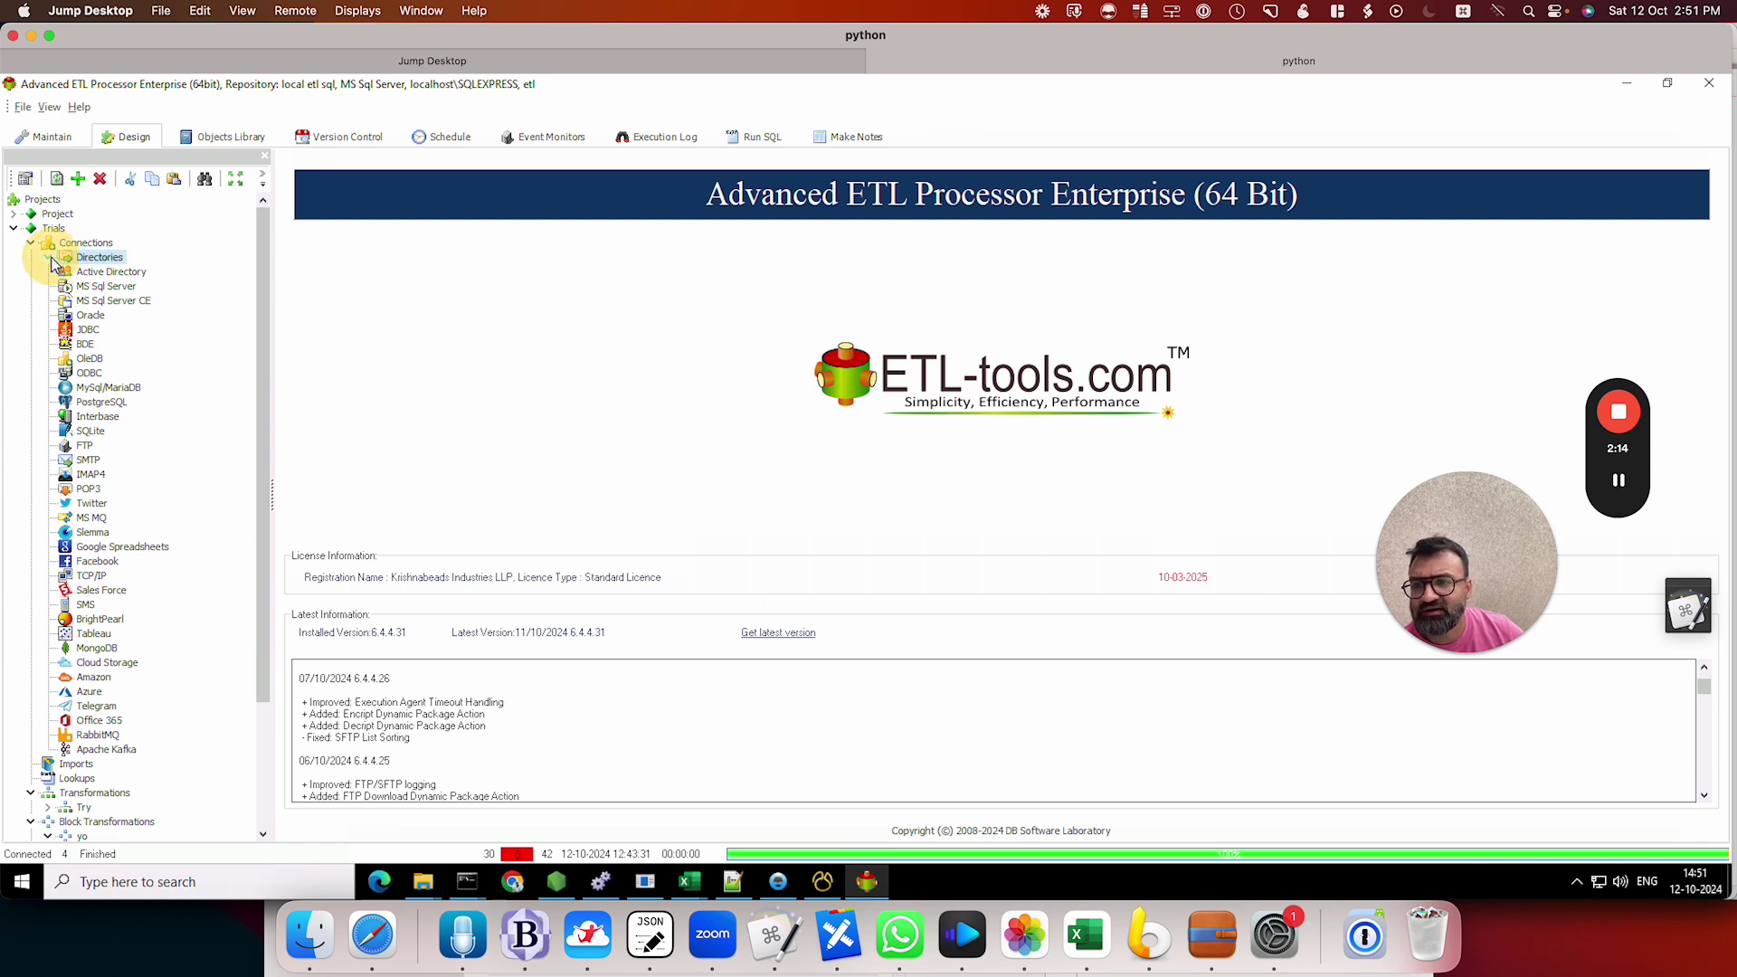
pyautogui.doubleClick(89, 260)
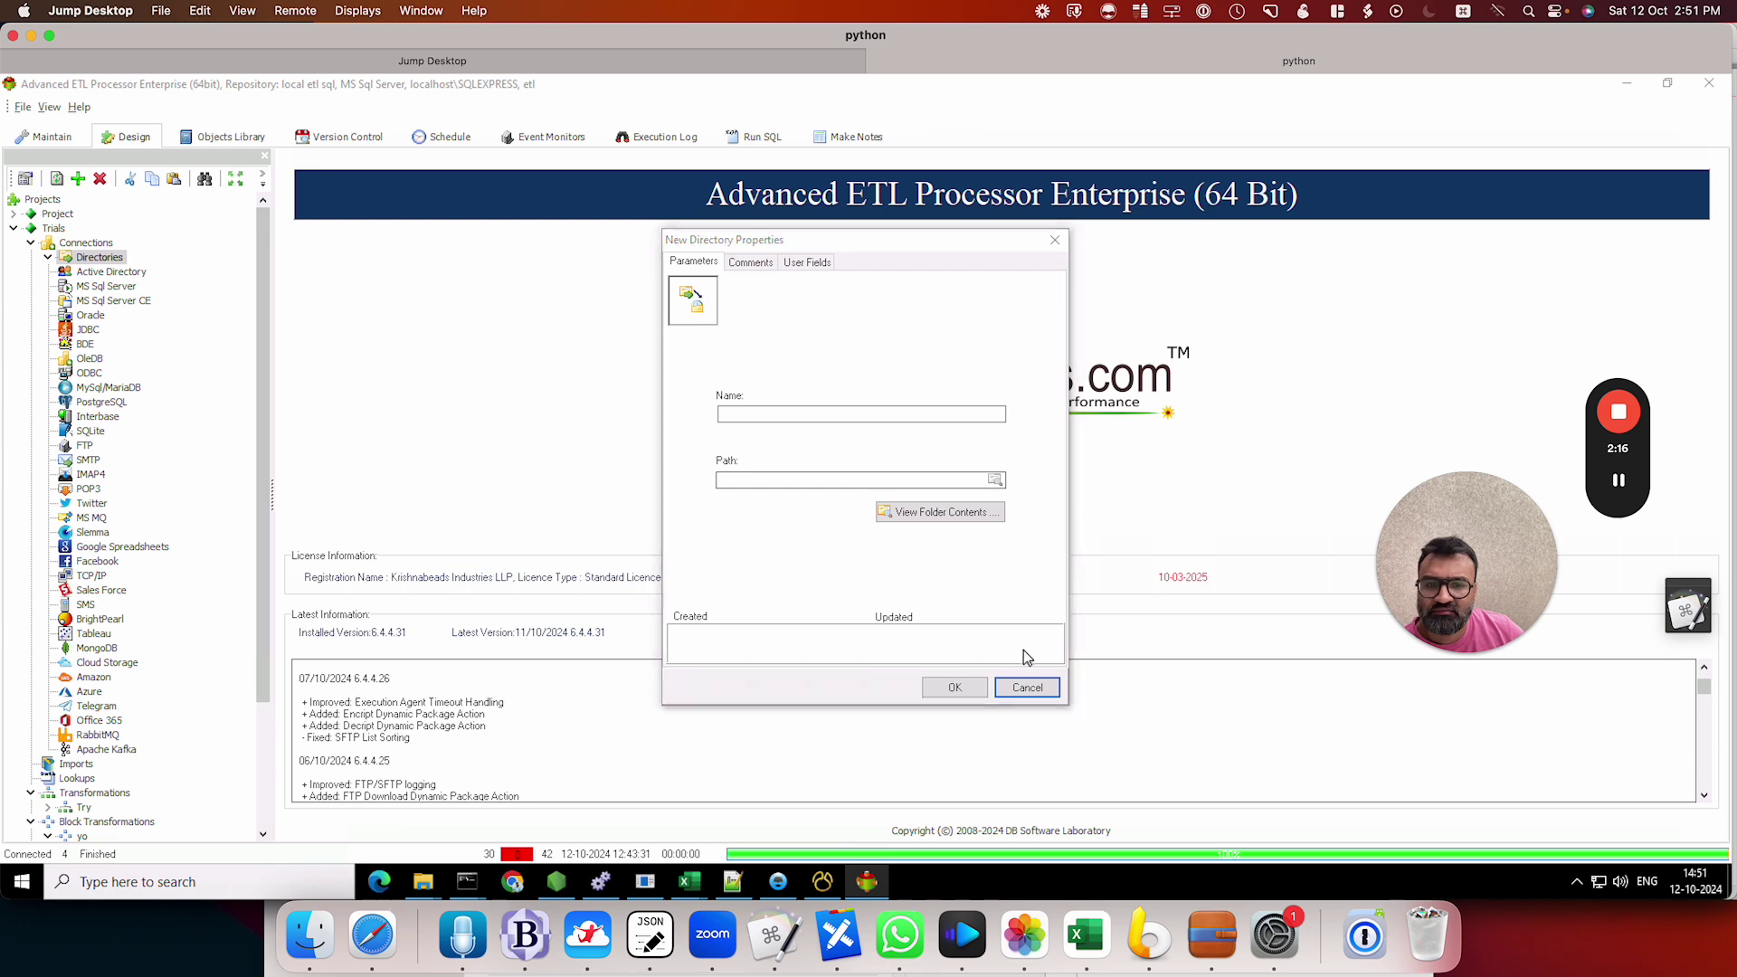
pyautogui.click(1021, 686)
# Step: Create a directory connection named Sample with the path C:\sample under the Trials project's Directories
pyautogui.rightClick(107, 263)
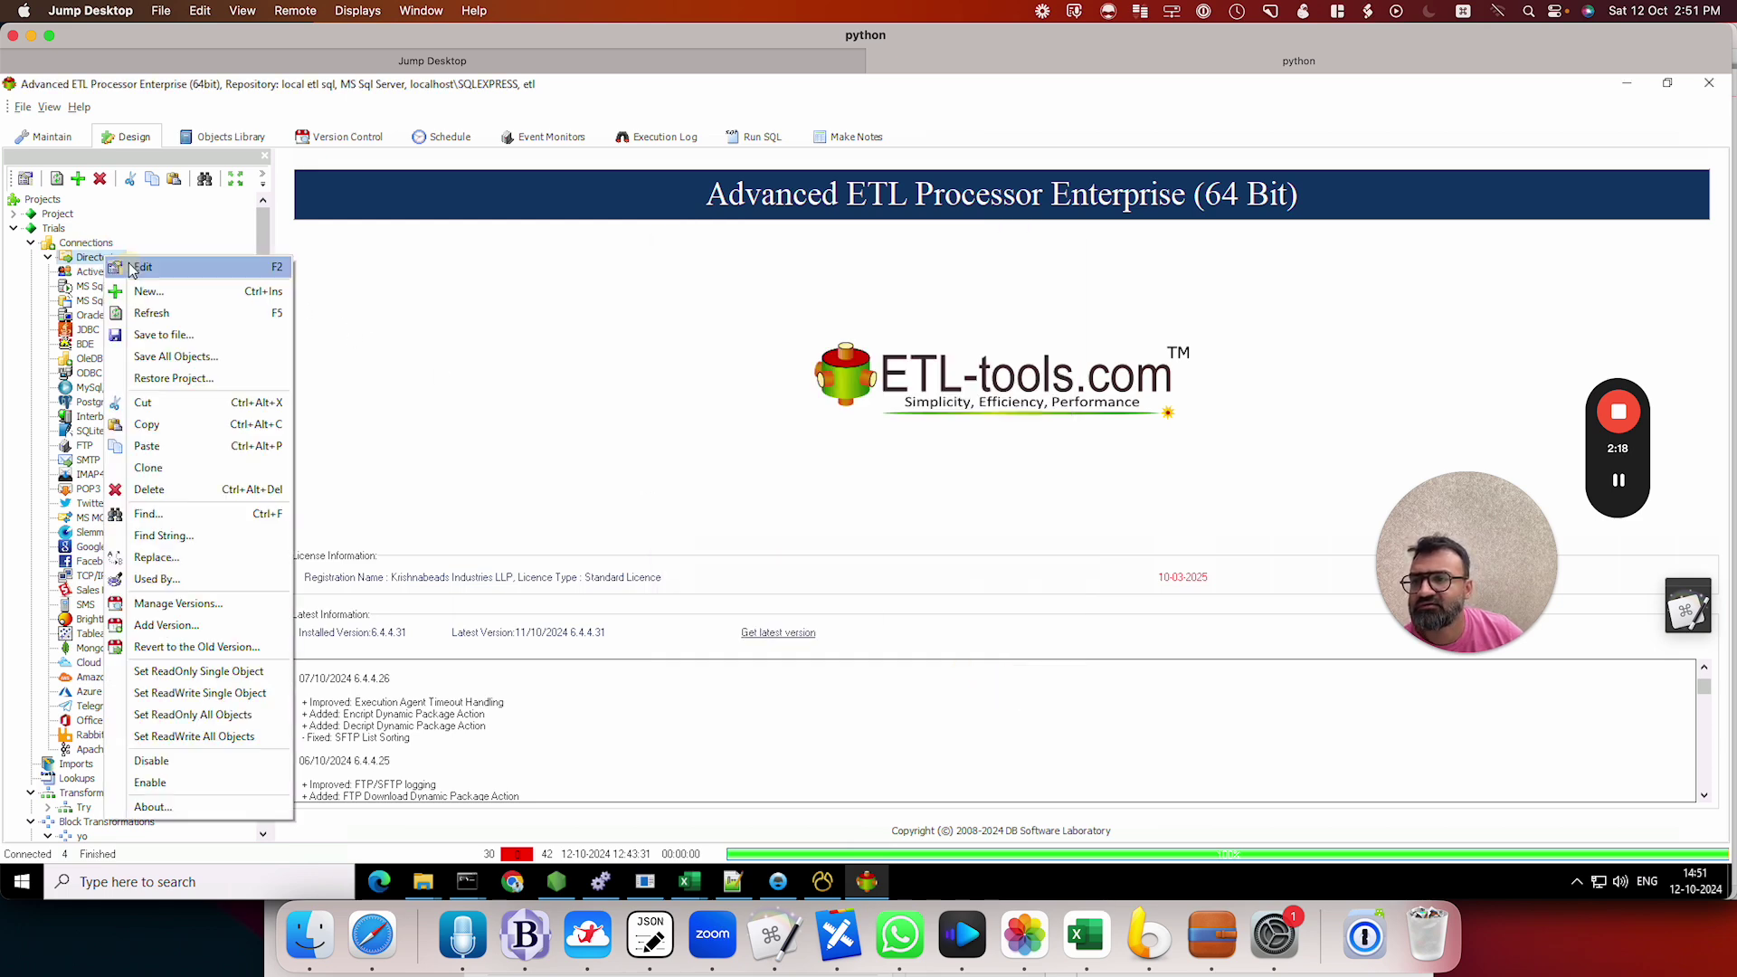
pyautogui.click(179, 293)
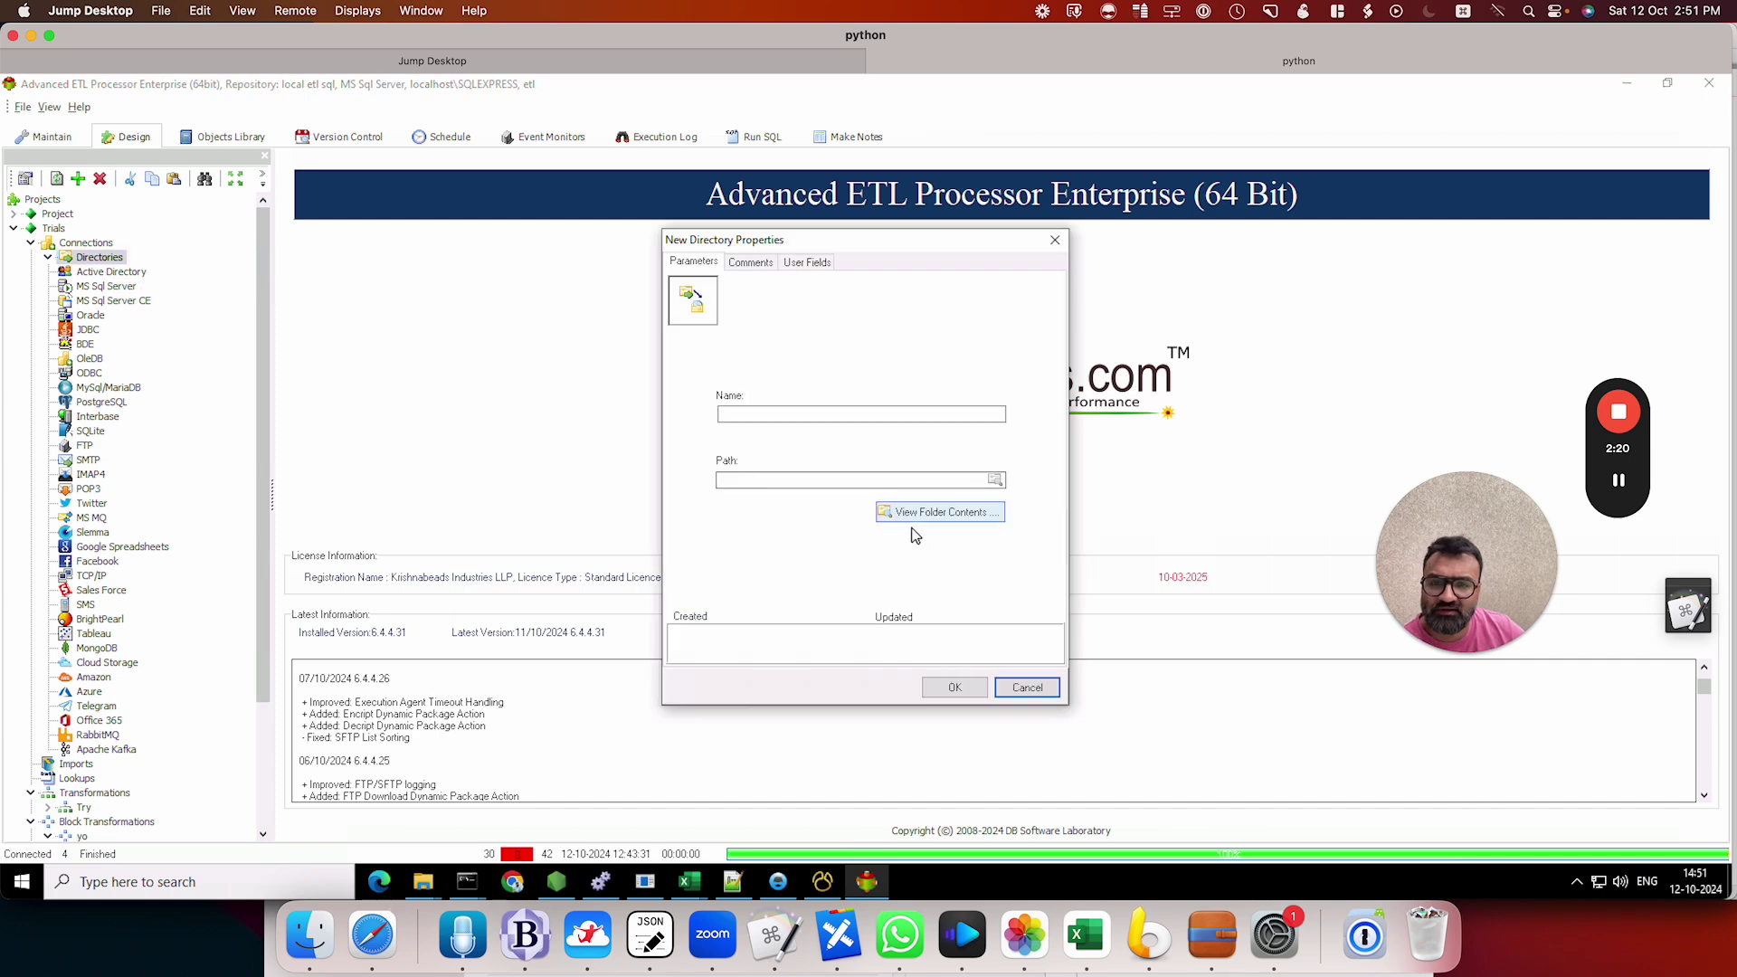
pyautogui.click(788, 413)
pyautogui.write('AS')
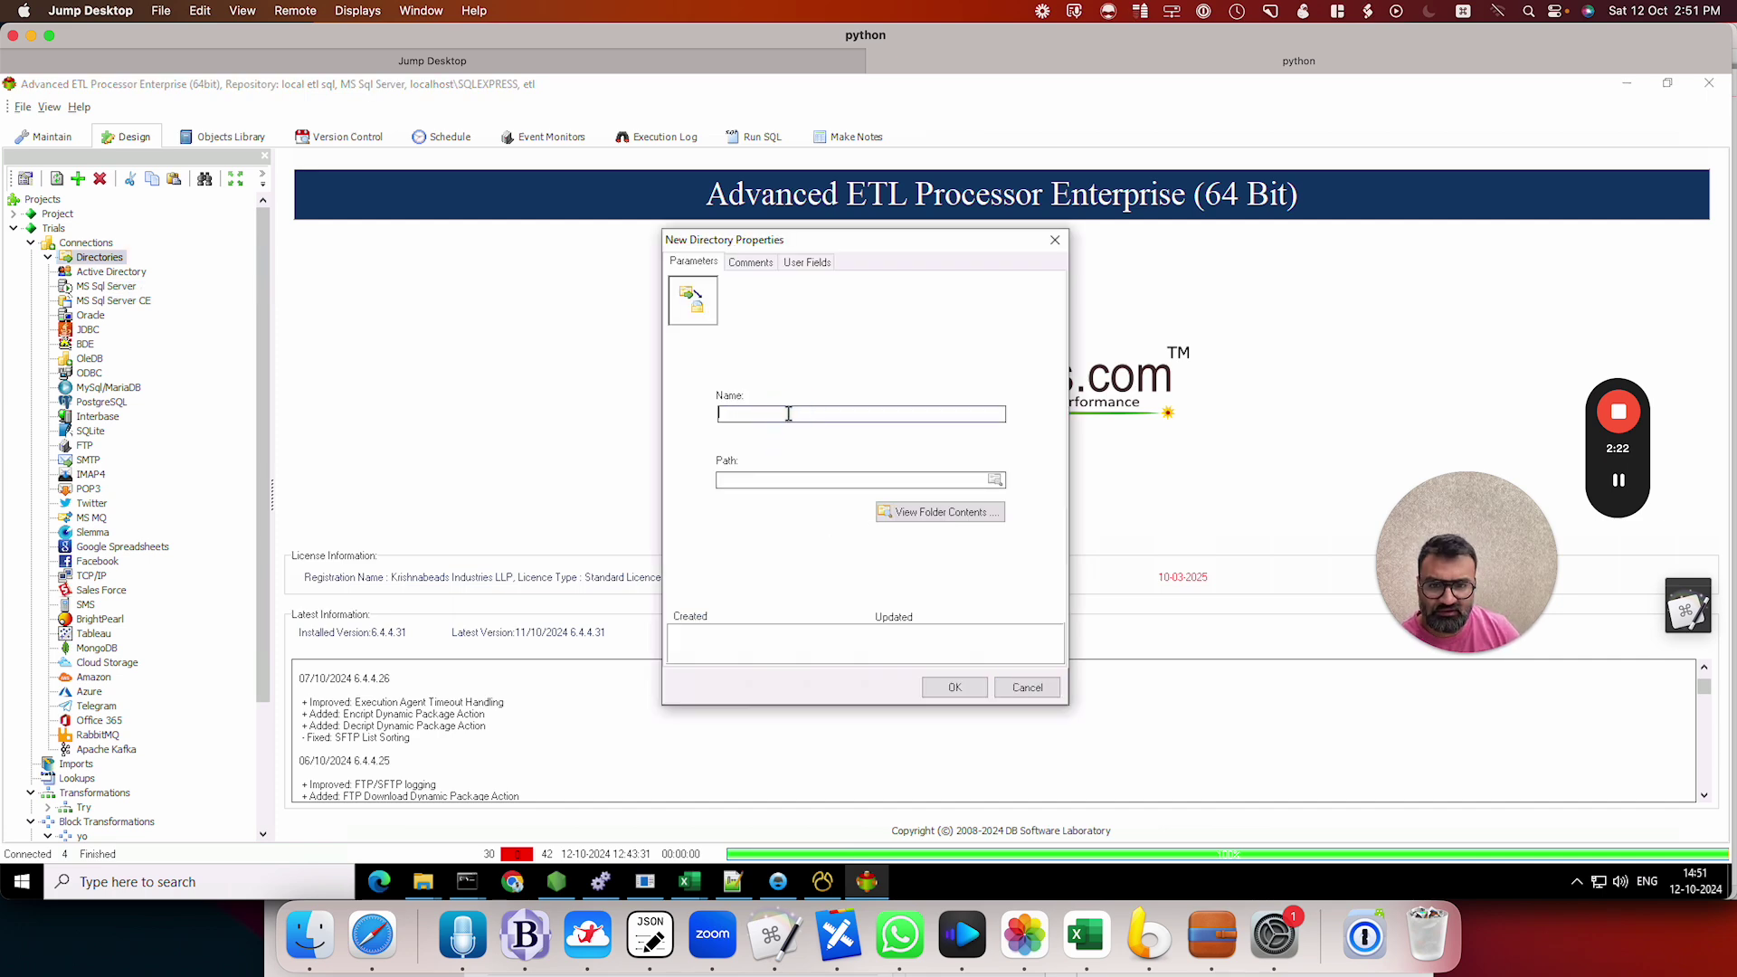
pyautogui.press('Tab')
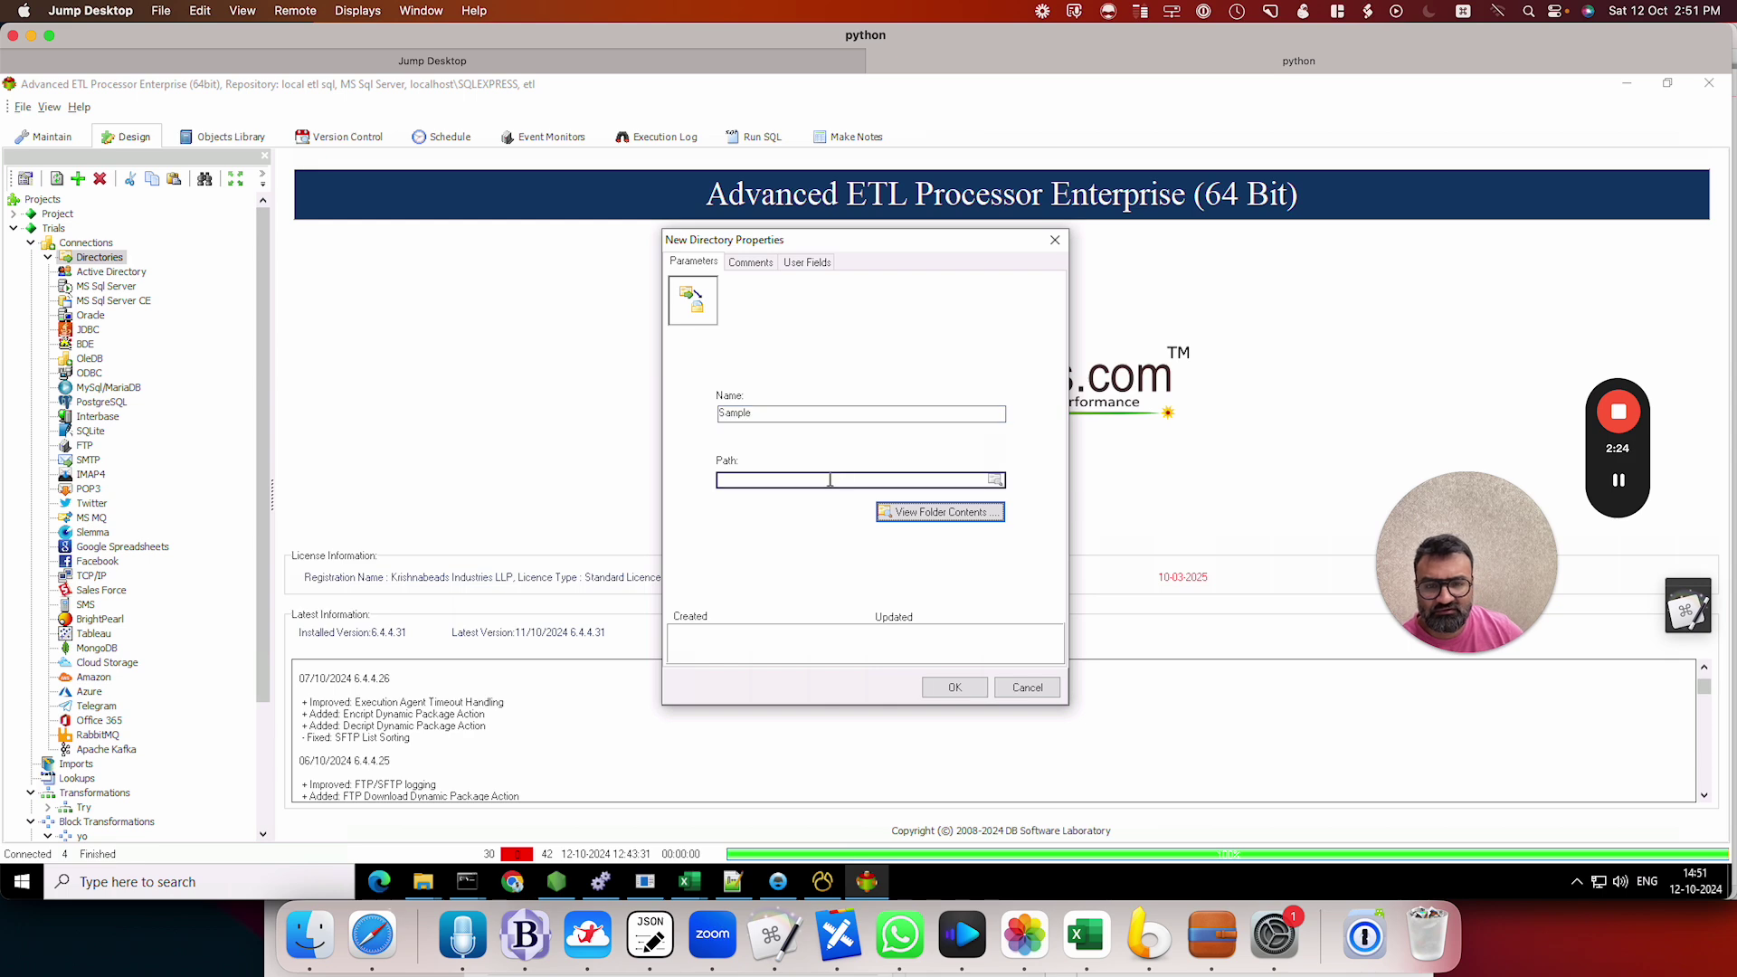
pyautogui.click(831, 479)
pyautogui.write('C:\\sample')
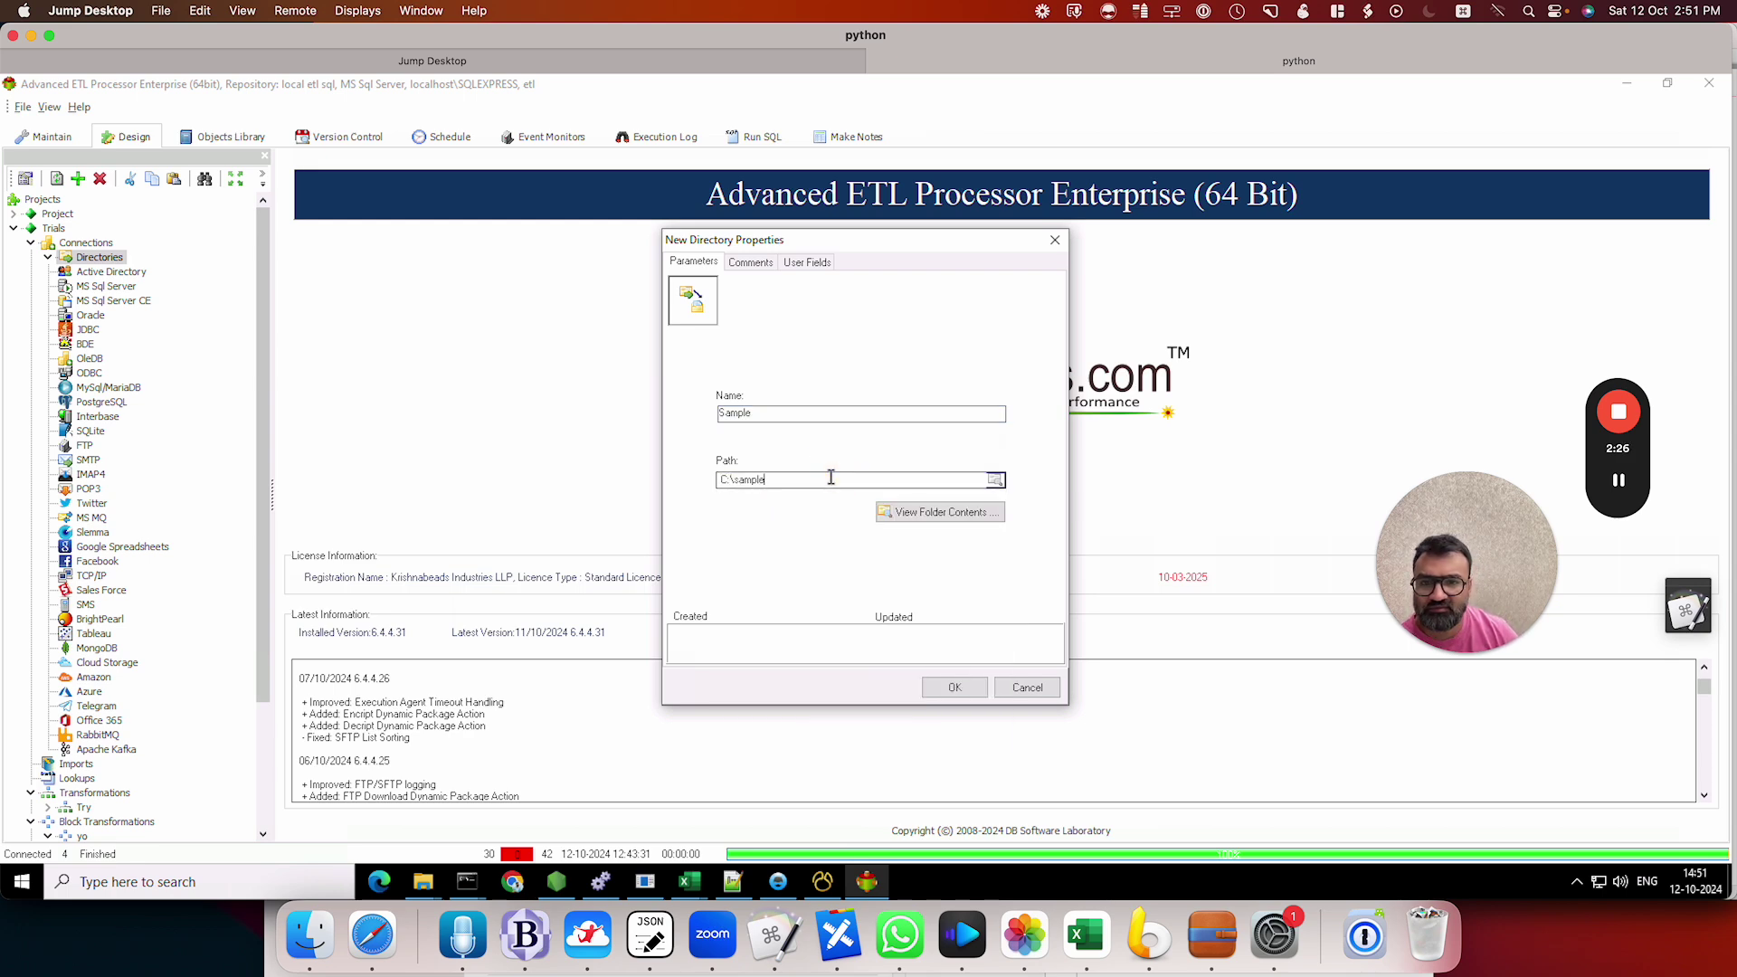
pyautogui.click(944, 691)
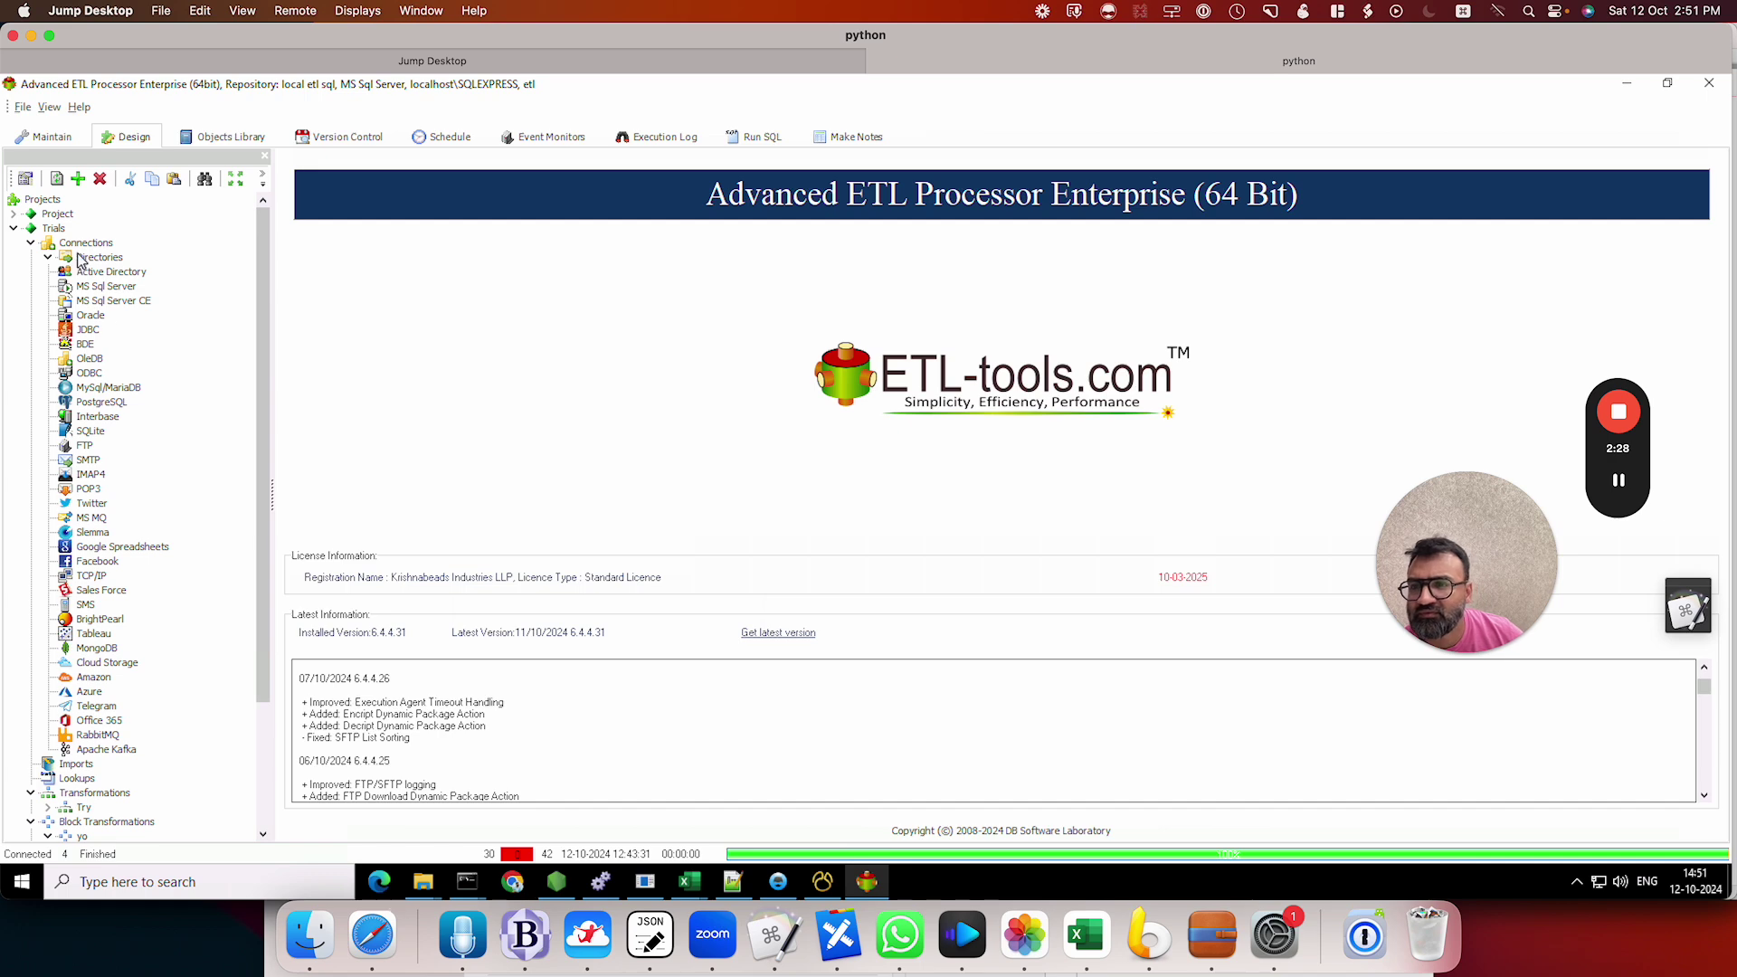
# Step: Refresh the project tree and delete the second Sample directory connection in the Trials project
pyautogui.click(58, 180)
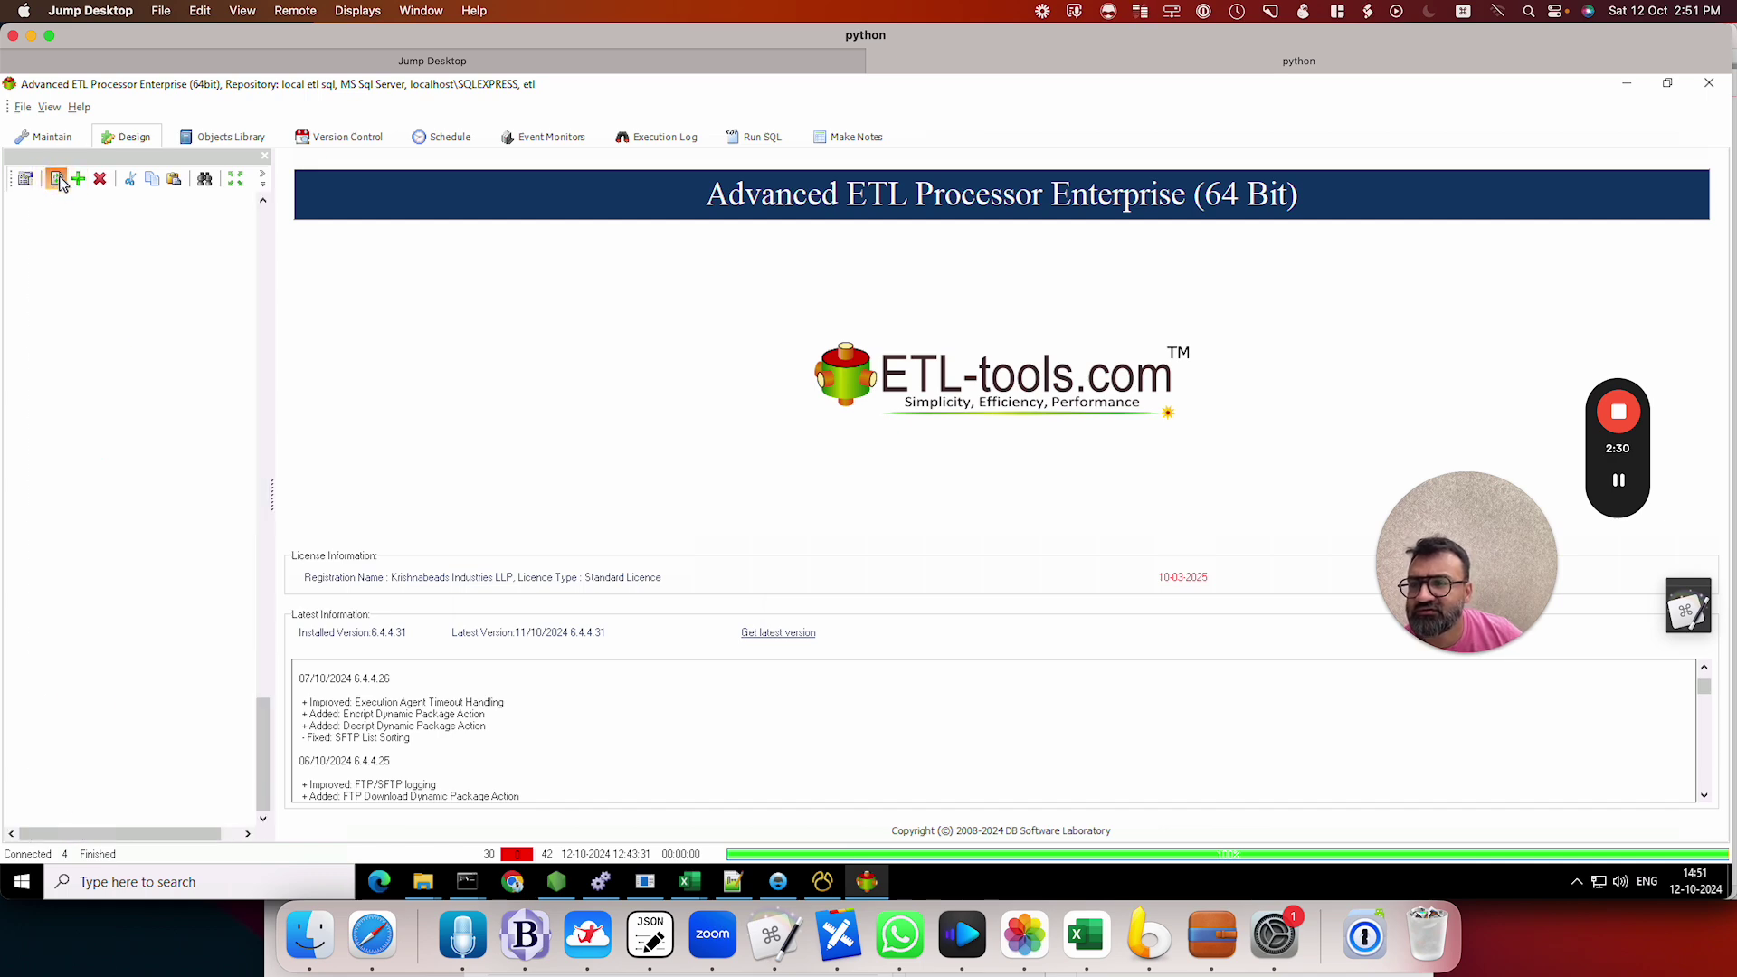
pyautogui.scroll(11, 151, 558)
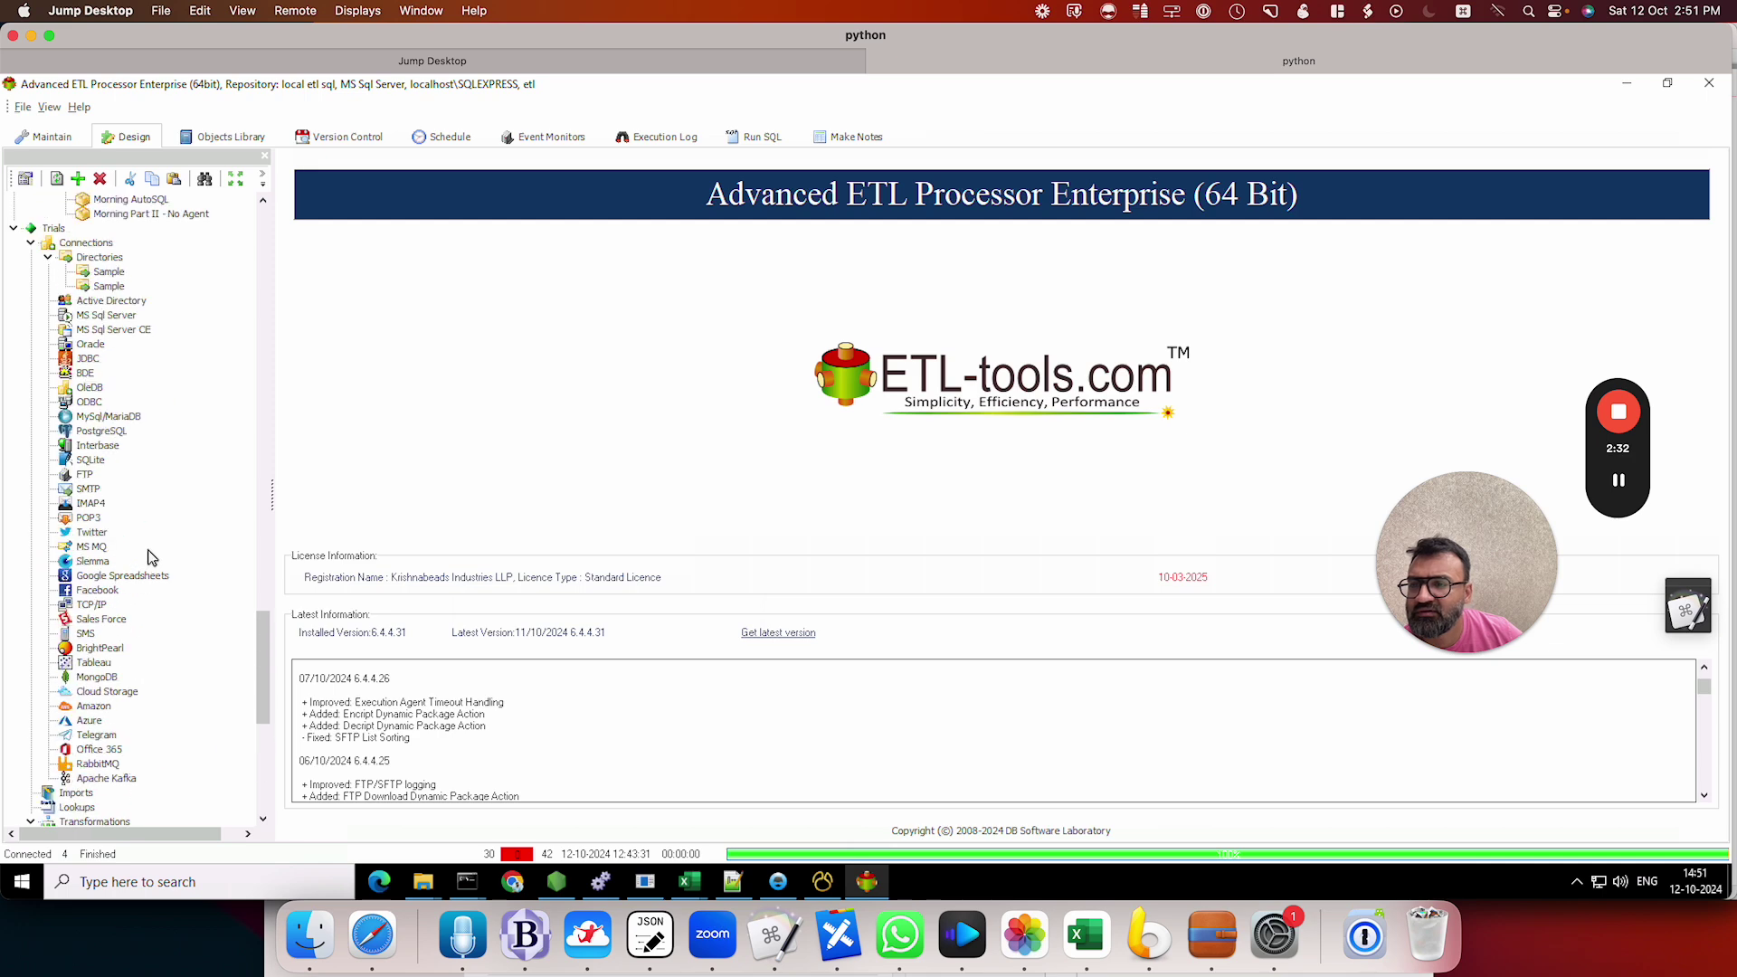
pyautogui.rightClick(101, 273)
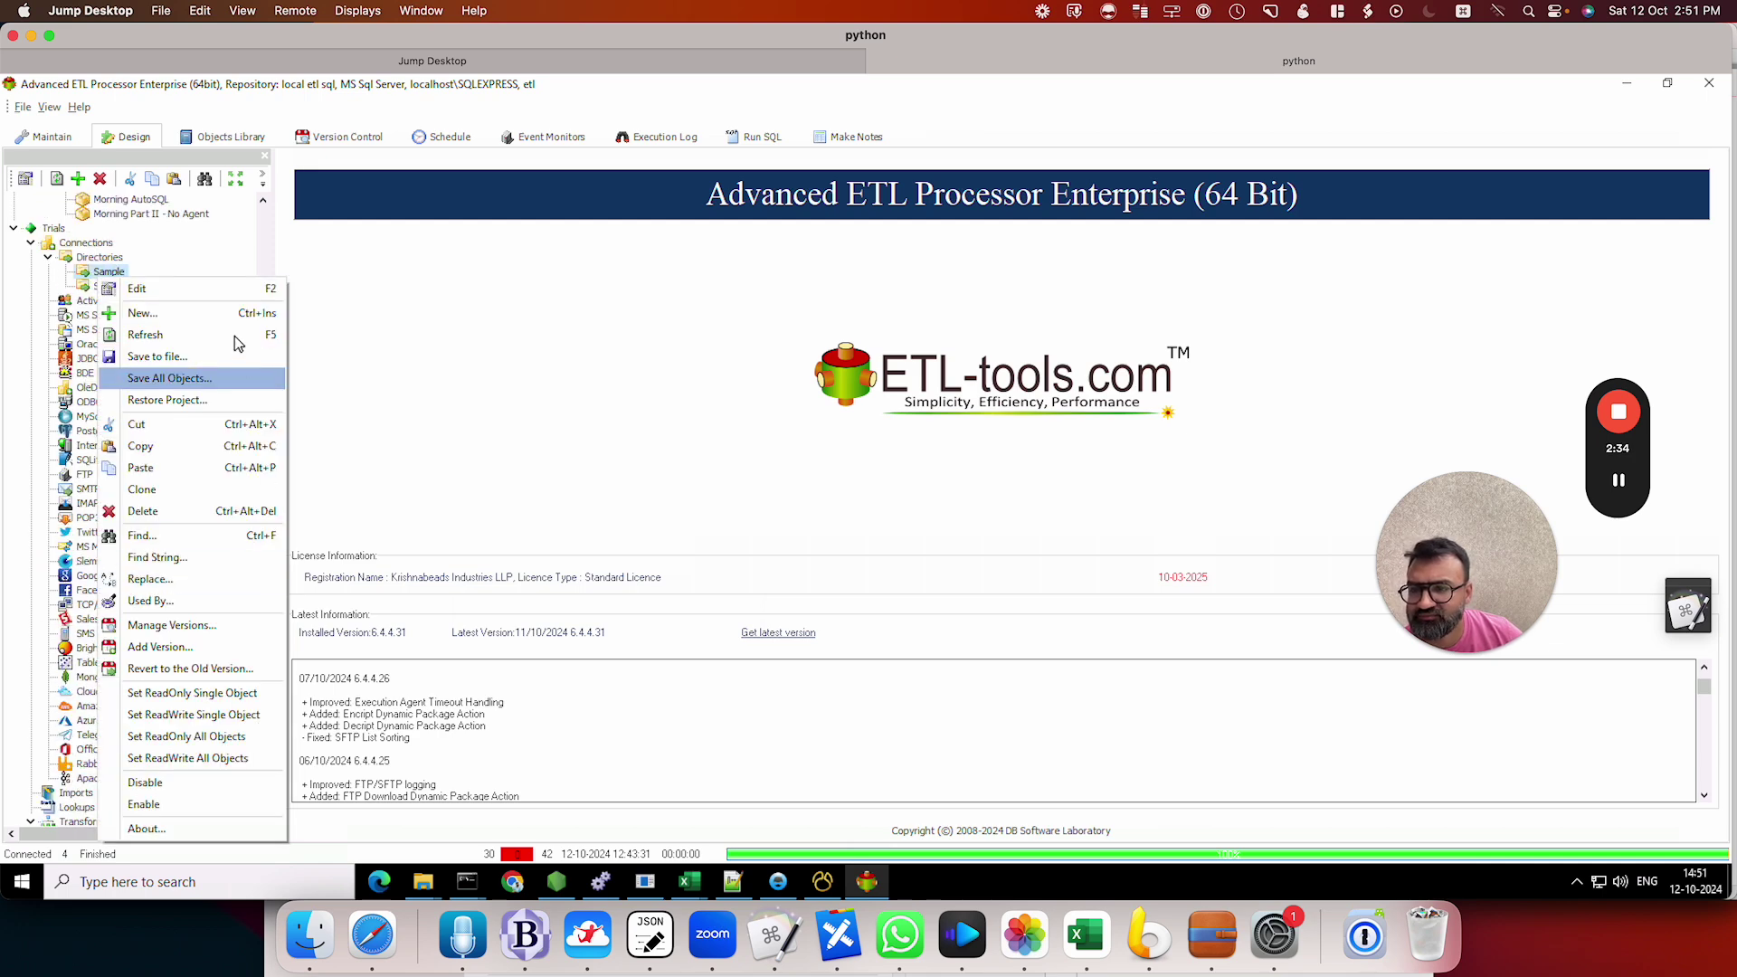
pyautogui.click(219, 522)
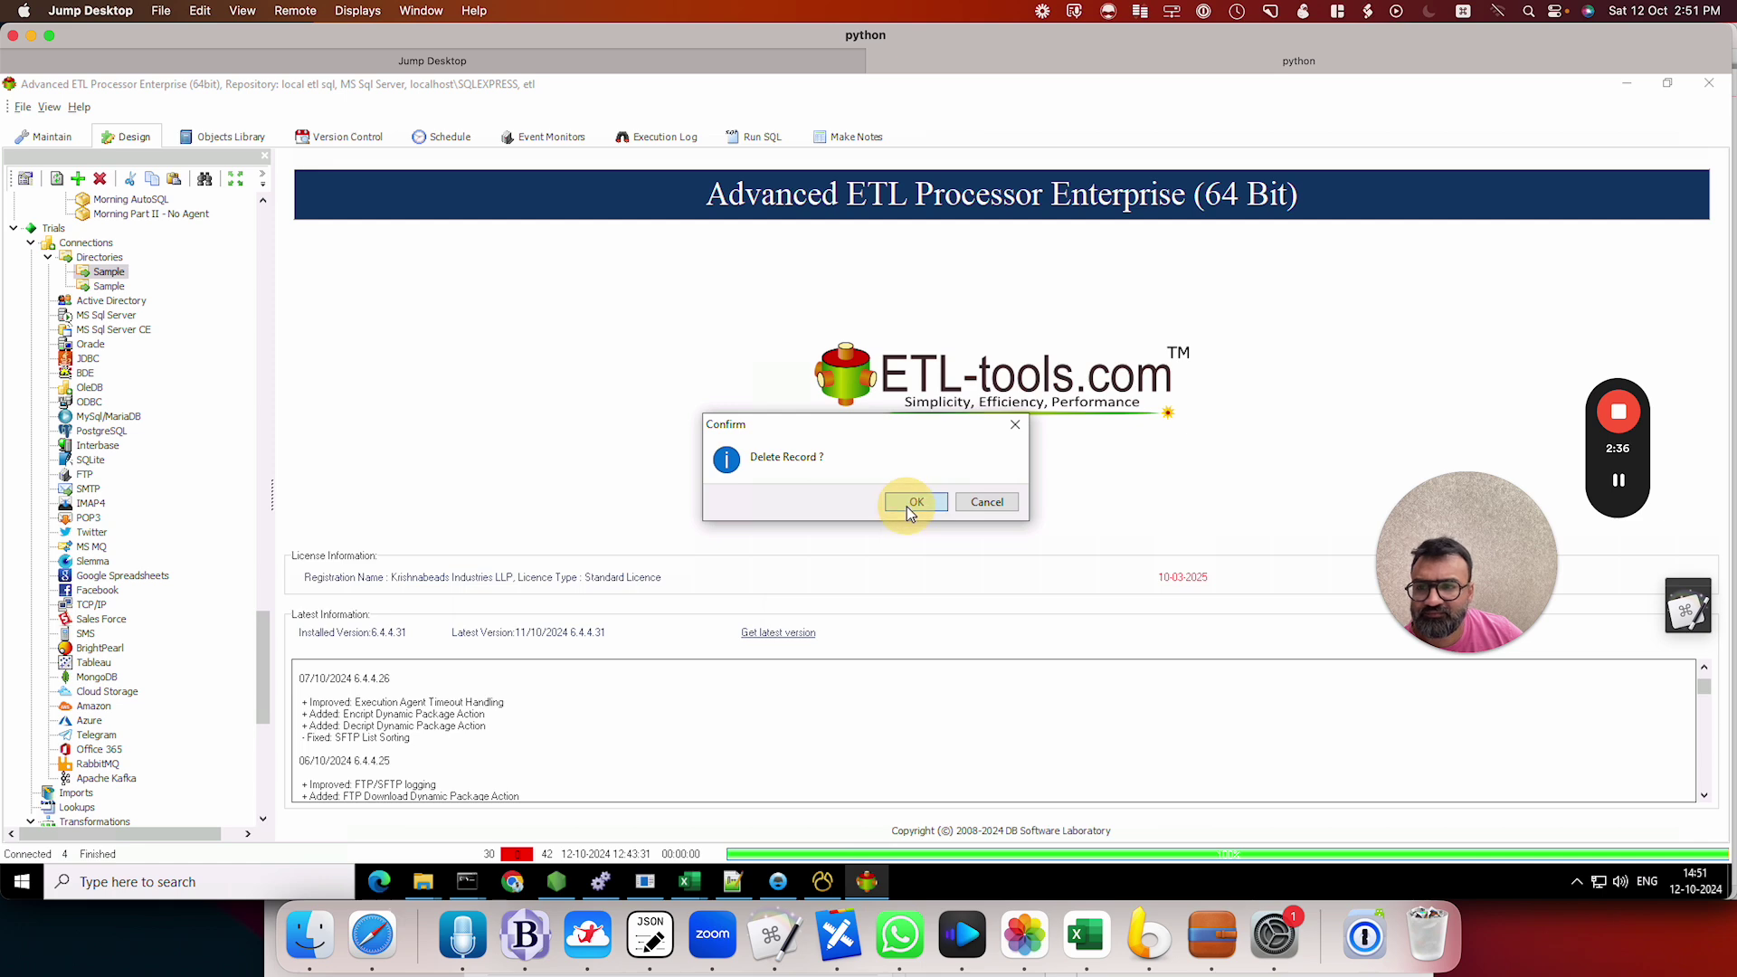
pyautogui.click(985, 510)
pyautogui.click(102, 288)
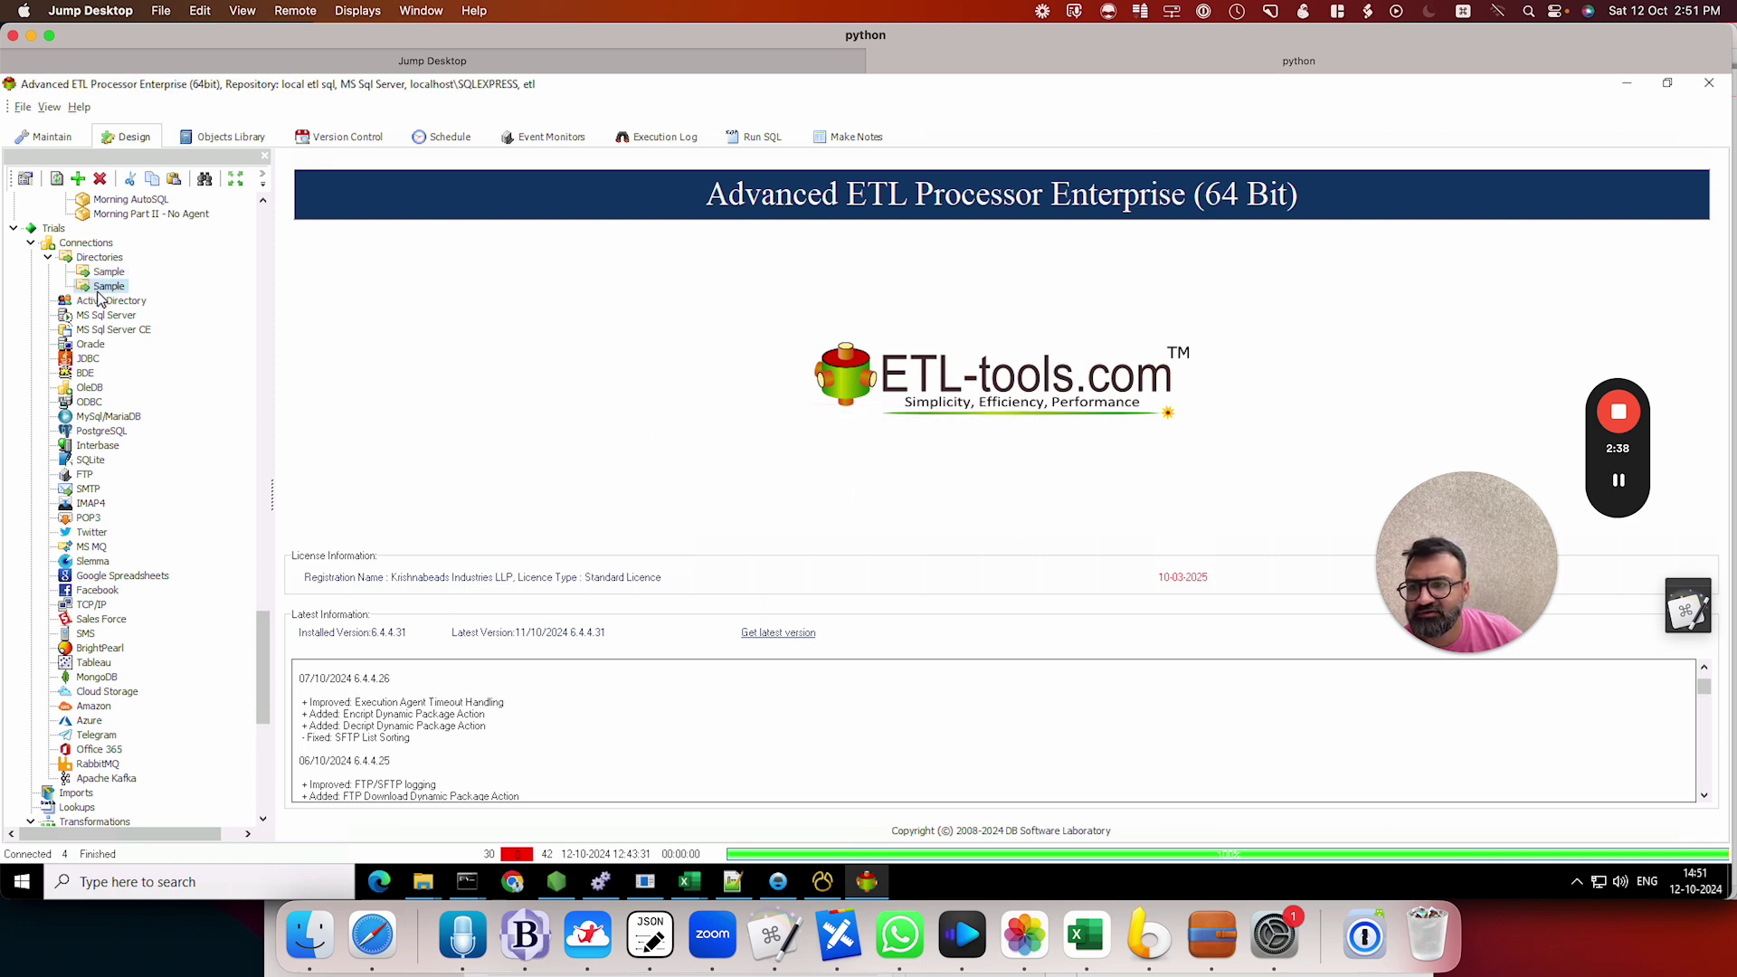
pyautogui.rightClick(101, 288)
pyautogui.click(187, 522)
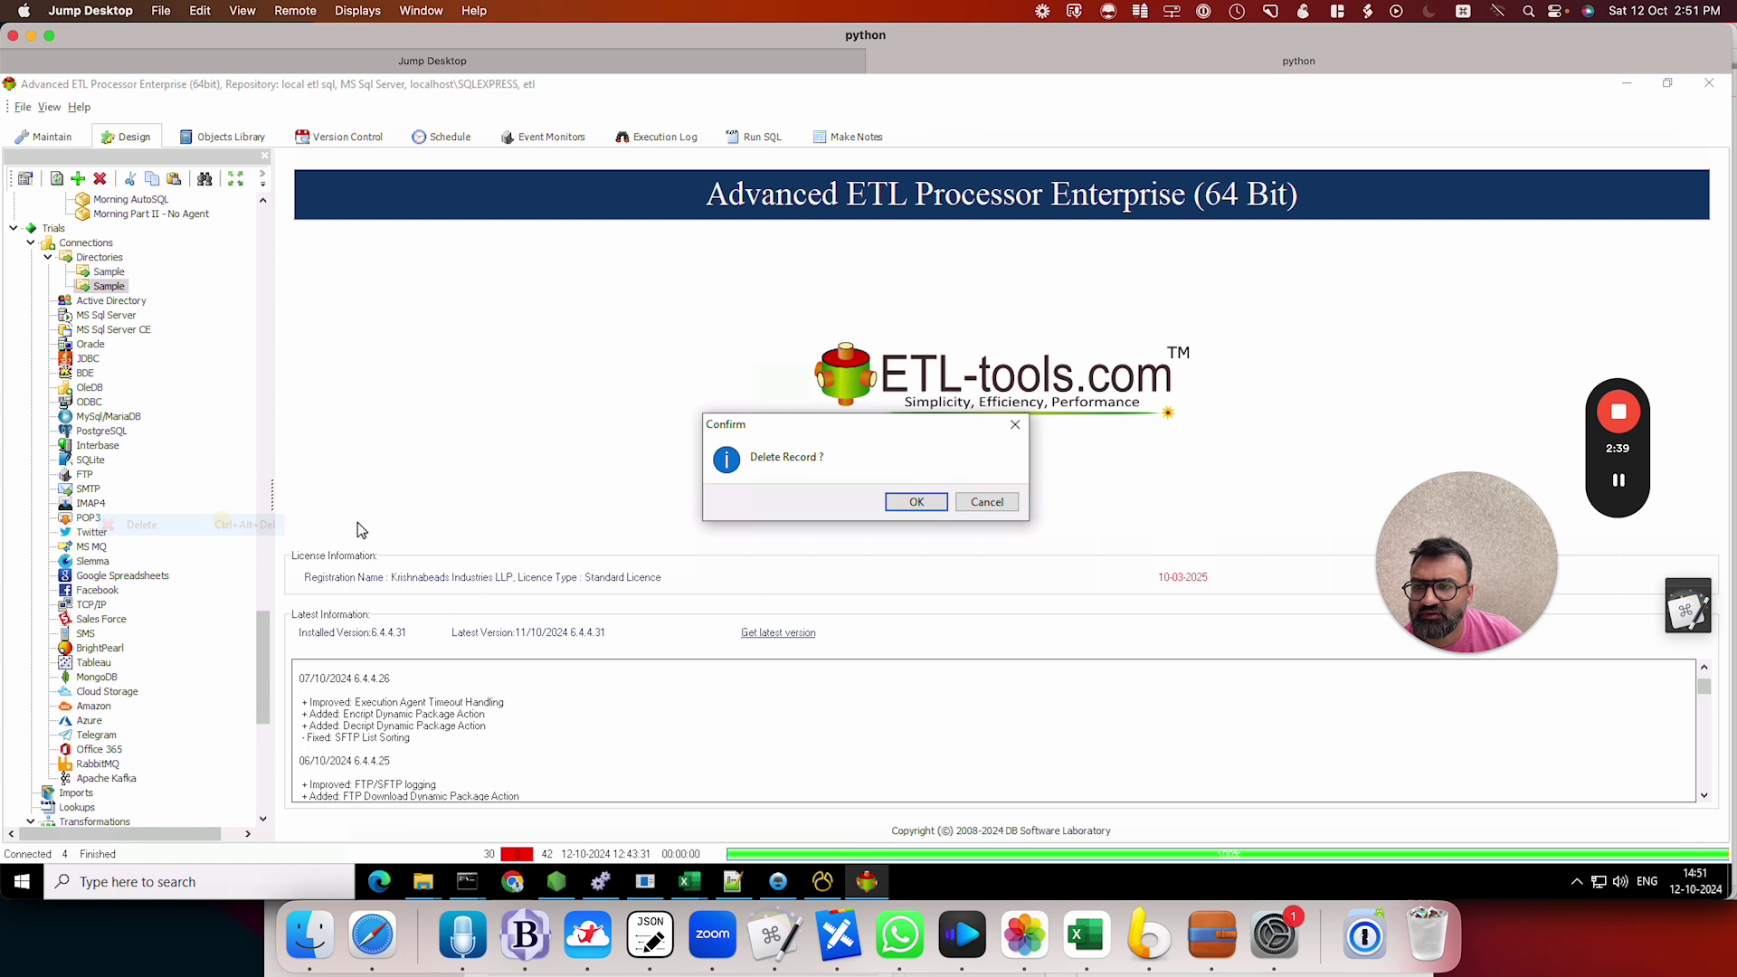
pyautogui.click(929, 503)
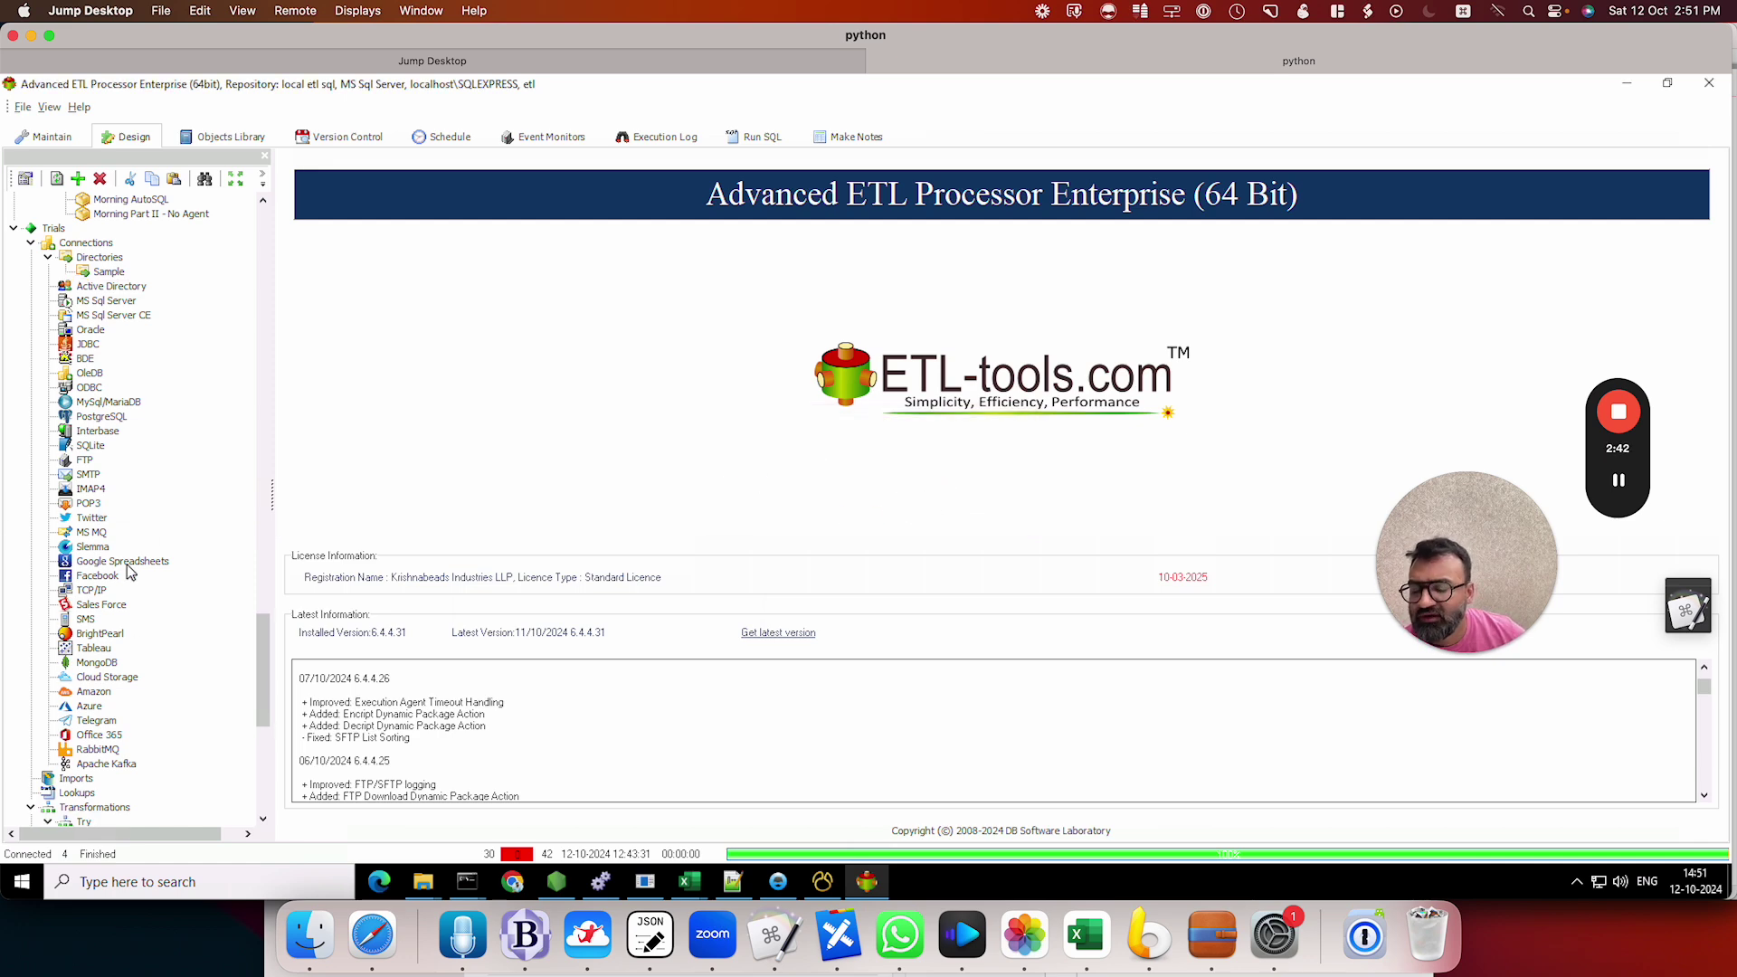
# Step: Create a transformation group named Sample under Transformations in the Trials project
pyautogui.scroll(-5, 124, 532)
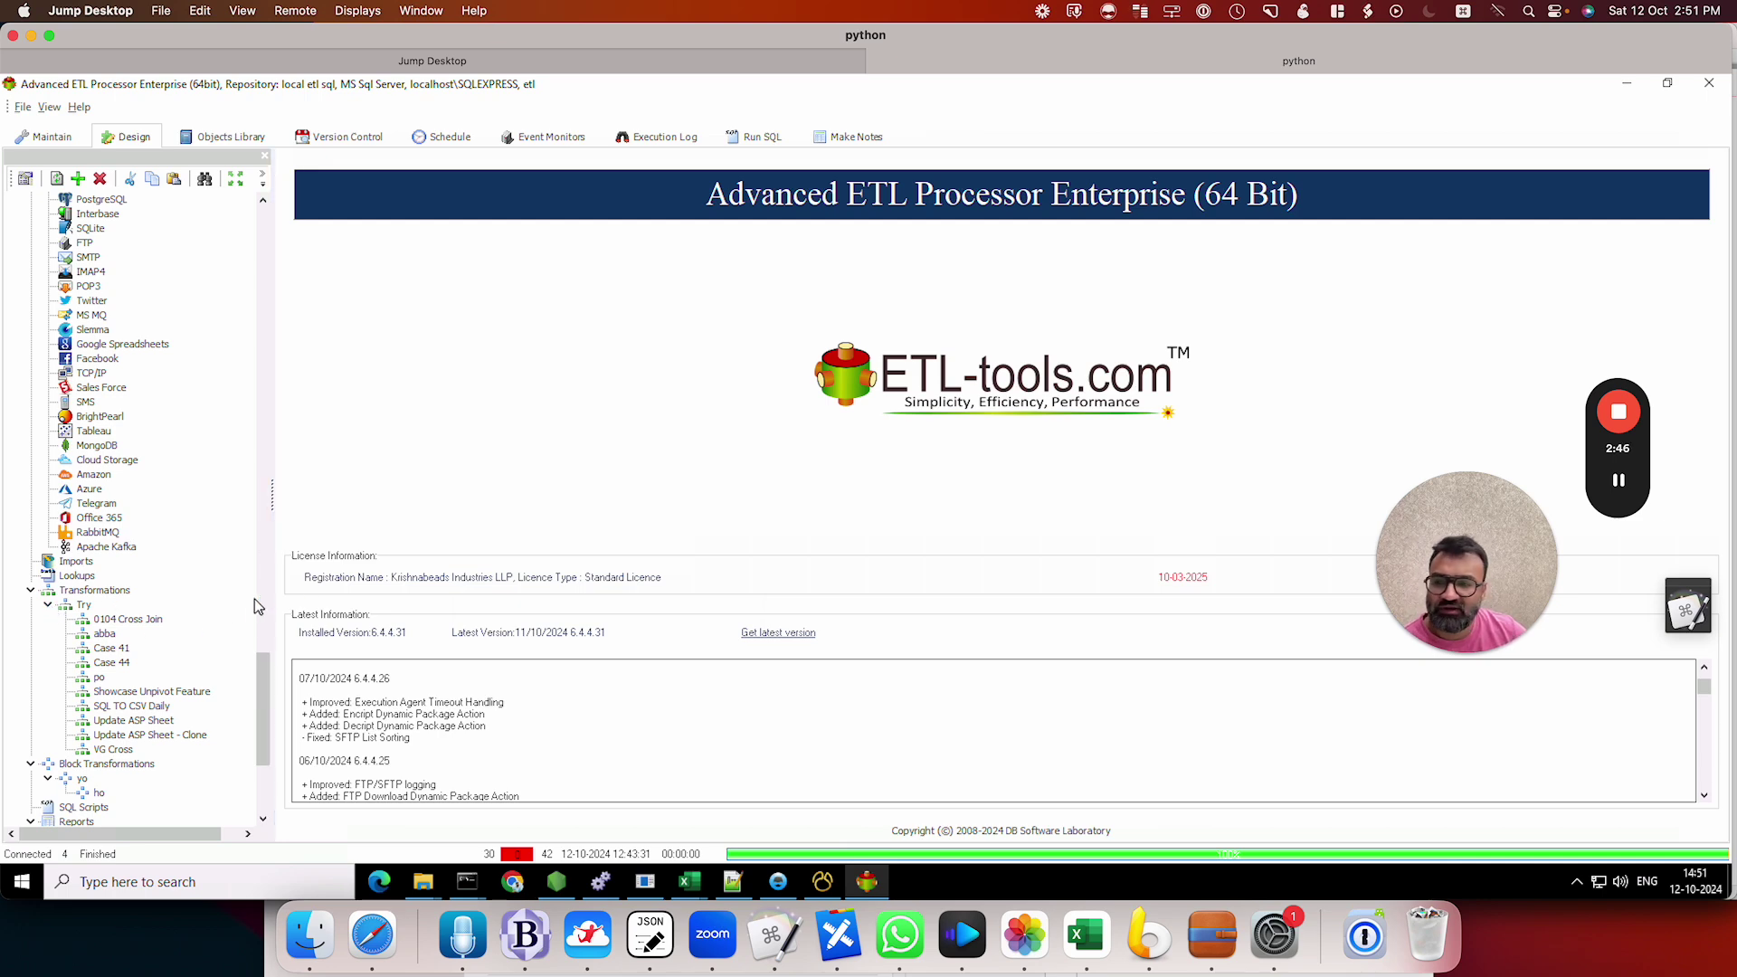
pyautogui.click(48, 605)
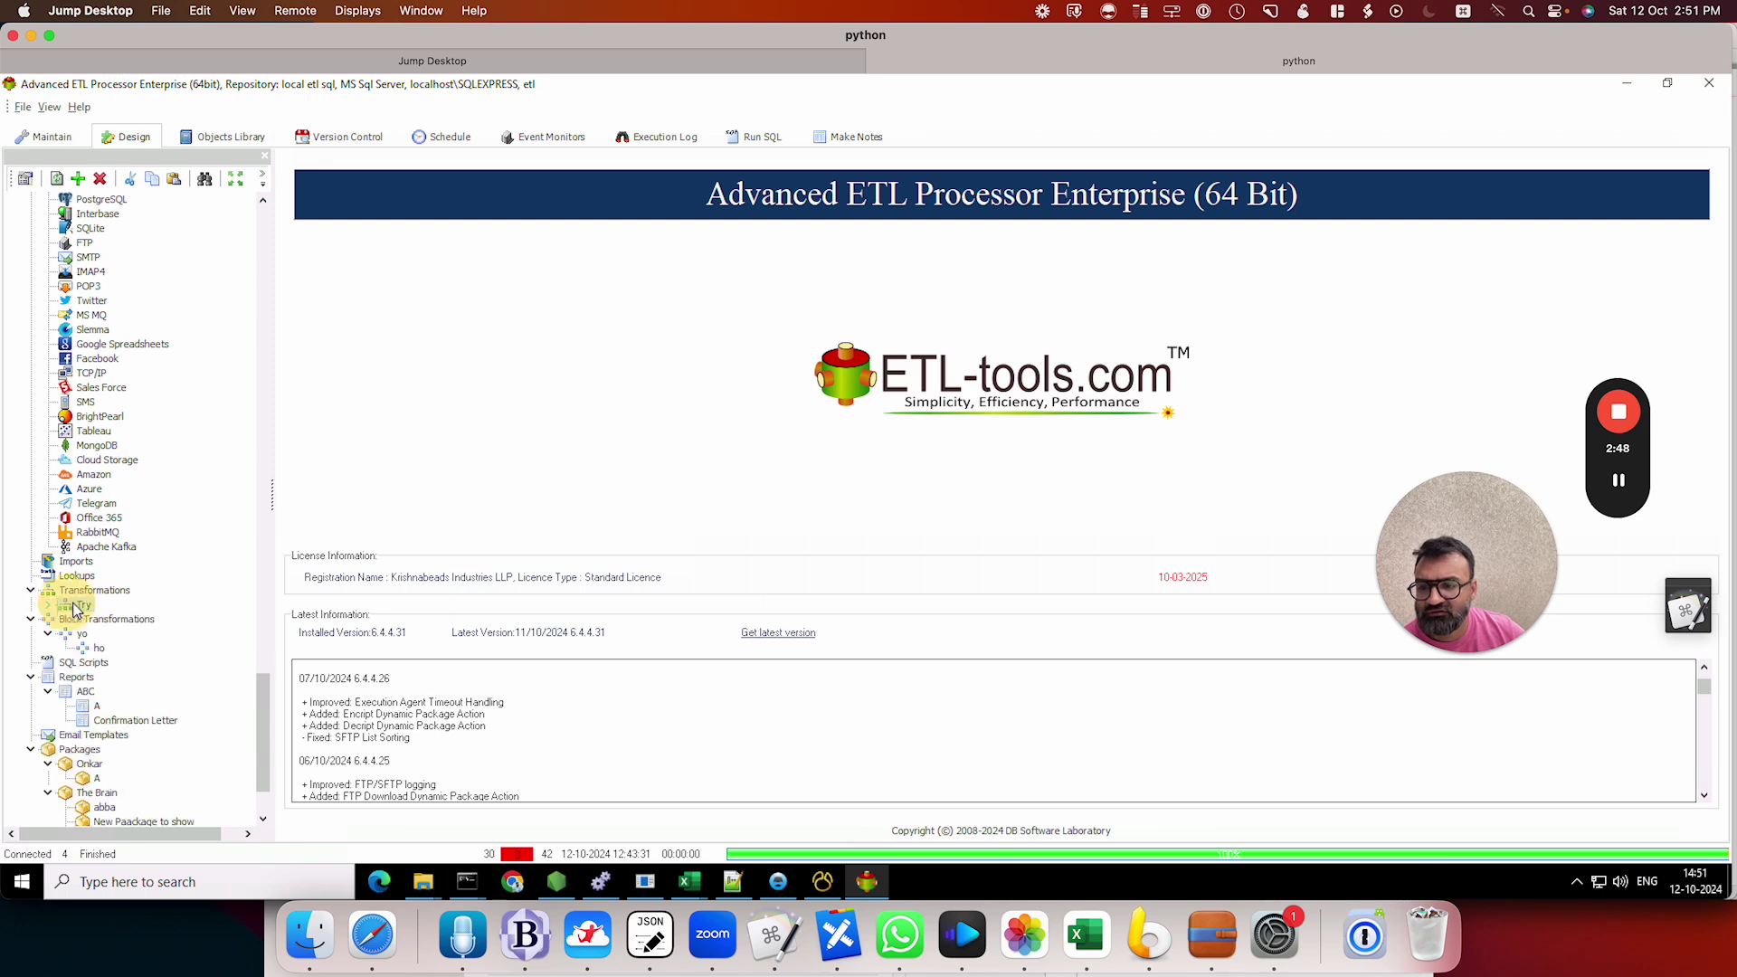
pyautogui.rightClick(86, 597)
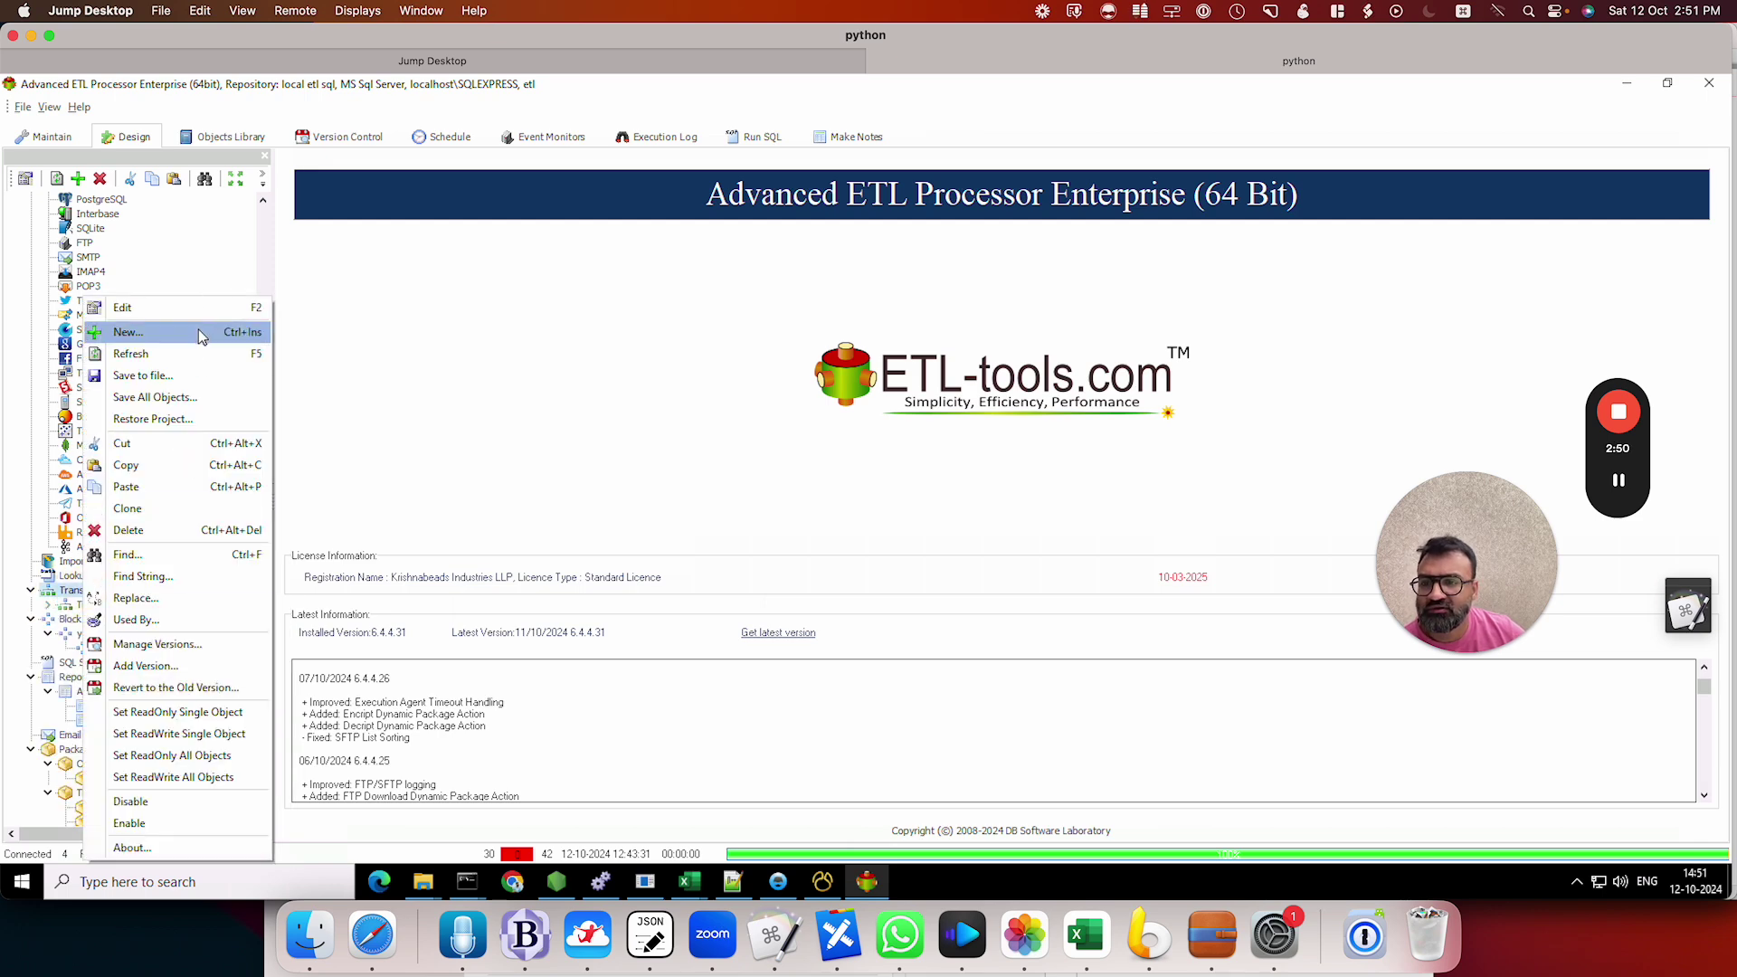
pyautogui.click(198, 328)
pyautogui.click(804, 448)
pyautogui.write('Sample')
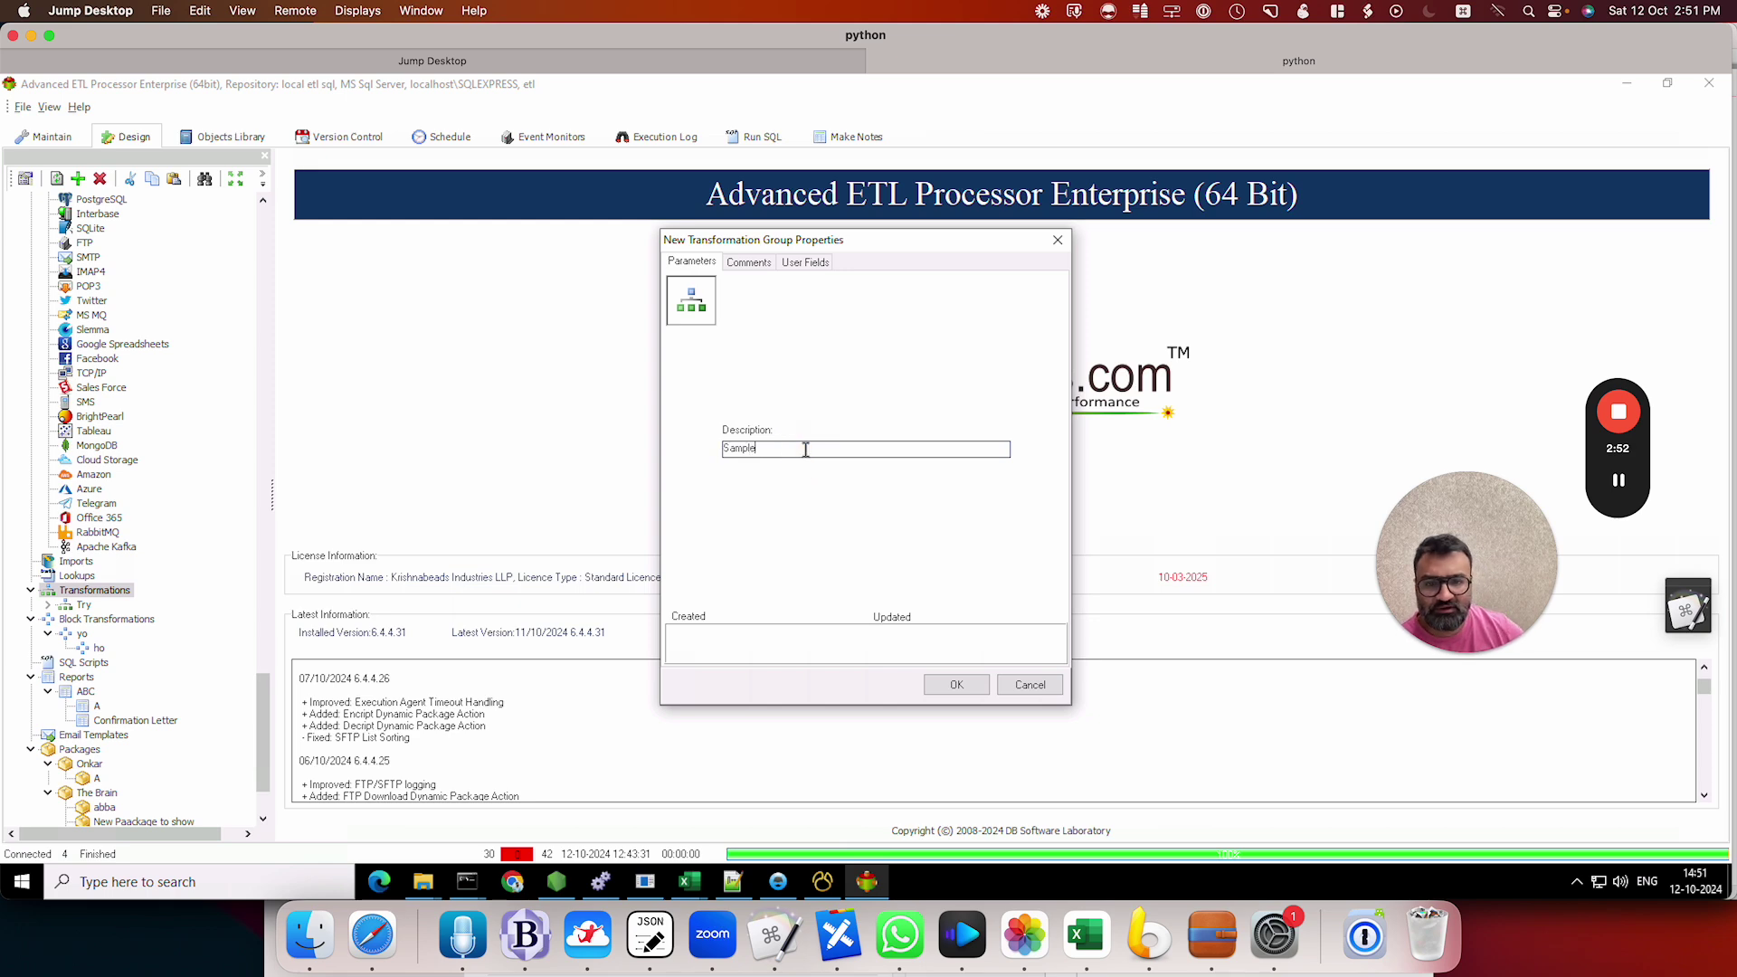
pyautogui.click(956, 685)
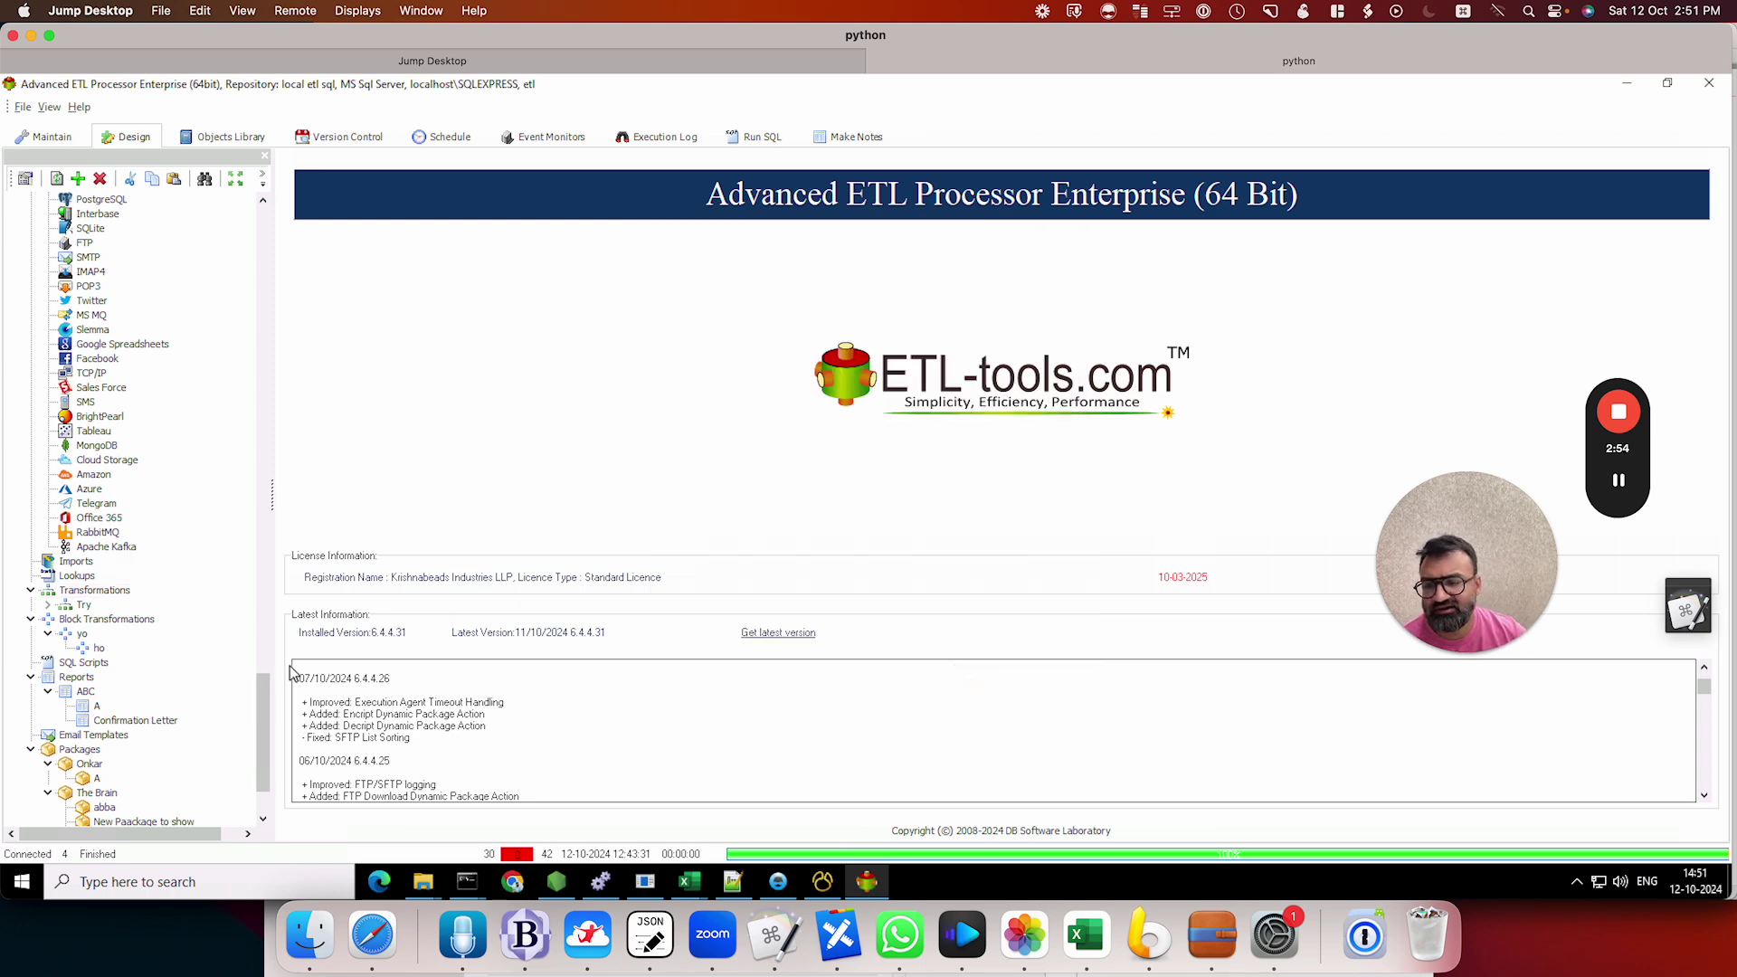
# Step: Create a transformation named Helpticket Email Lookup in the Sample transformation group
pyautogui.rightClick(96, 619)
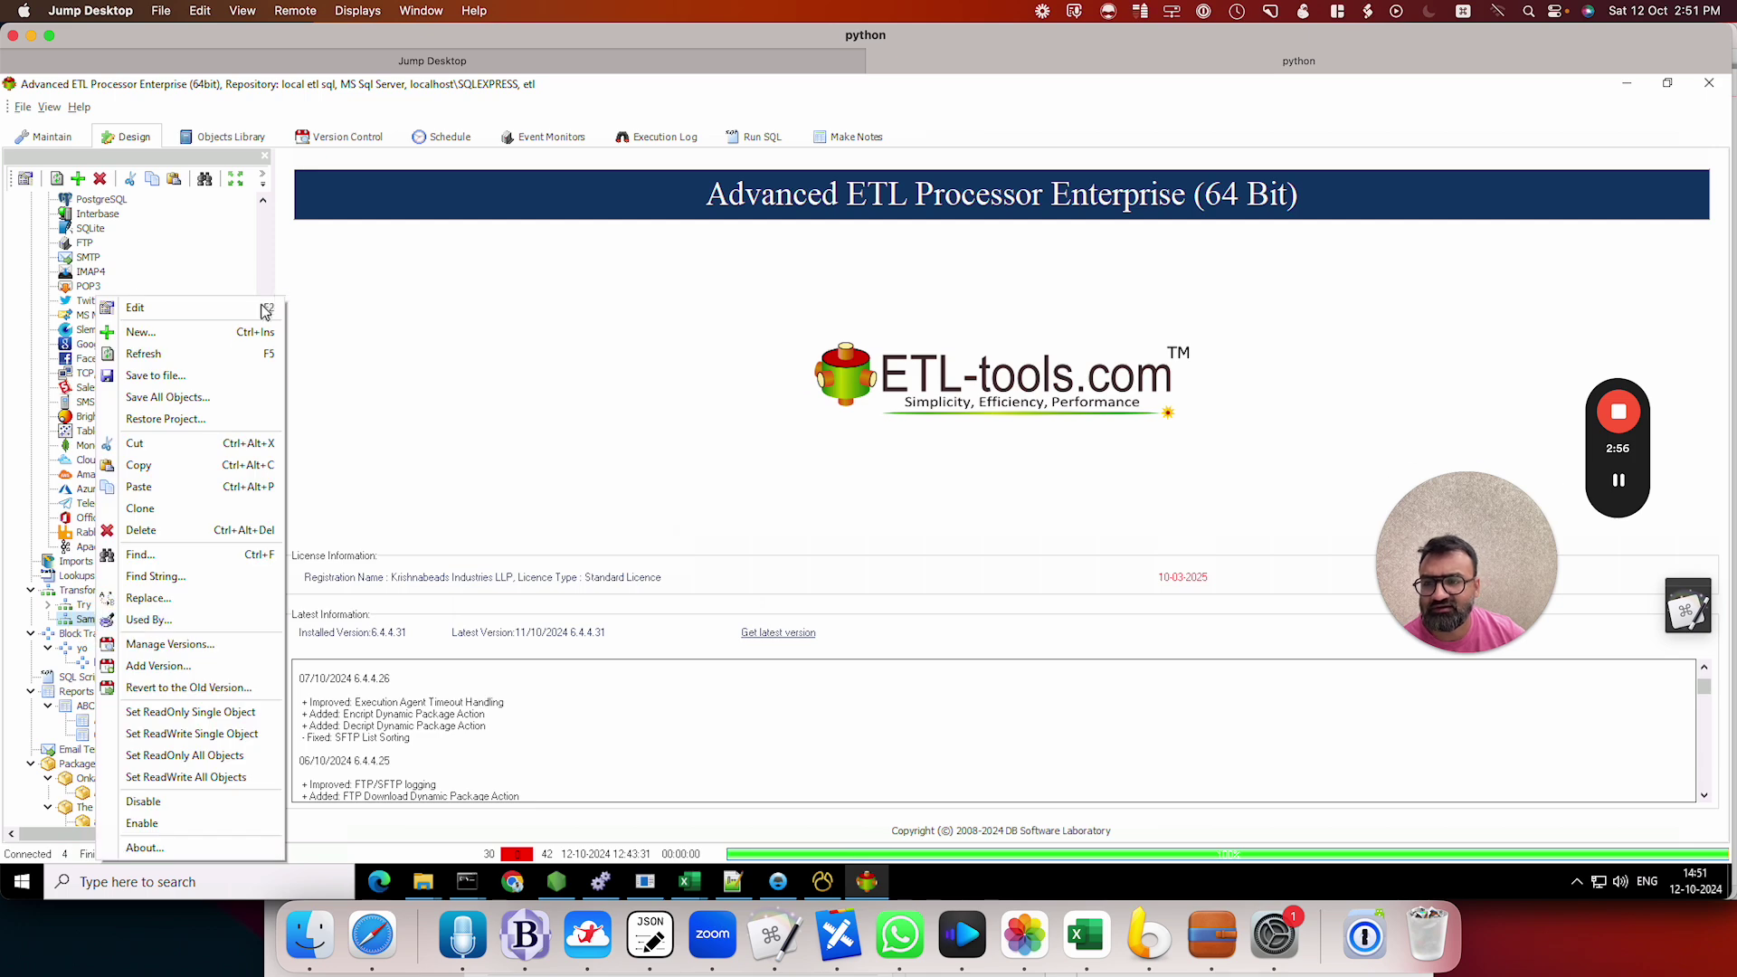
pyautogui.click(236, 331)
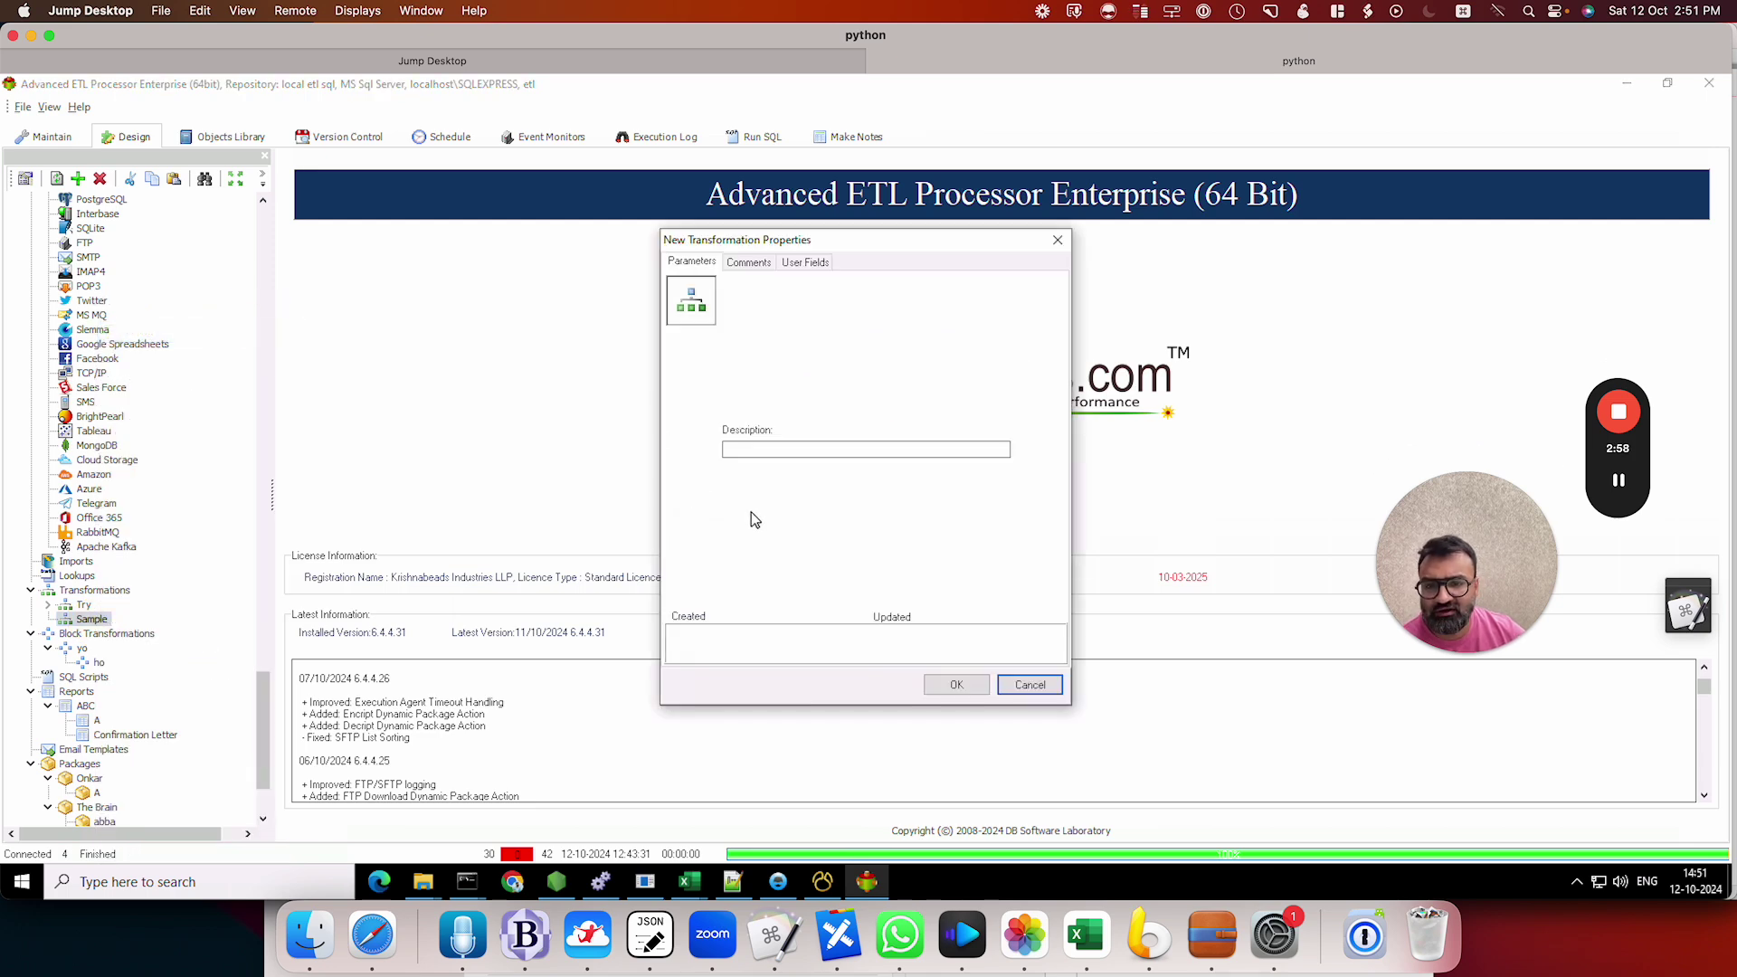
pyautogui.click(758, 450)
pyautogui.write('Helpticket Email Lookup')
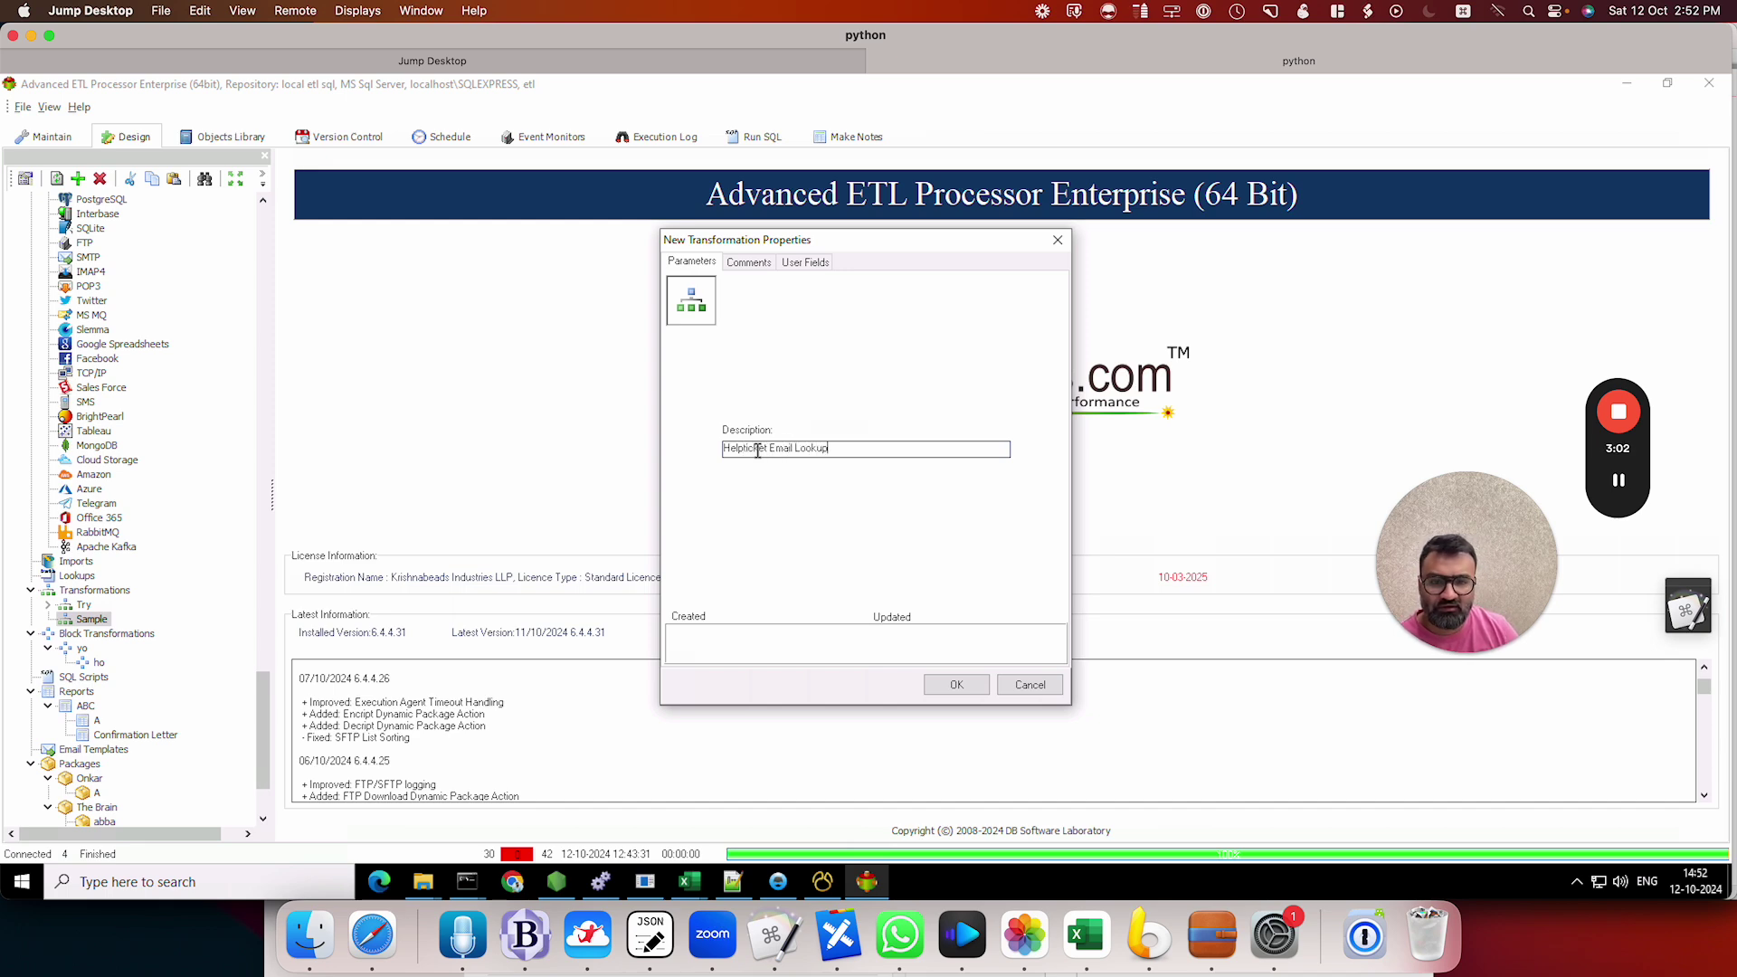
pyautogui.press('Return')
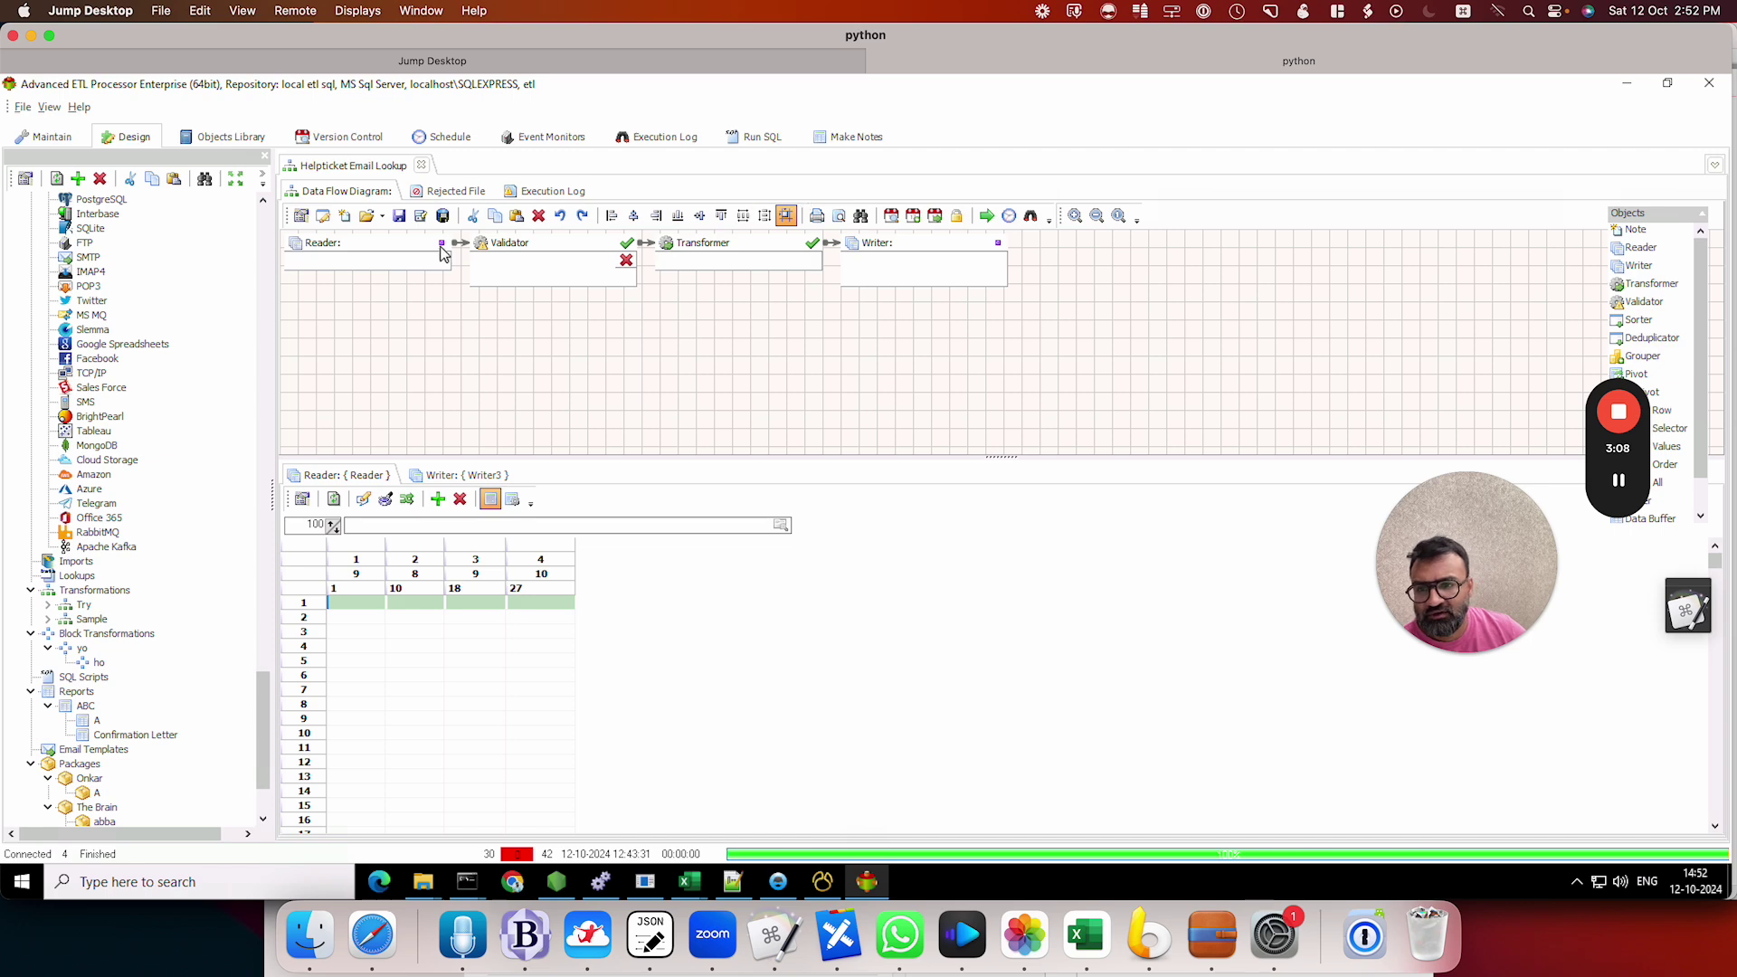
# Step: Set the Reader's source file to C:\Sample\helpticket\helpticket.csv and dismiss the error message
pyautogui.click(414, 255)
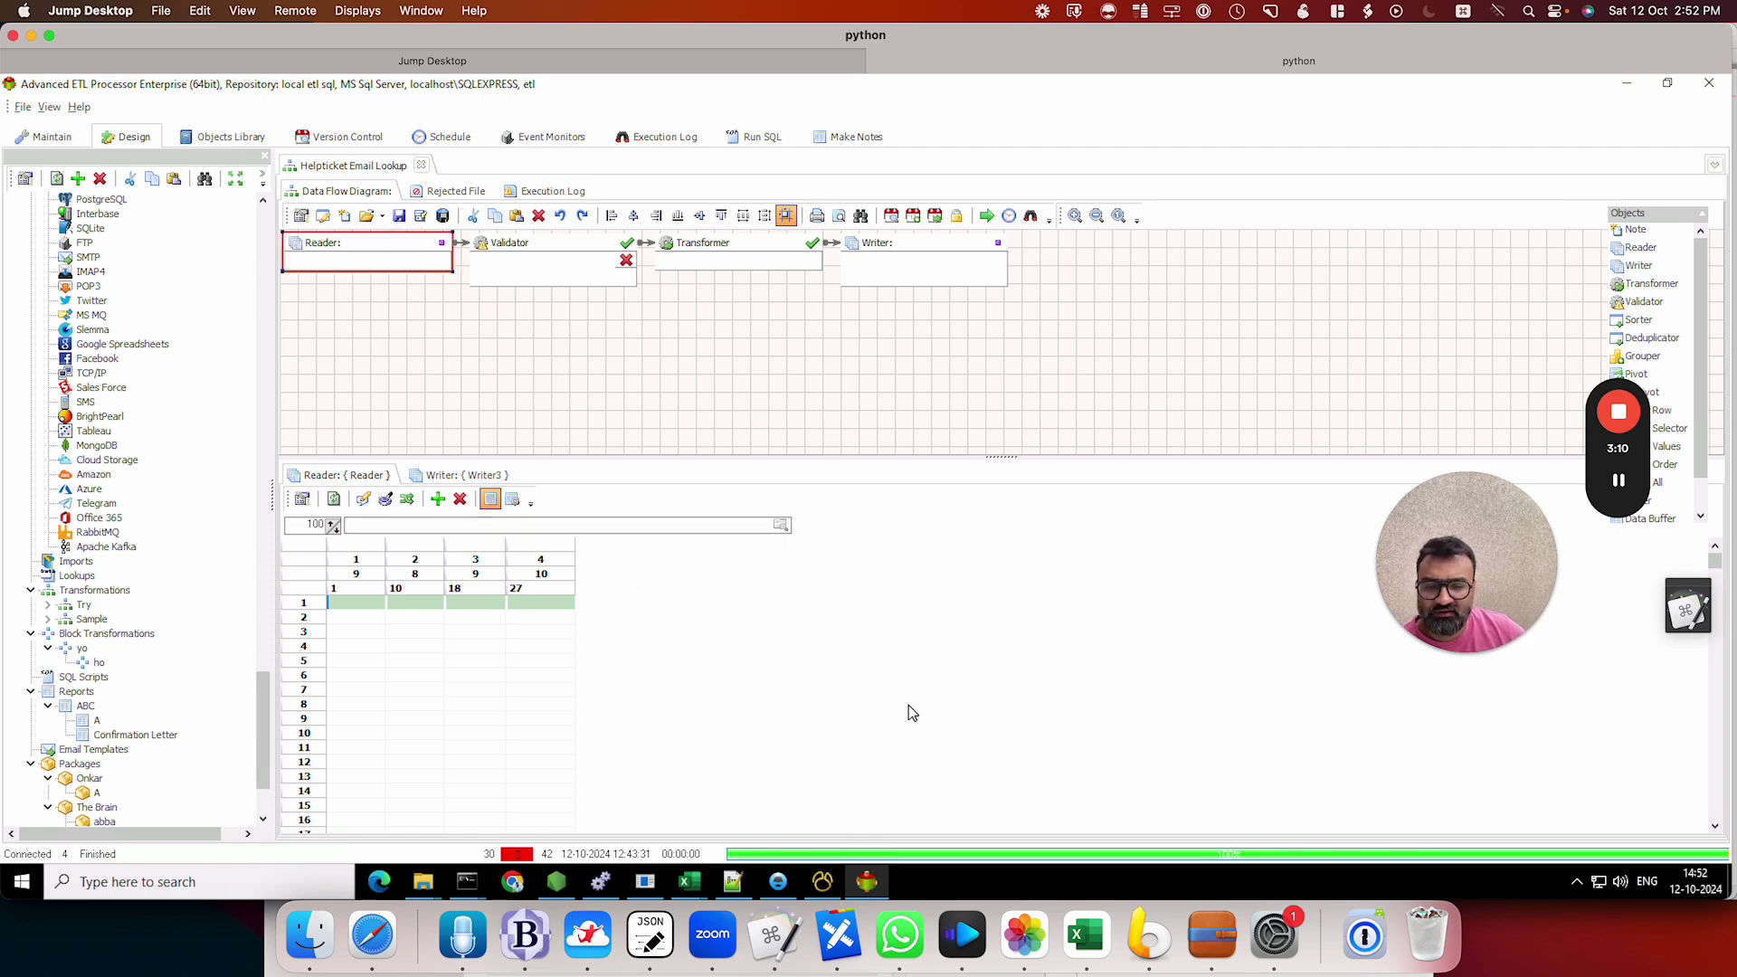
pyautogui.click(780, 527)
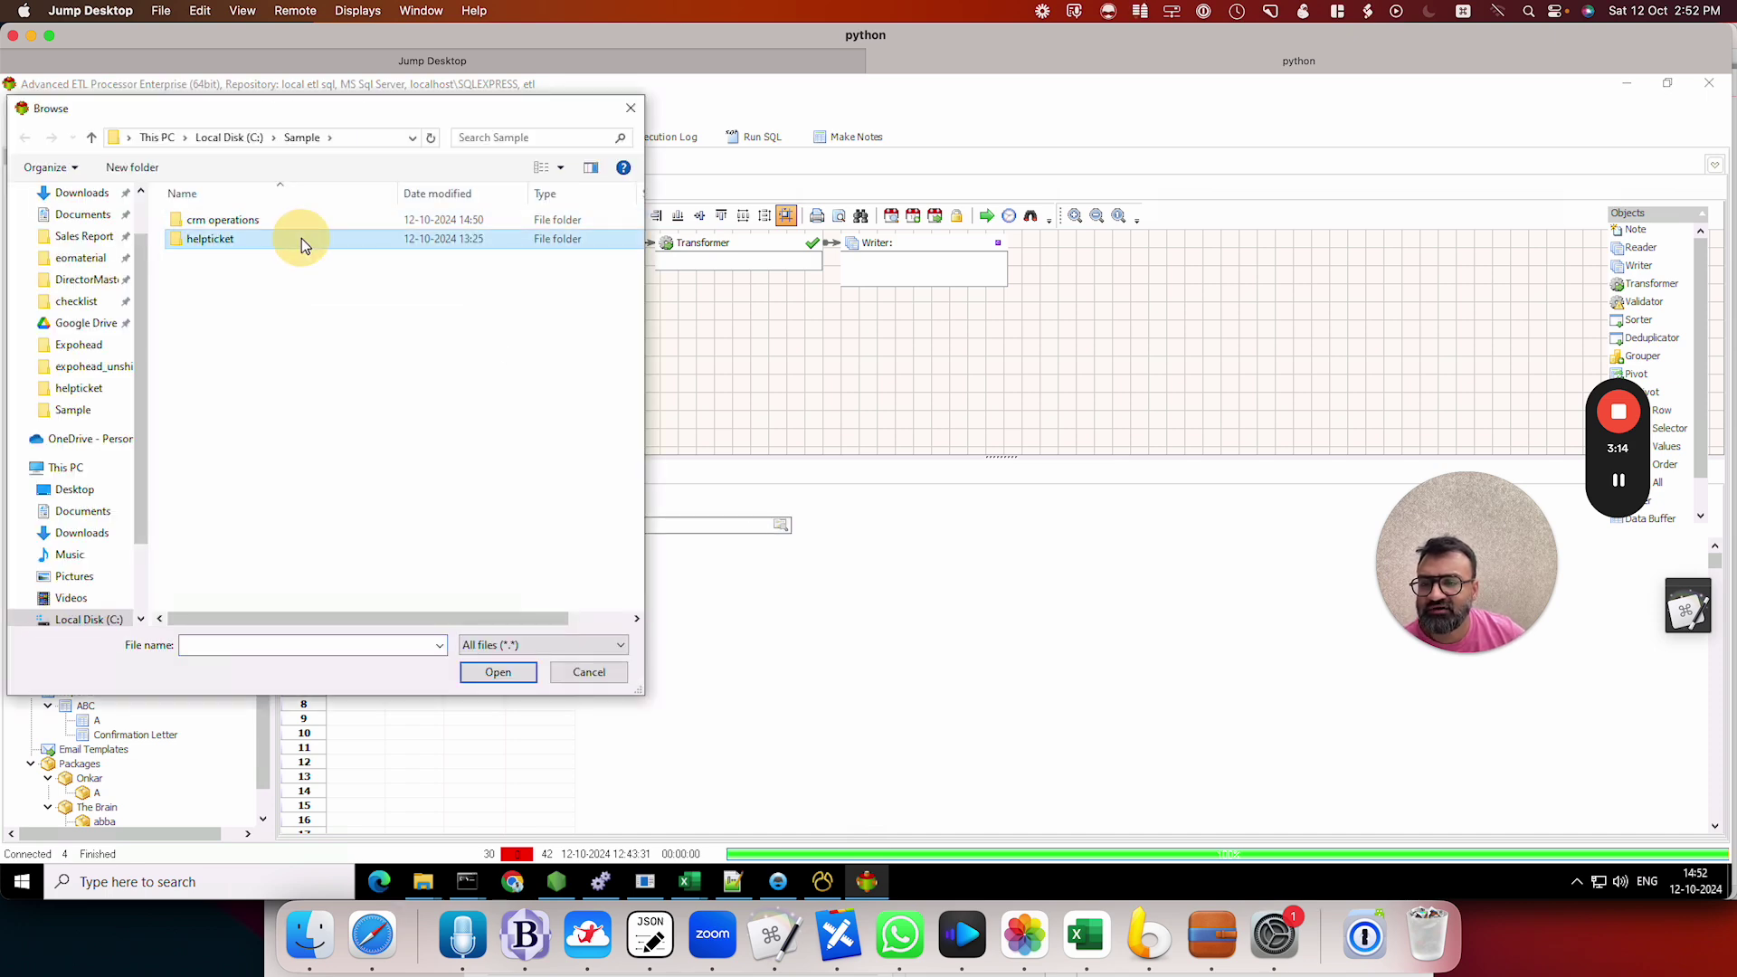
pyautogui.doubleClick(301, 238)
pyautogui.doubleClick(264, 226)
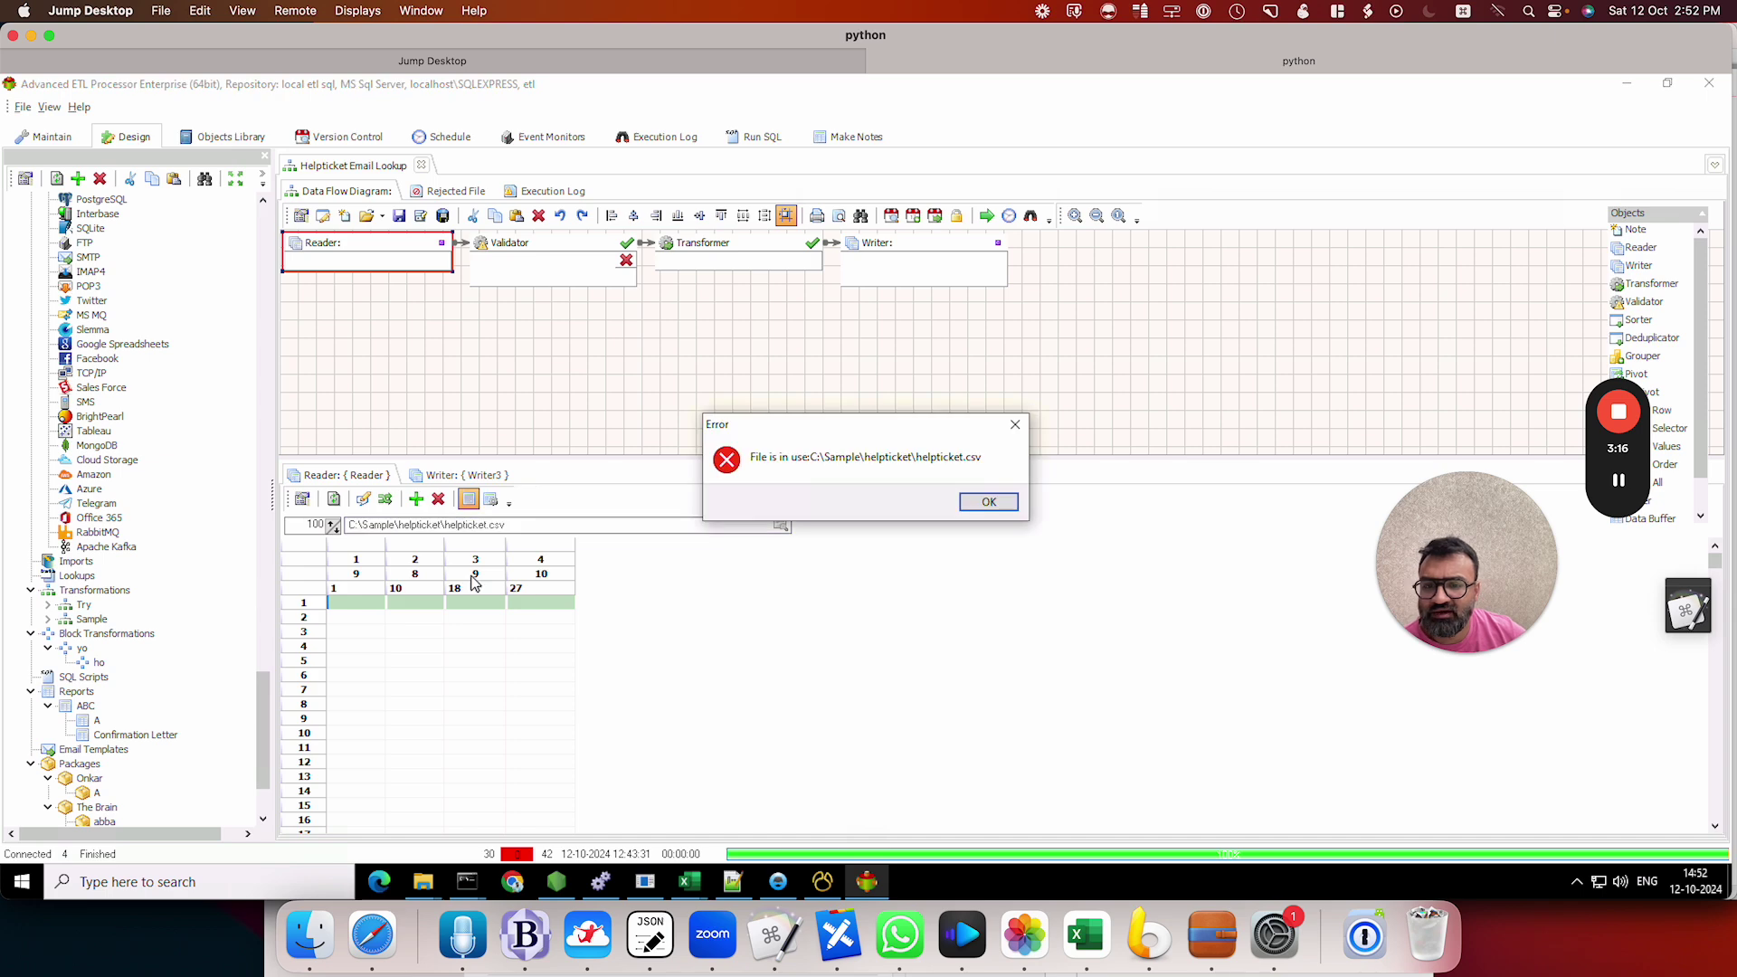
pyautogui.click(988, 502)
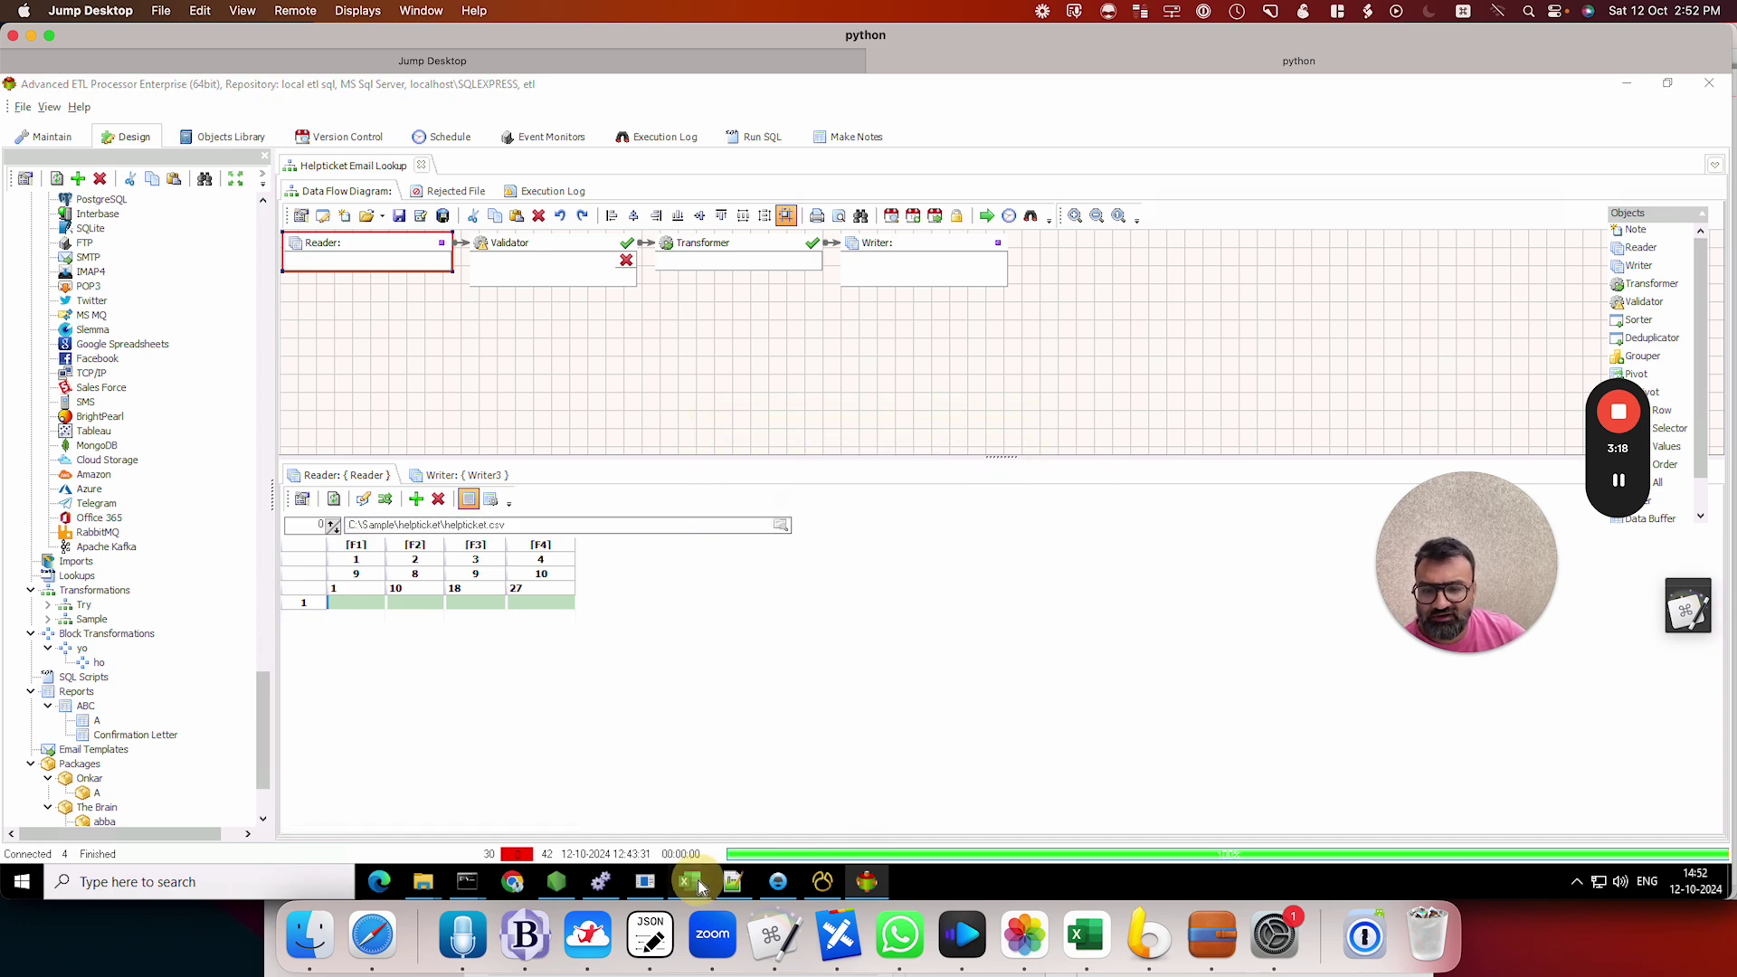
# Step: Close helpticket.csv in Excel and refresh the Reader's data in Advanced ETL Processor
pyautogui.moveTo(689, 881)
pyautogui.click(963, 758)
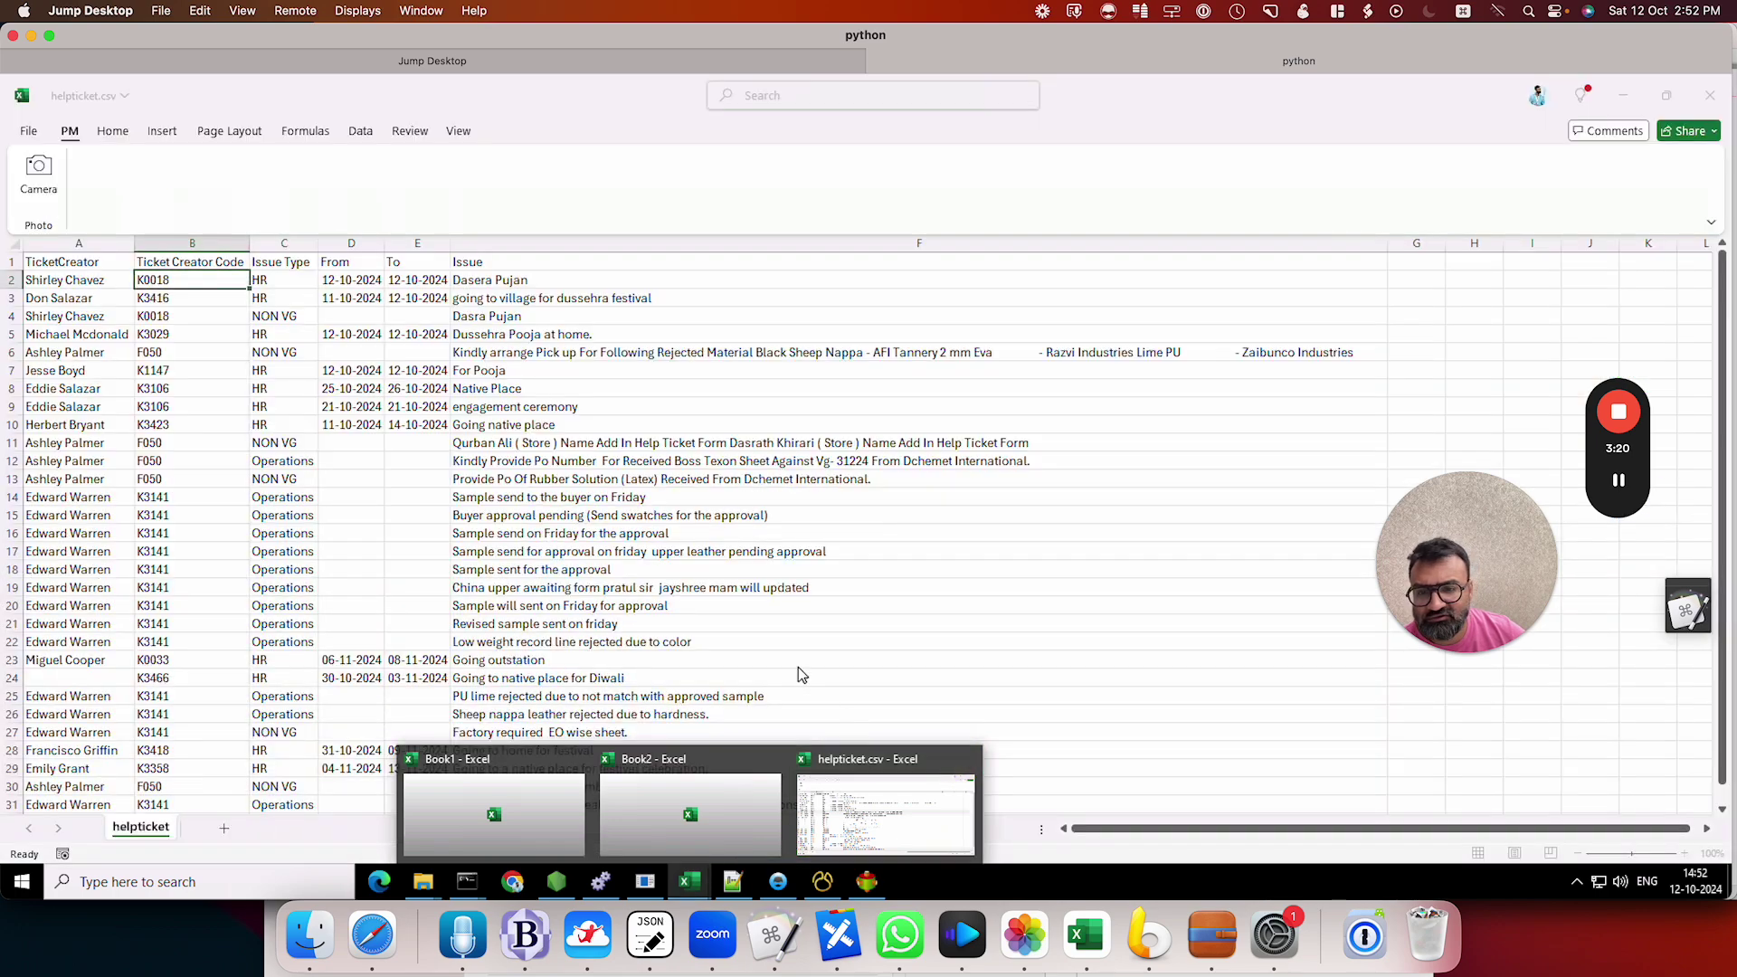
pyautogui.click(897, 502)
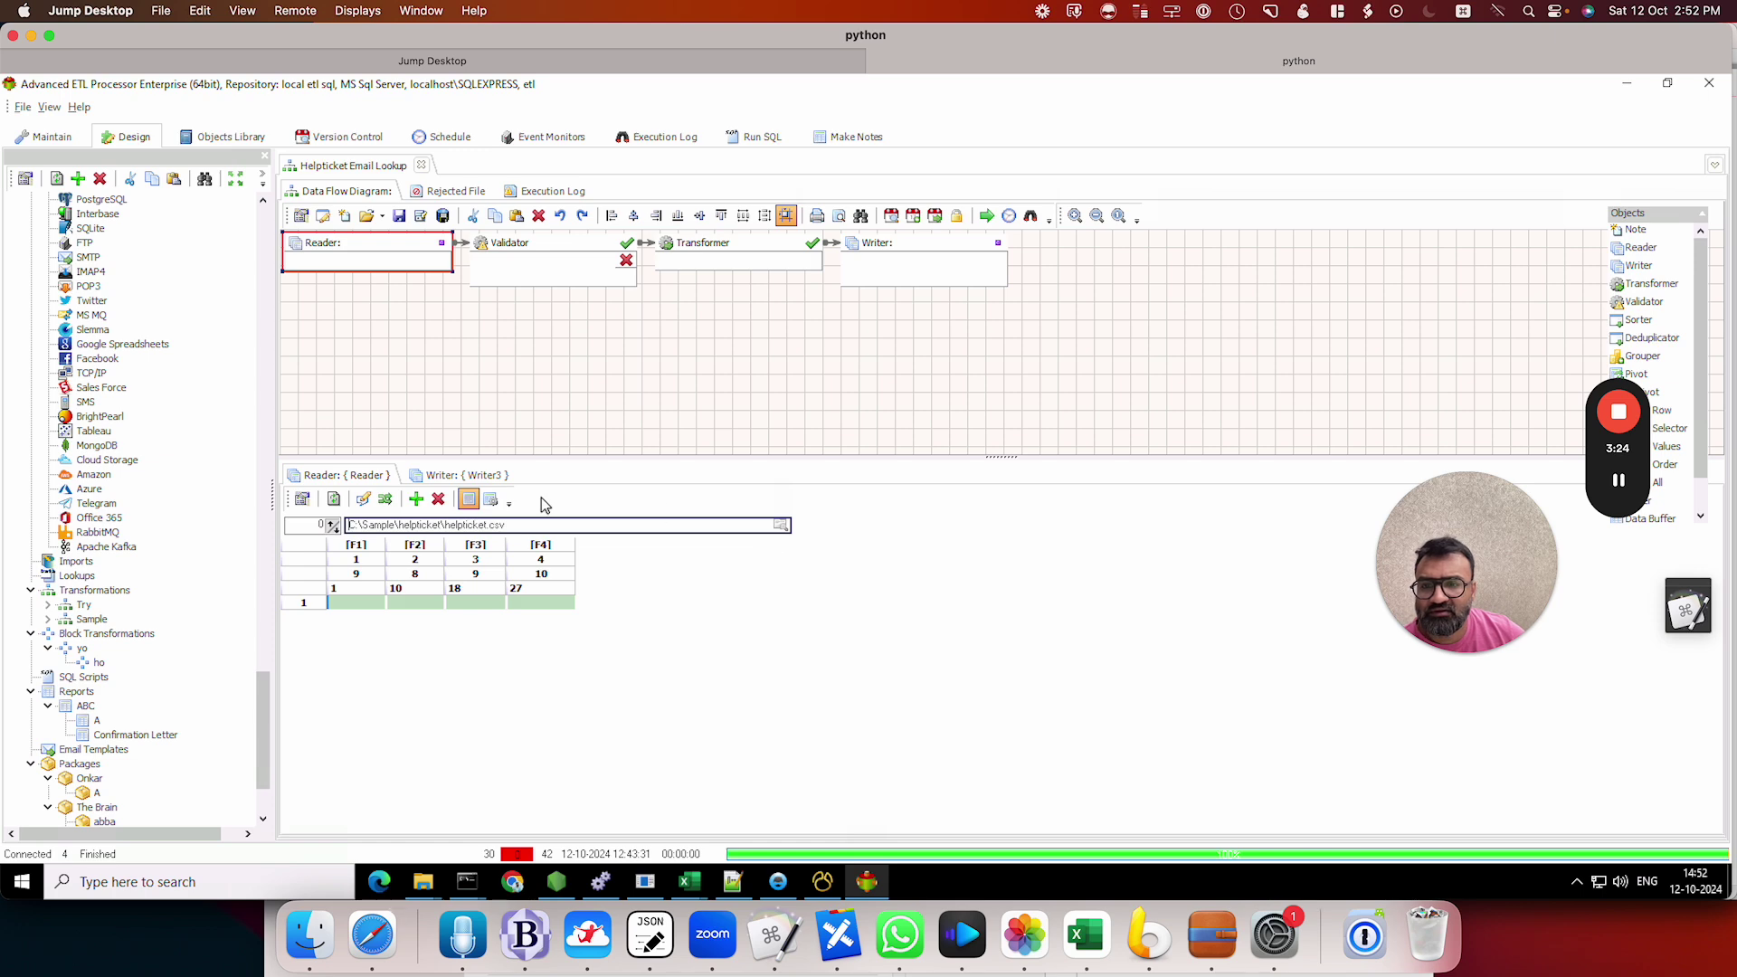
pyautogui.click(333, 499)
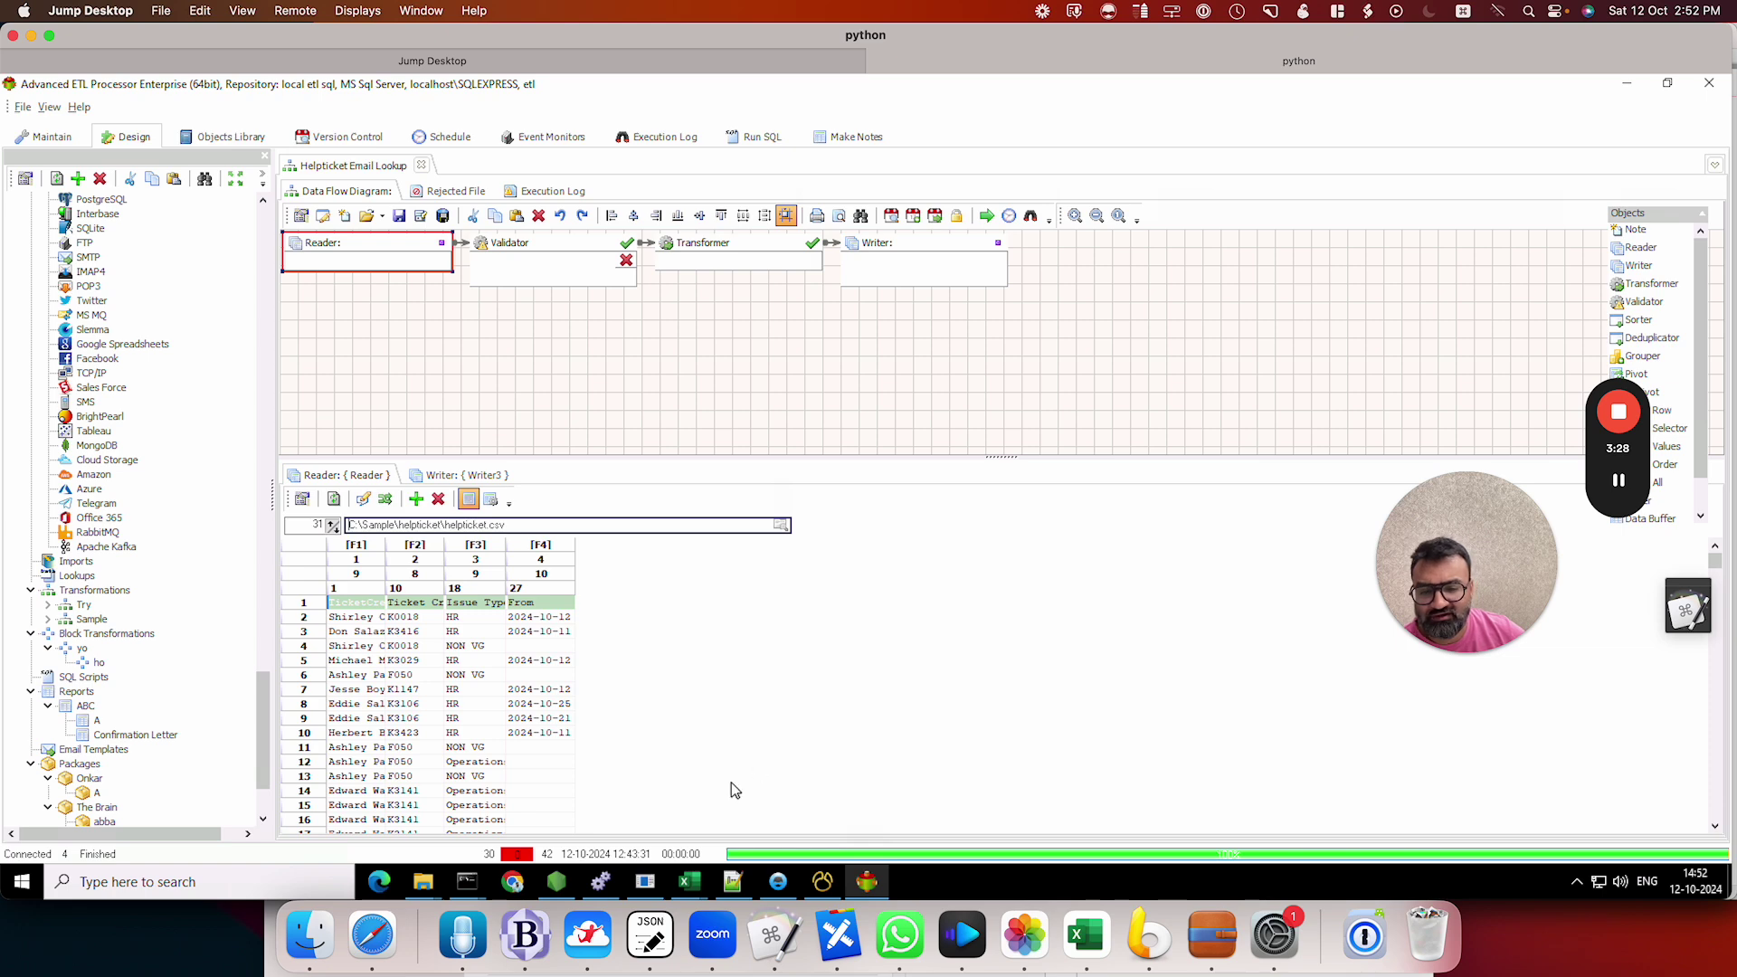
# Step: Examine the header row of helpticket.csv from the C:\Sample\helpticket folder in Excel, and close both helpticket.csv and HR1.csv
pyautogui.click(426, 883)
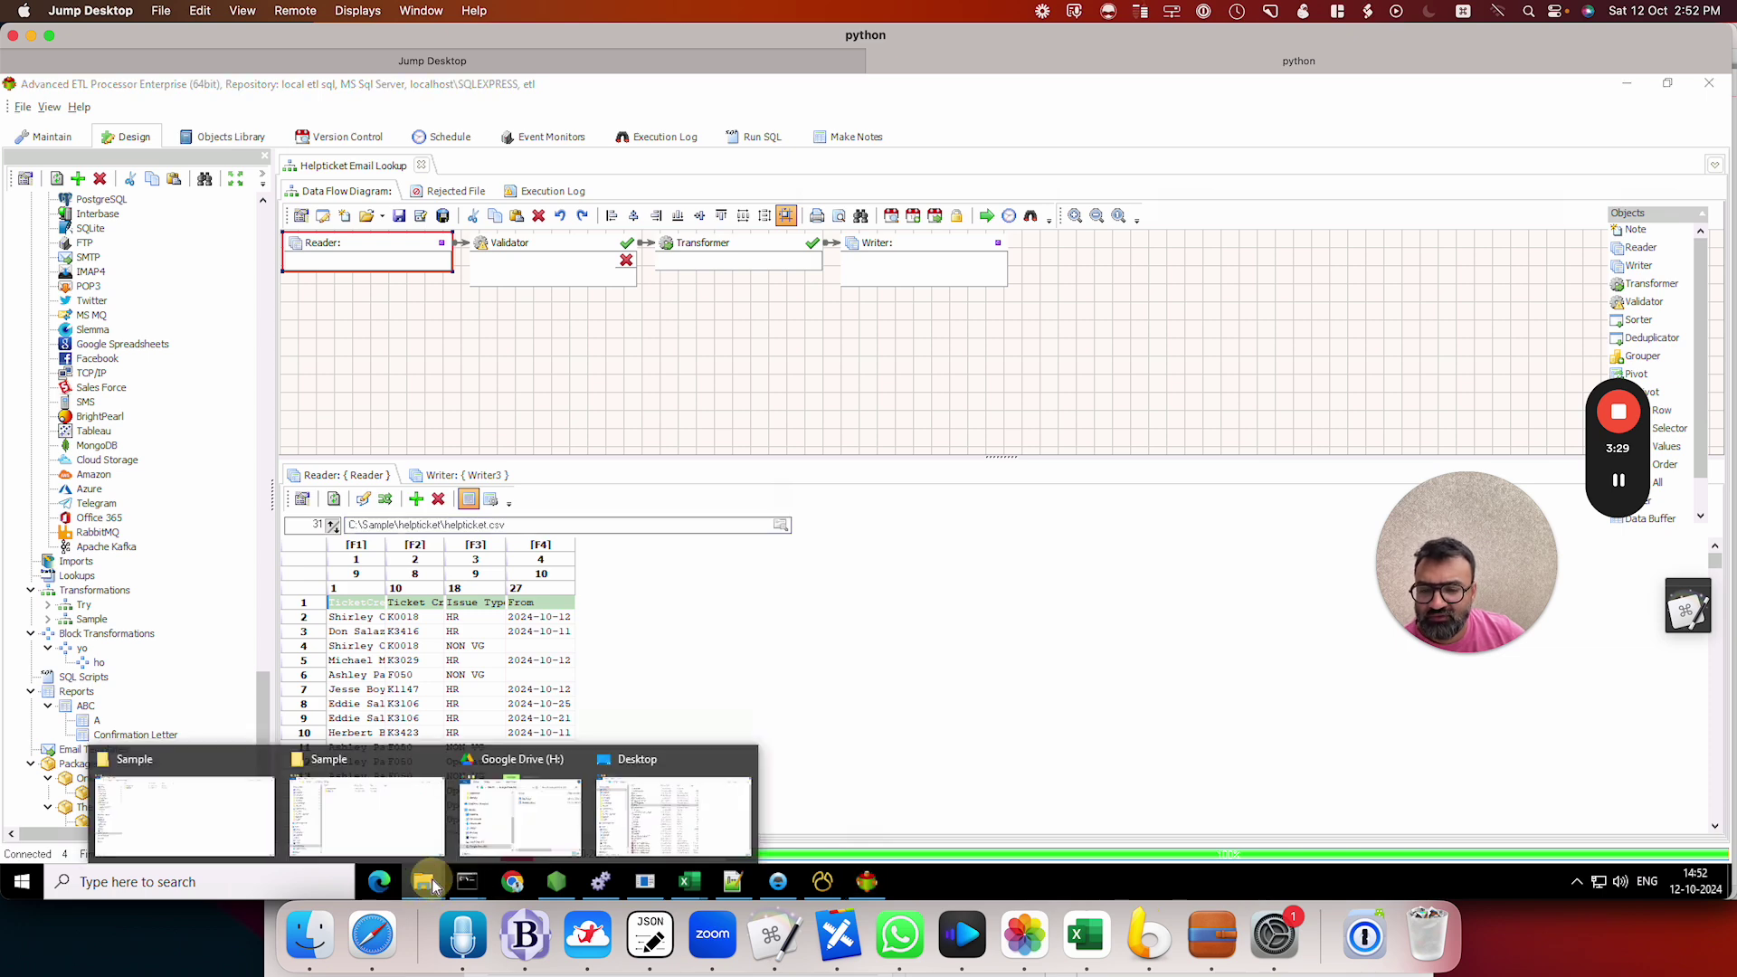
pyautogui.click(255, 810)
pyautogui.doubleClick(338, 212)
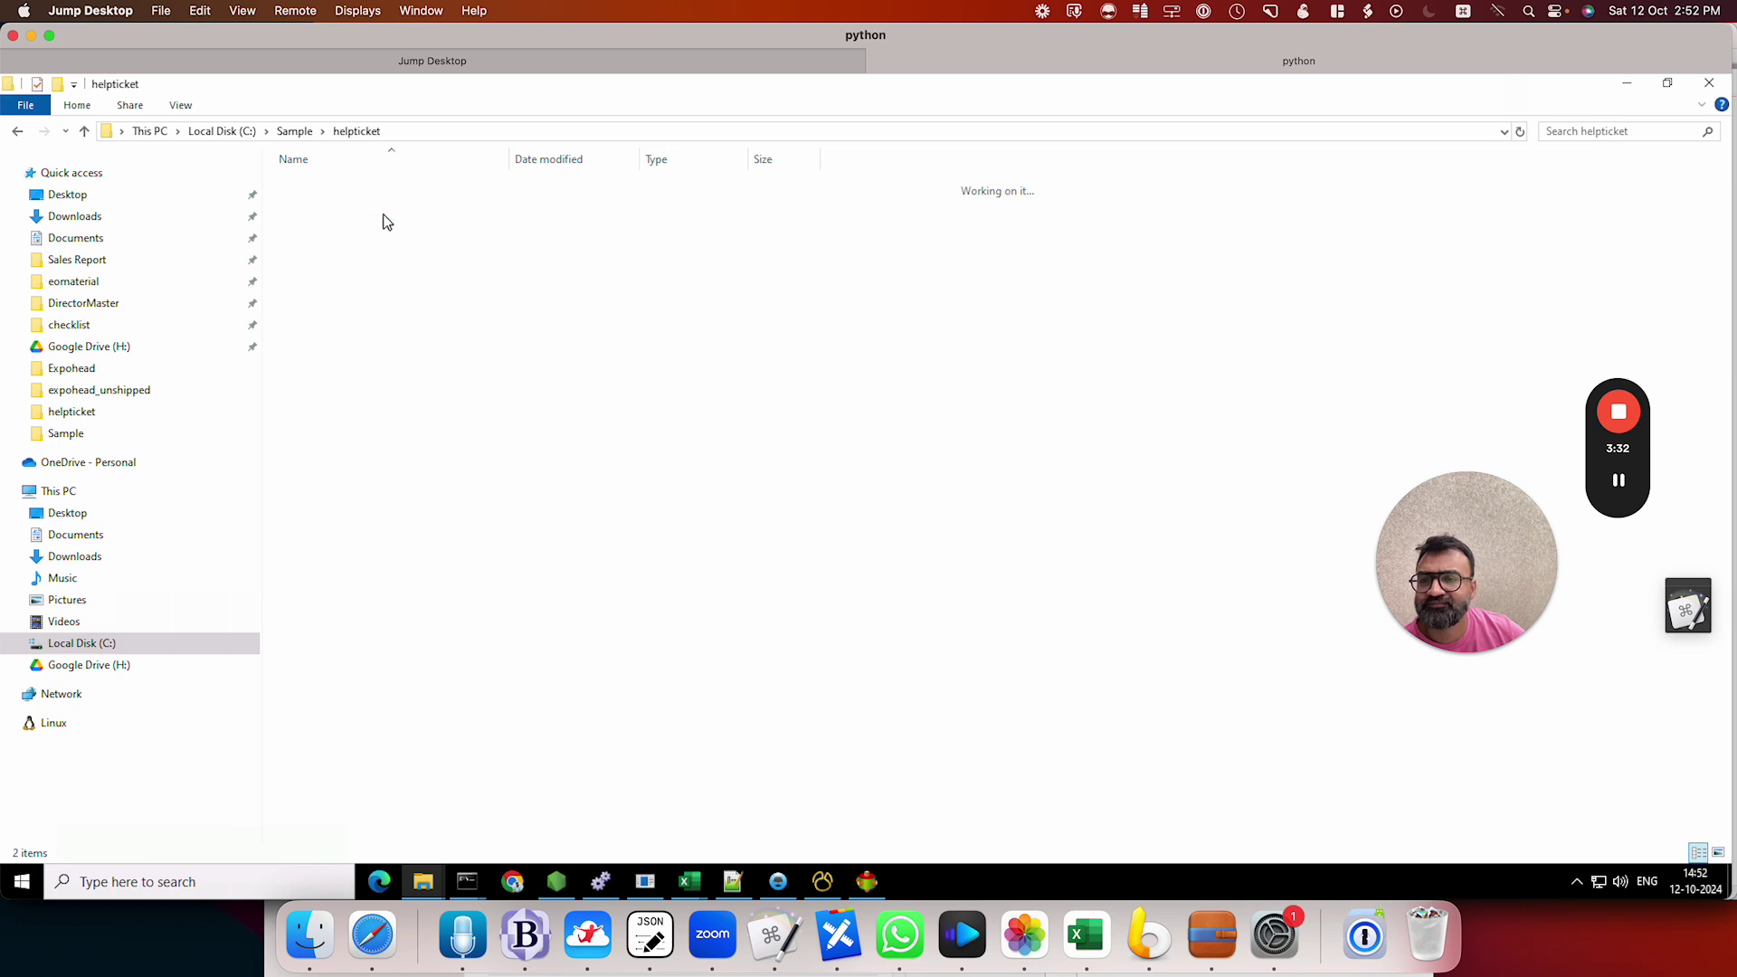
pyautogui.doubleClick(361, 204)
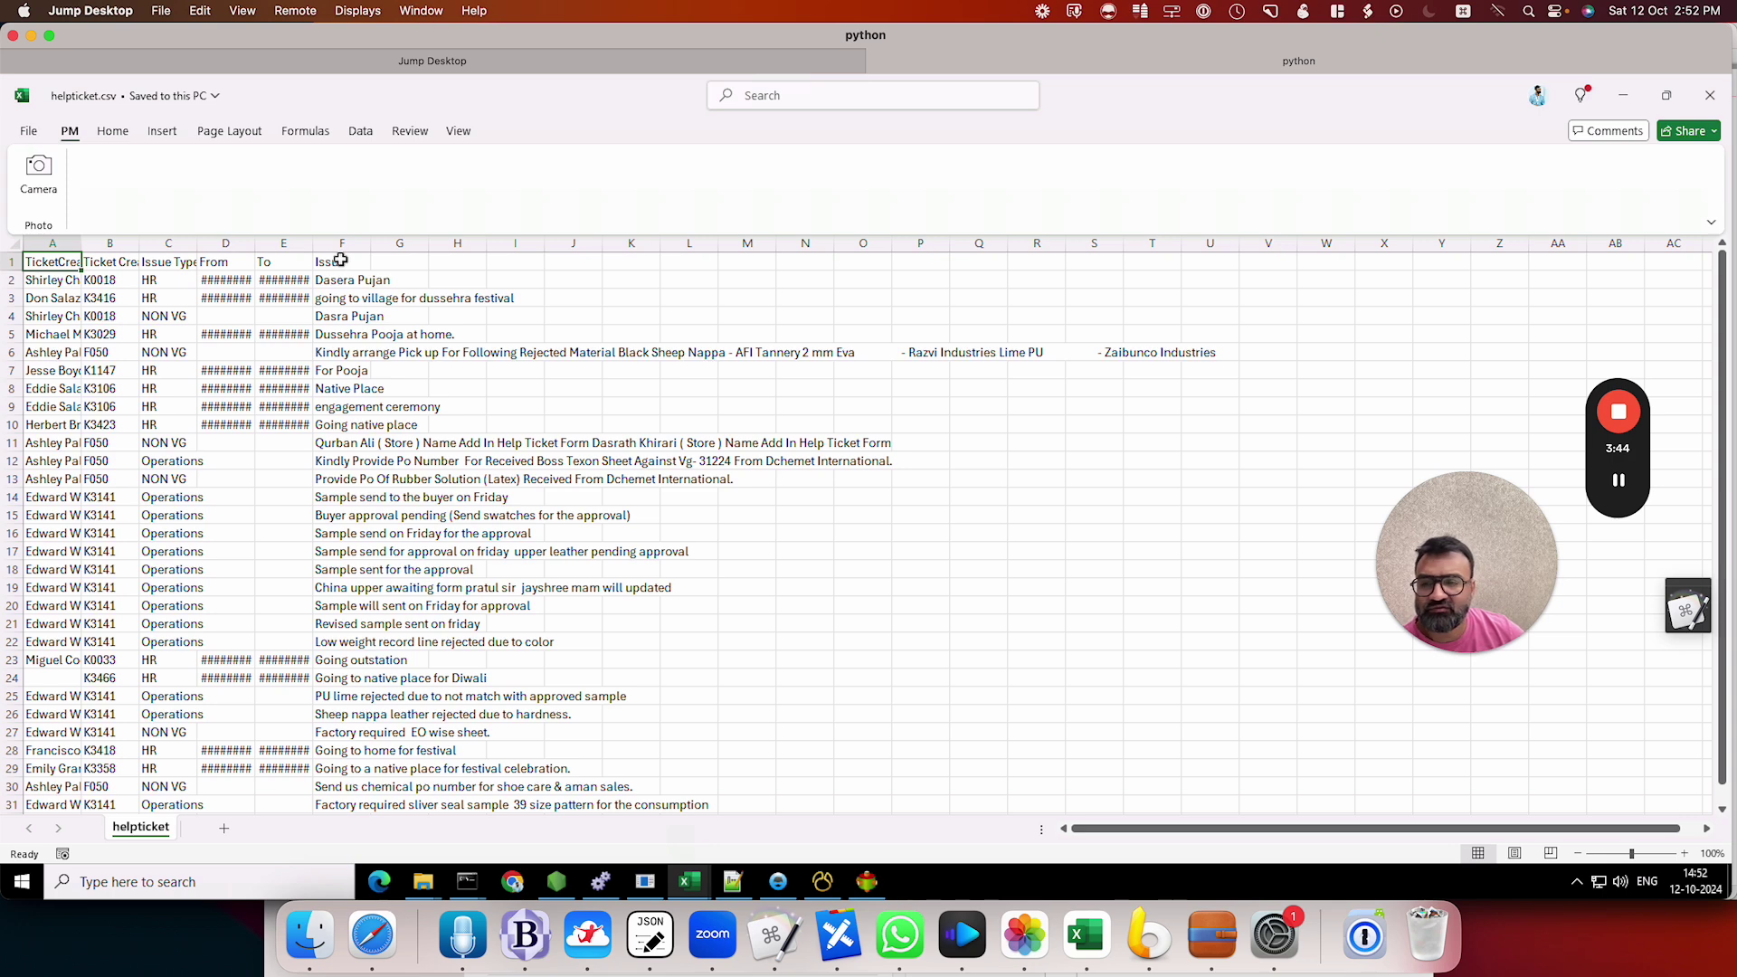
pyautogui.moveTo(44, 262); pyautogui.dragTo(341, 263)
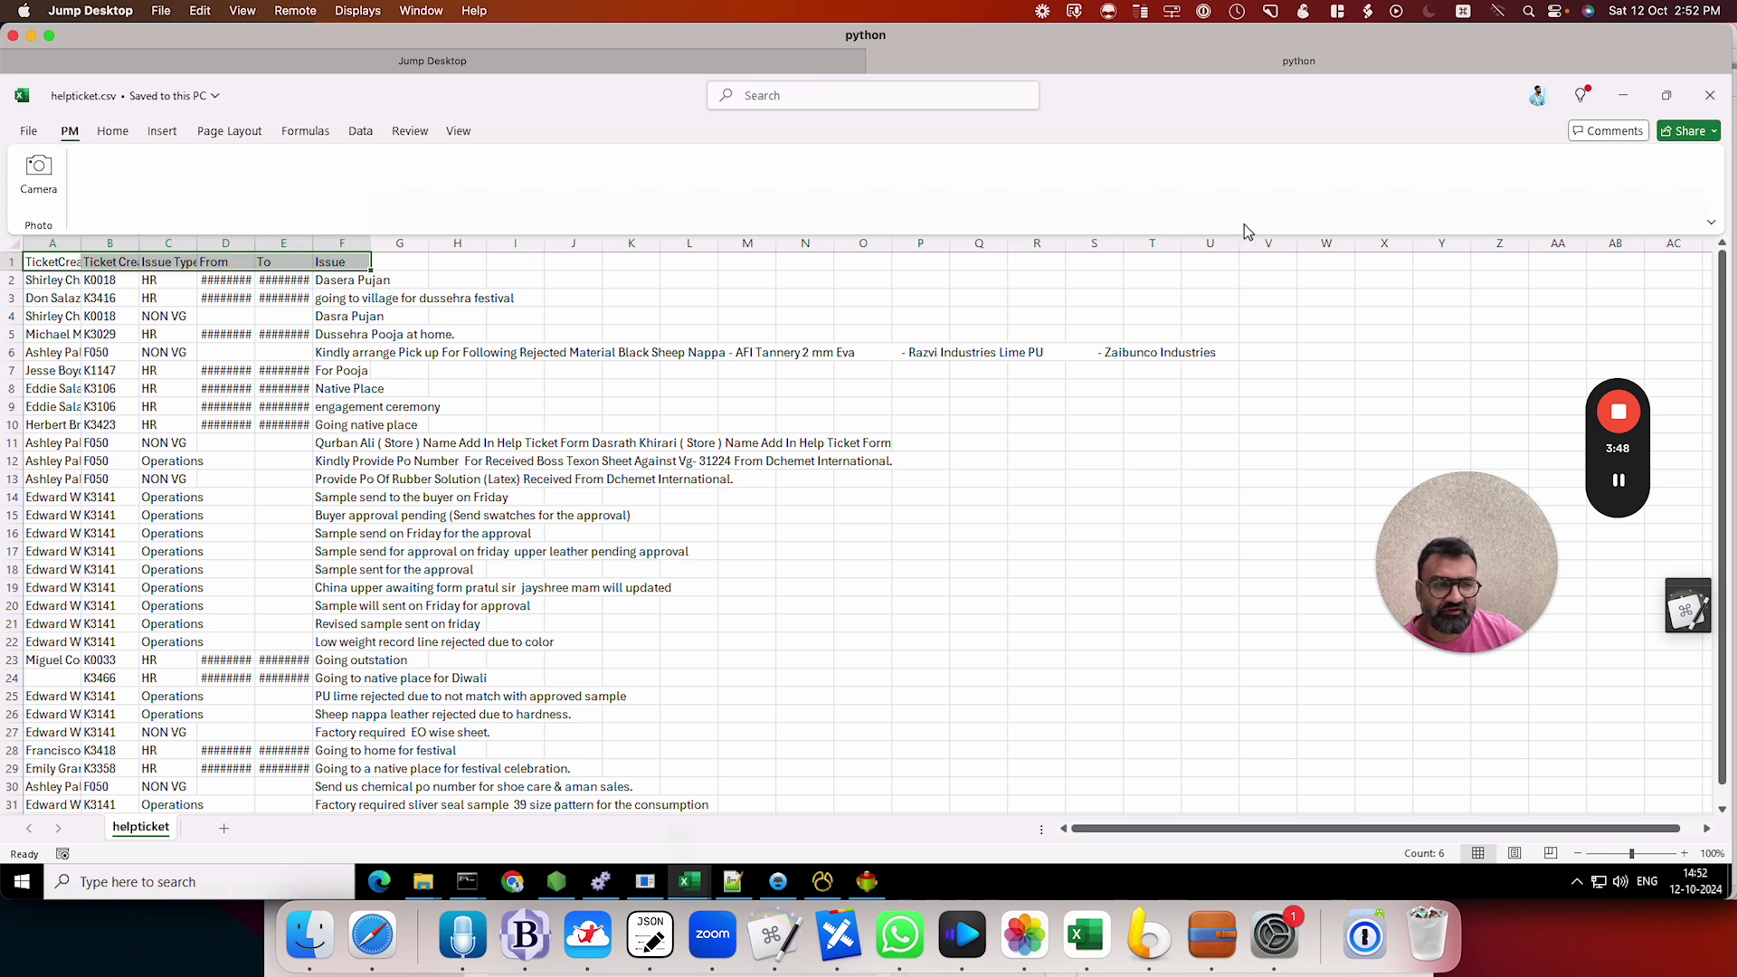
pyautogui.click(1688, 101)
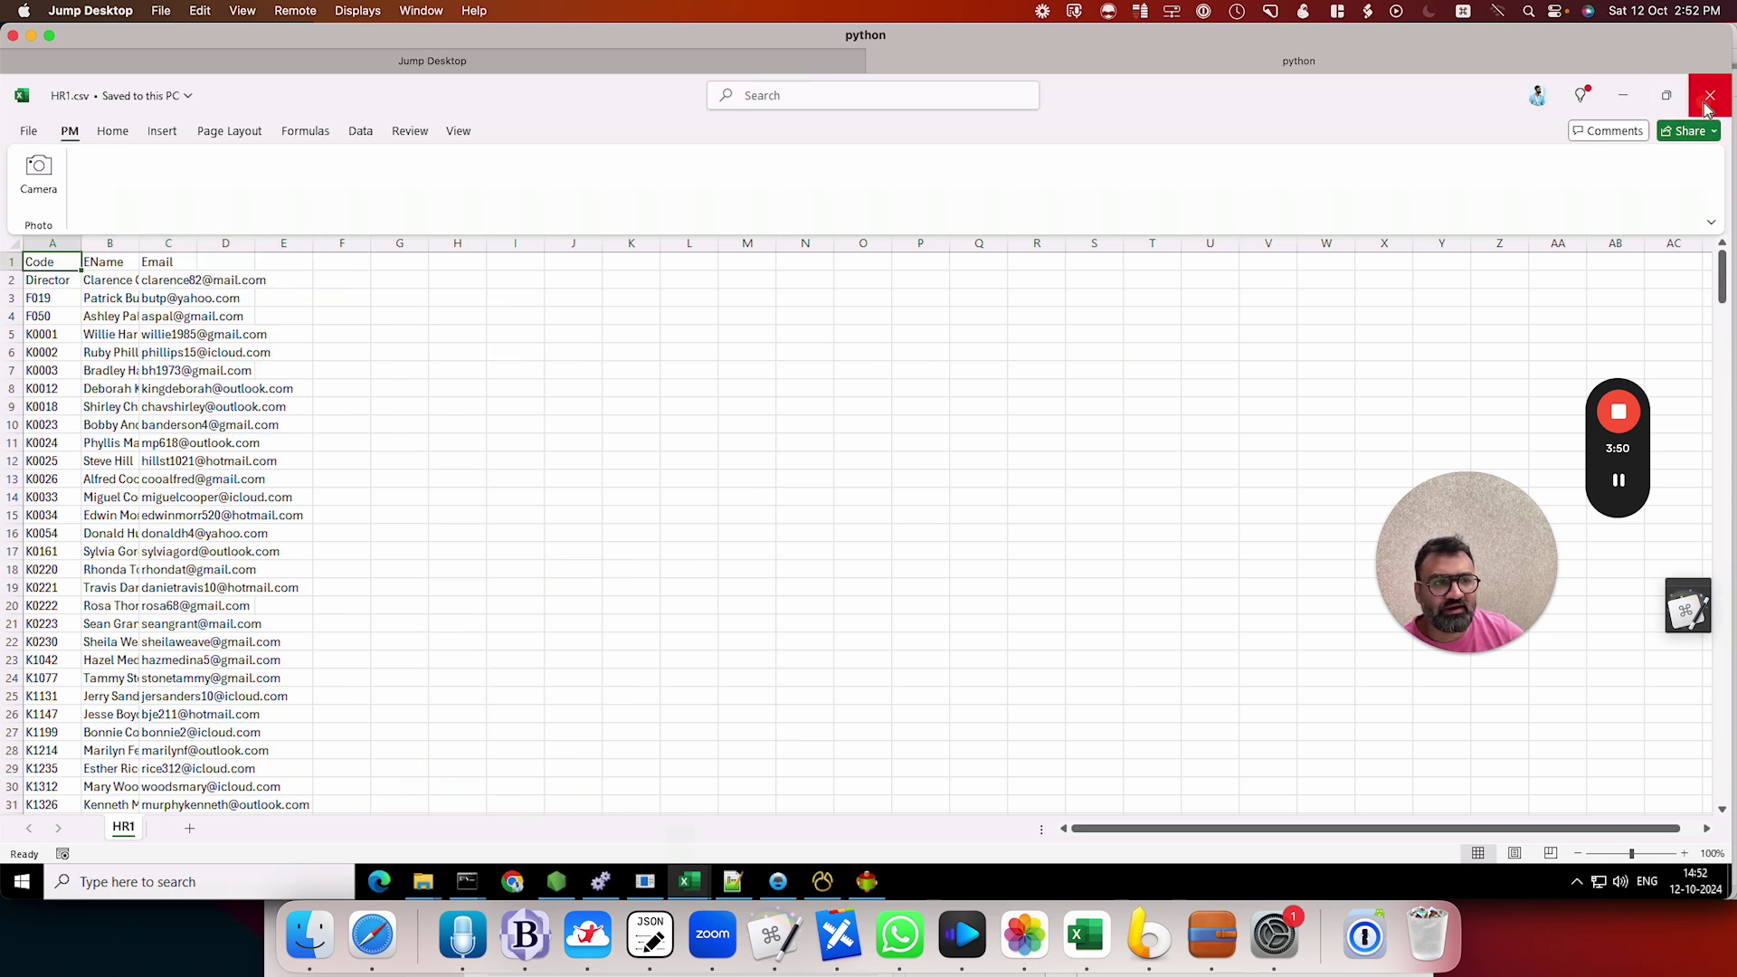
pyautogui.click(1708, 96)
# Step: Switch back to Advanced ETL Processor and add two columns to the Reader's grid for the To and Issue data
pyautogui.click(867, 882)
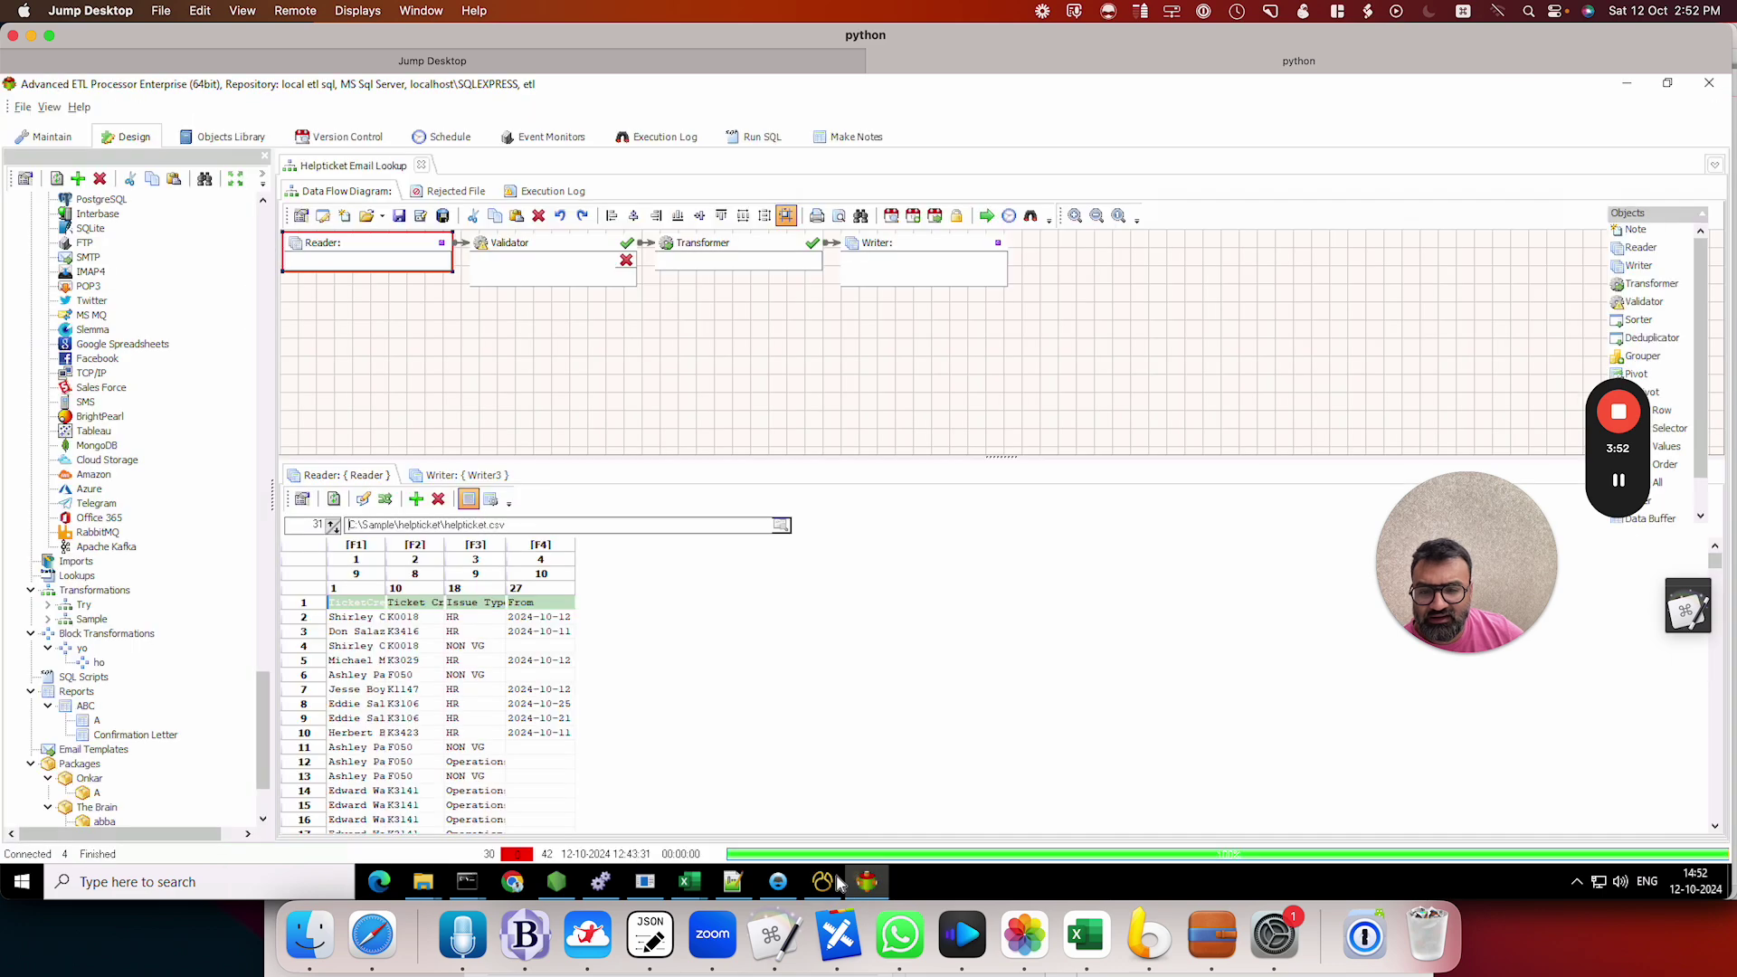
pyautogui.rightClick(537, 612)
pyautogui.click(640, 730)
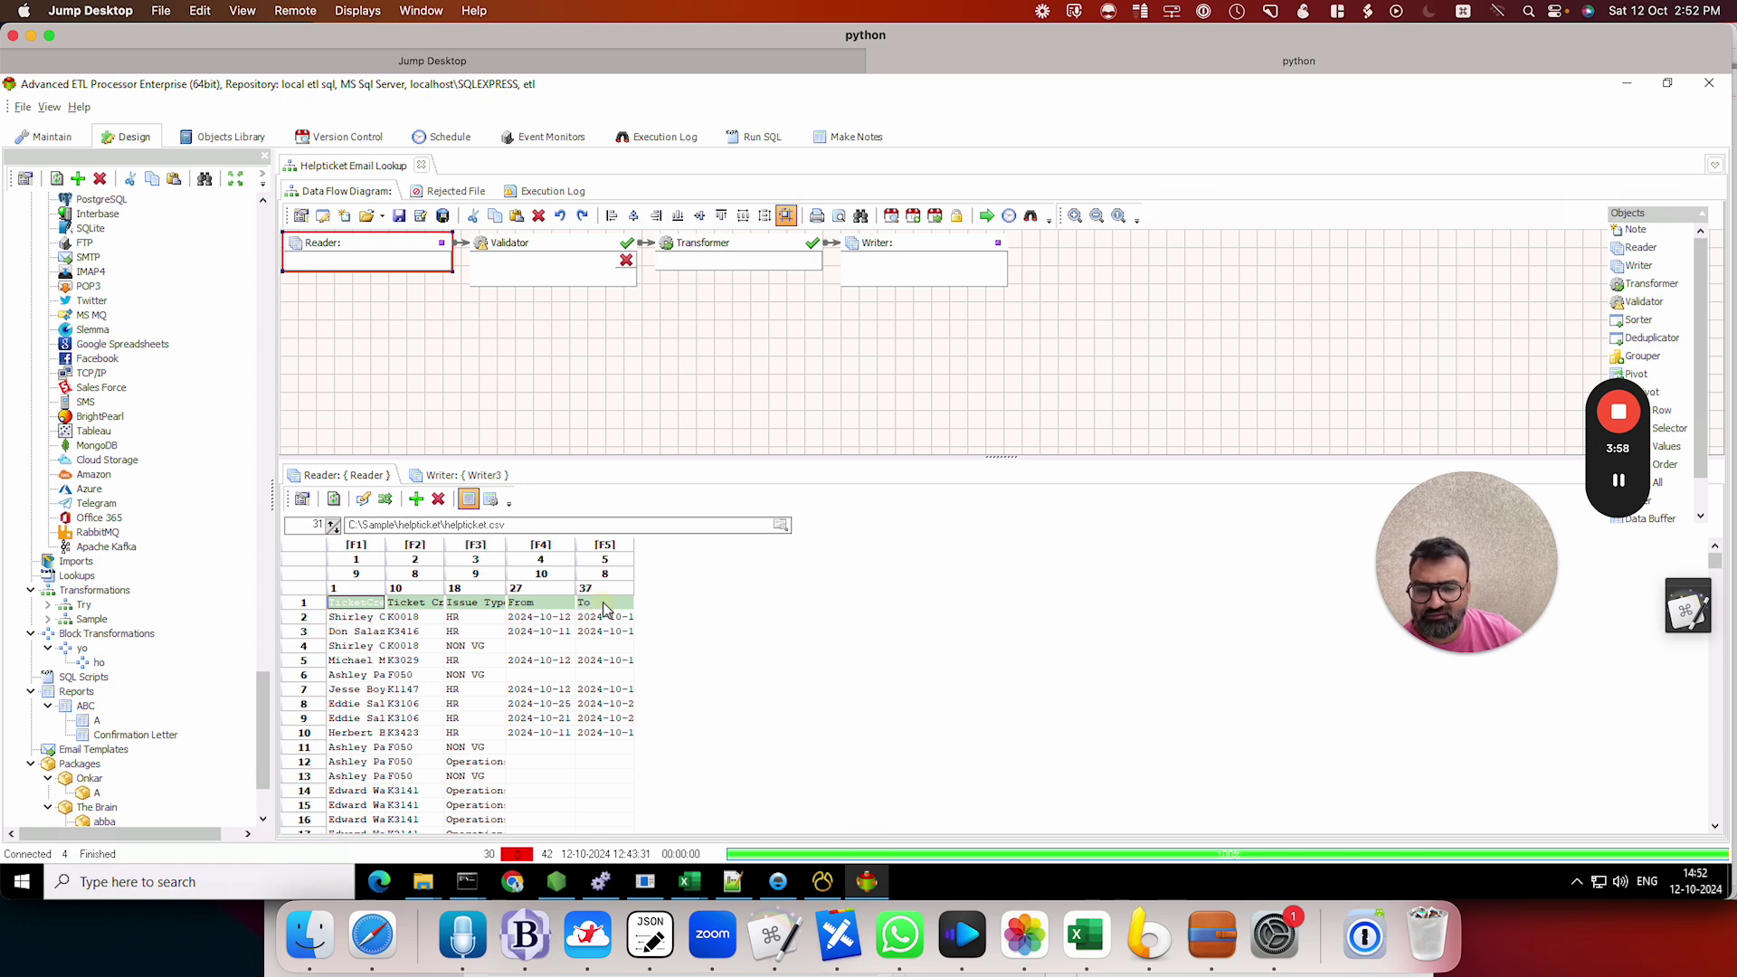
pyautogui.rightClick(593, 615)
pyautogui.click(659, 726)
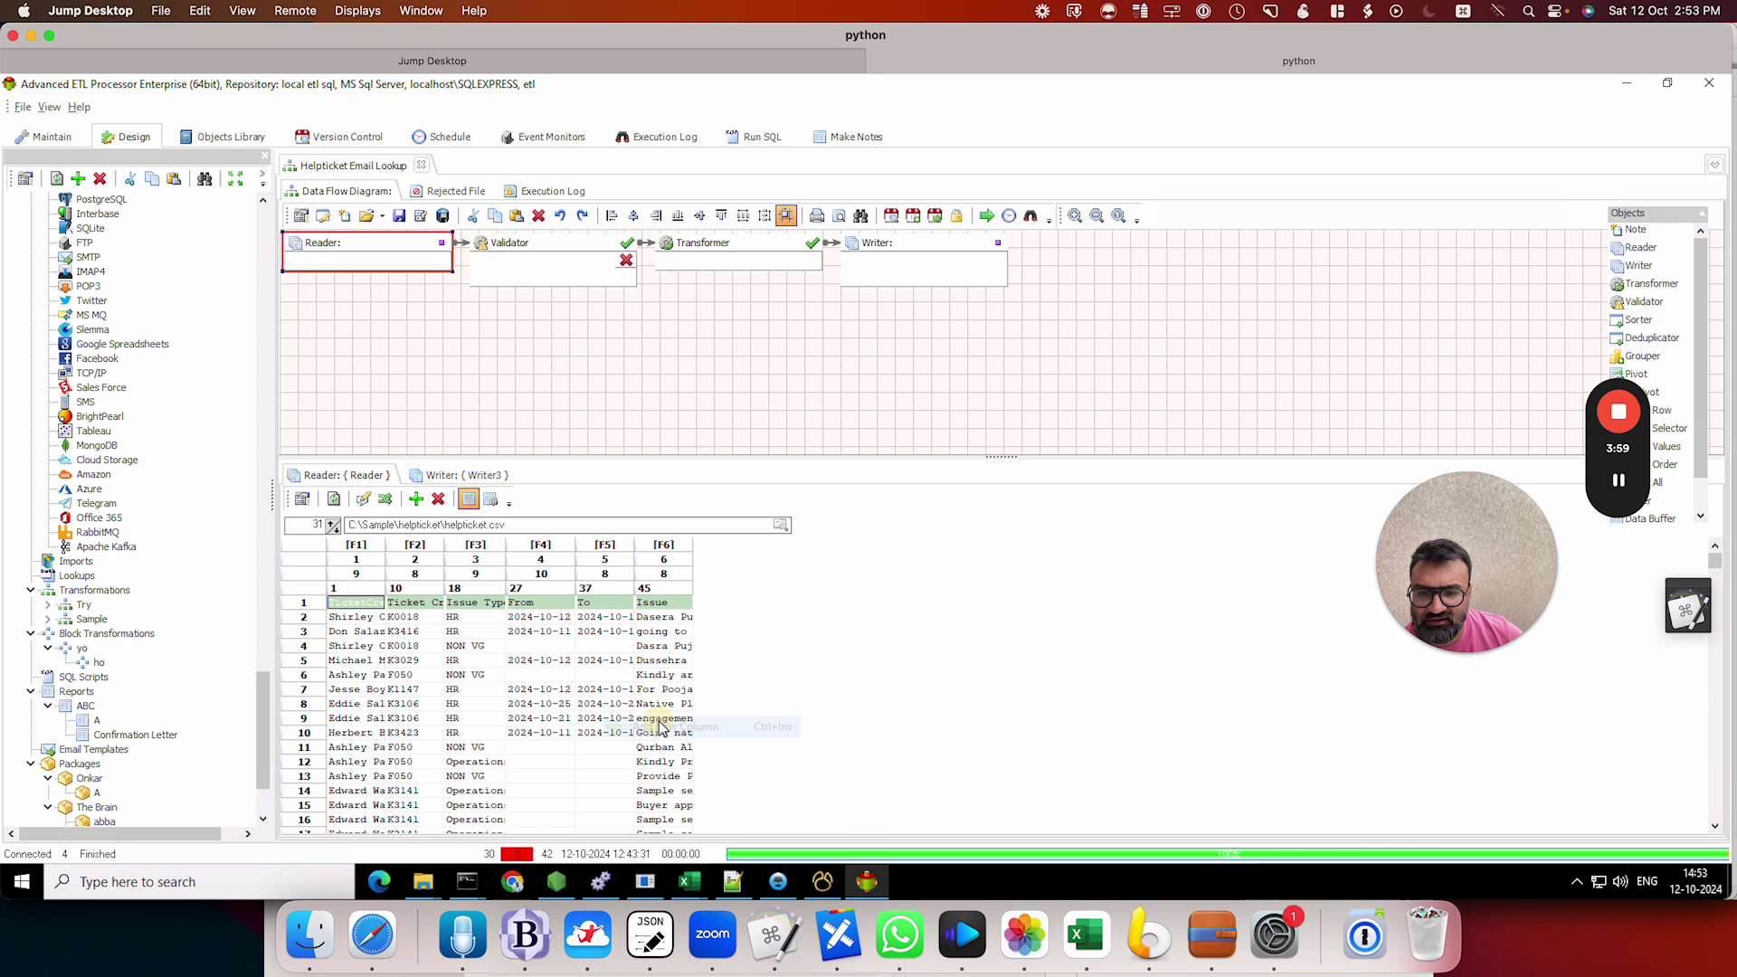
pyautogui.rightClick(640, 603)
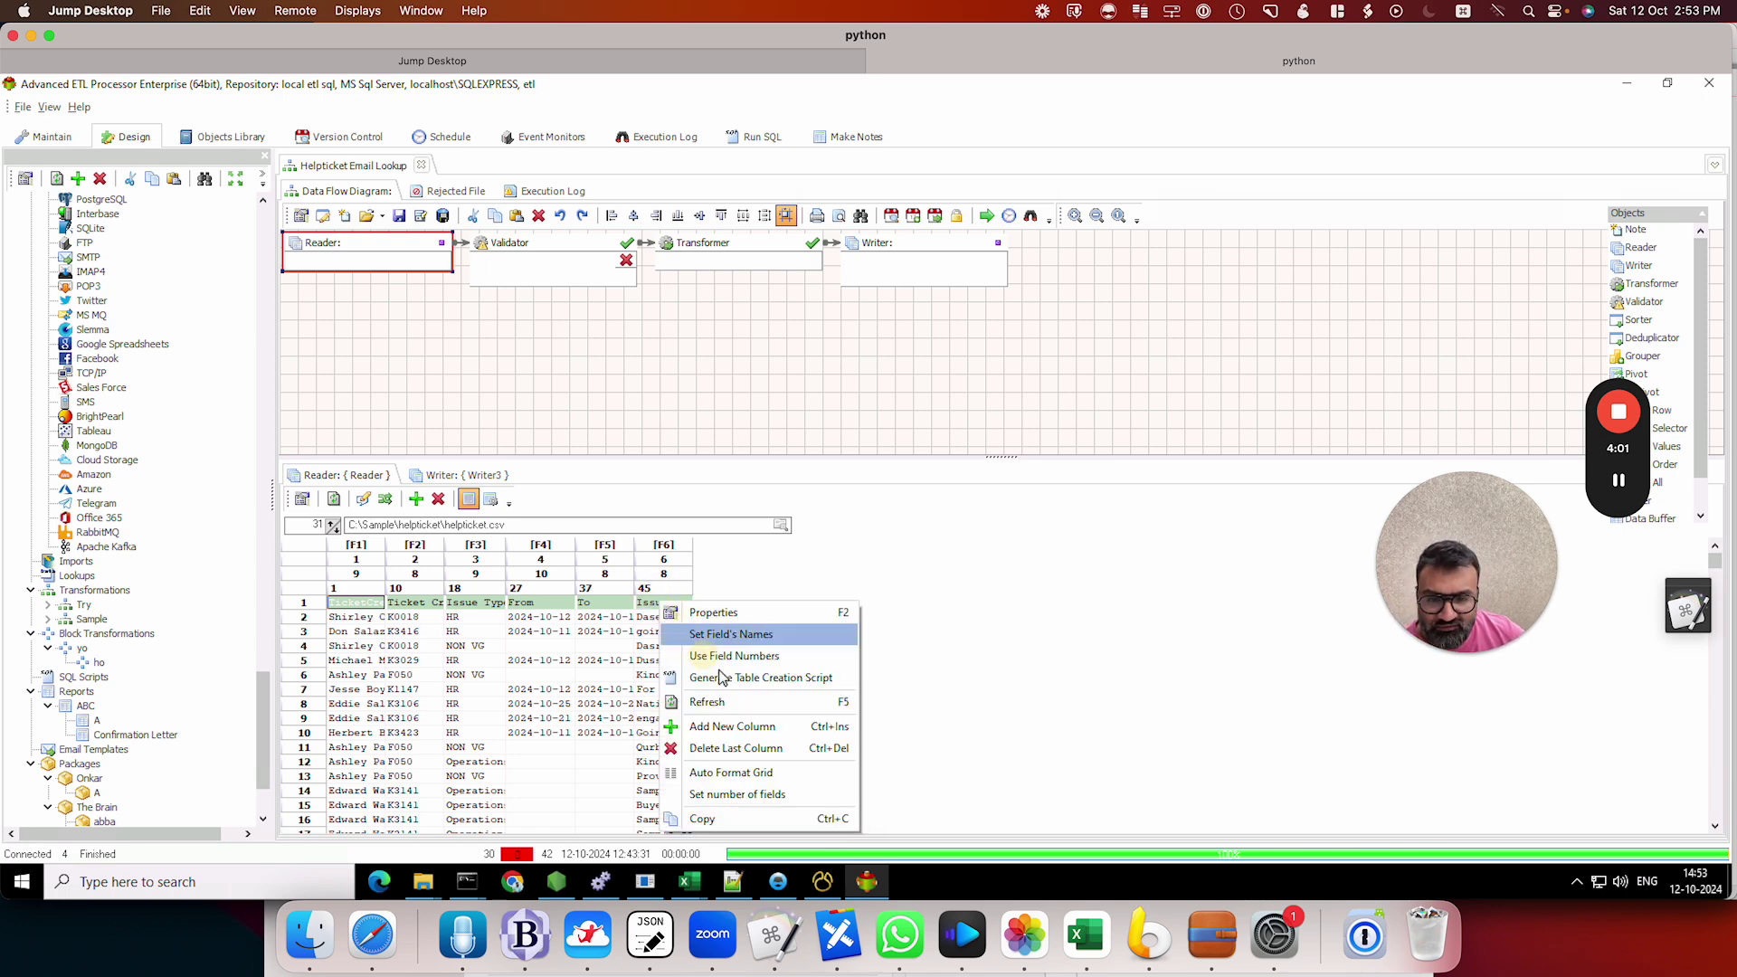
pyautogui.click(748, 728)
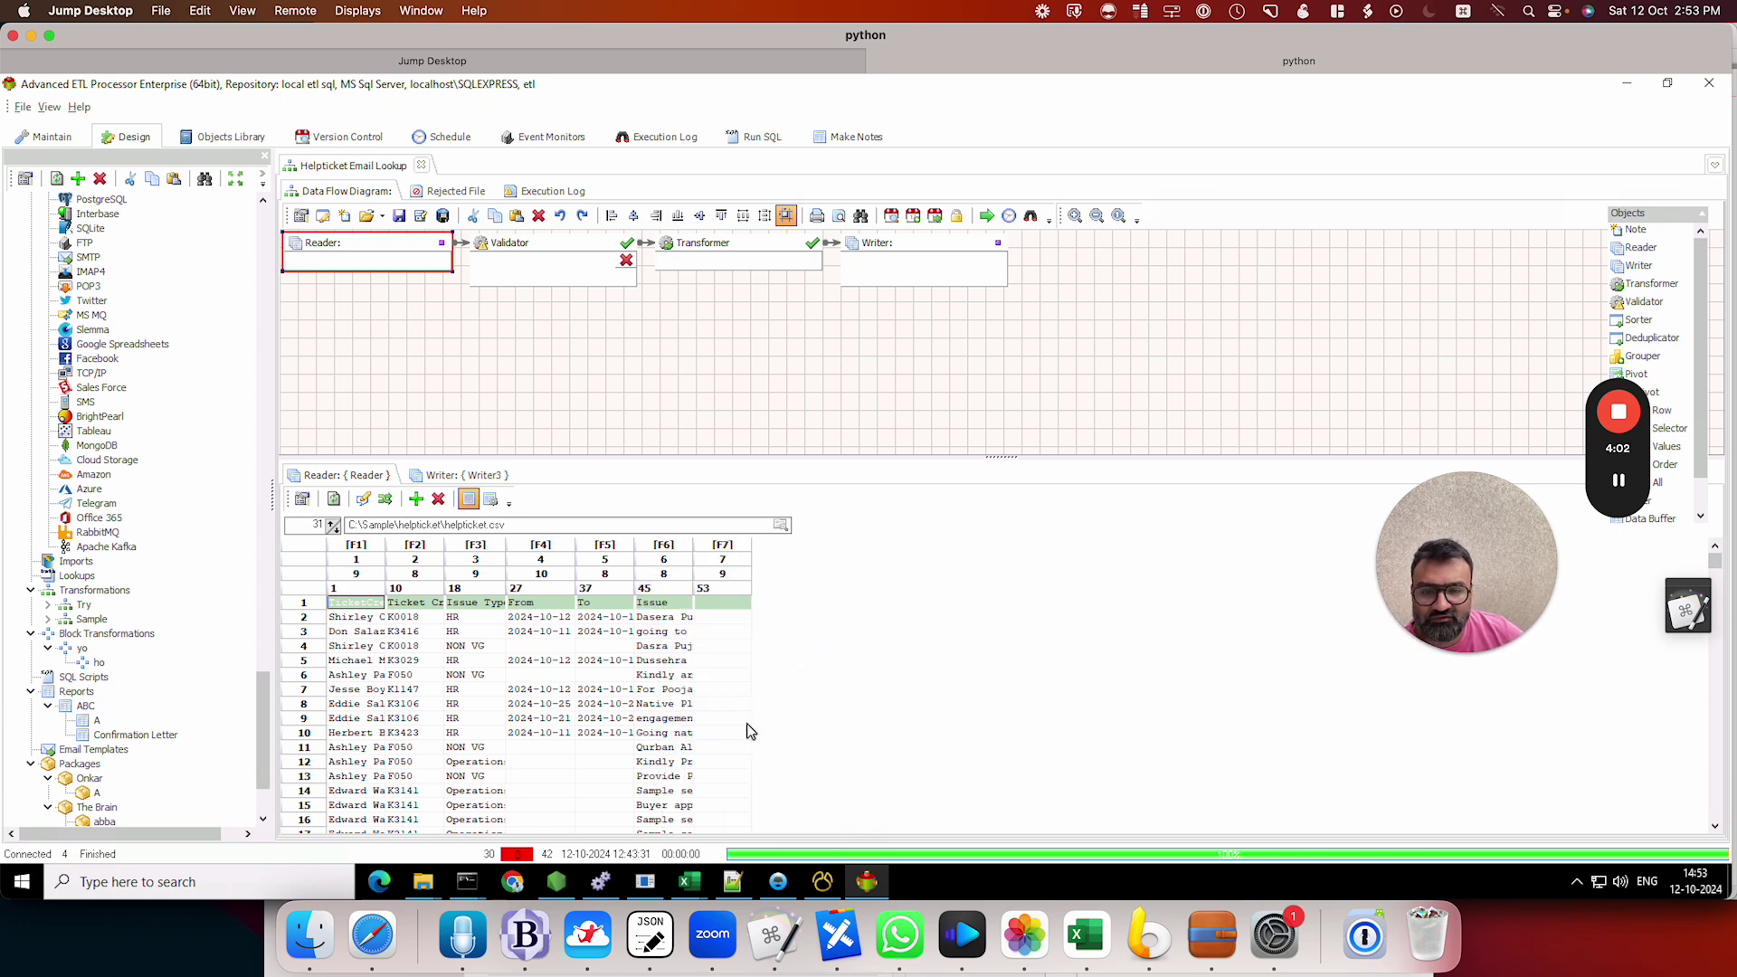
pyautogui.click(726, 606)
pyautogui.rightClick(729, 615)
pyautogui.click(828, 751)
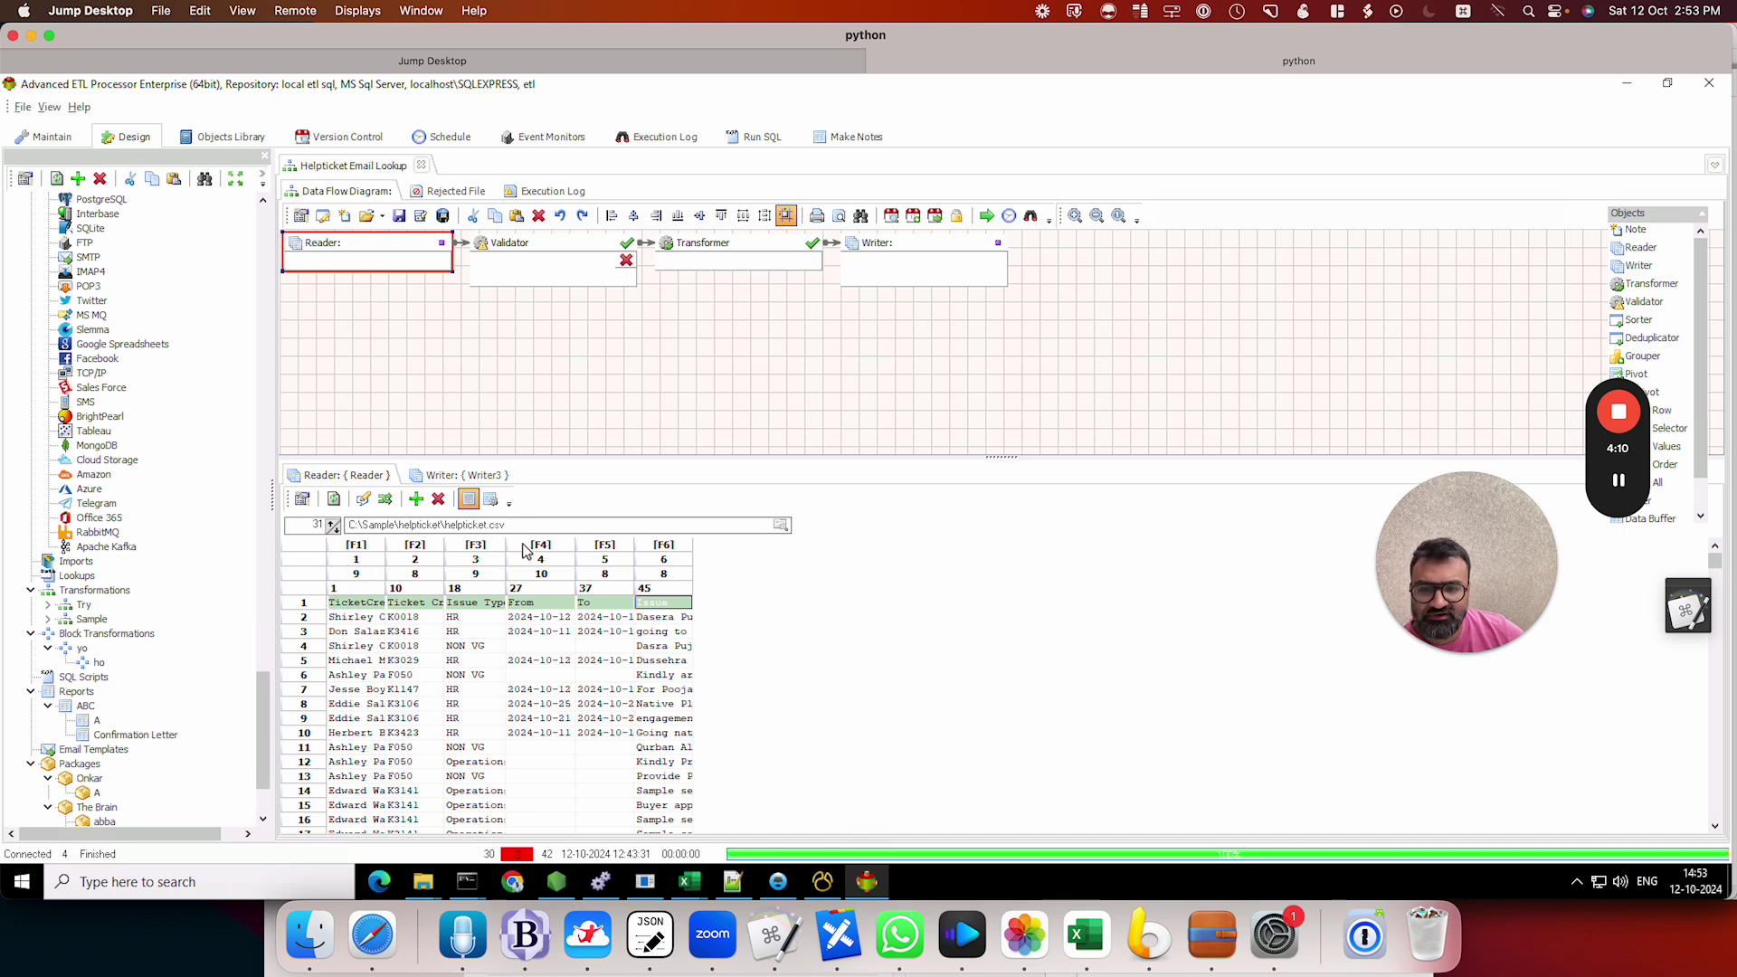
# Step: Set the Reader's field names from row 1 and widen the TicketCreator and Issue columns
pyautogui.rightClick(360, 603)
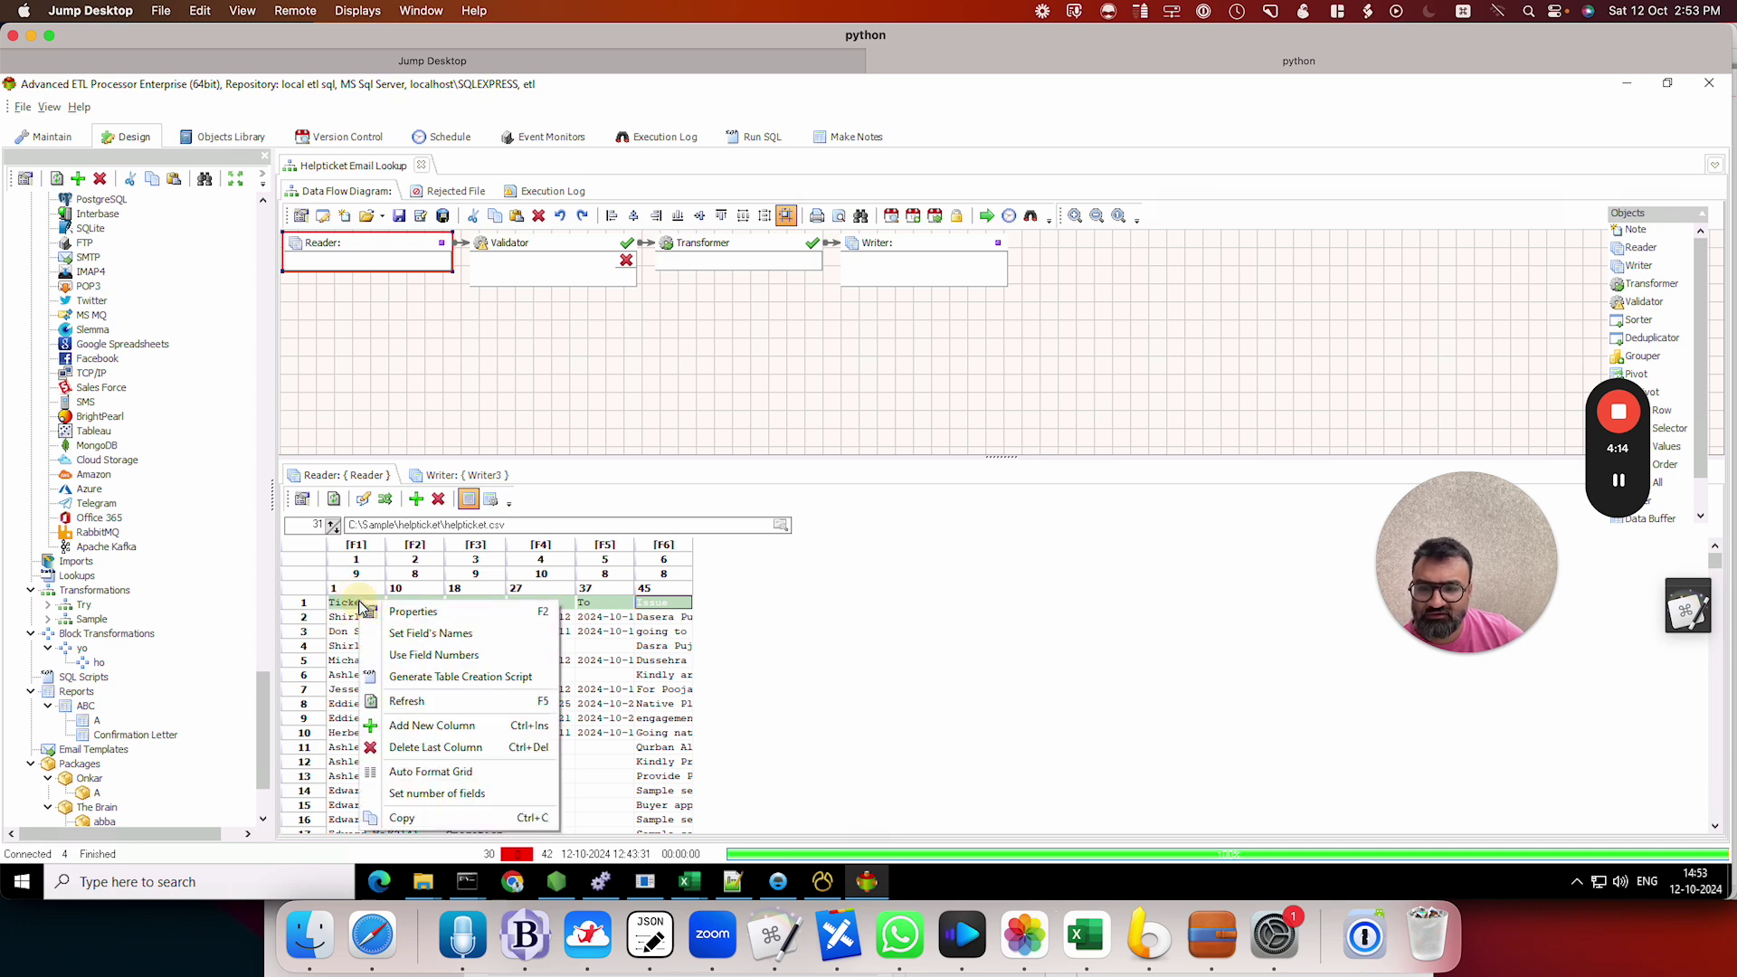
pyautogui.click(469, 643)
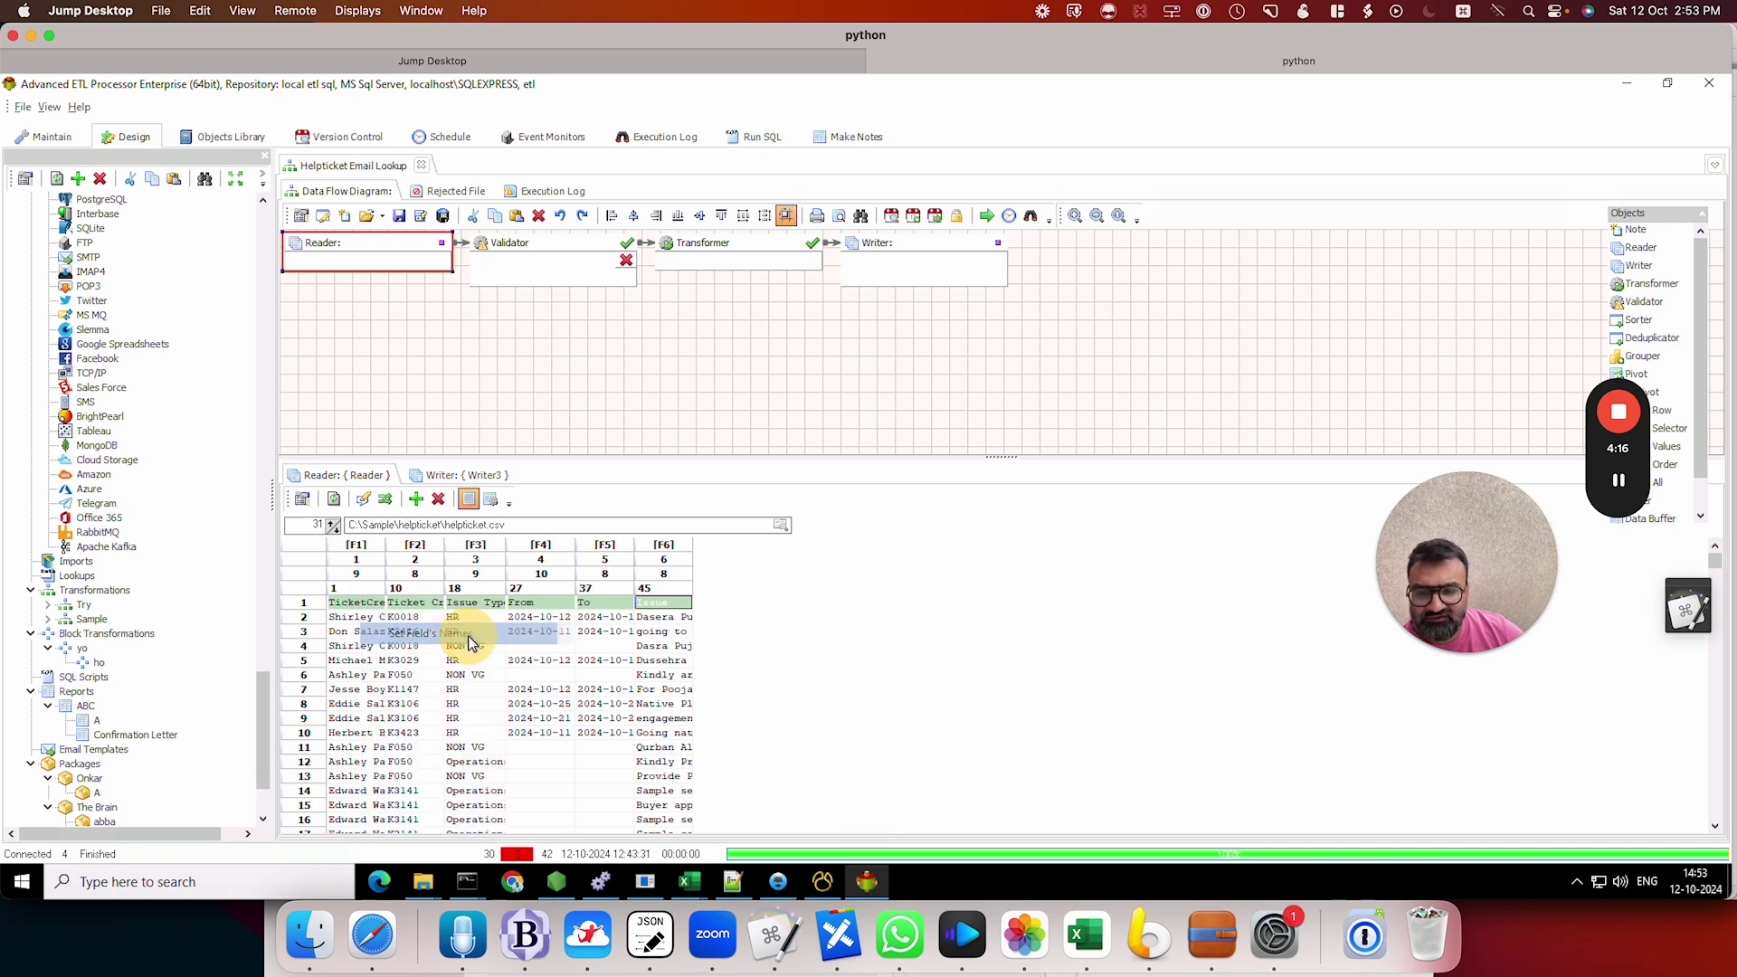
pyautogui.click(826, 461)
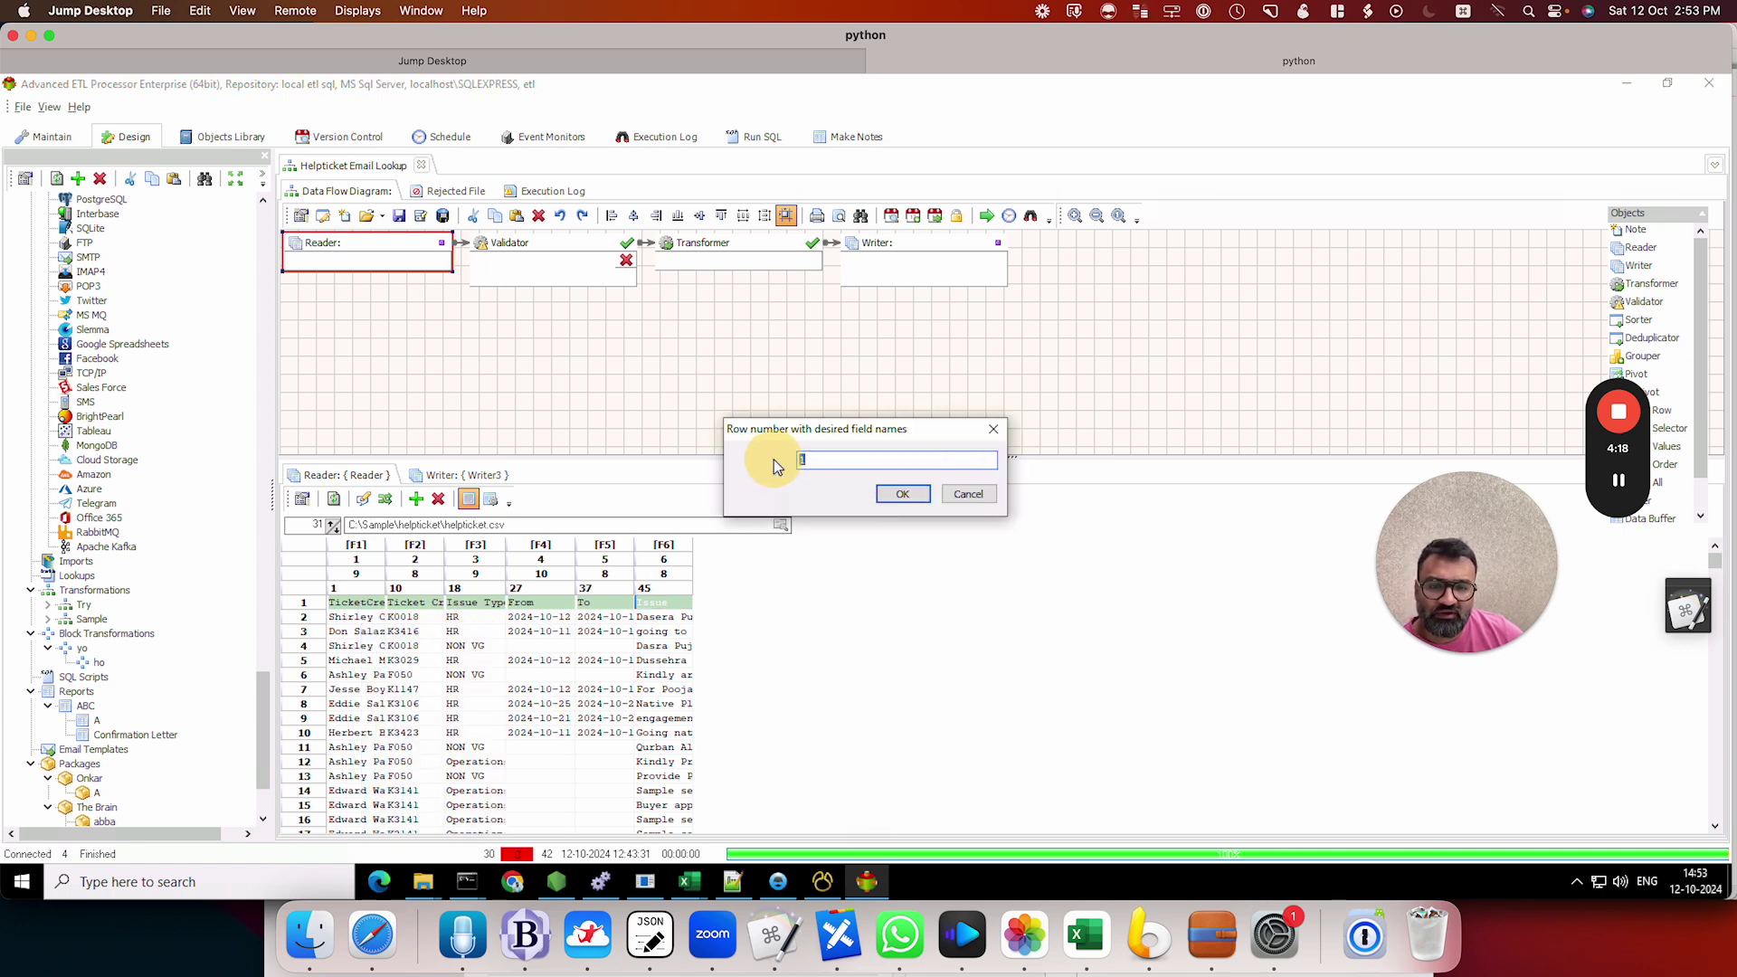
pyautogui.click(902, 495)
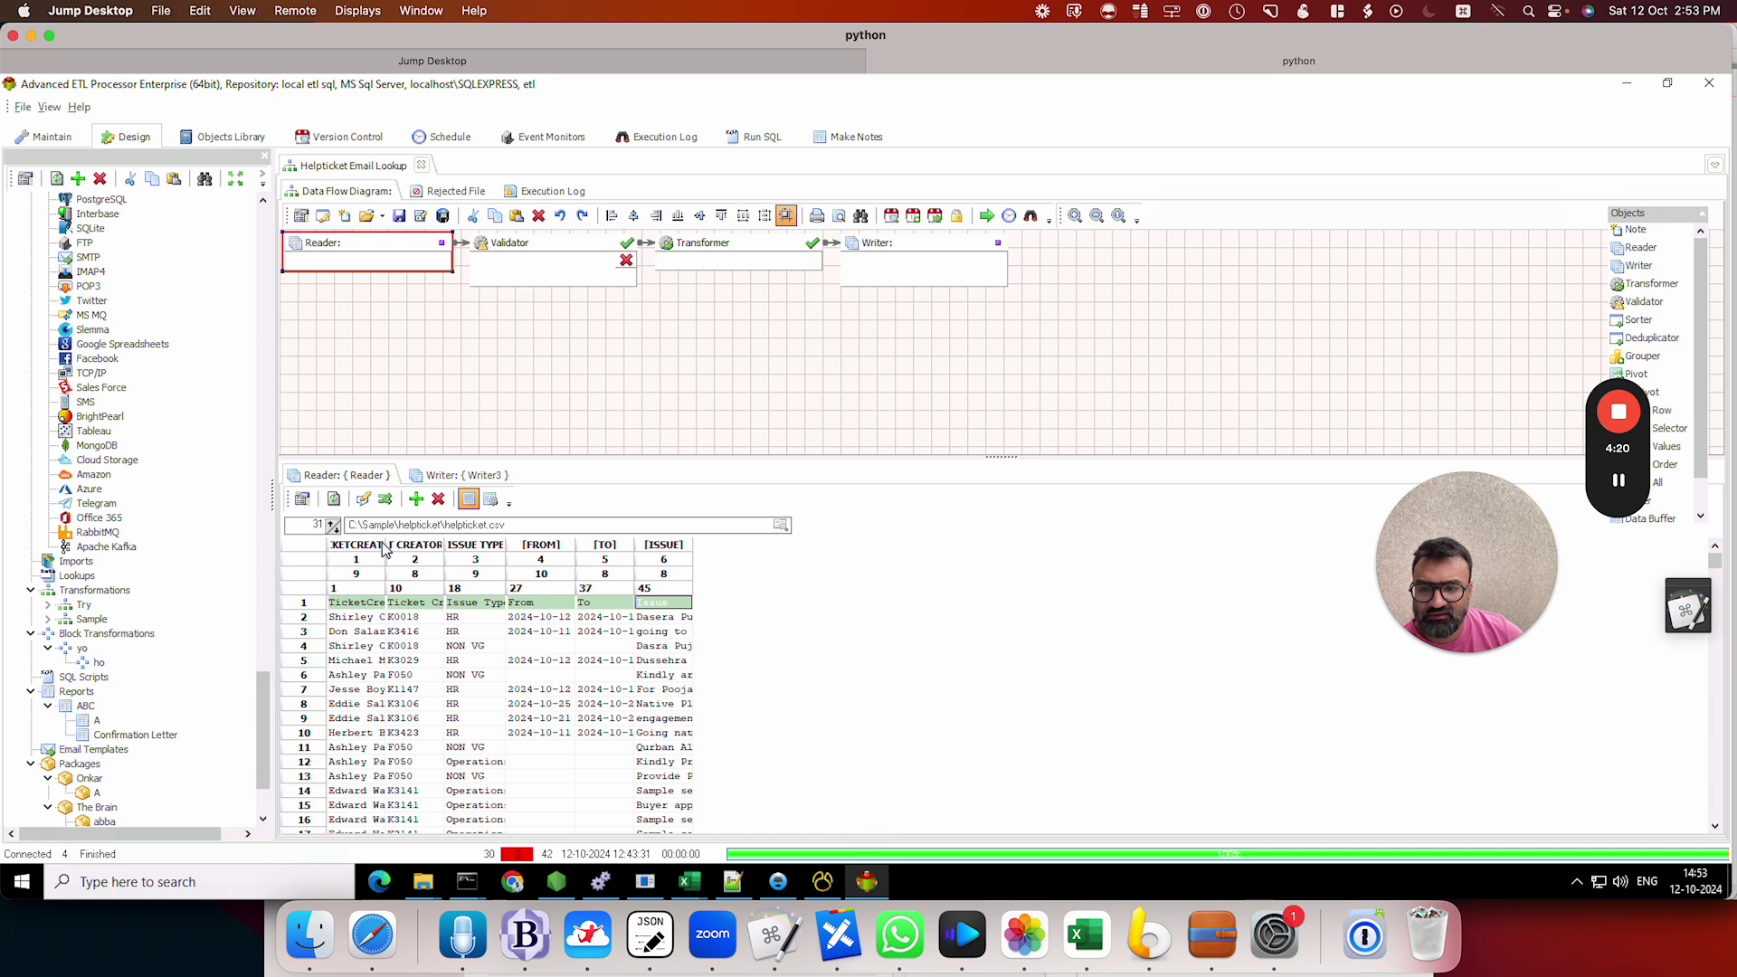
pyautogui.moveTo(389, 543); pyautogui.dragTo(438, 543)
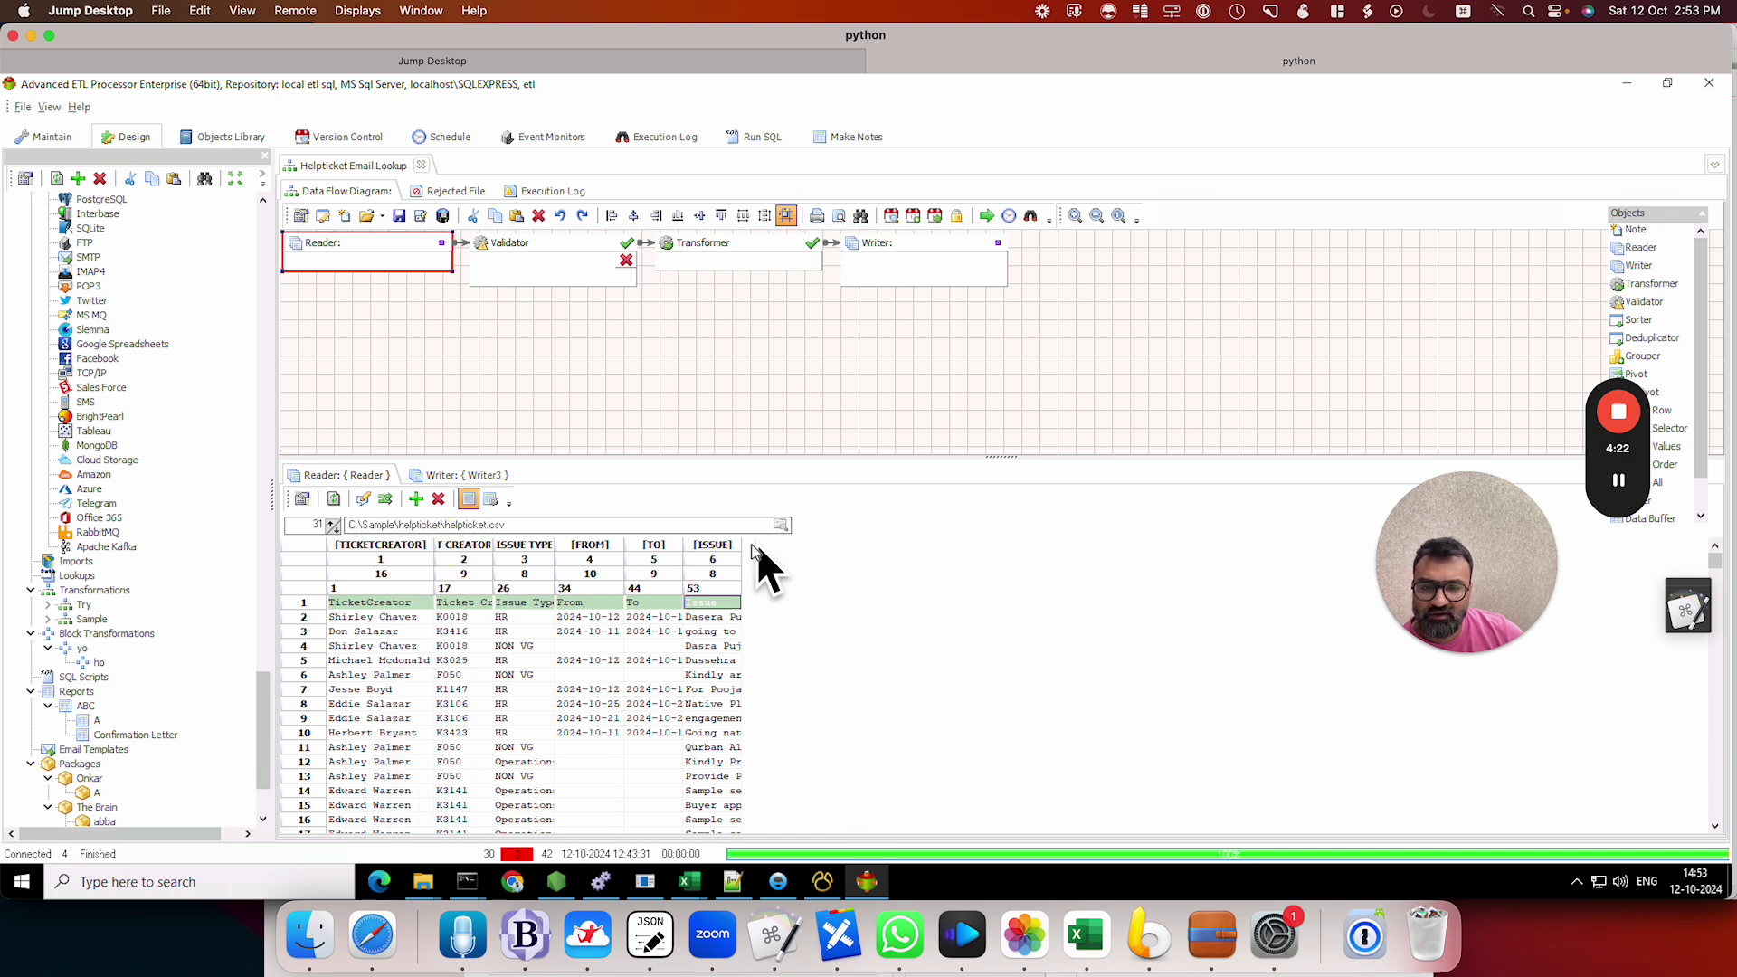
pyautogui.moveTo(742, 540); pyautogui.dragTo(748, 540)
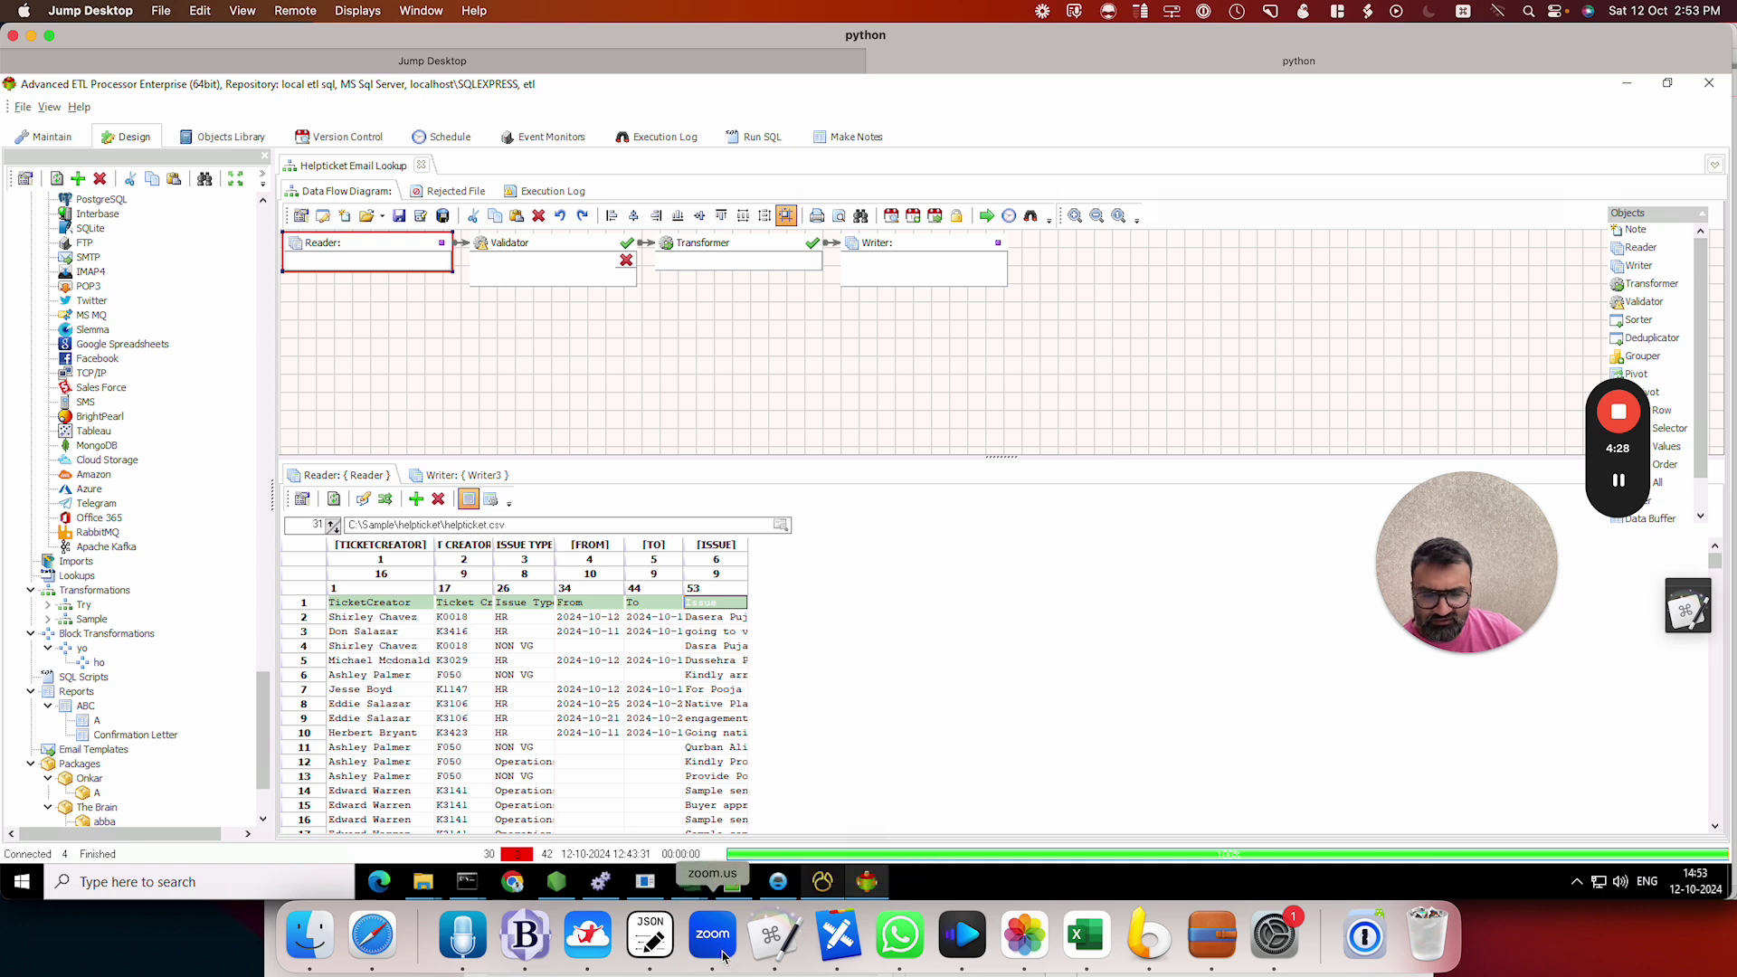
# Step: Switch to Curio, mark Setup Directory and Loading of Files as complete in the checklist, and return to Advanced ETL Processor
pyautogui.click(1214, 940)
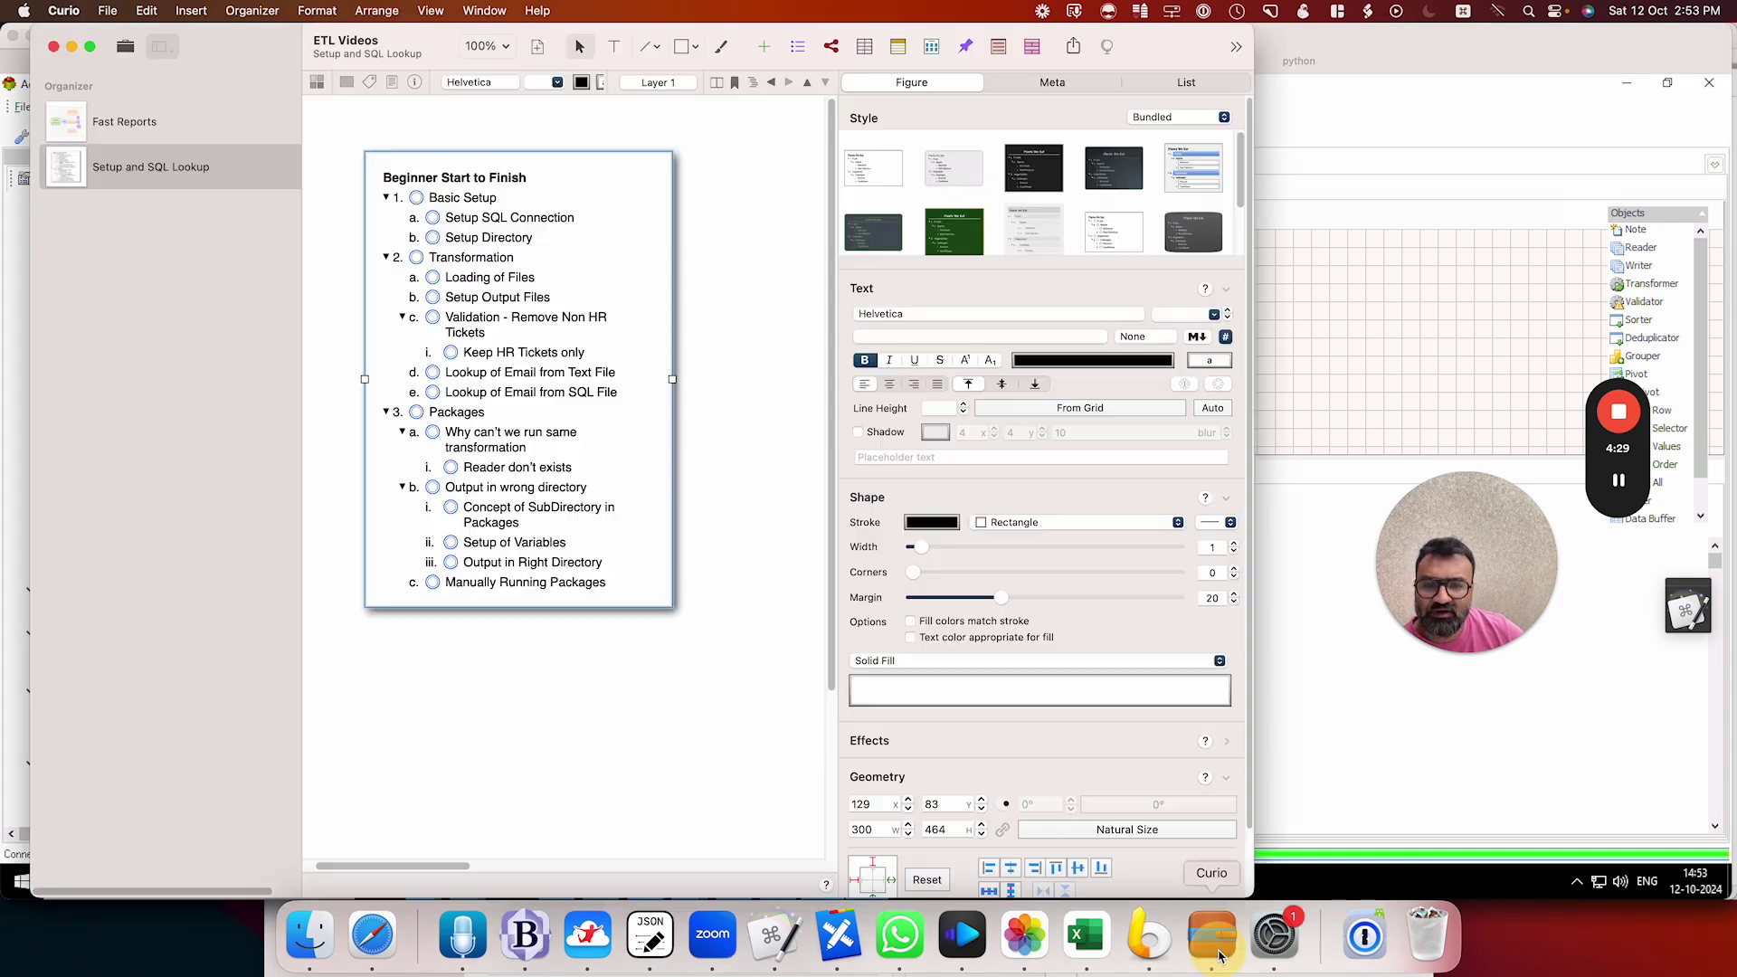
pyautogui.click(432, 239)
pyautogui.click(433, 278)
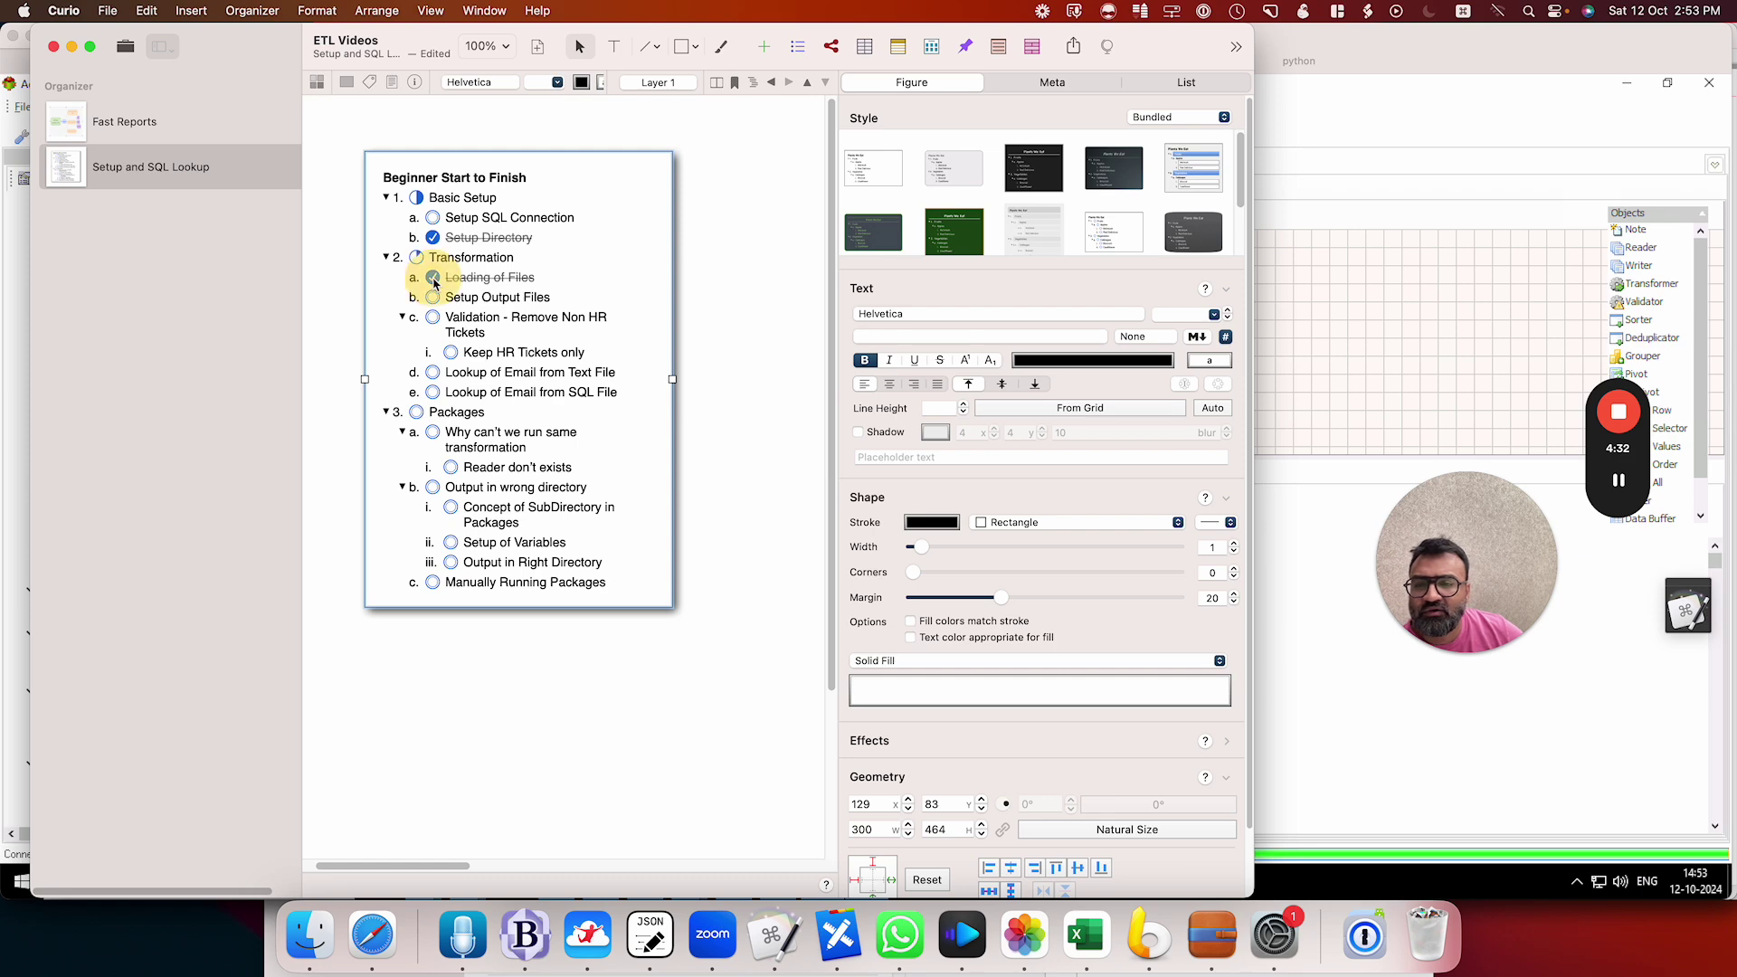
pyautogui.click(1425, 320)
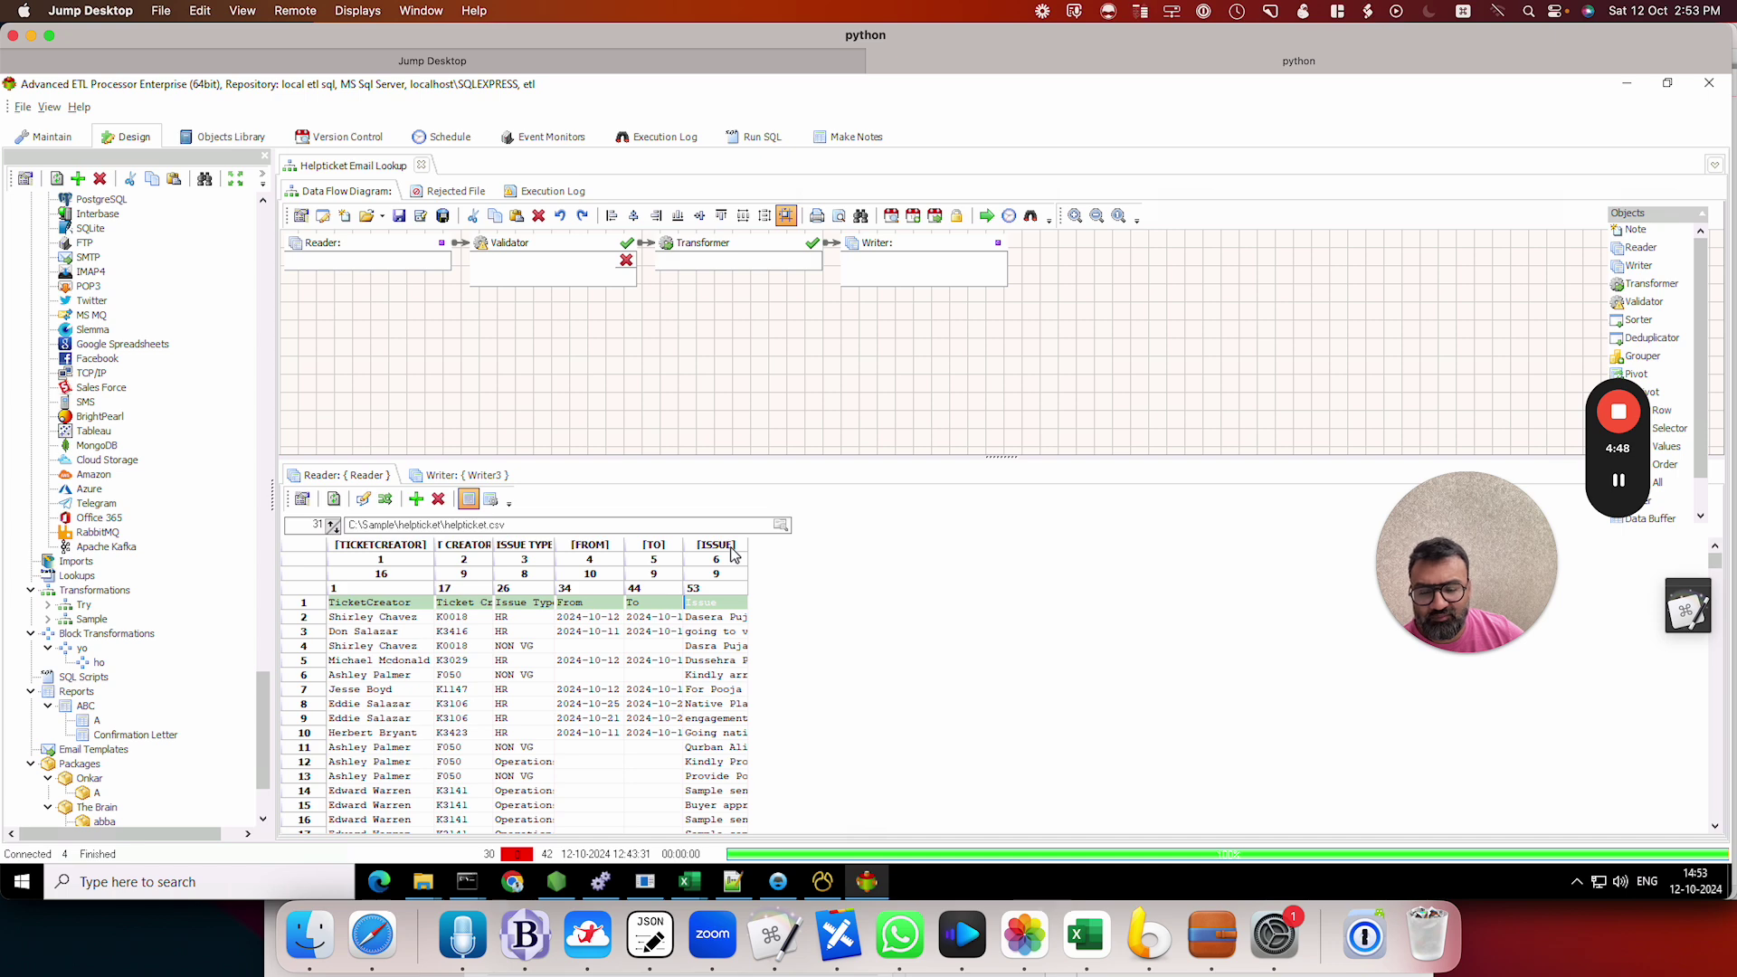
# Step: Select the Writer object in the data flow diagram and open its output file path for editing
pyautogui.click(931, 243)
pyautogui.click(460, 476)
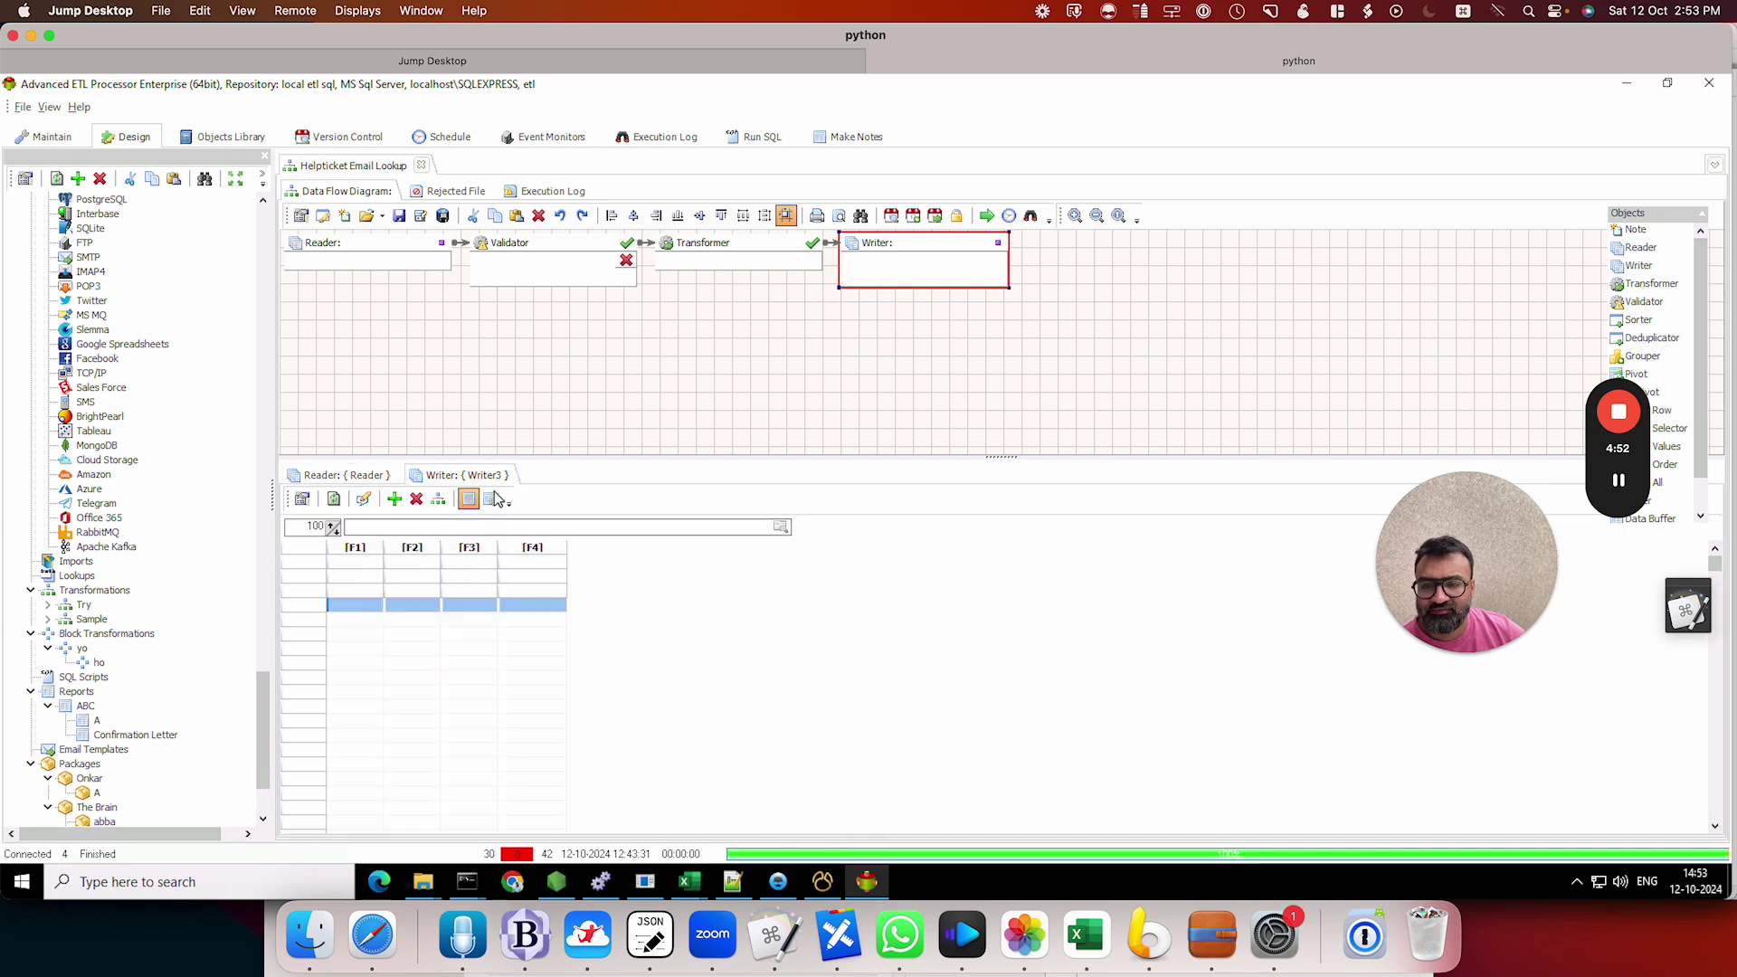
pyautogui.click(719, 527)
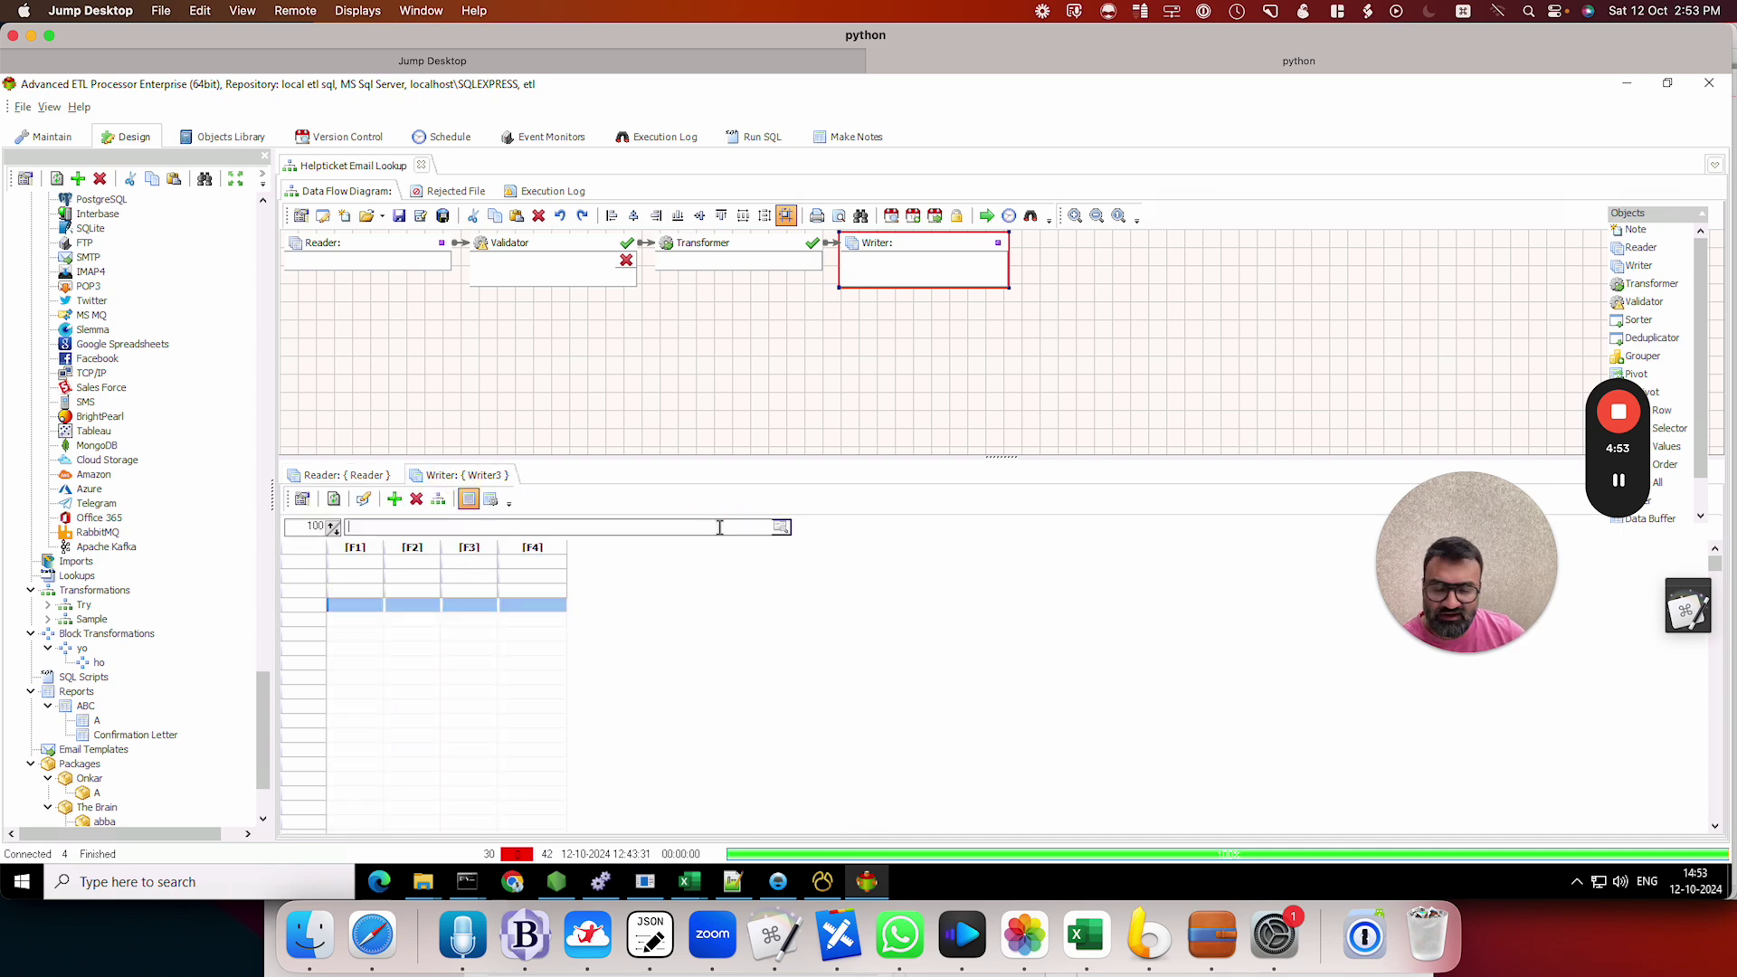
pyautogui.click(781, 527)
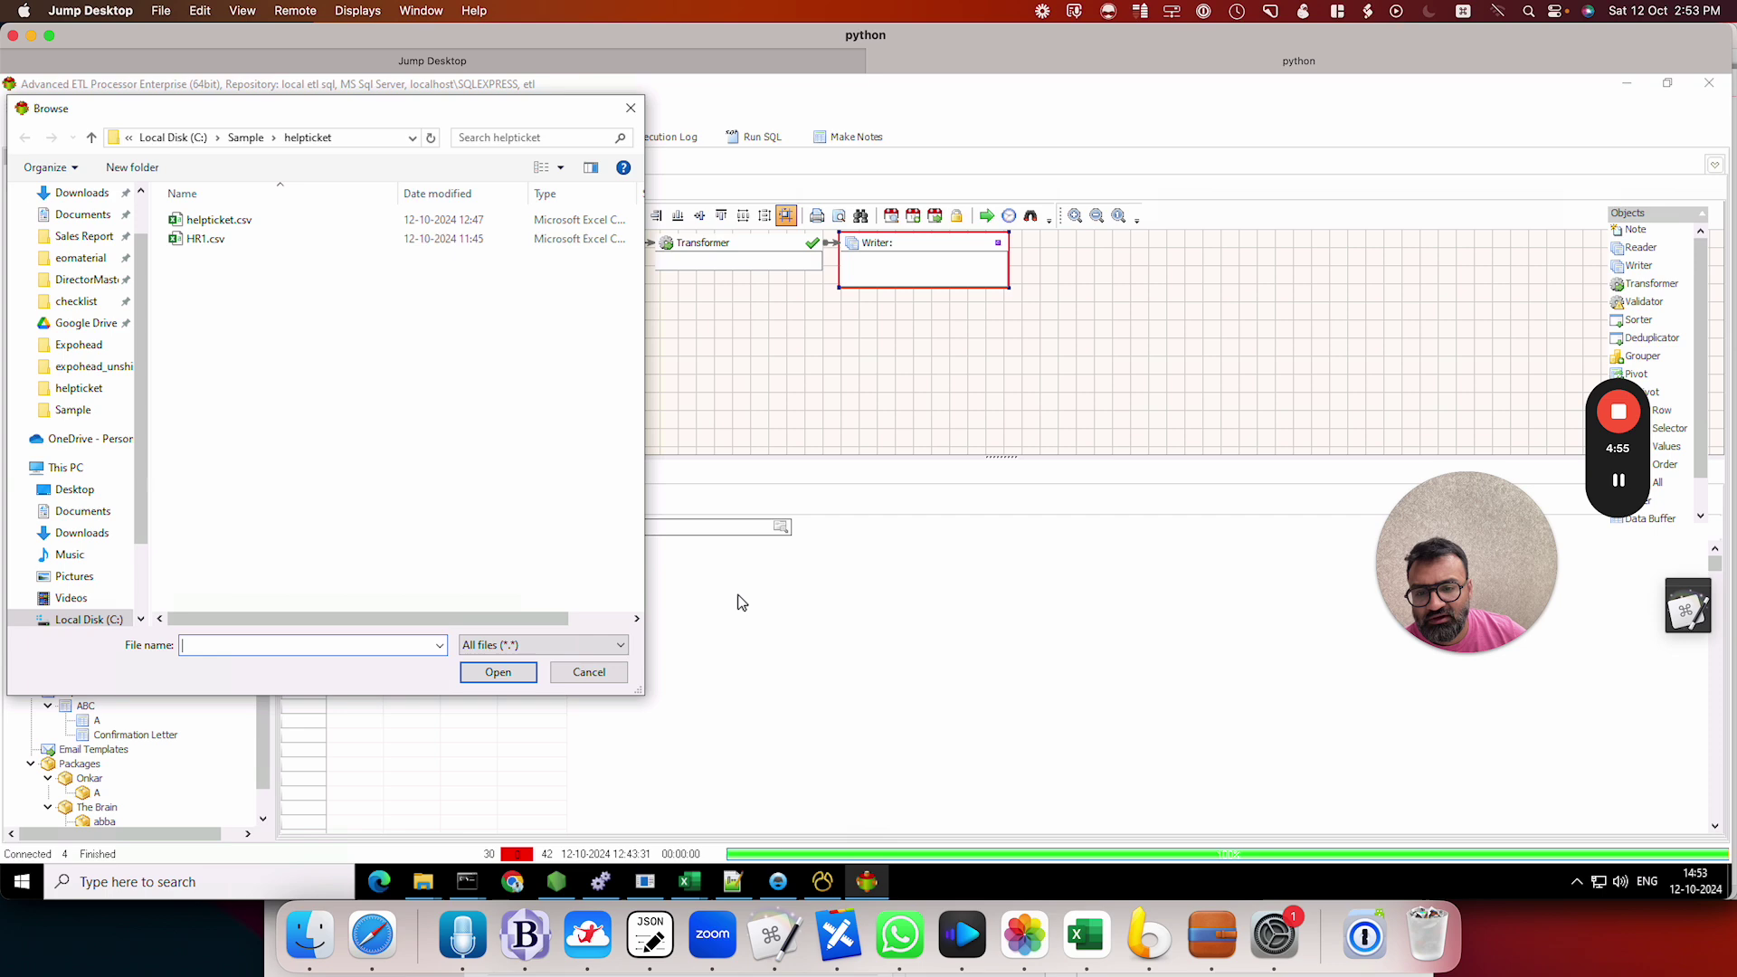
pyautogui.click(589, 672)
pyautogui.click(781, 528)
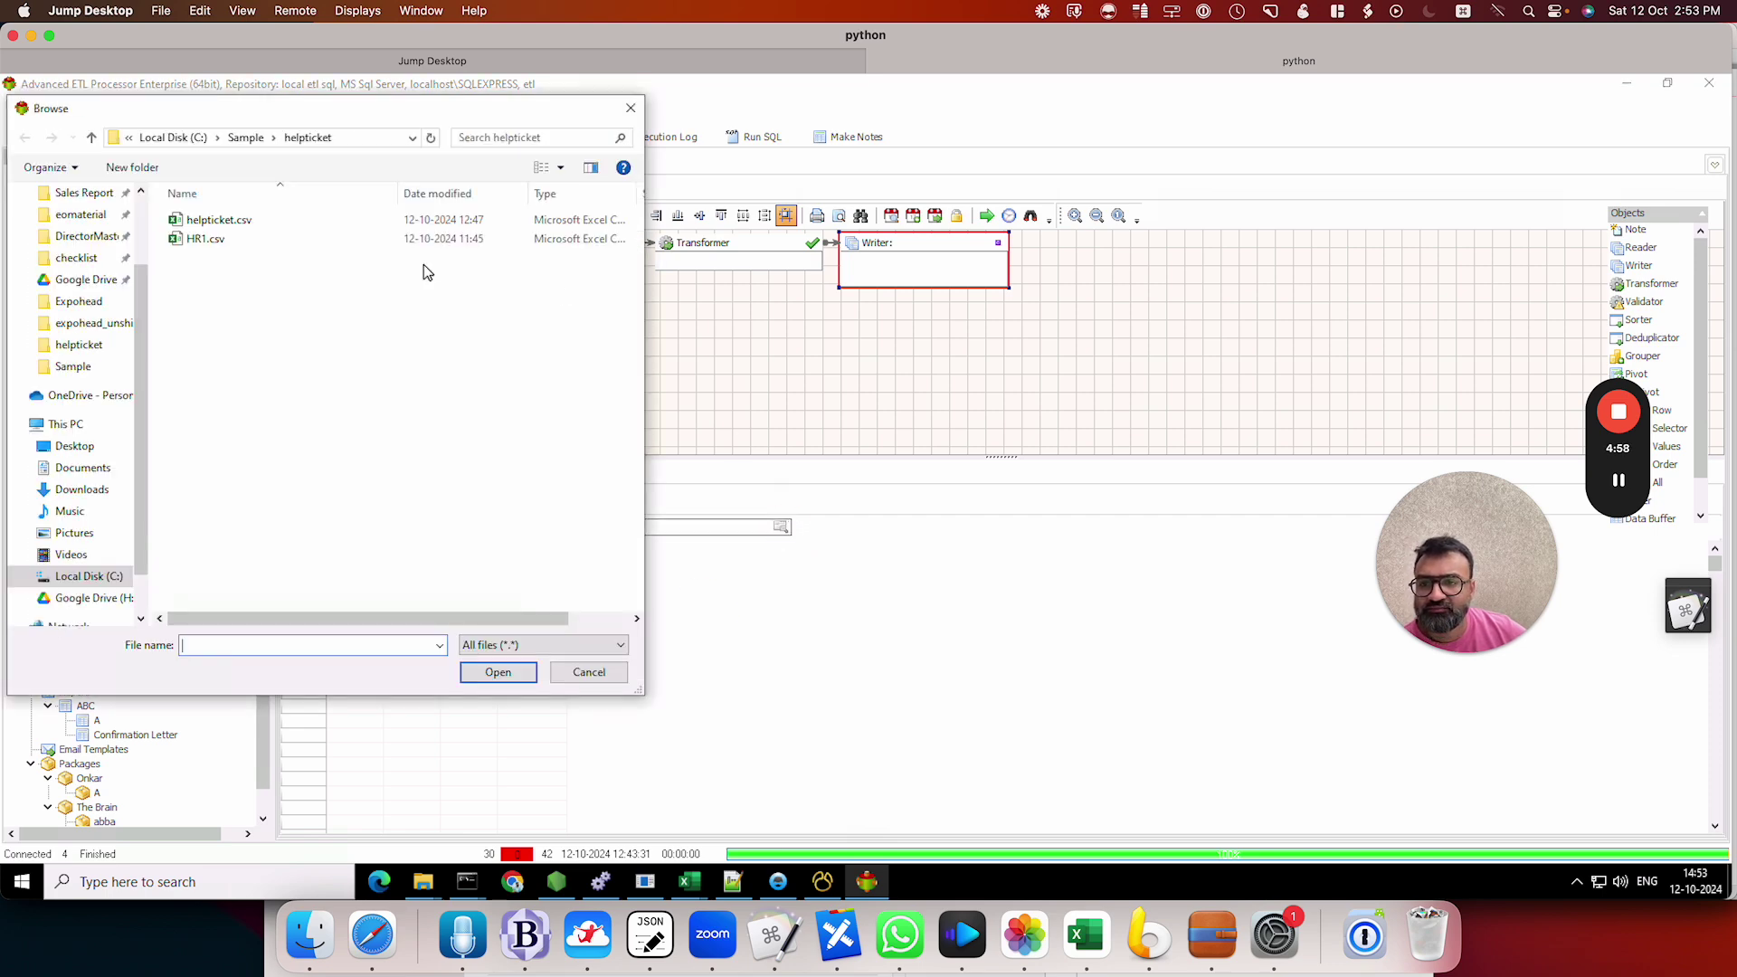
pyautogui.click(586, 674)
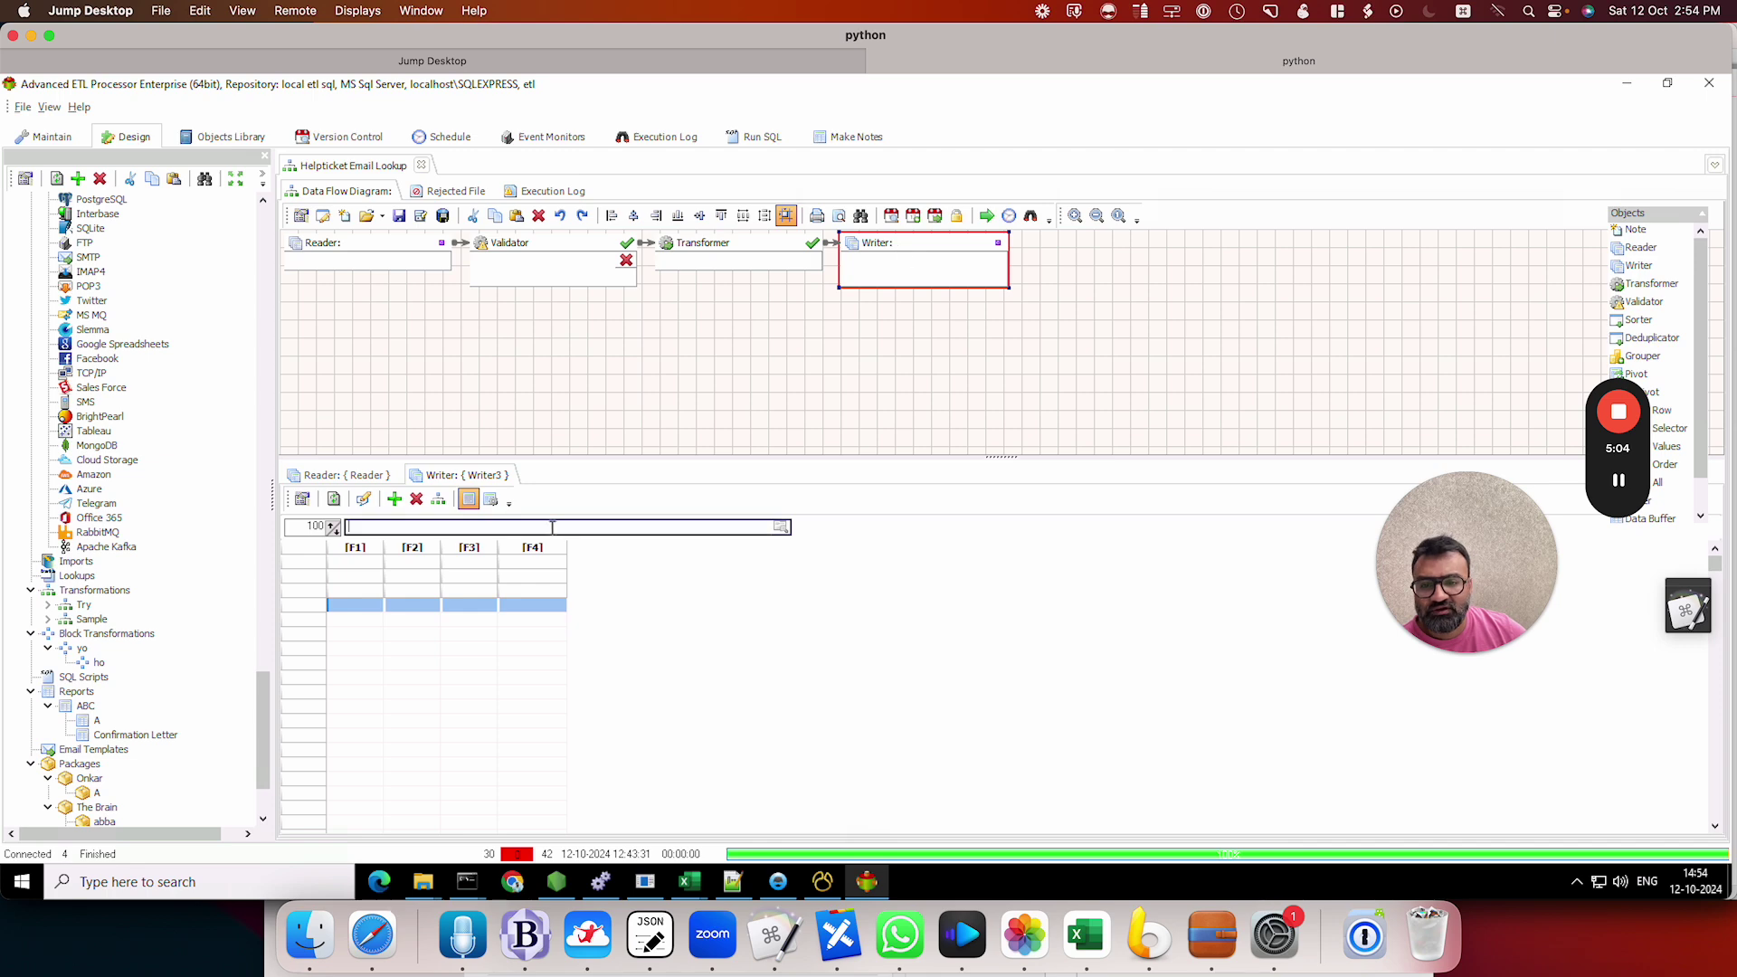
# Step: Set the Writer's output file to C:\sample\helpticket\output.csv
pyautogui.write('C')
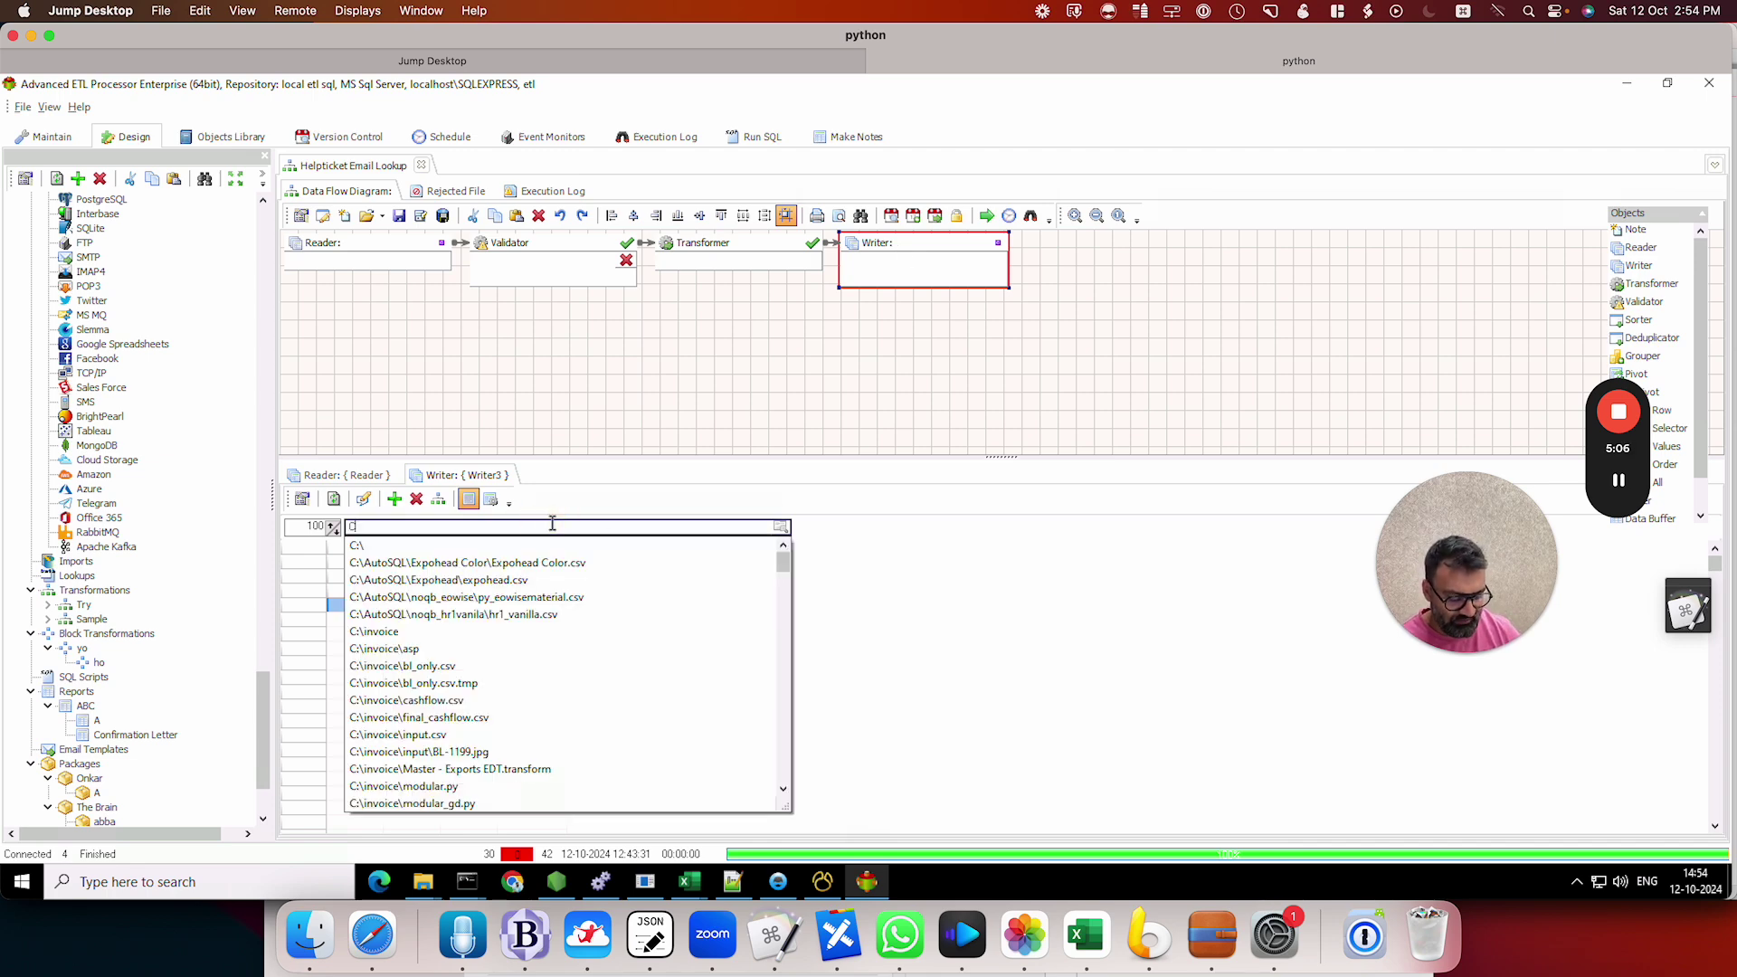
pyautogui.write(':\\sample\\')
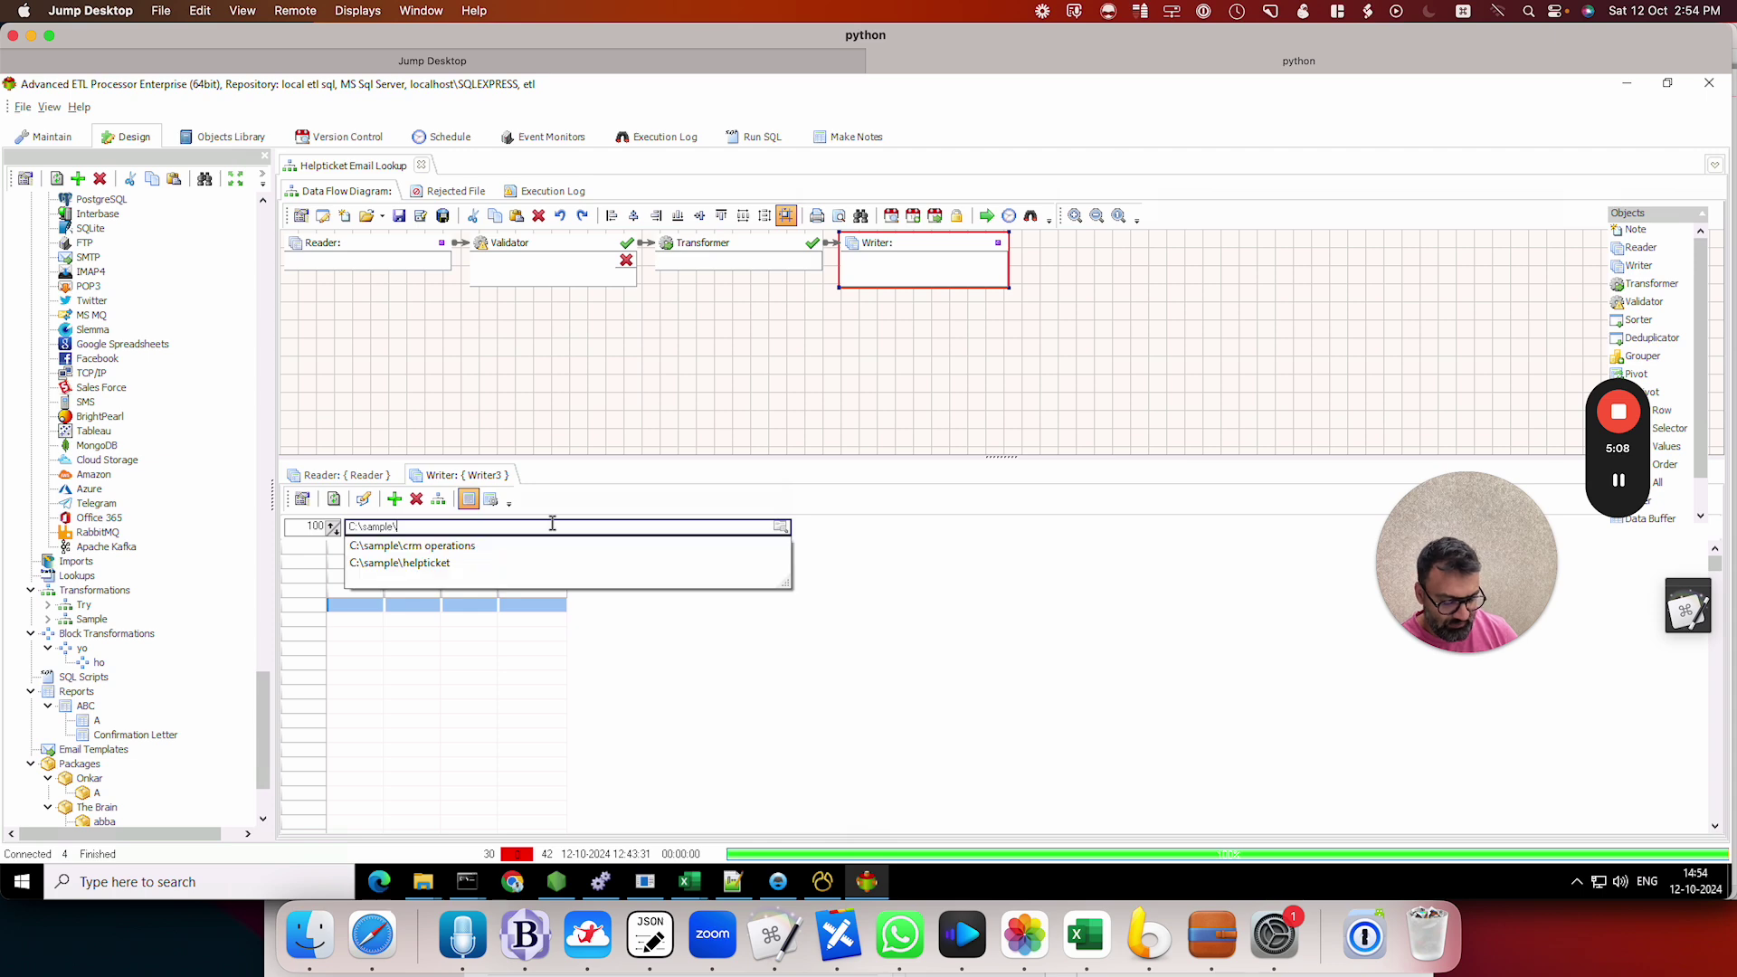
pyautogui.write('helpt')
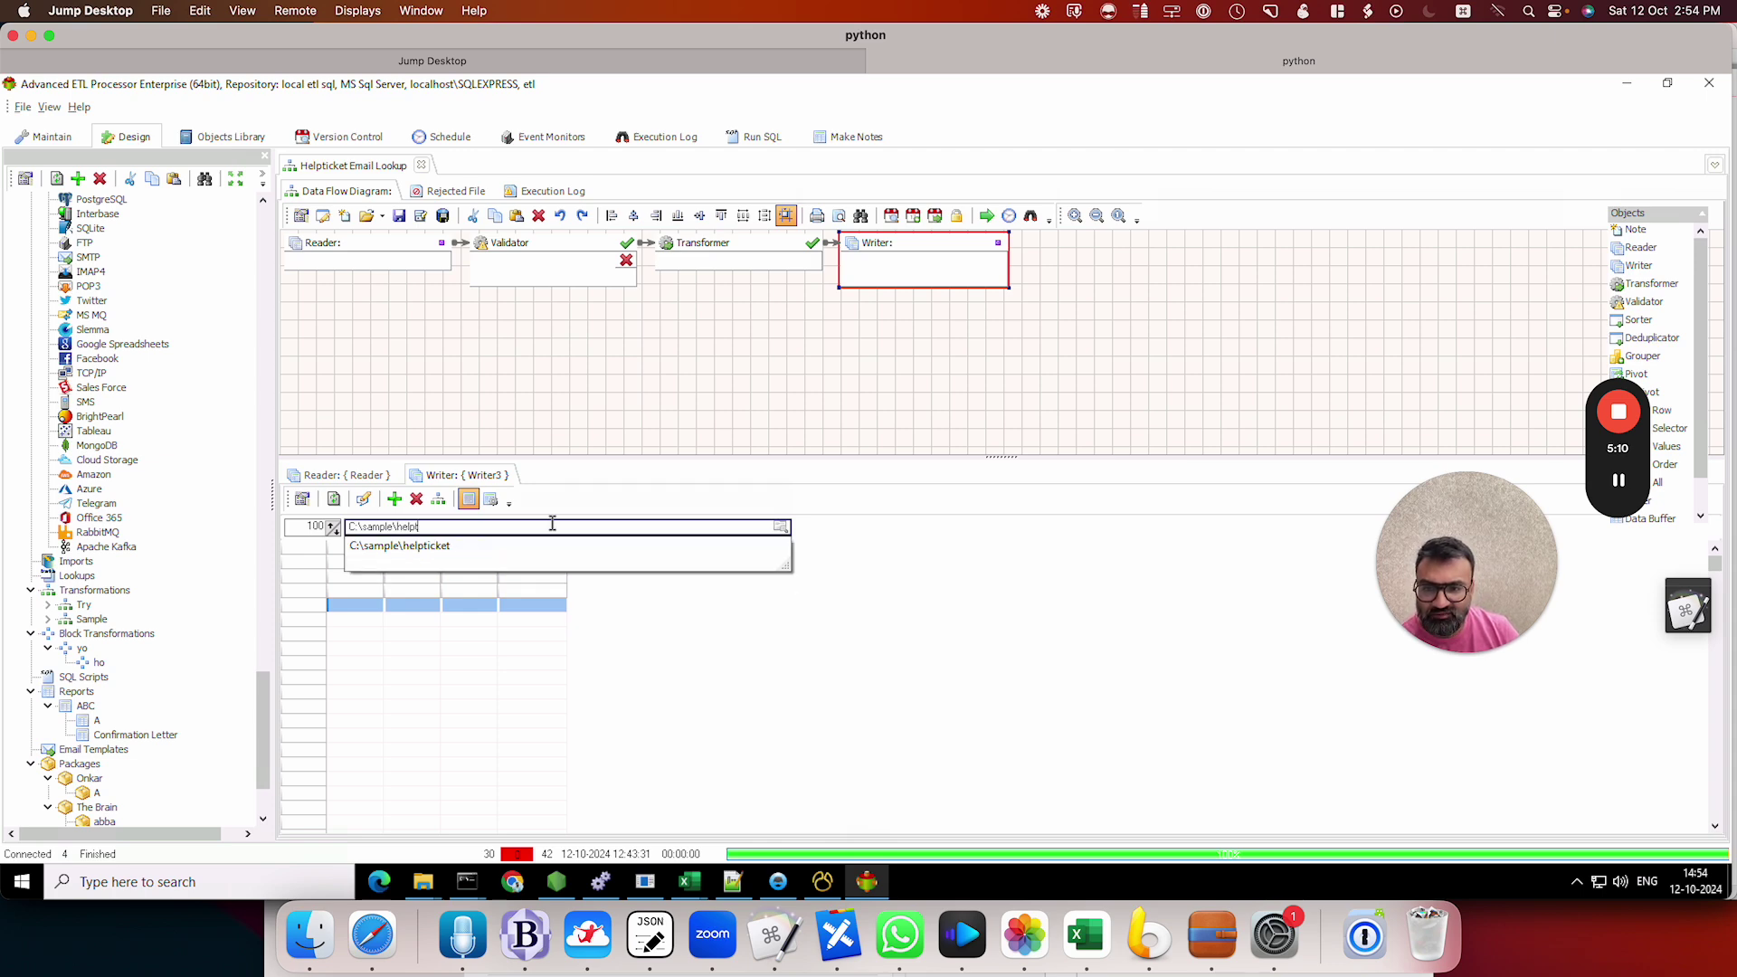
pyautogui.write('icket\\output.csv')
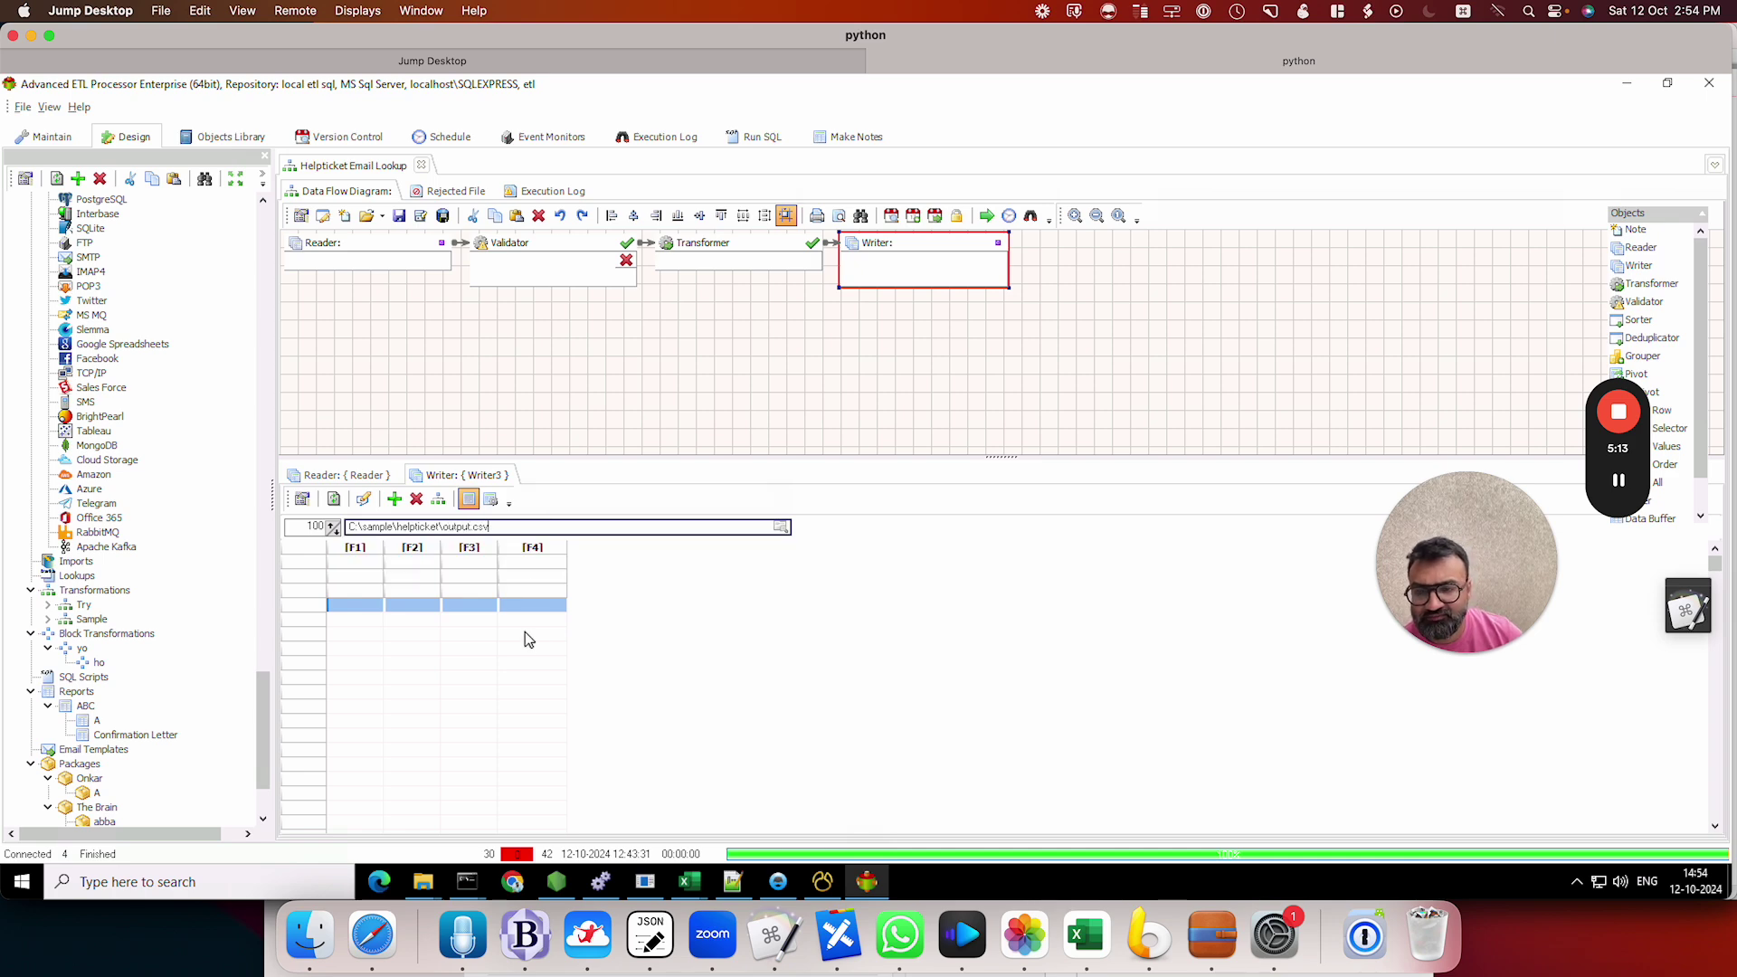
pyautogui.click(534, 634)
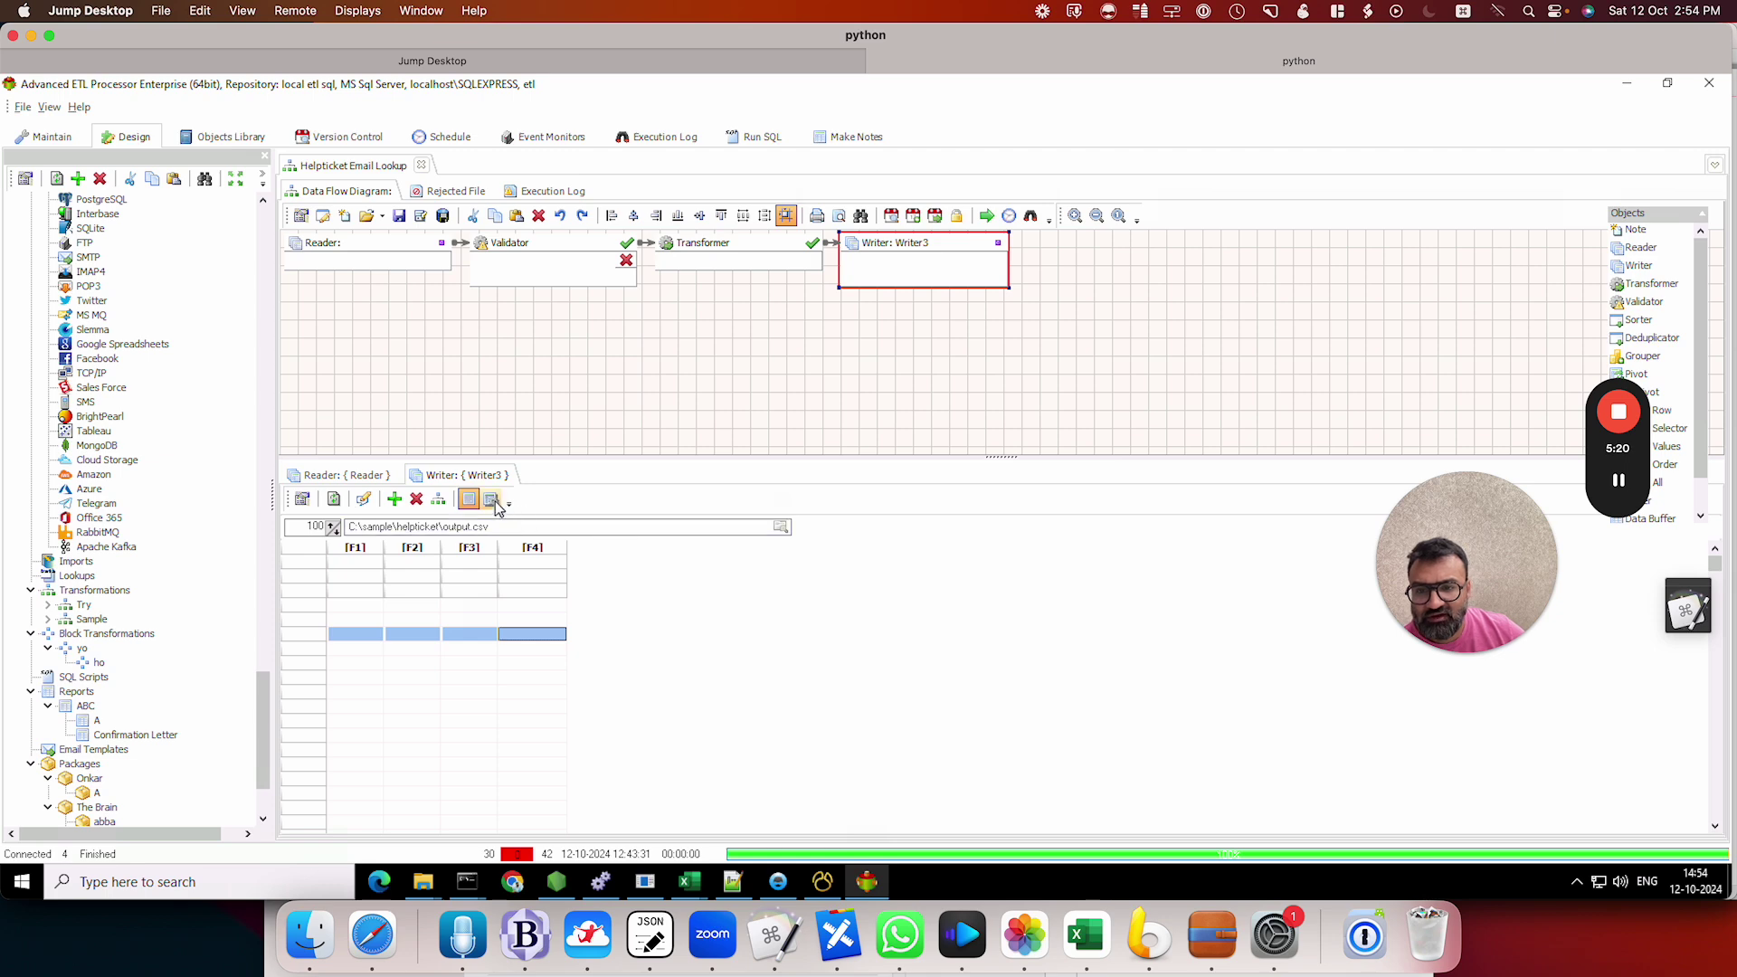
# Step: Copy the fields from source Reader to target Writer3 and show the Writer's fields as a list with lengths
pyautogui.click(438, 511)
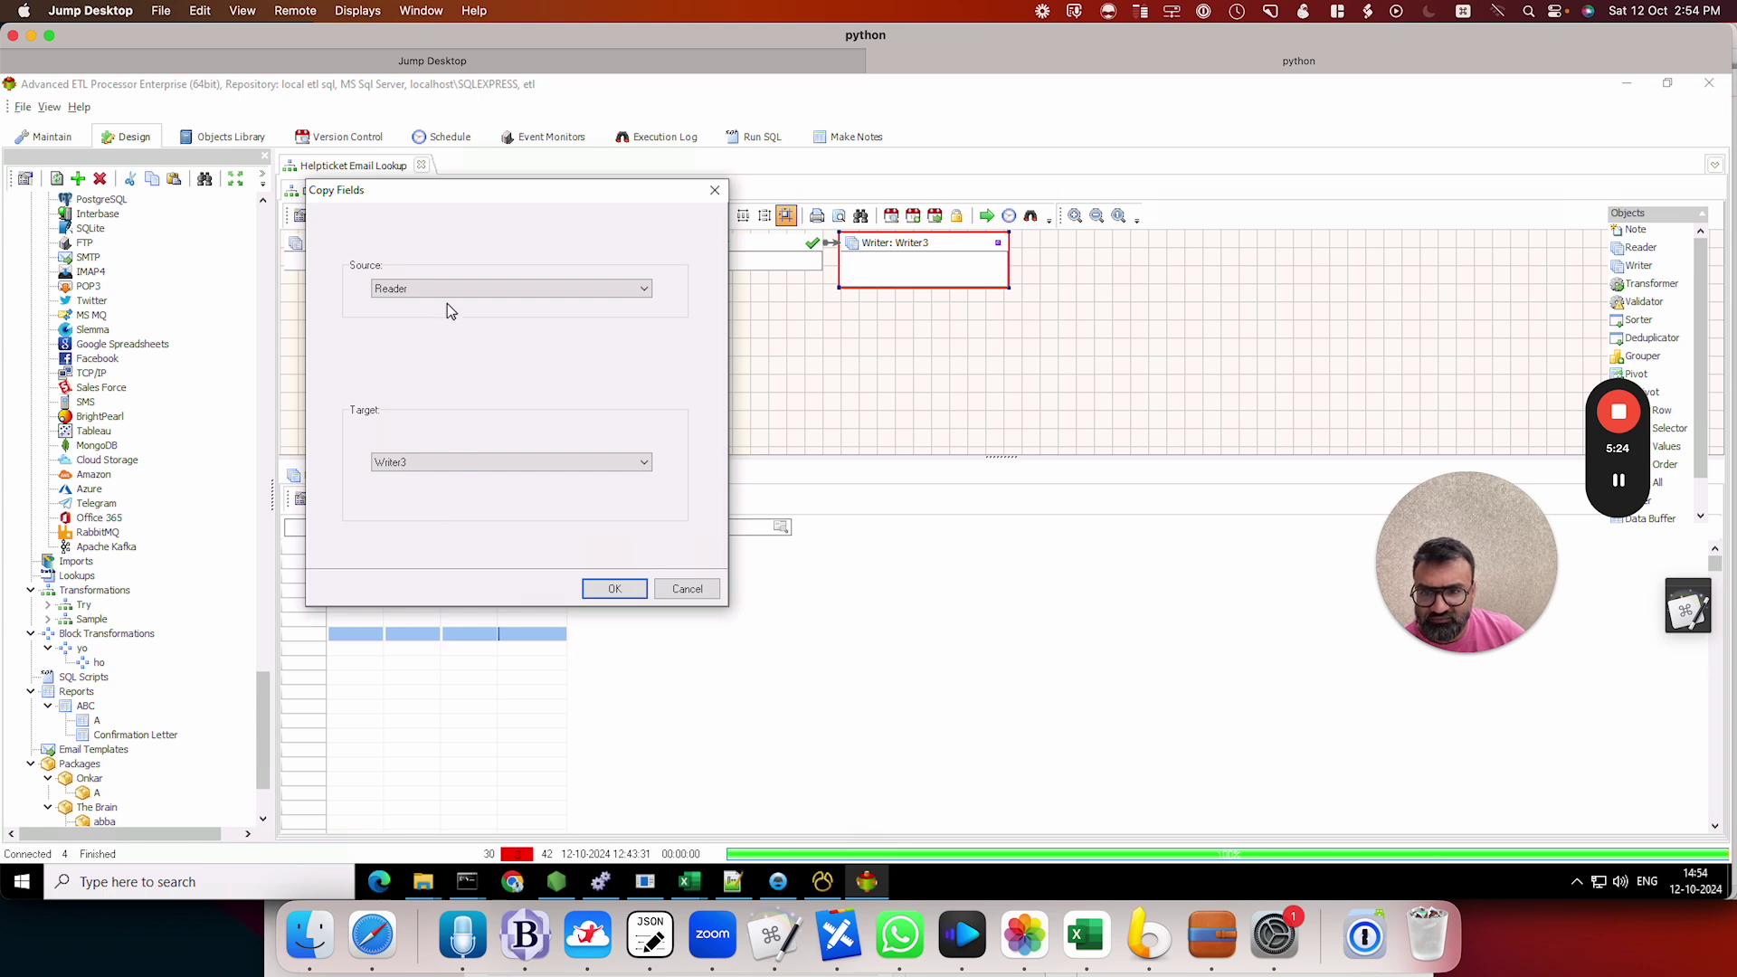
pyautogui.moveTo(502, 190); pyautogui.dragTo(924, 222)
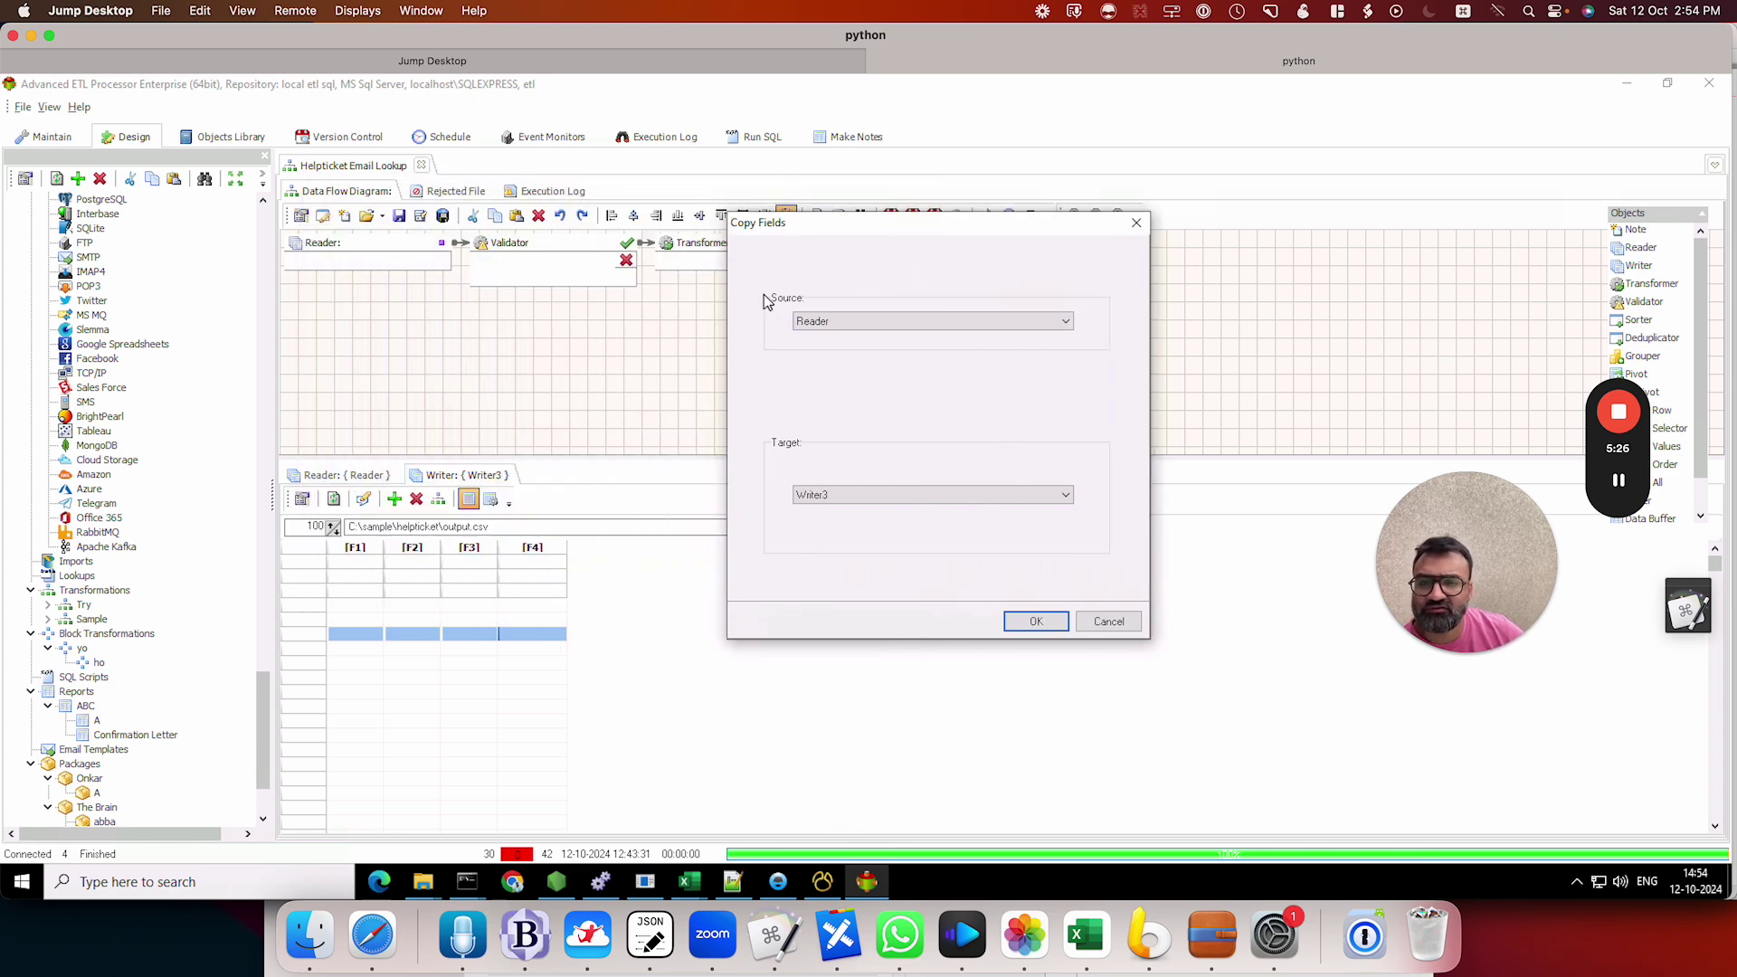
pyautogui.click(830, 322)
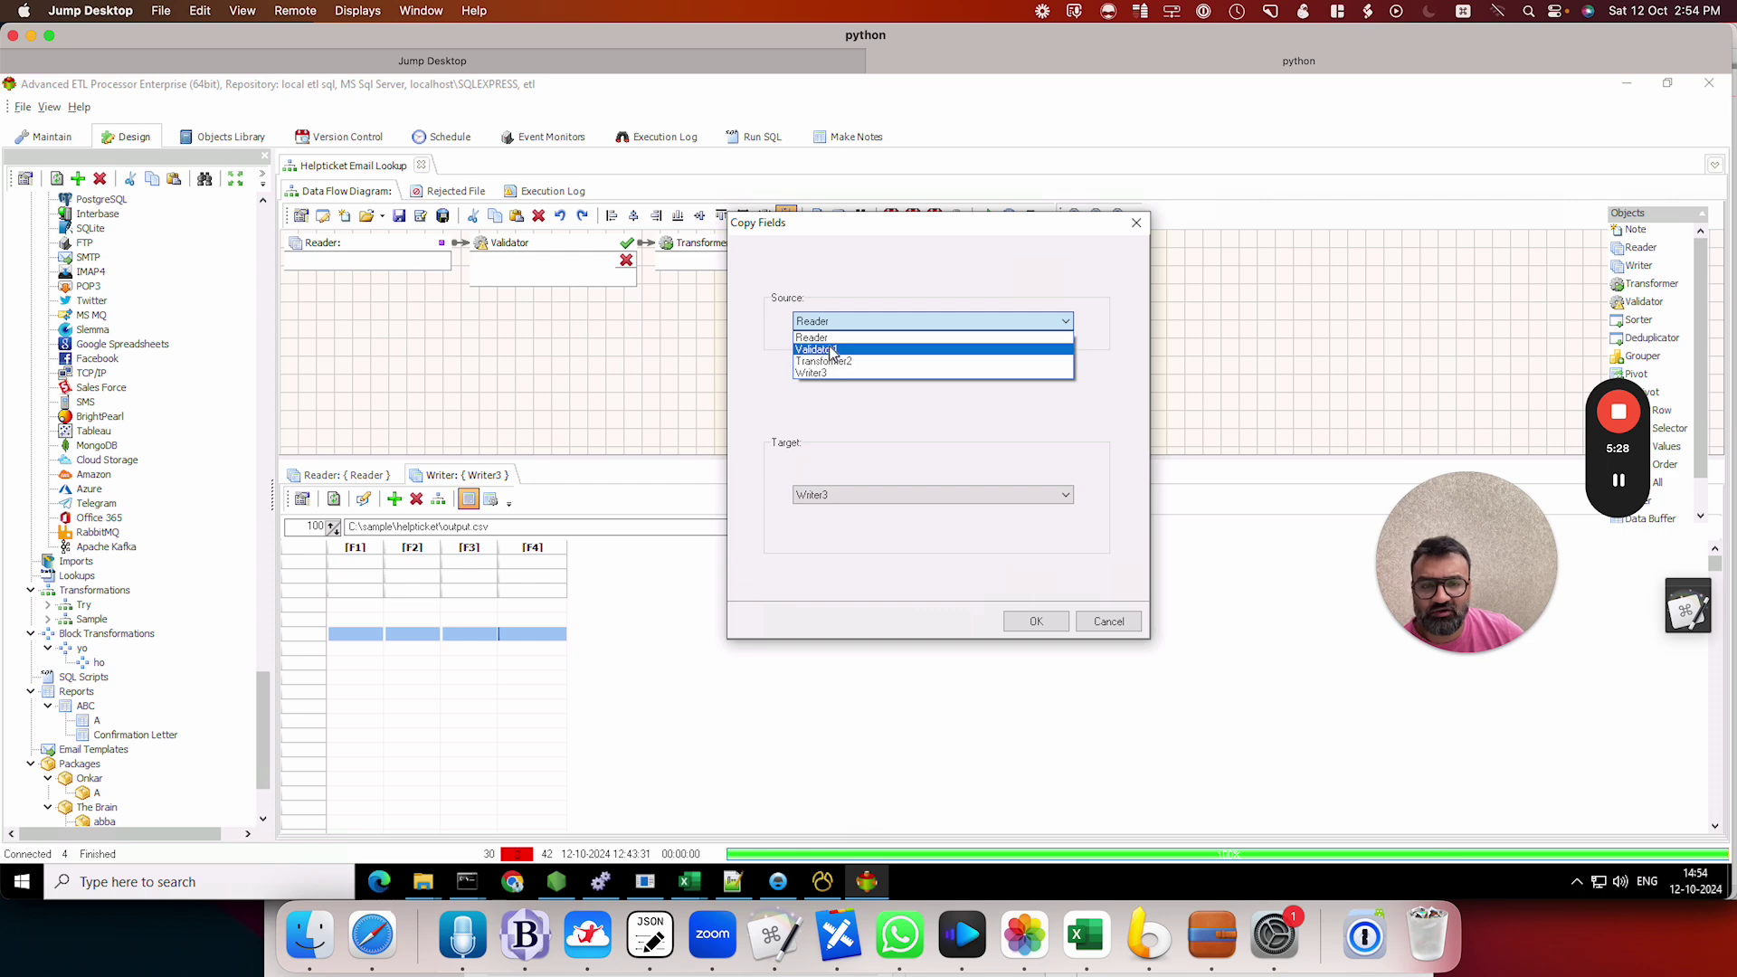
pyautogui.click(828, 340)
pyautogui.click(1037, 622)
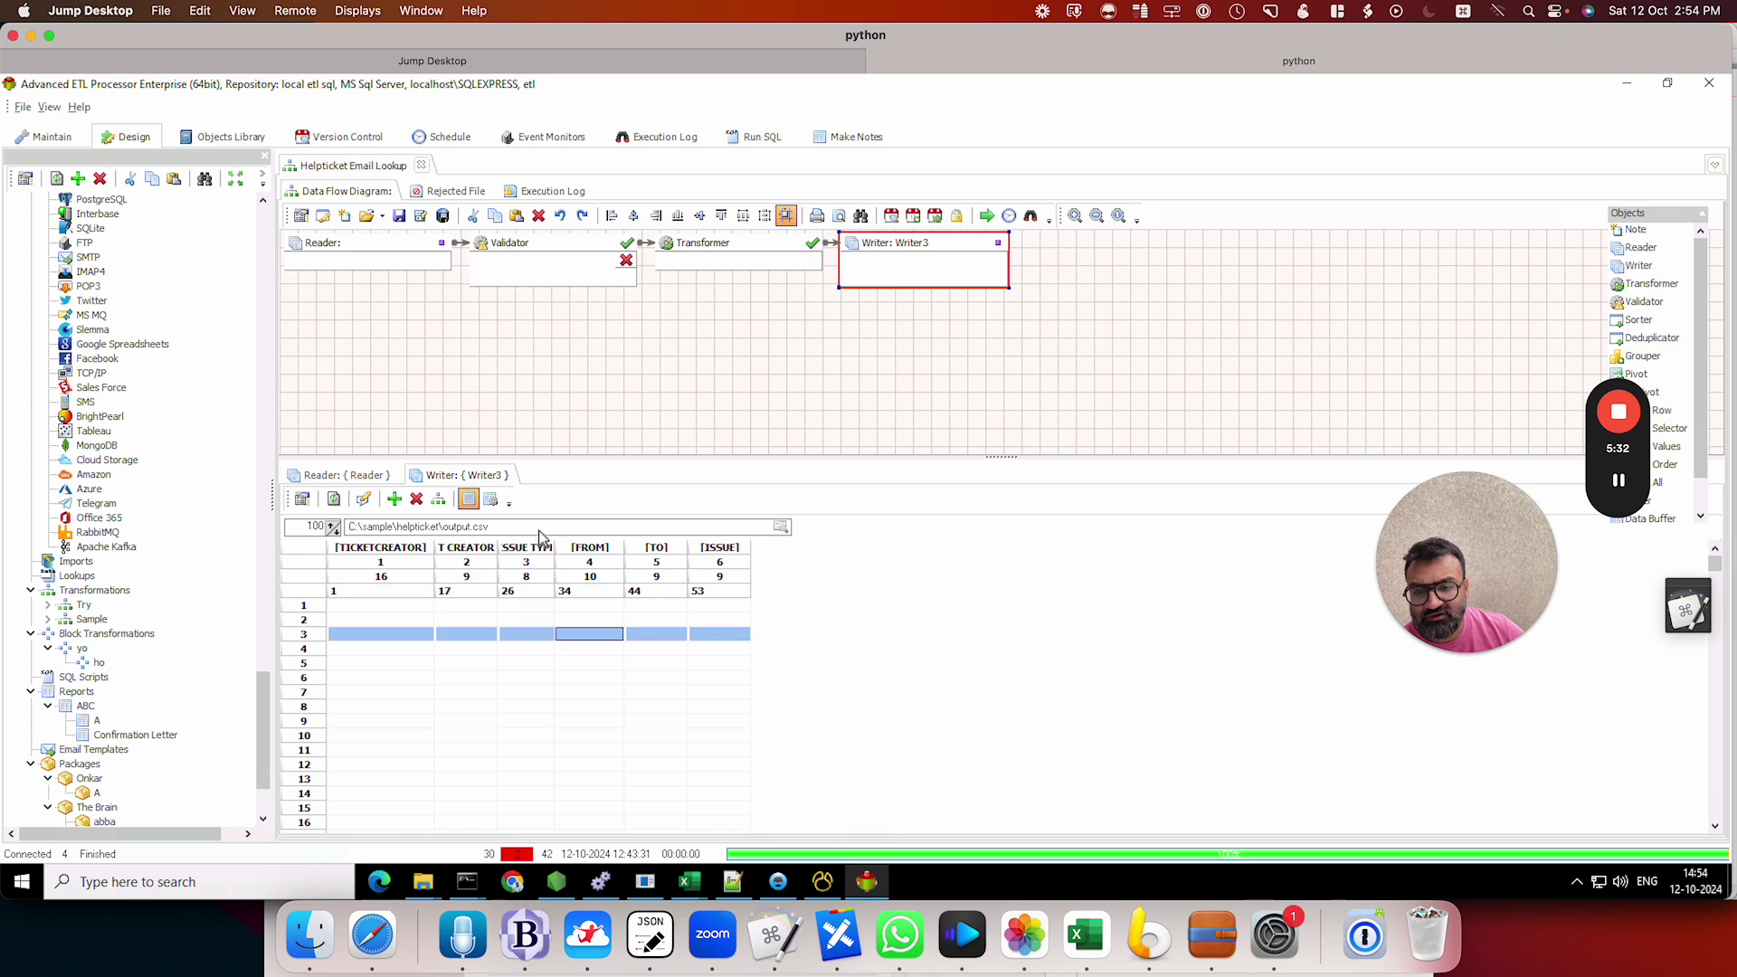
pyautogui.click(491, 502)
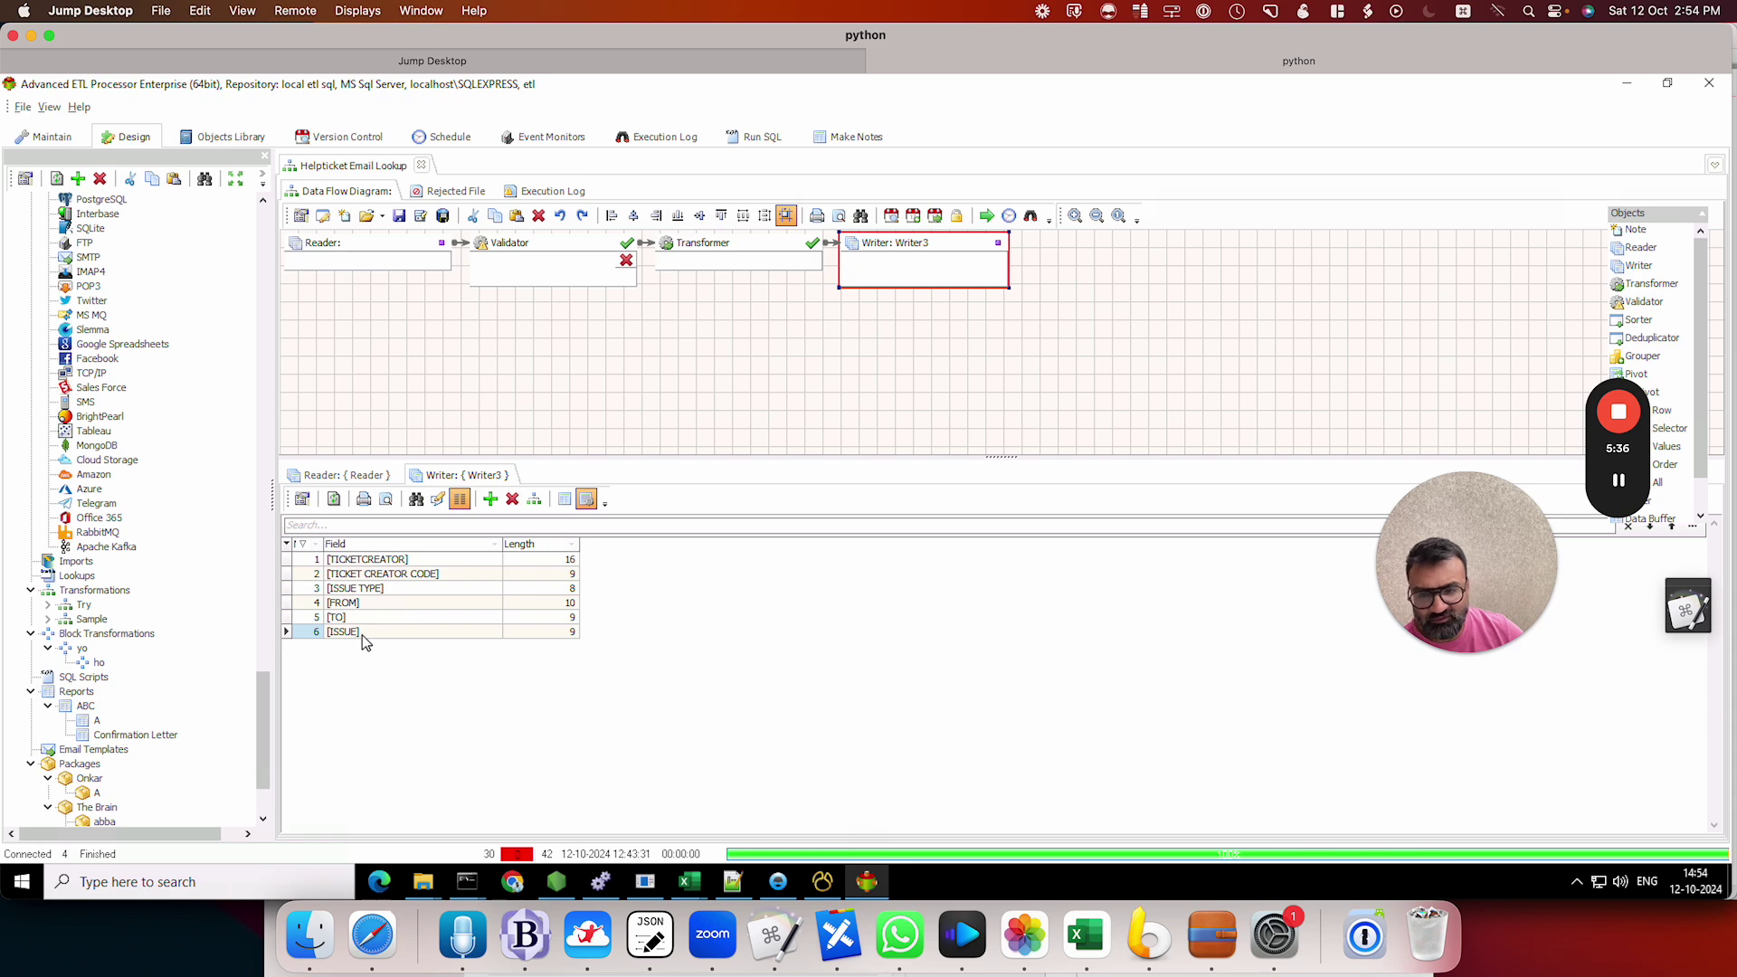
# Step: Add a new field named Email to the Writer's field list
pyautogui.click(494, 505)
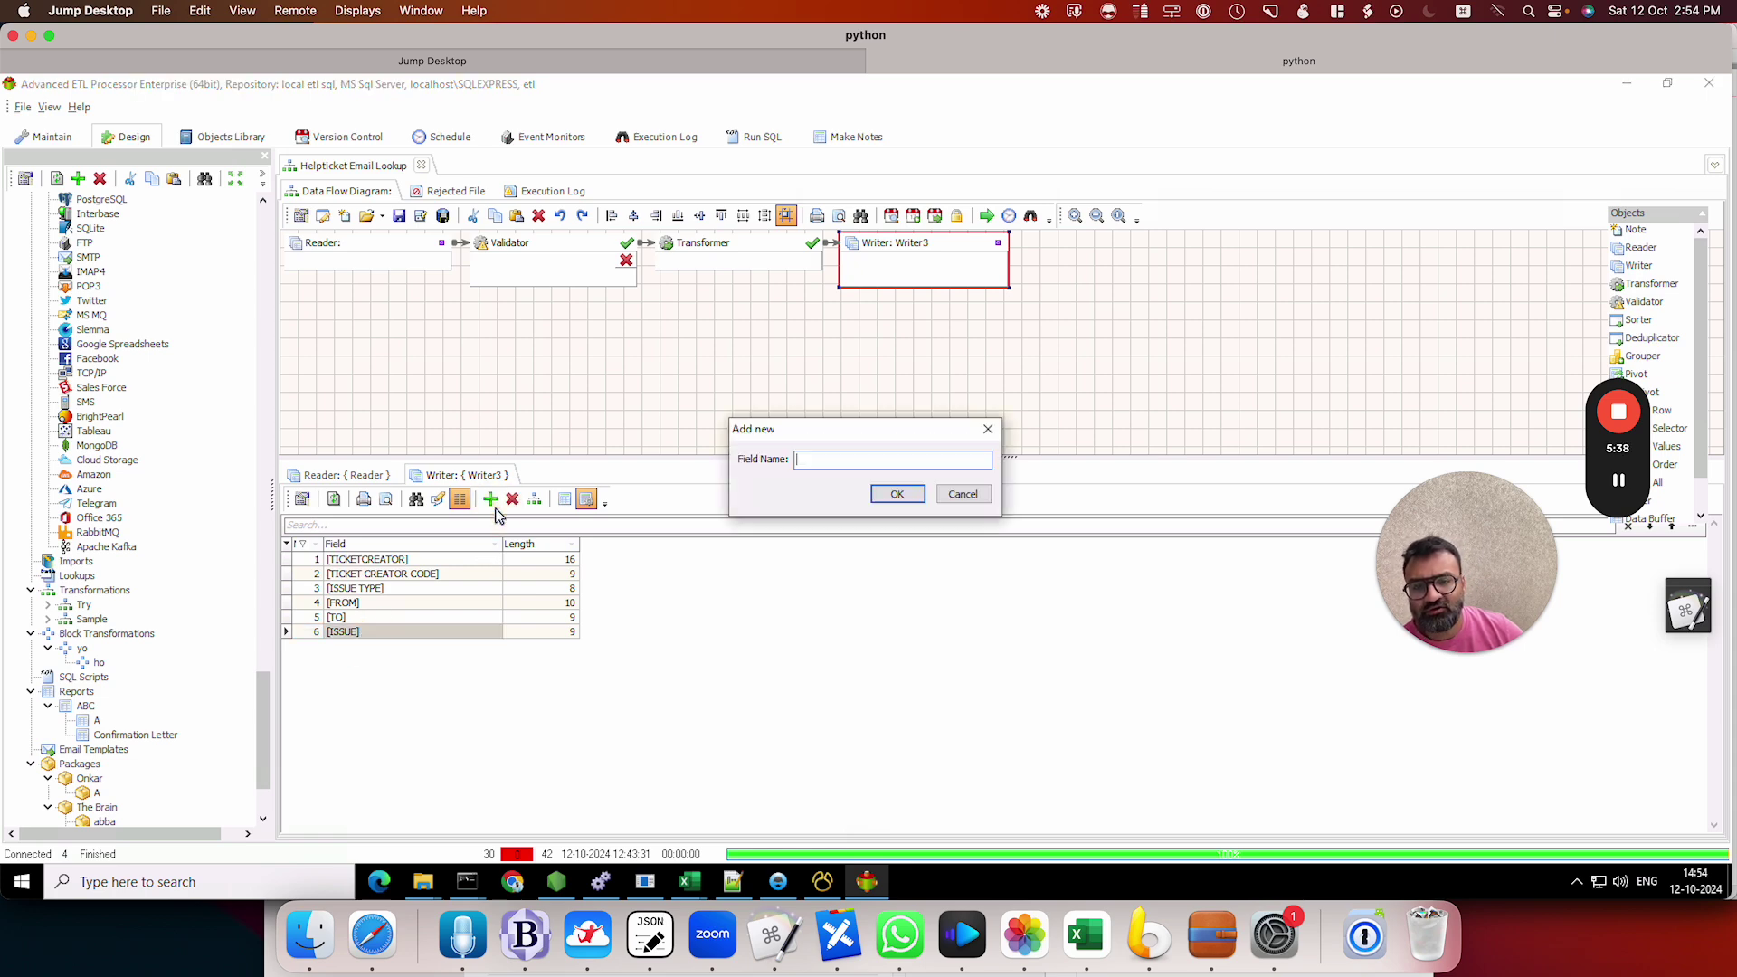
pyautogui.click(892, 494)
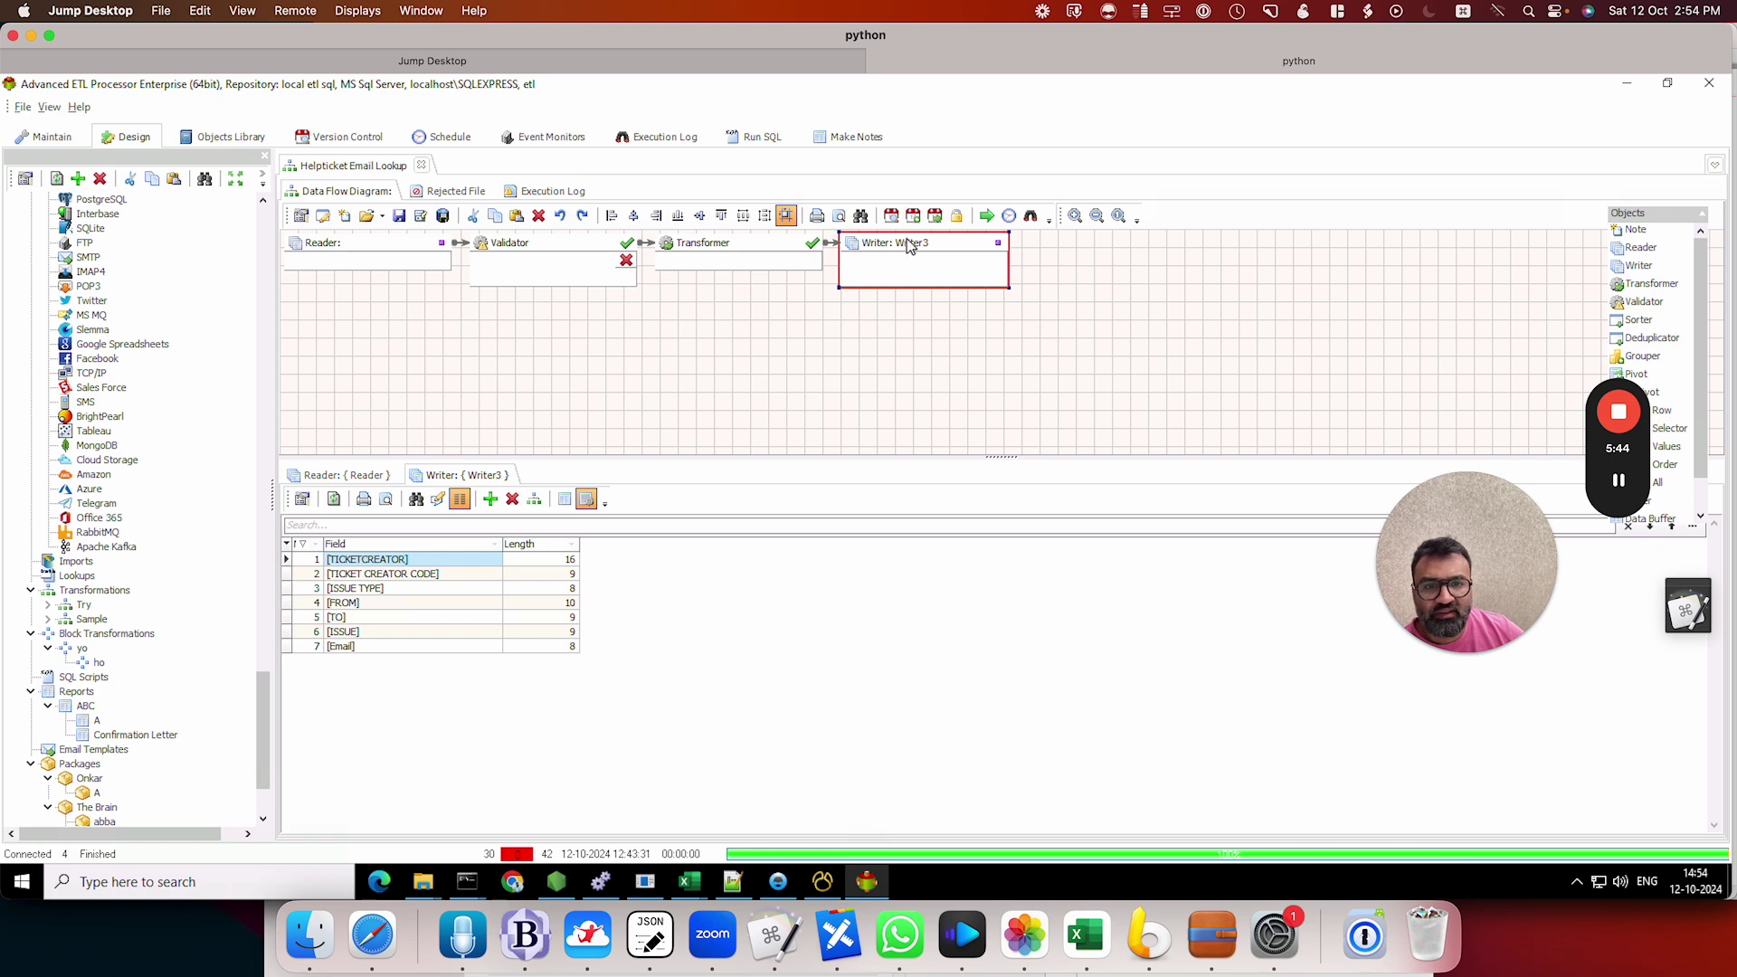
# Step: Spread the Writer, Transformer and Validator apart in the data flow diagram and display the Reader's ticket data
pyautogui.moveTo(909, 243); pyautogui.dragTo(1237, 259)
pyautogui.moveTo(708, 261); pyautogui.dragTo(966, 273)
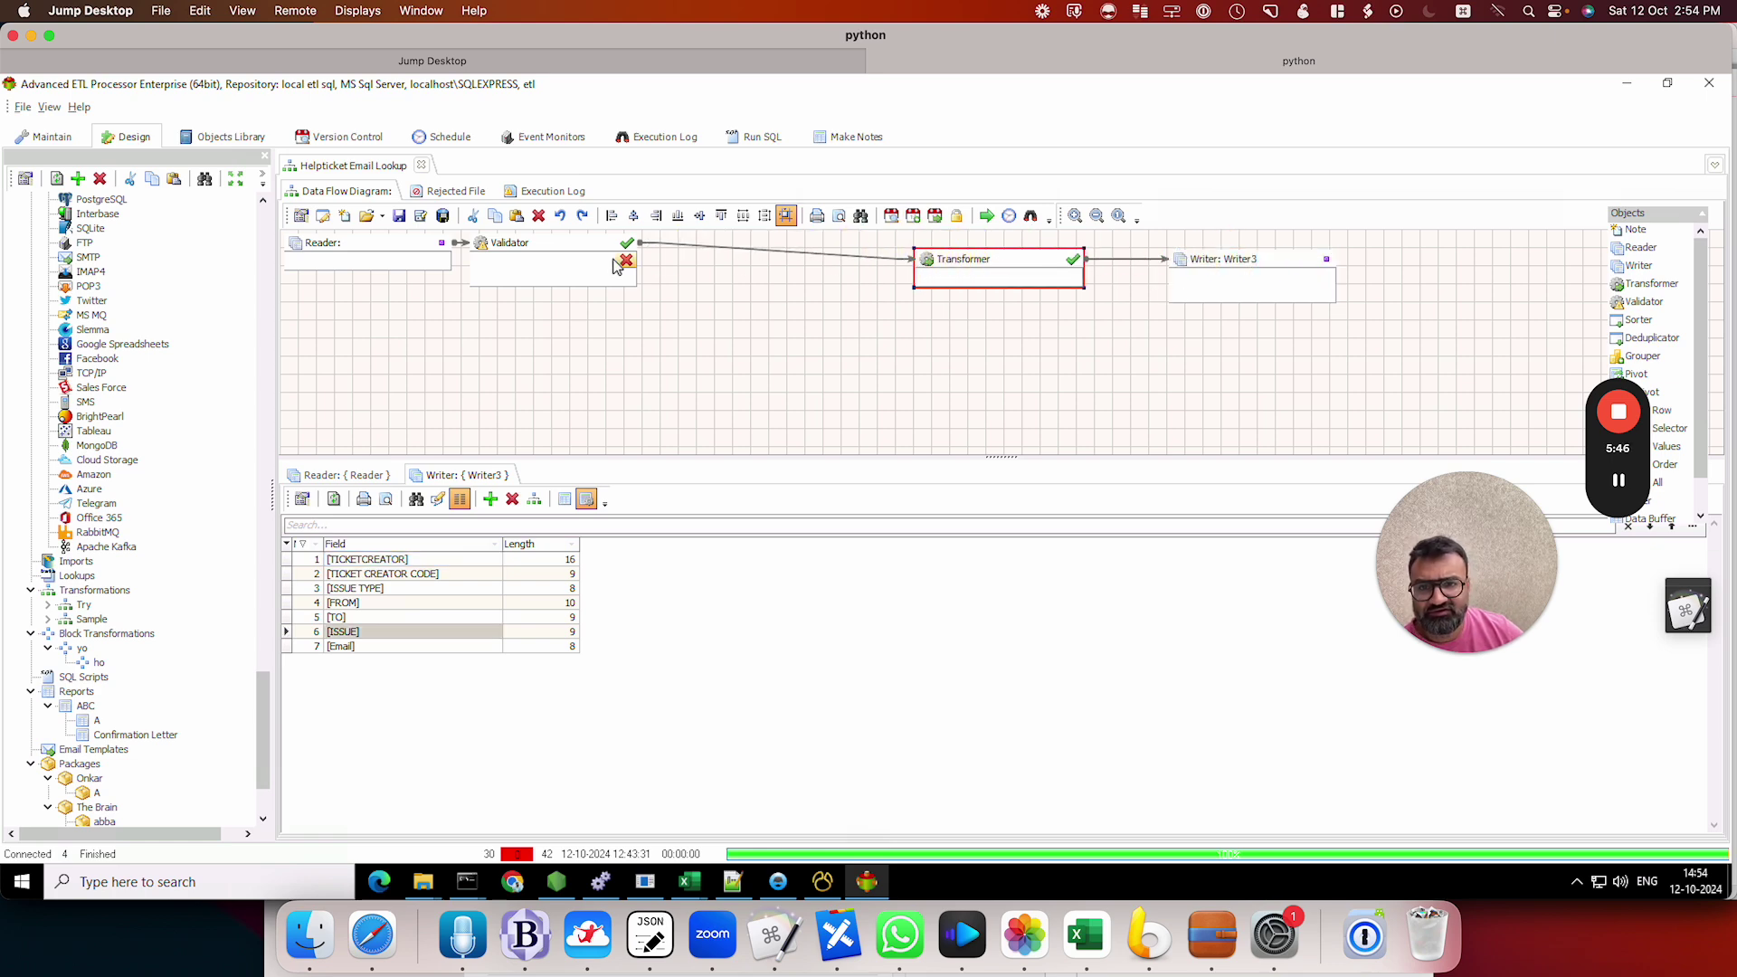
pyautogui.moveTo(572, 244); pyautogui.dragTo(580, 239)
pyautogui.click(348, 475)
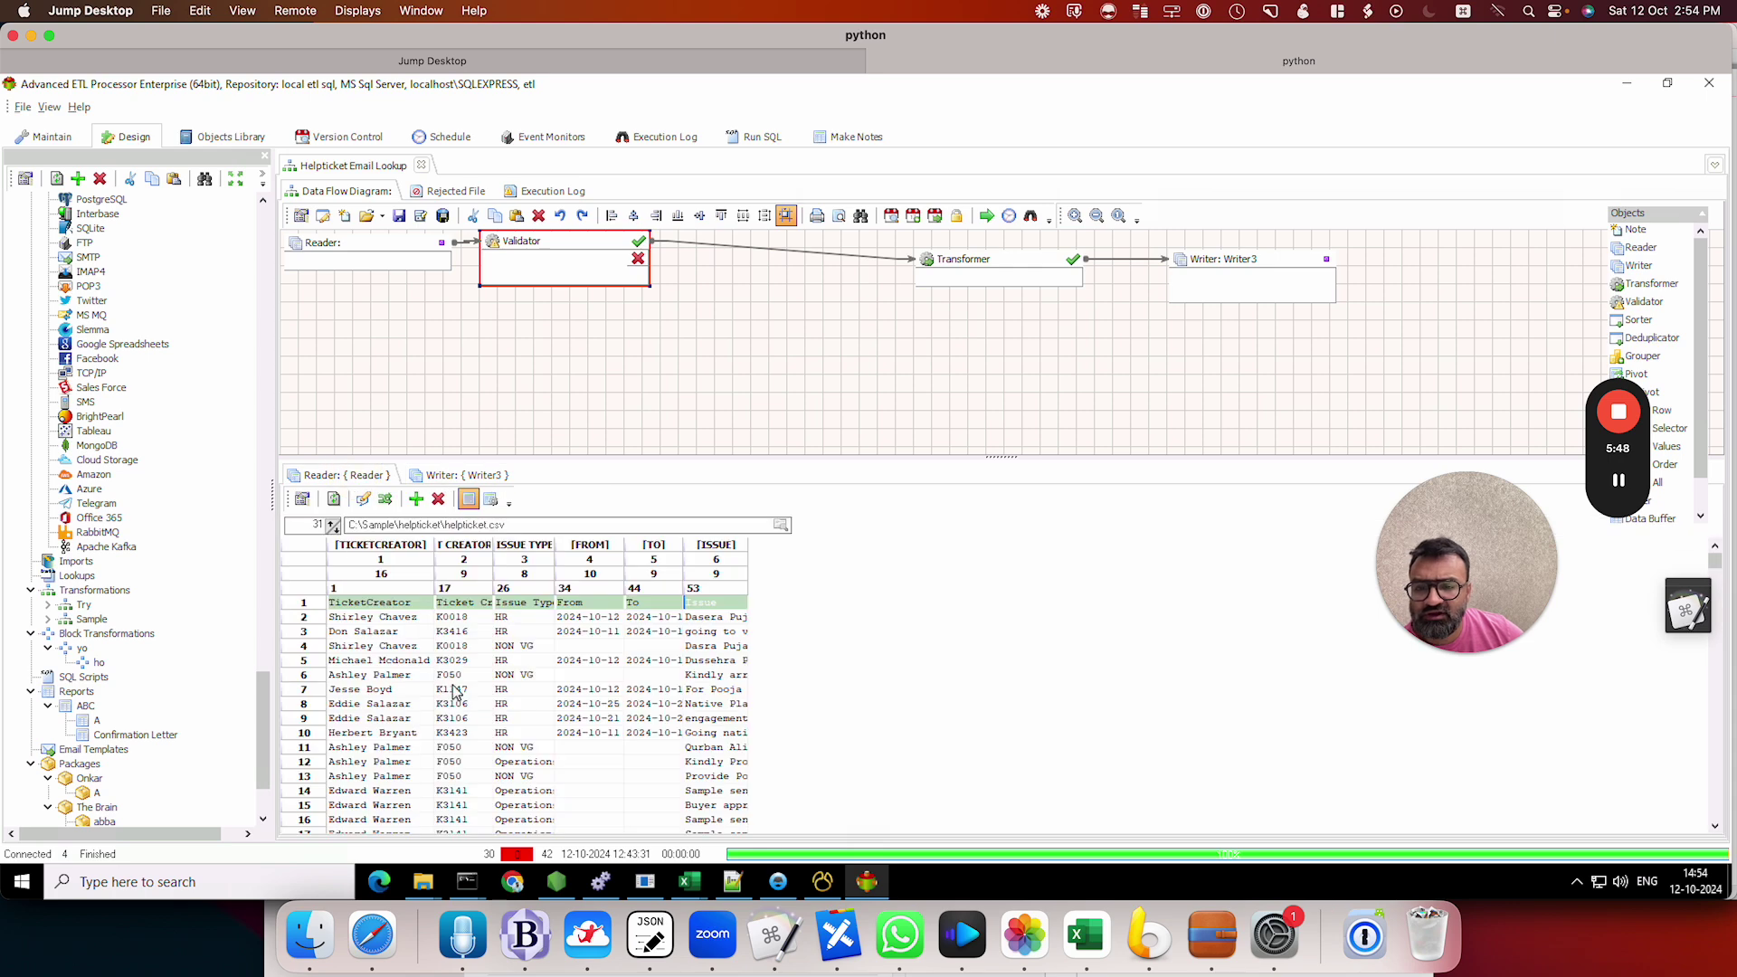
pyautogui.click(511, 618)
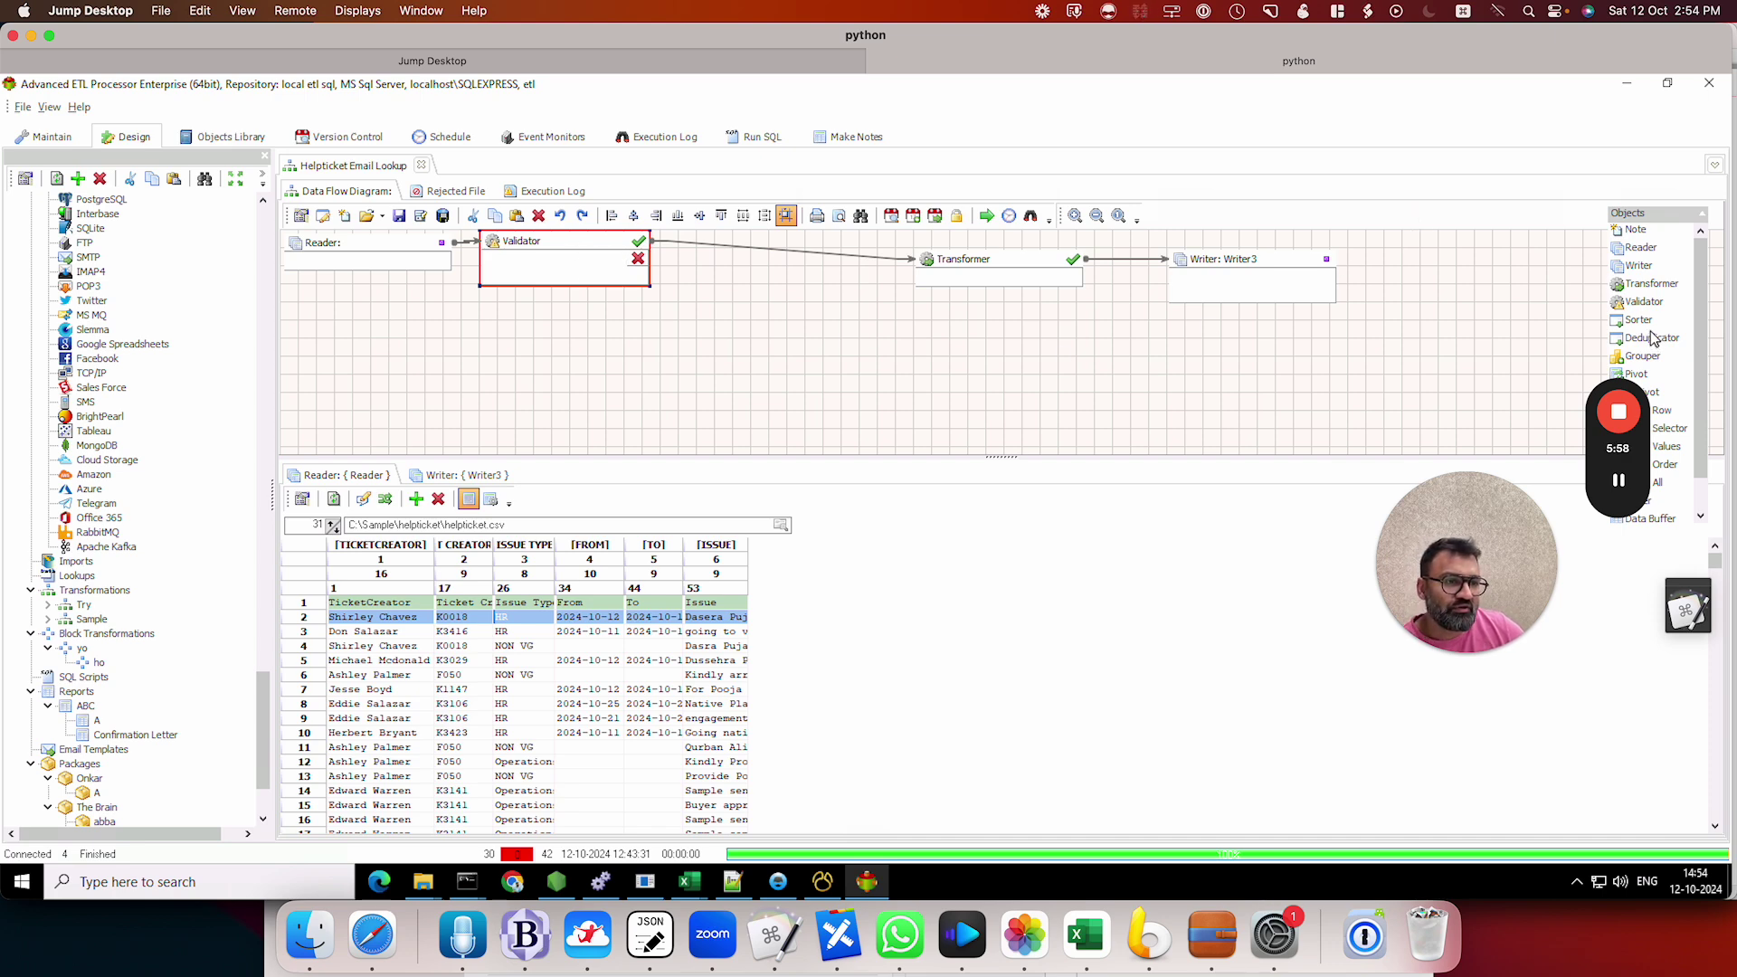
pyautogui.click(1639, 302)
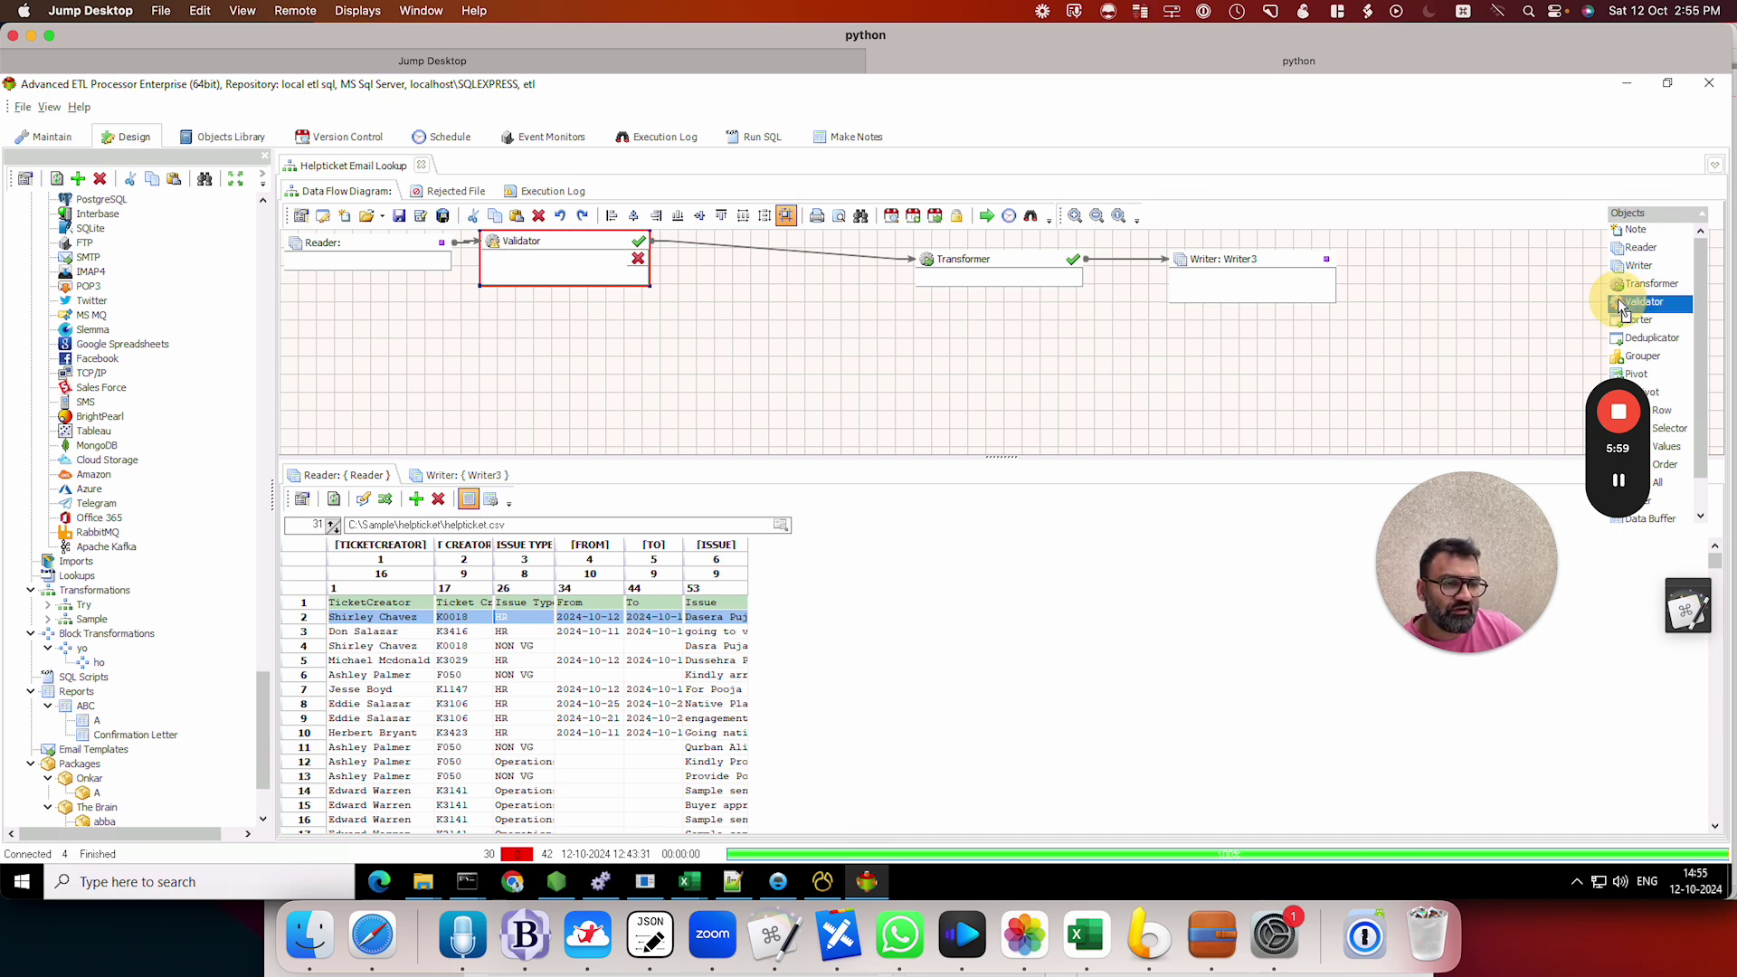
pyautogui.click(488, 334)
pyautogui.rightClick(532, 344)
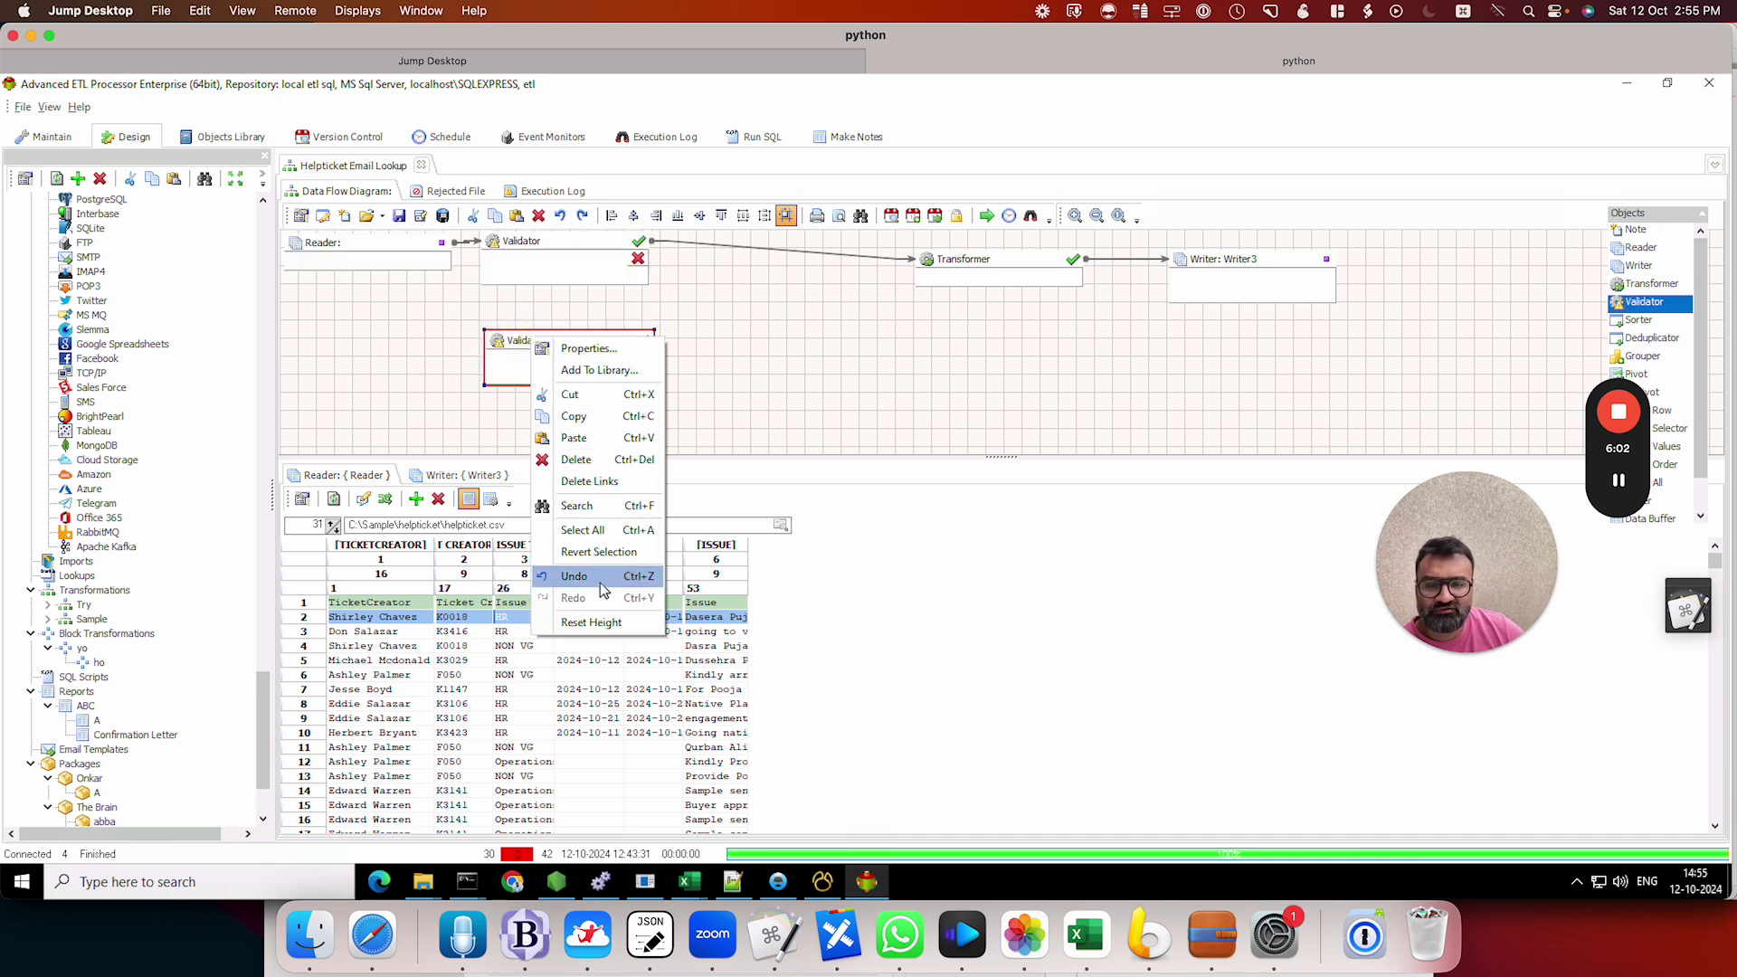
pyautogui.click(593, 464)
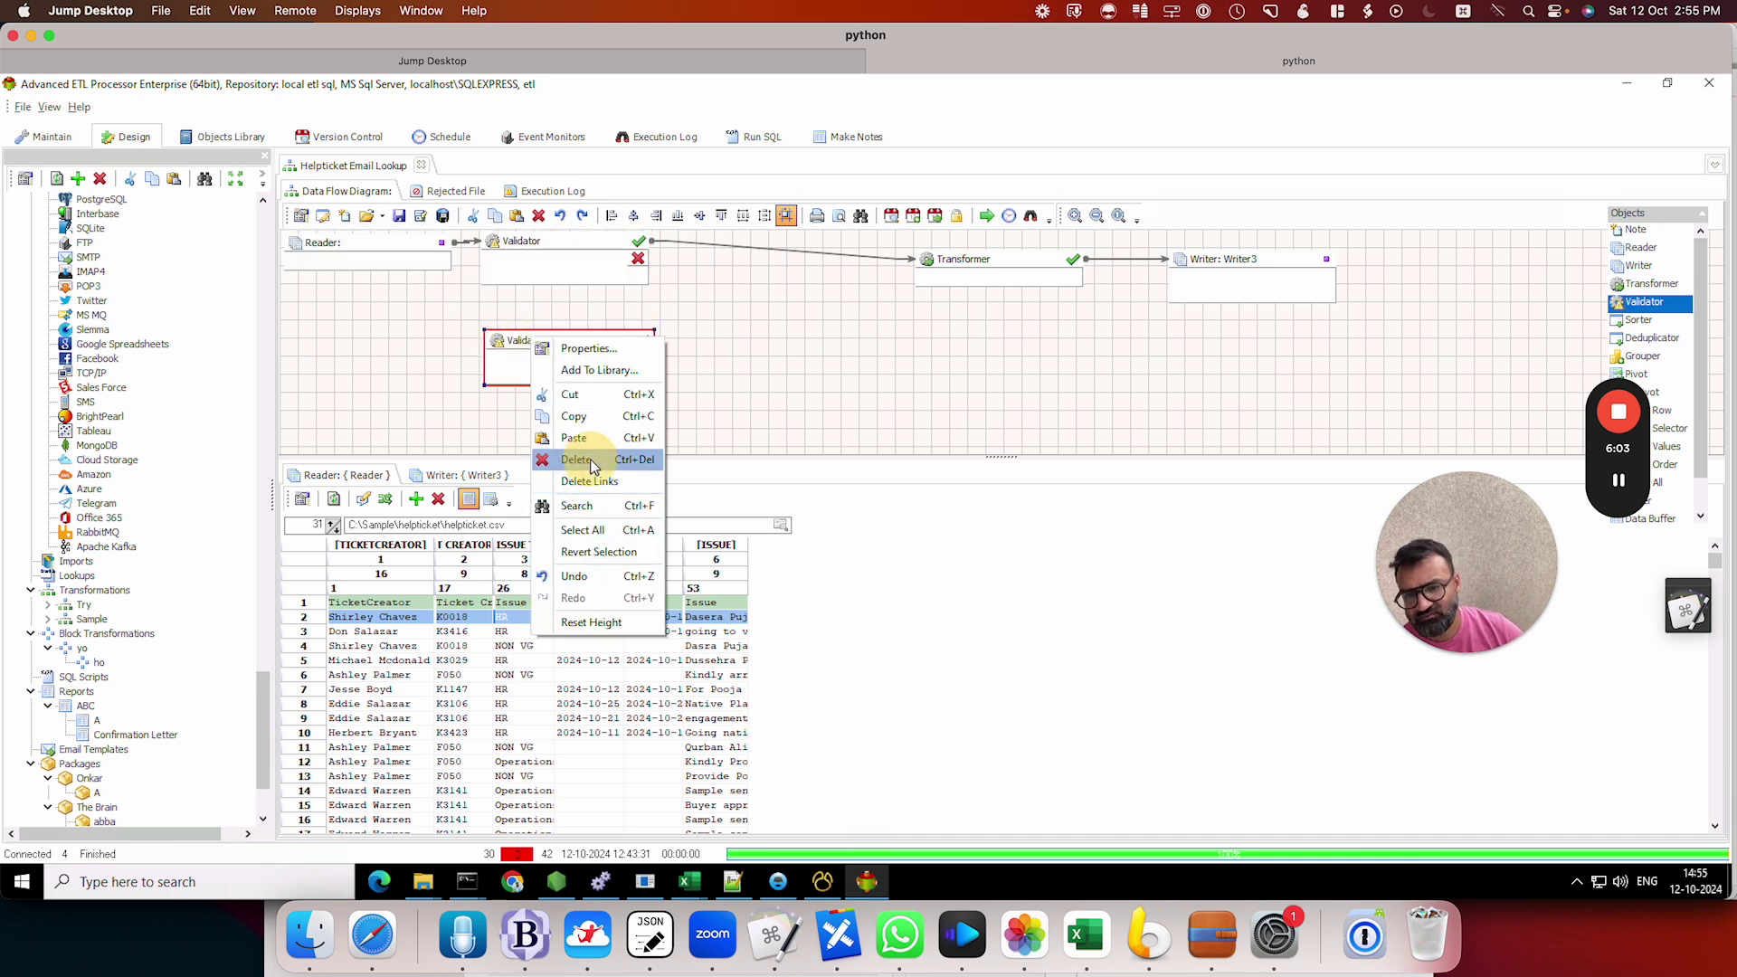
# Step: Open the Validator for editing and link the source fields ISSUE and TO to their matching target fields
pyautogui.click(550, 245)
pyautogui.doubleClick(553, 246)
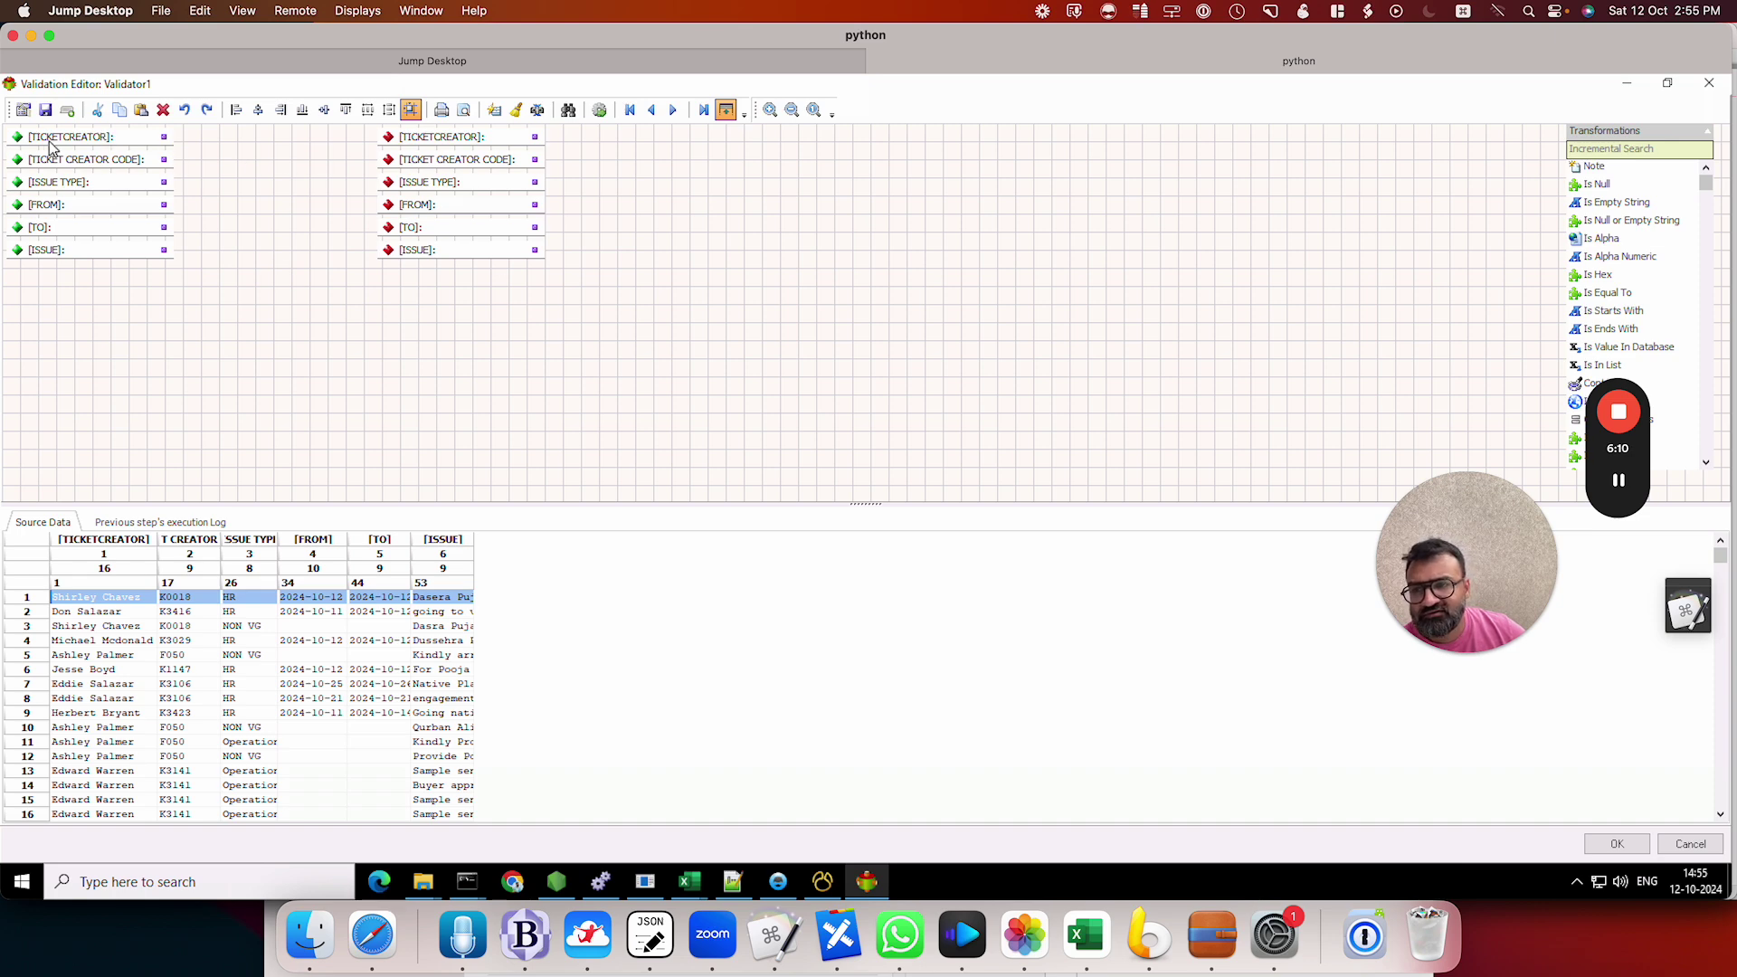
pyautogui.click(394, 143)
pyautogui.rightClick(395, 143)
pyautogui.click(340, 149)
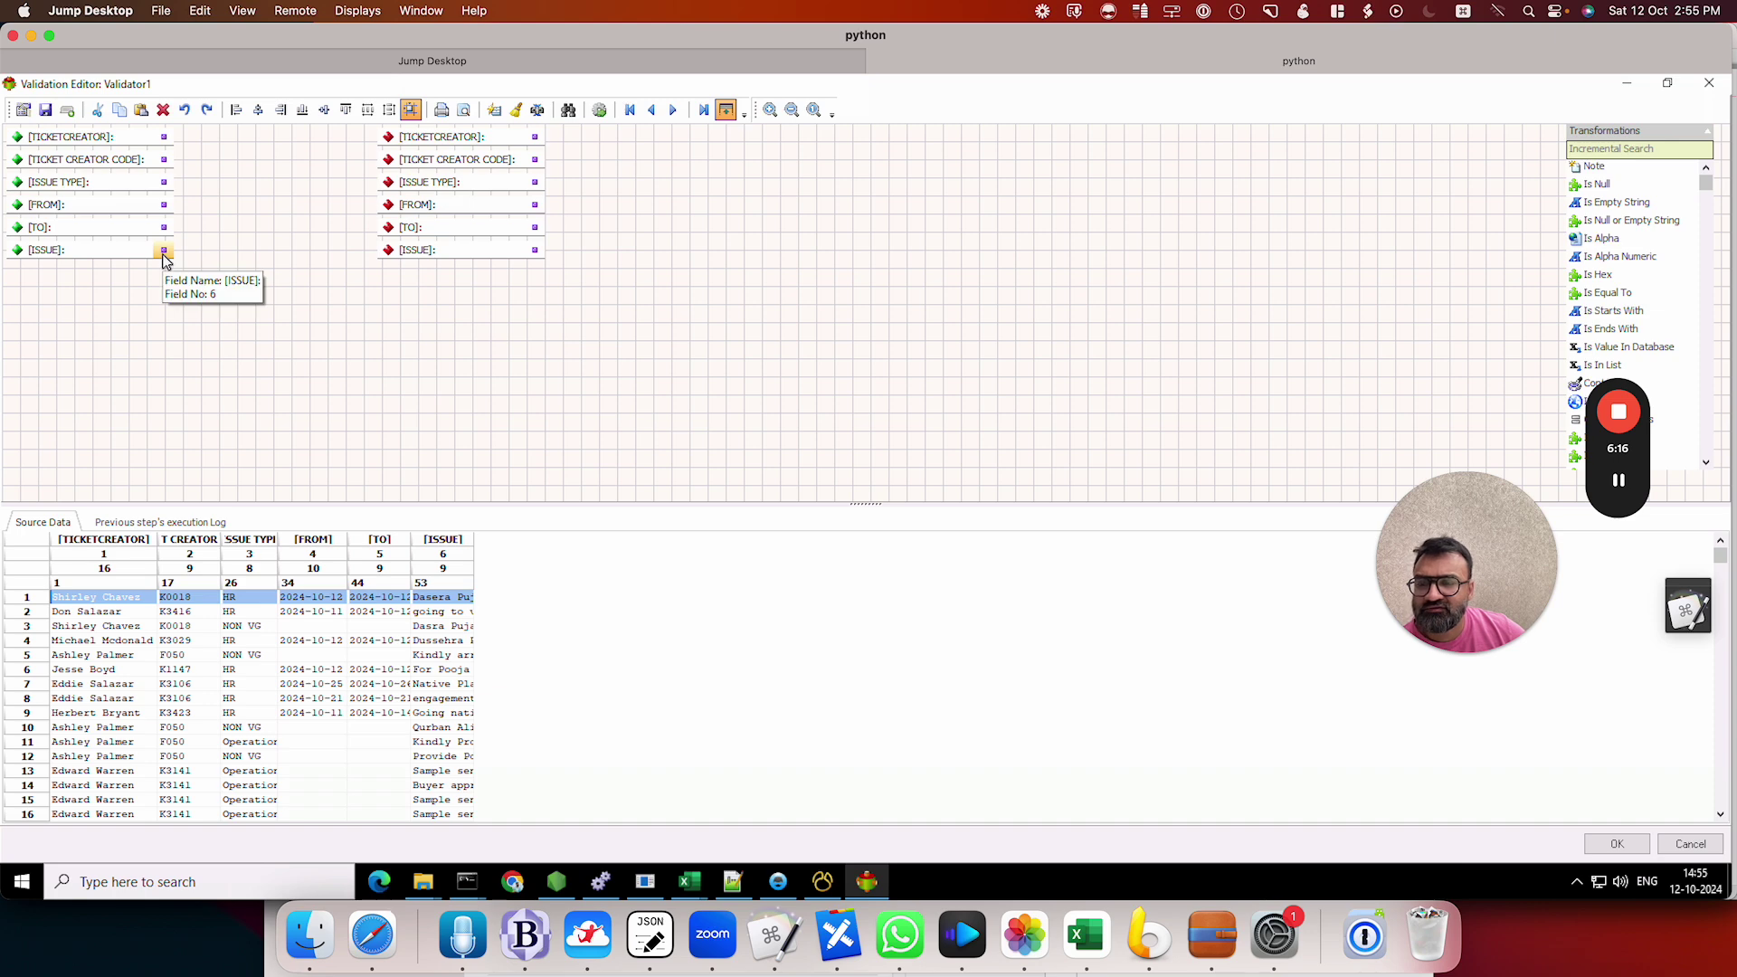
pyautogui.moveTo(164, 251); pyautogui.dragTo(391, 251)
pyautogui.moveTo(163, 227); pyautogui.dragTo(390, 228)
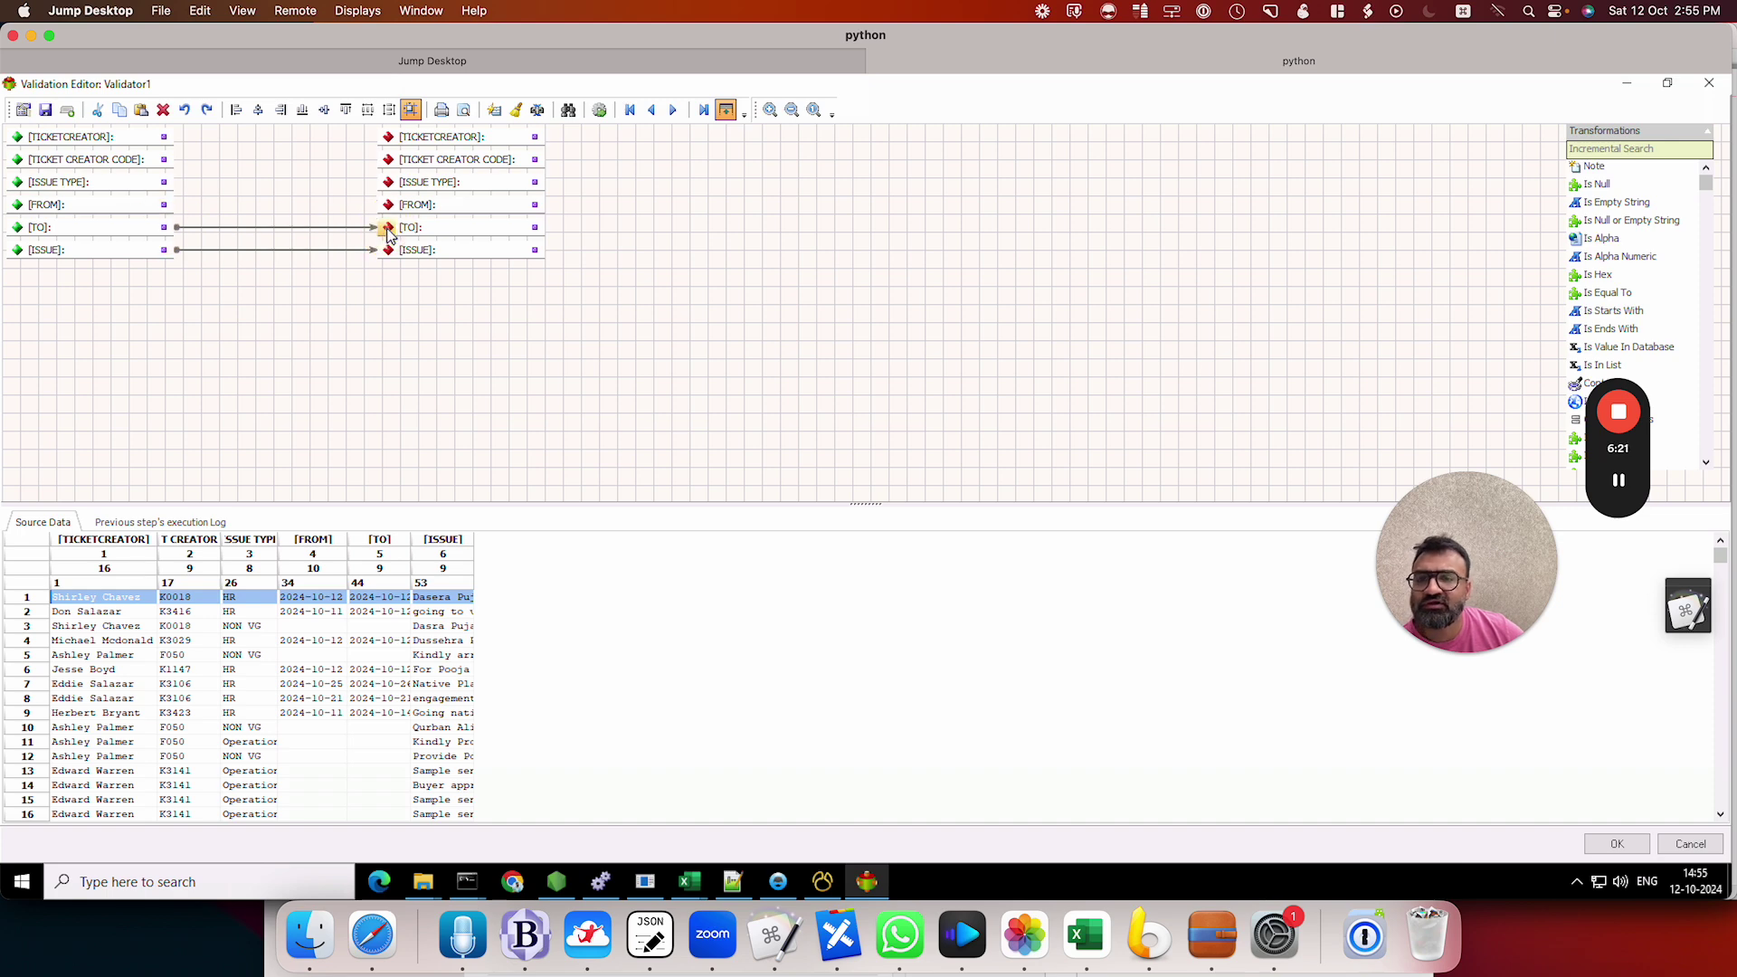
# Step: Auto-map the Validator's source fields to the target fields by field position
pyautogui.click(502, 112)
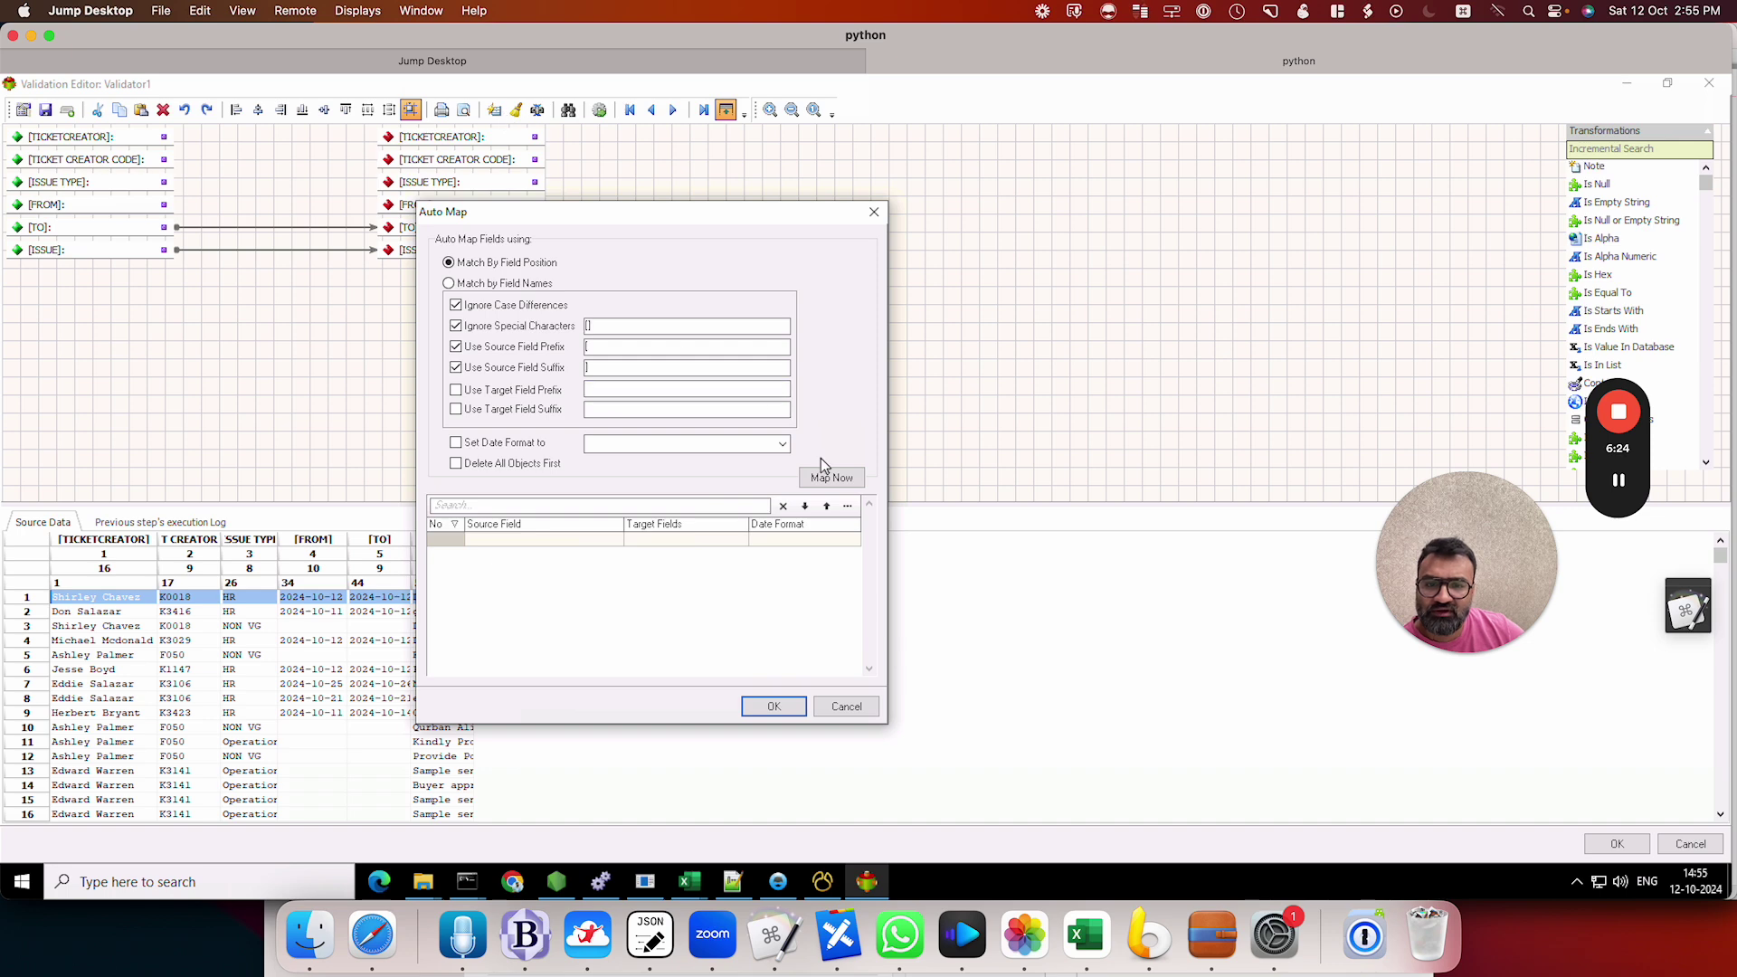
pyautogui.click(823, 475)
pyautogui.click(771, 707)
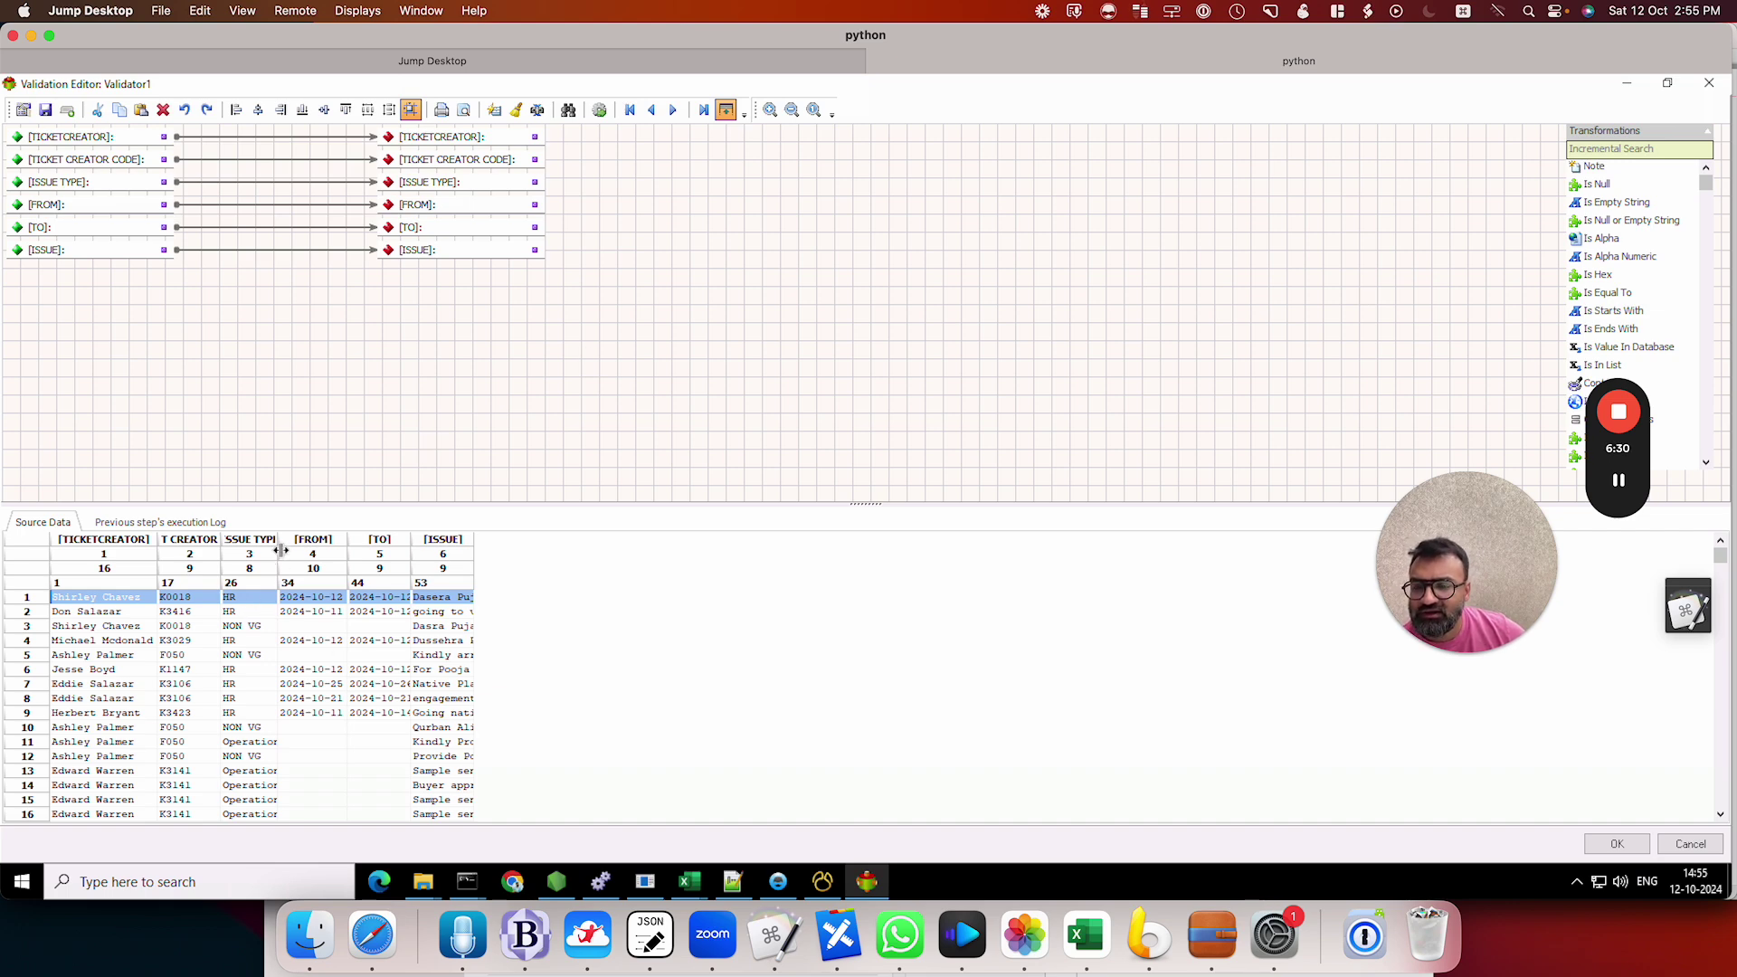
# Step: Widen the ISSUE TYPE column in the source data, add an Is Equal To check below the fields, and link the ISSUE TYPE source field to it
pyautogui.moveTo(277, 543); pyautogui.dragTo(353, 543)
pyautogui.click(284, 600)
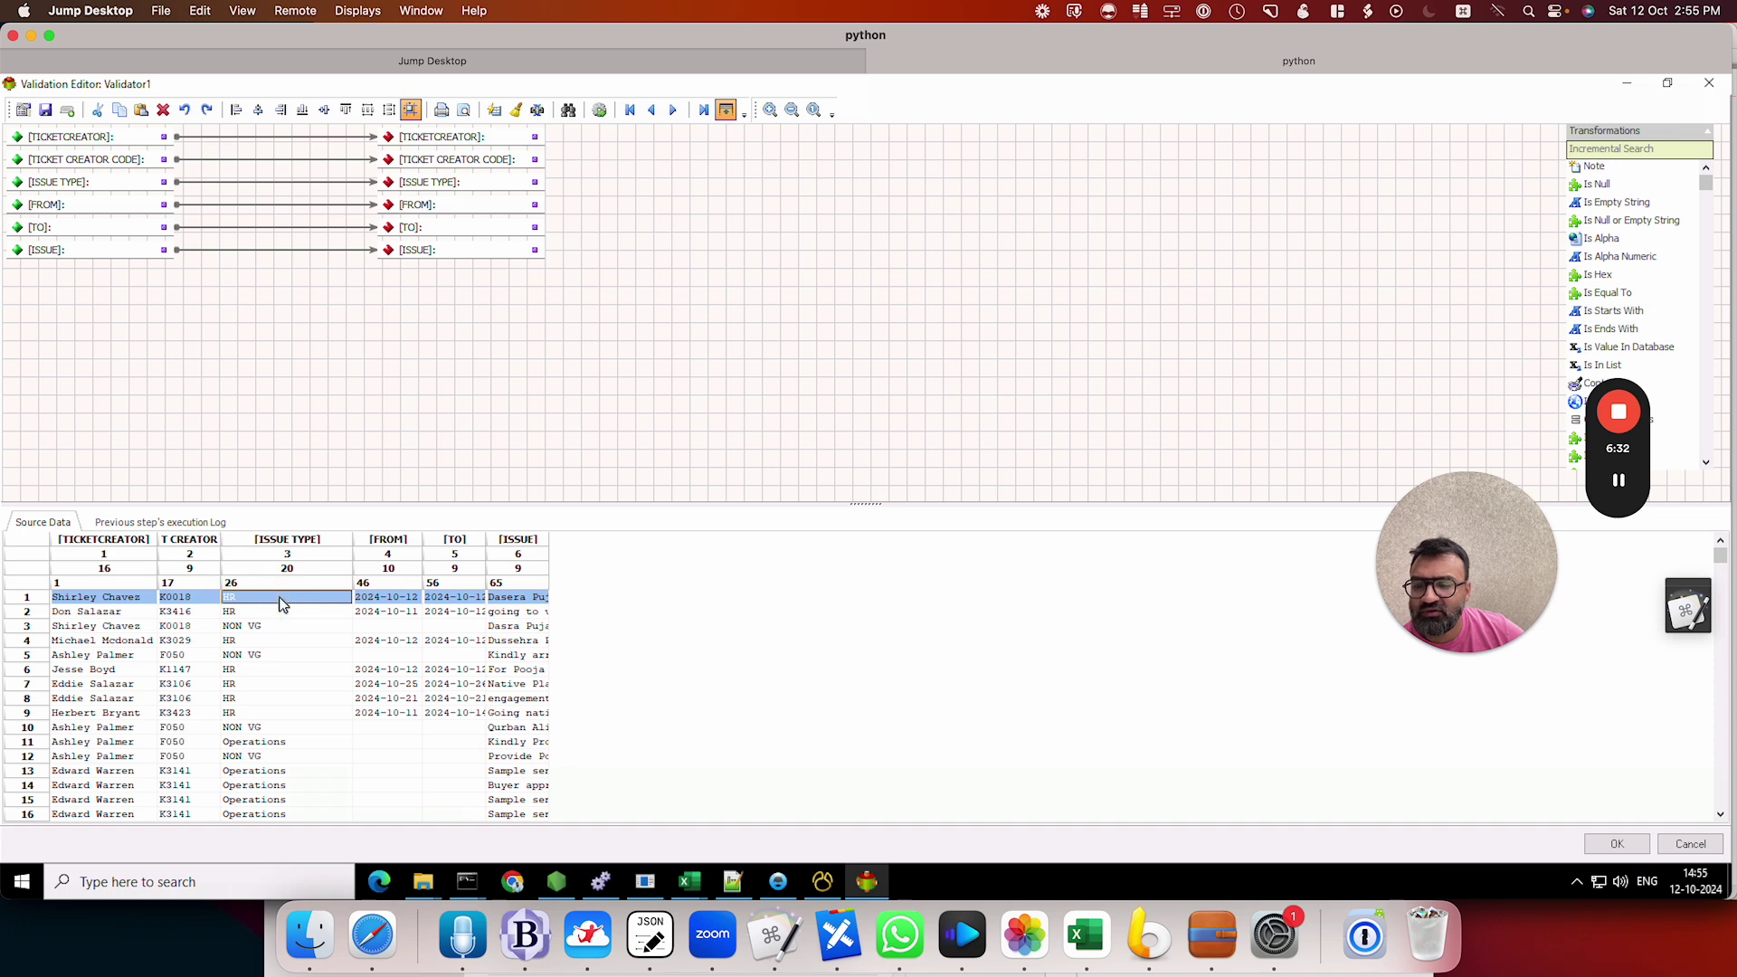
pyautogui.click(1672, 147)
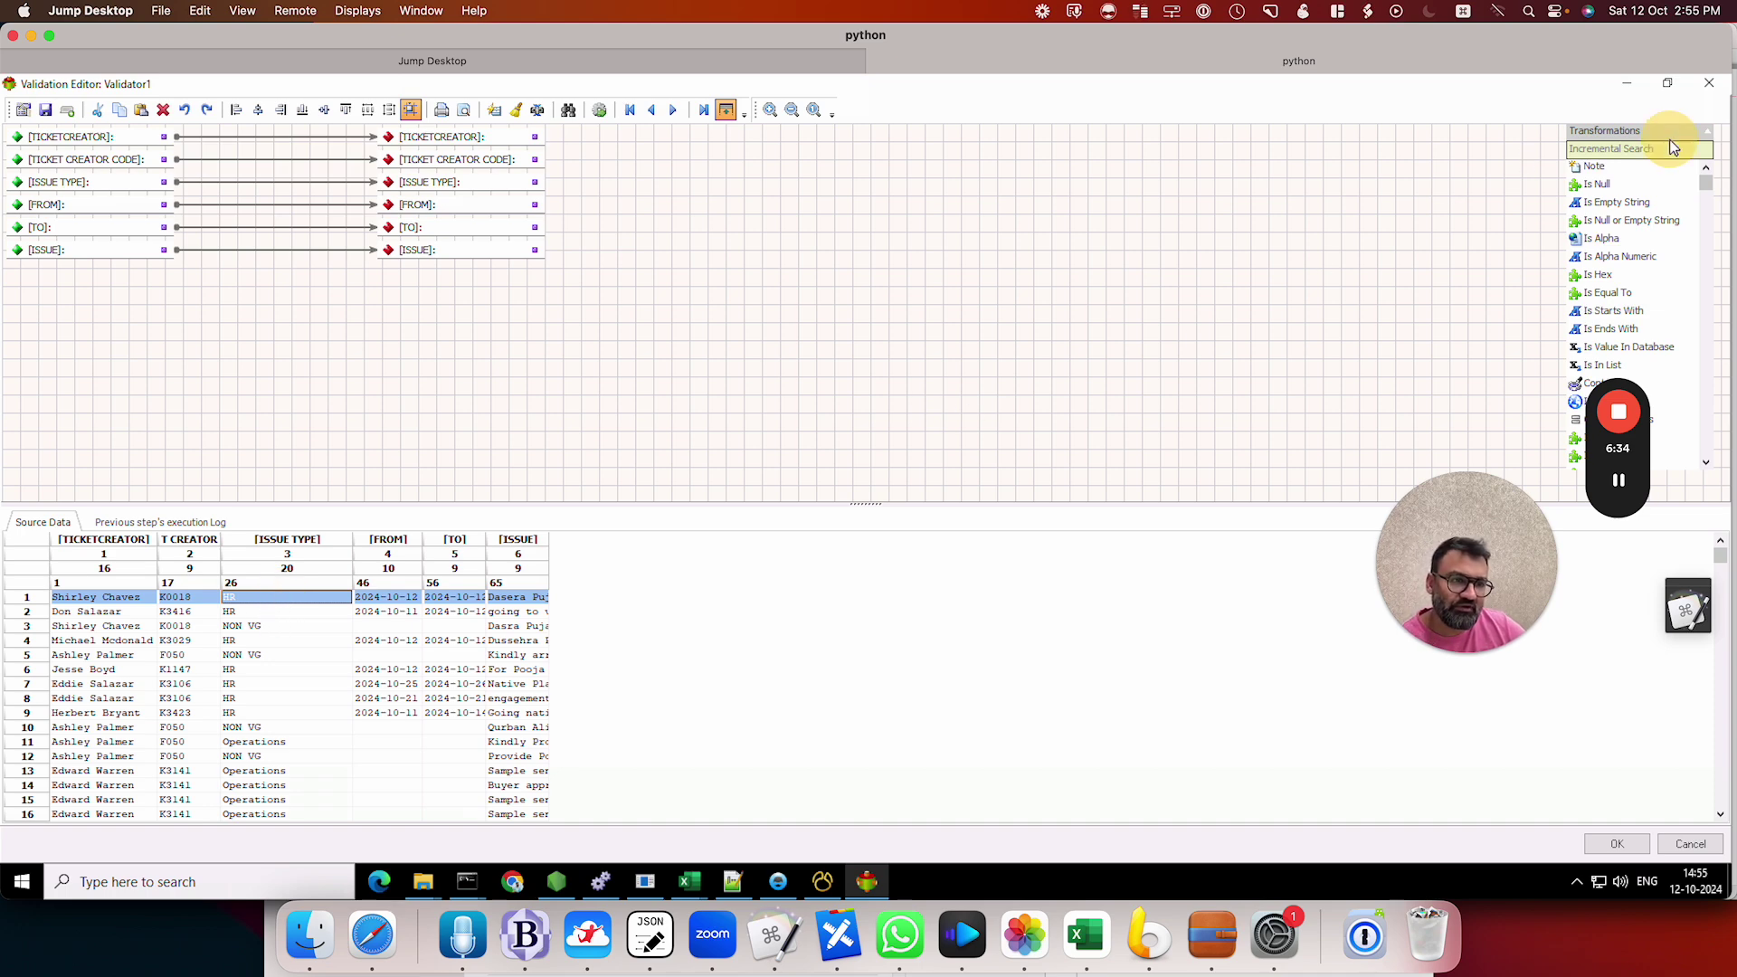
pyautogui.write('is')
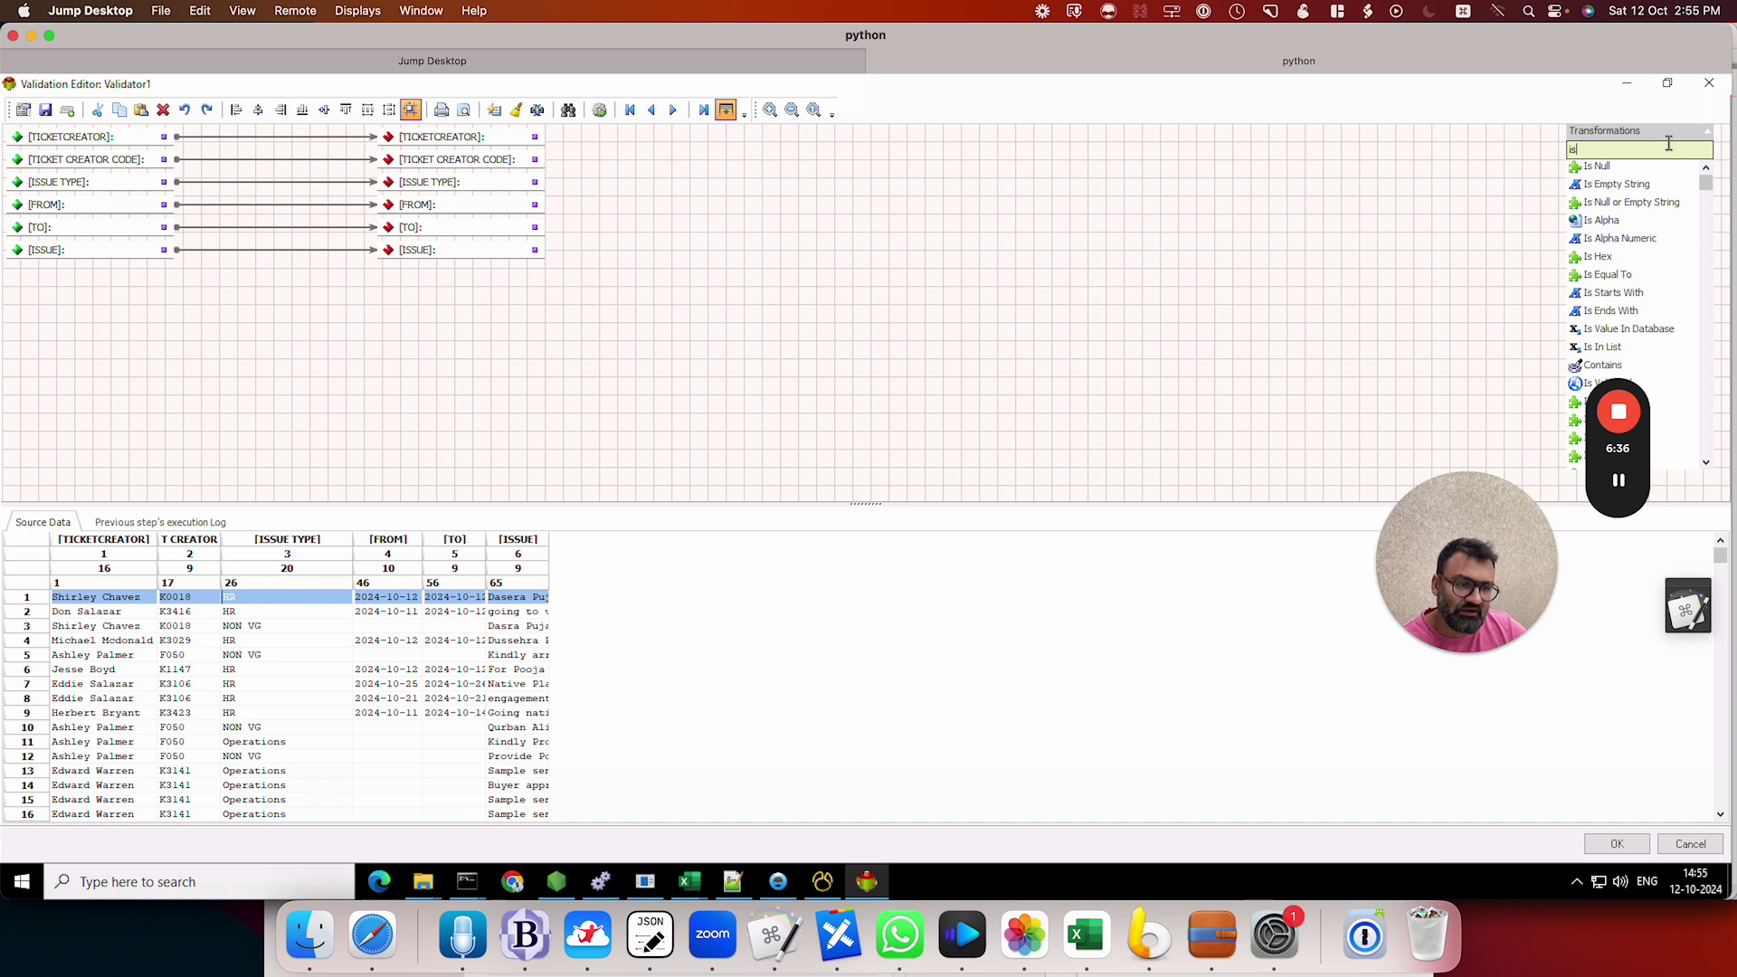
pyautogui.write(' e')
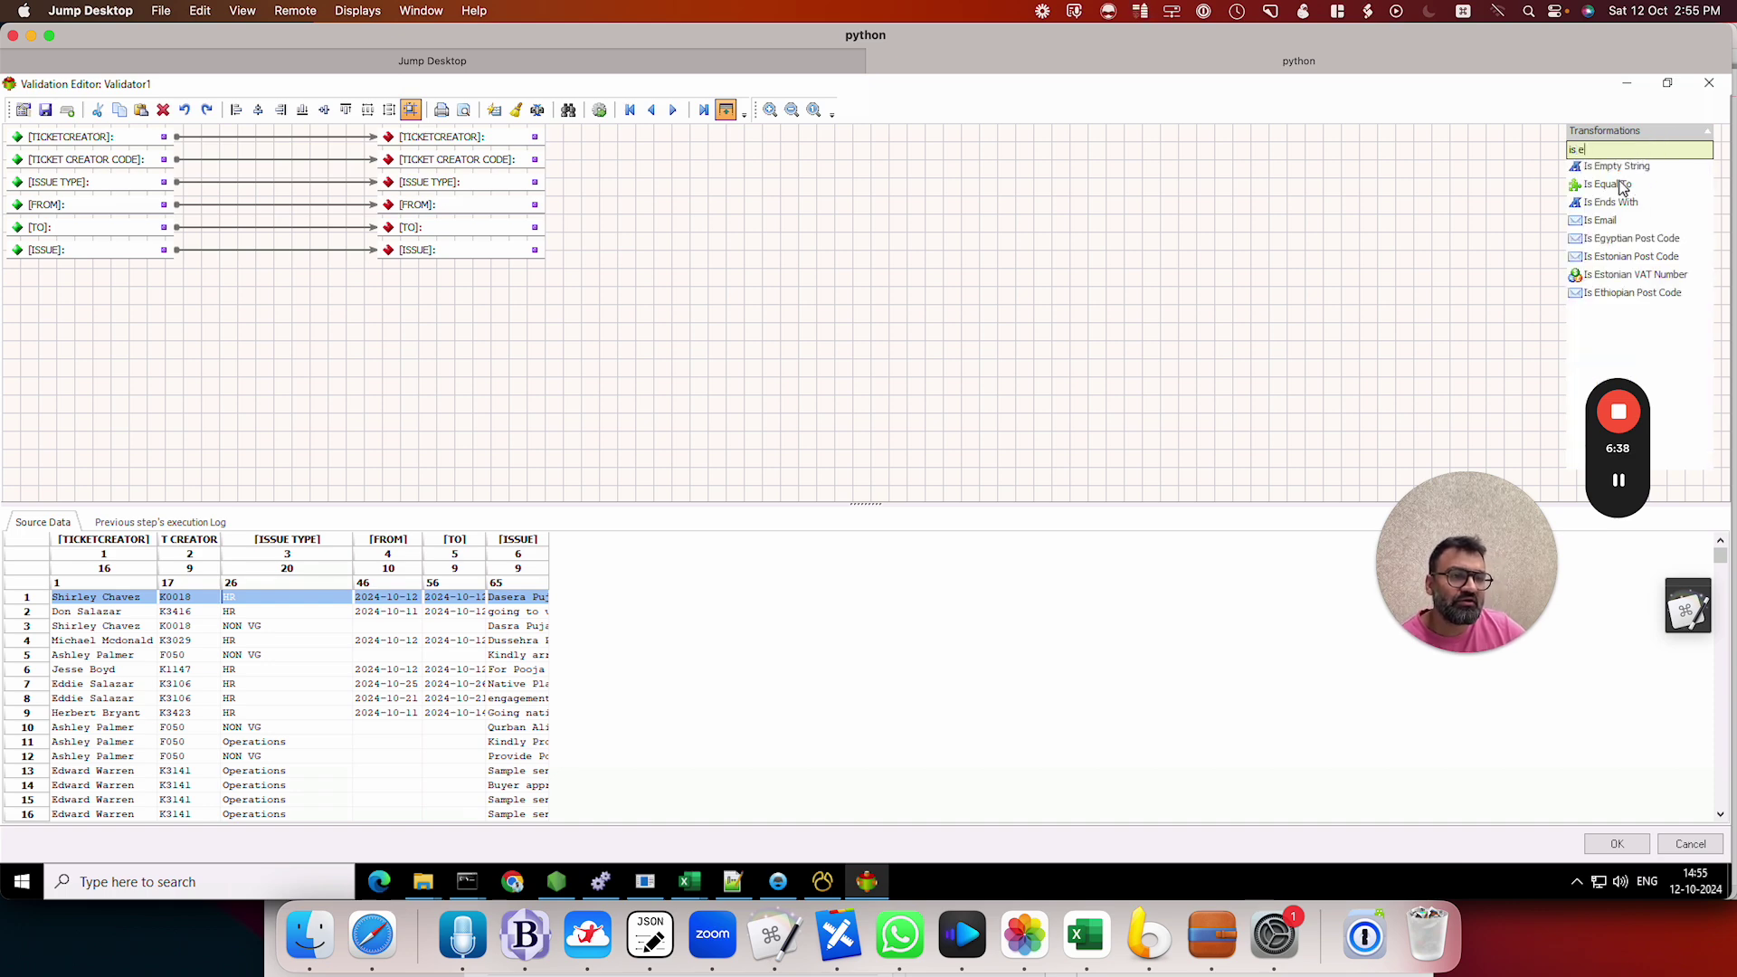
pyautogui.moveTo(1624, 187); pyautogui.dragTo(220, 308)
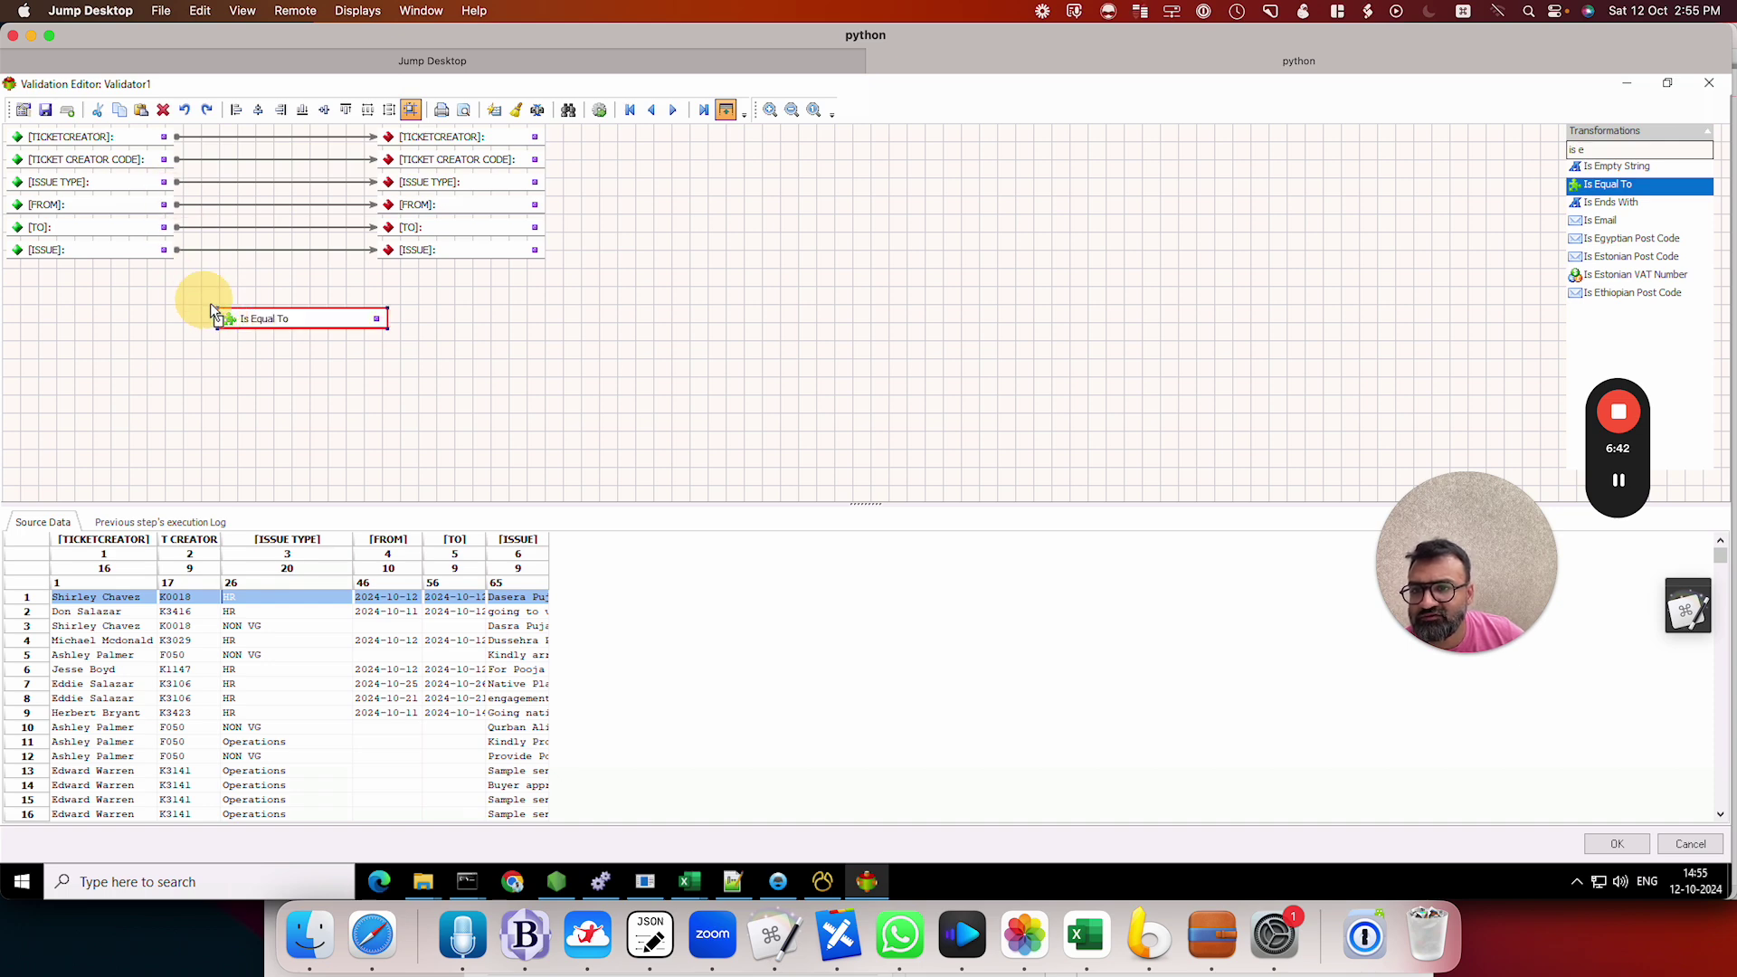
# Step: Configure the Is Equal To check to compare with HR and reject the record on failure
pyautogui.doubleClick(329, 316)
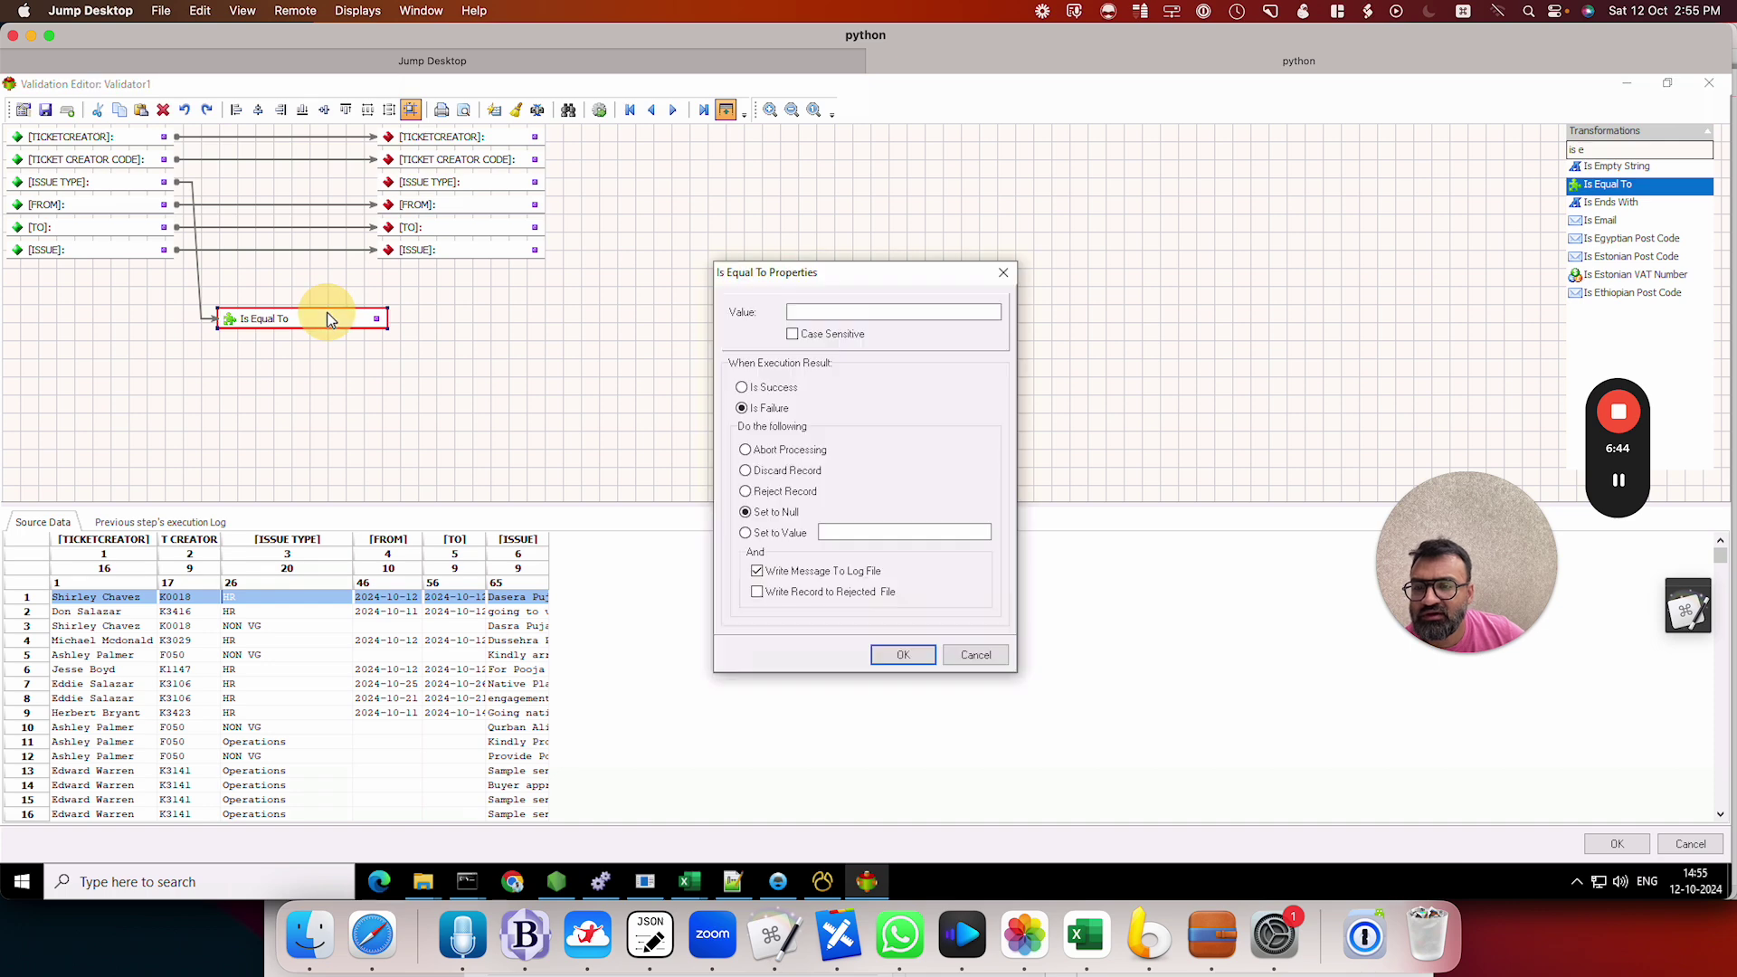
pyautogui.click(824, 317)
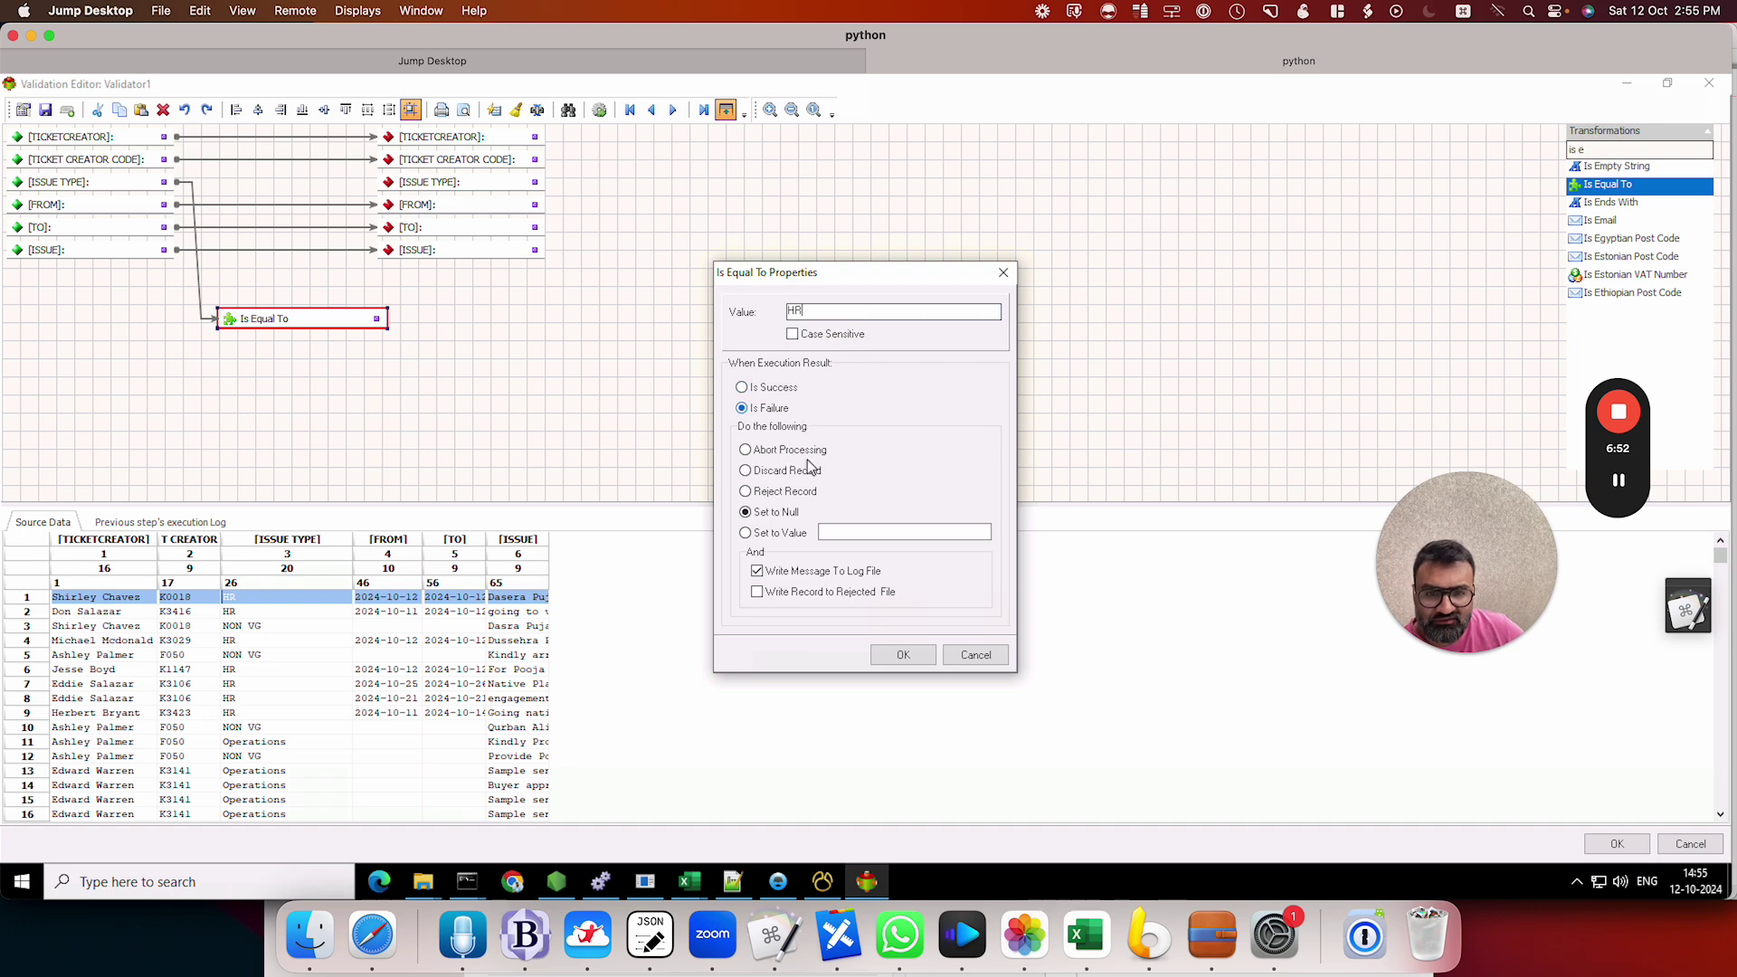
pyautogui.click(796, 494)
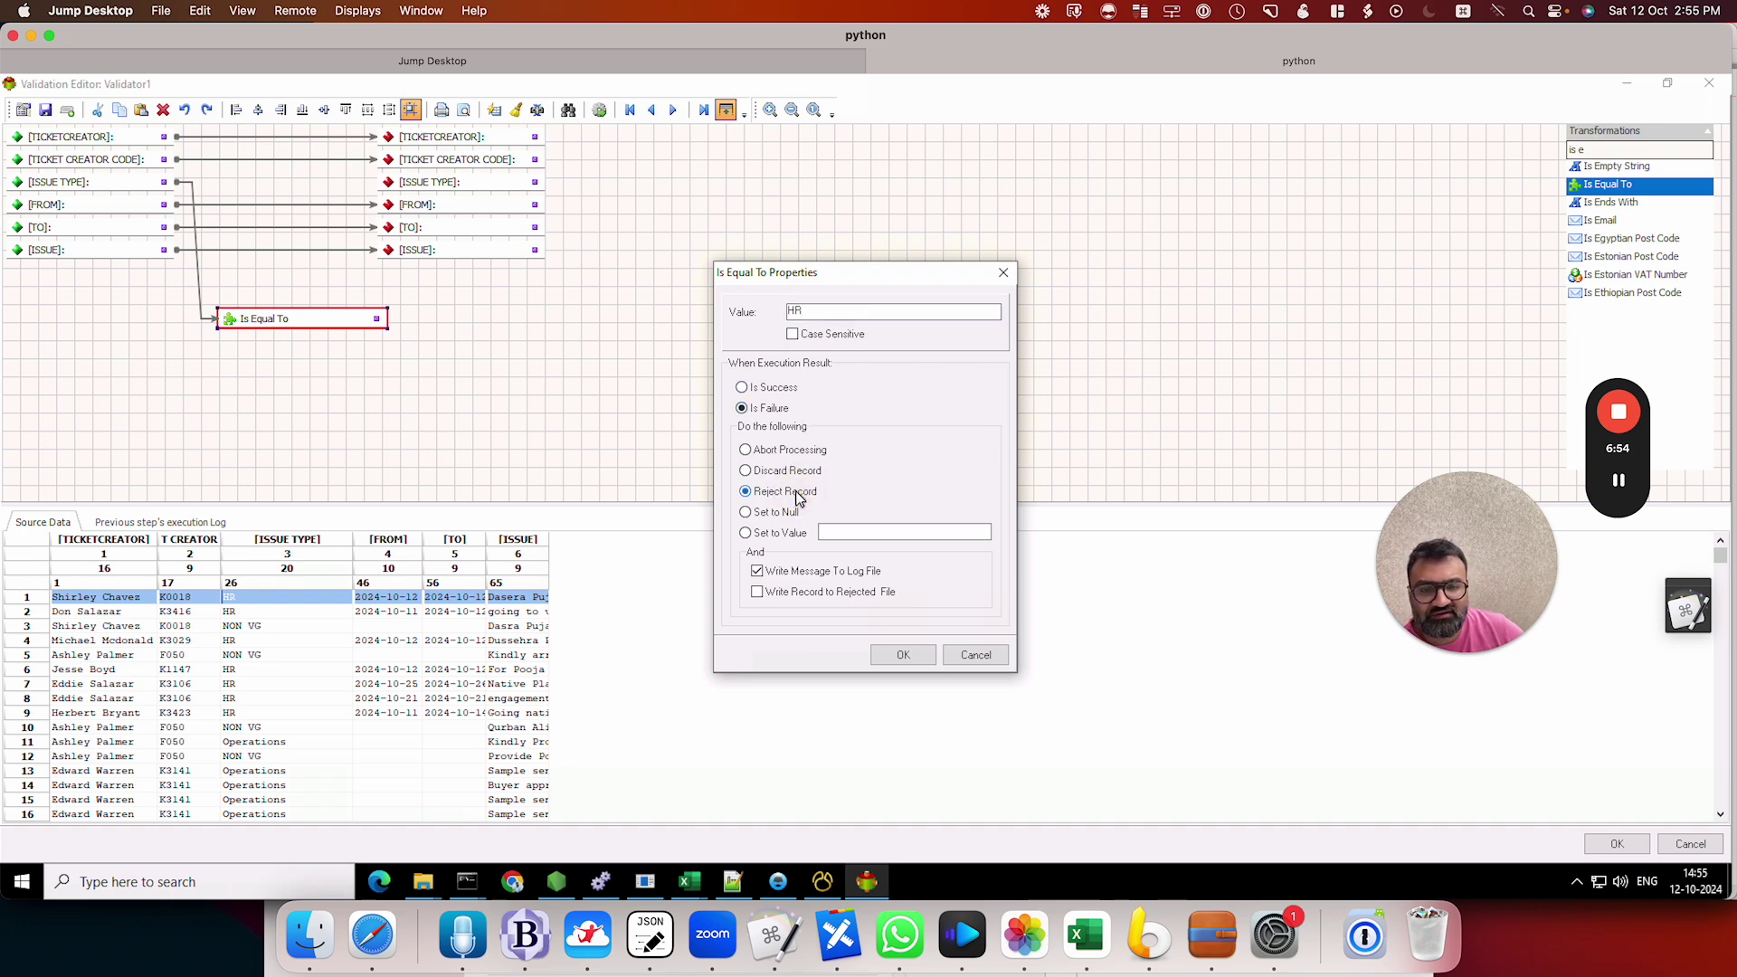
pyautogui.click(893, 656)
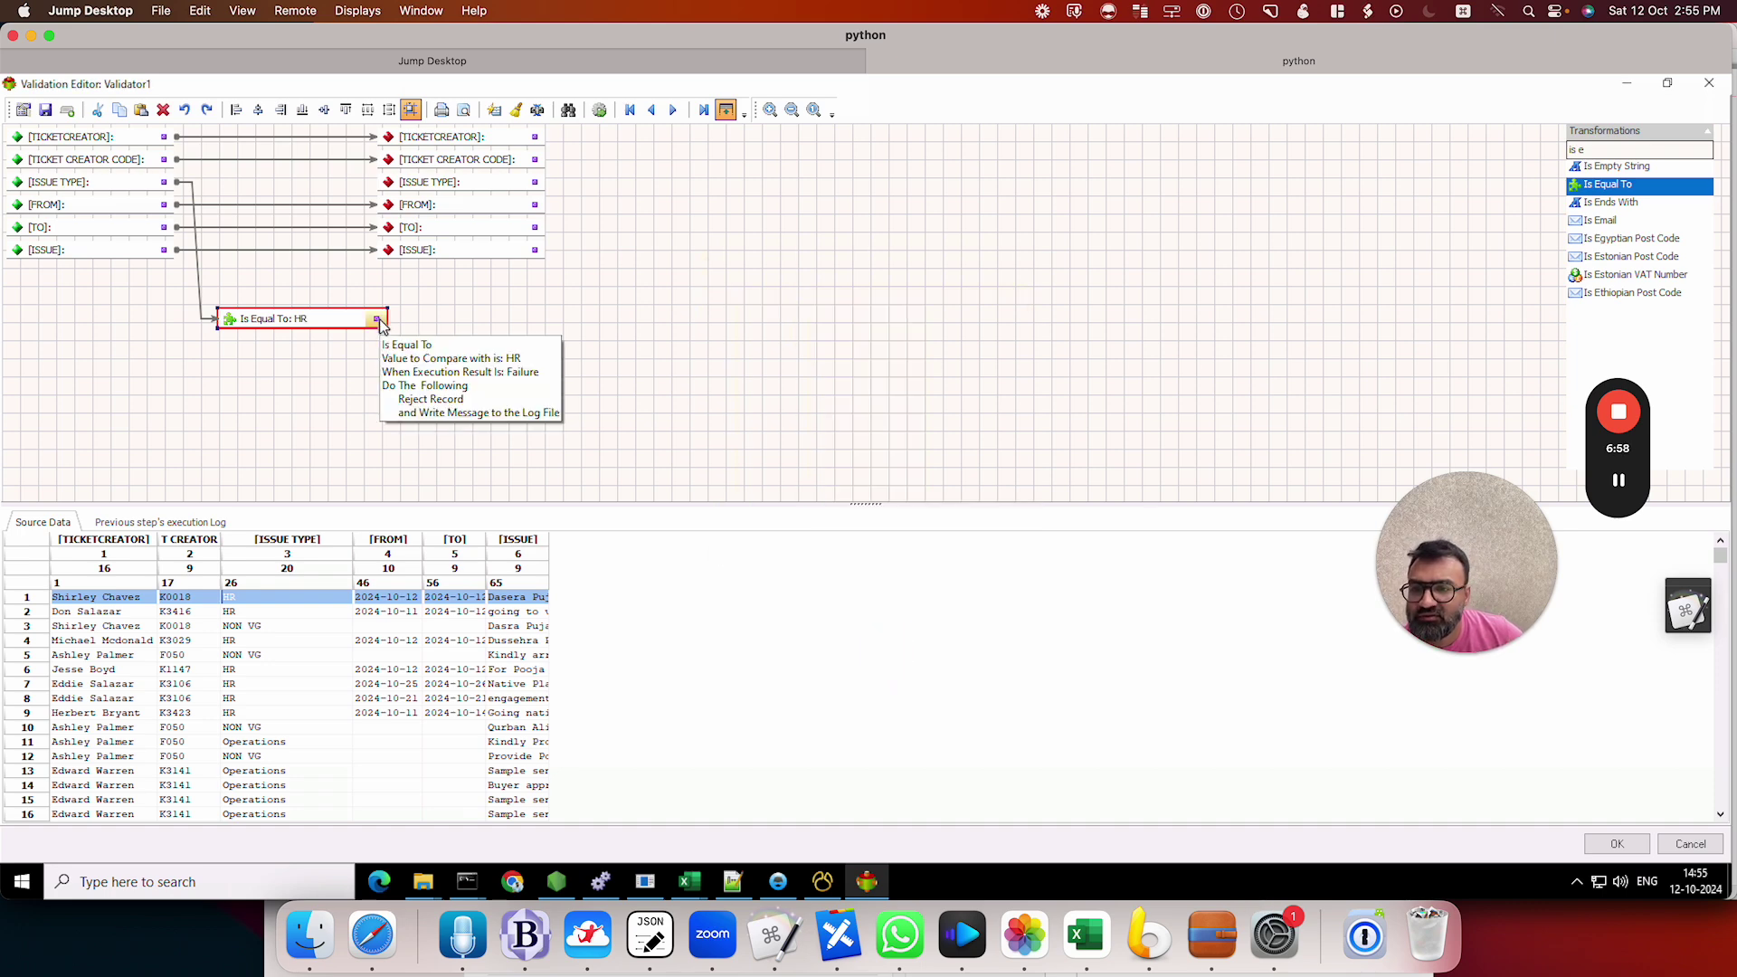
# Step: Link the Is Equal To check to the ISSUE TYPE target field, nudge it into place, and accept the Validator's changes
pyautogui.moveTo(379, 321); pyautogui.dragTo(390, 186)
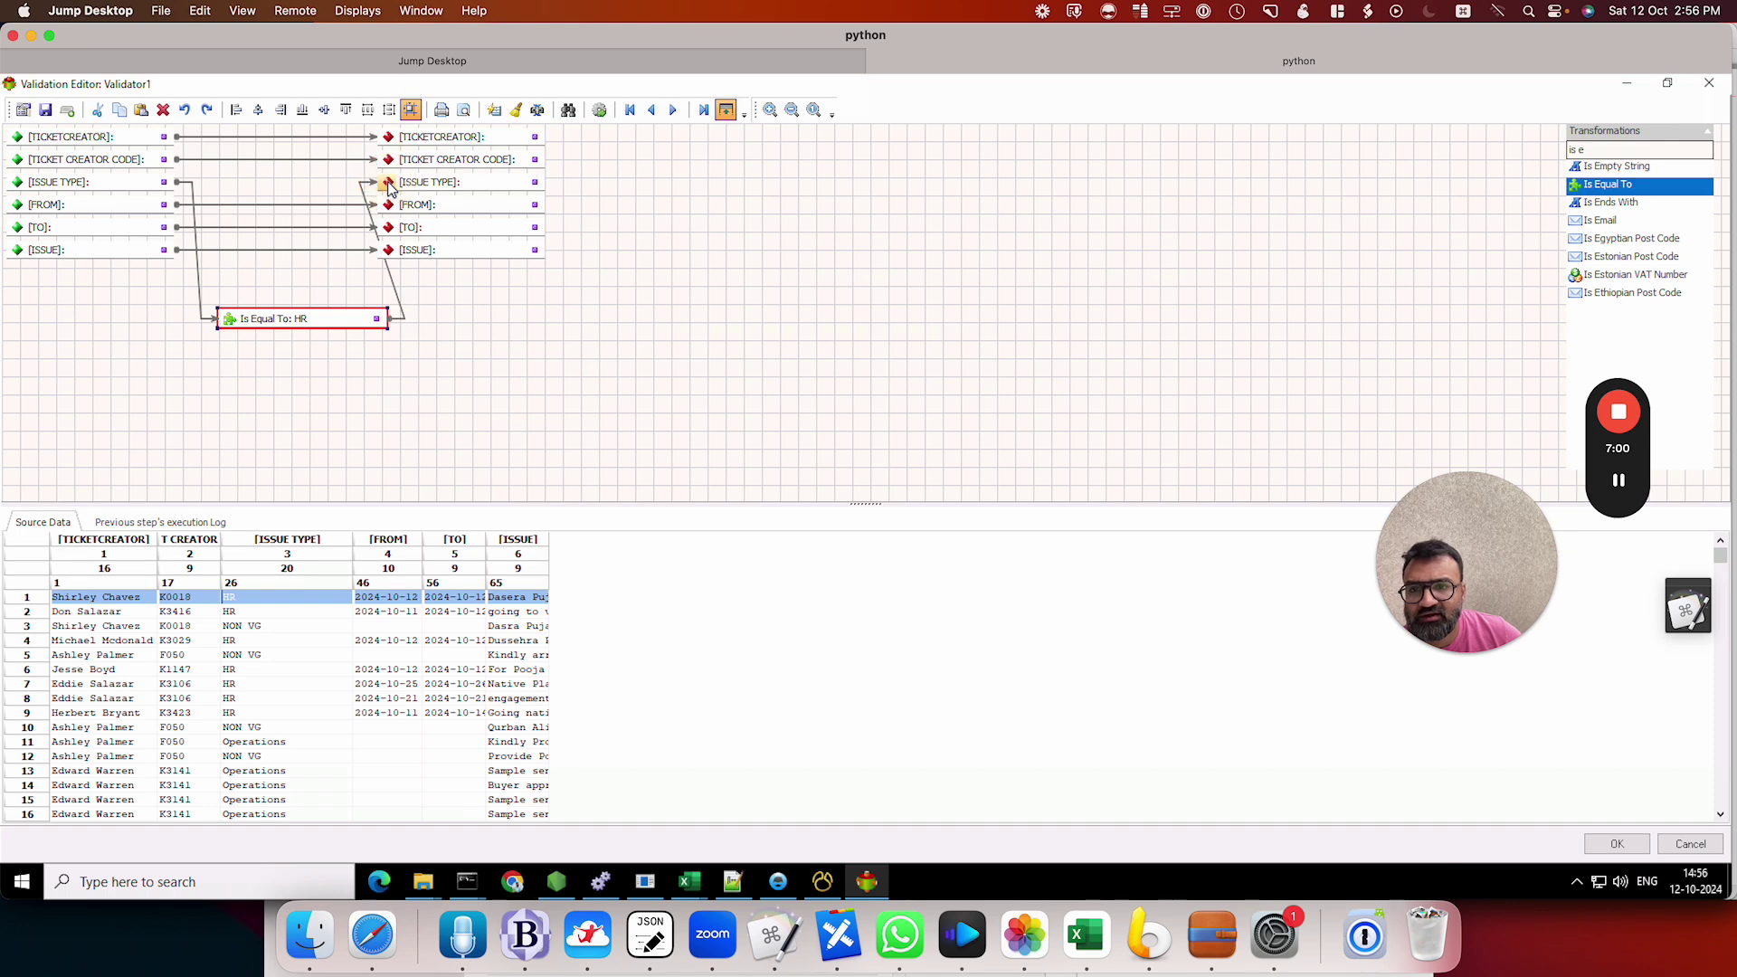
pyautogui.moveTo(318, 325); pyautogui.dragTo(302, 322)
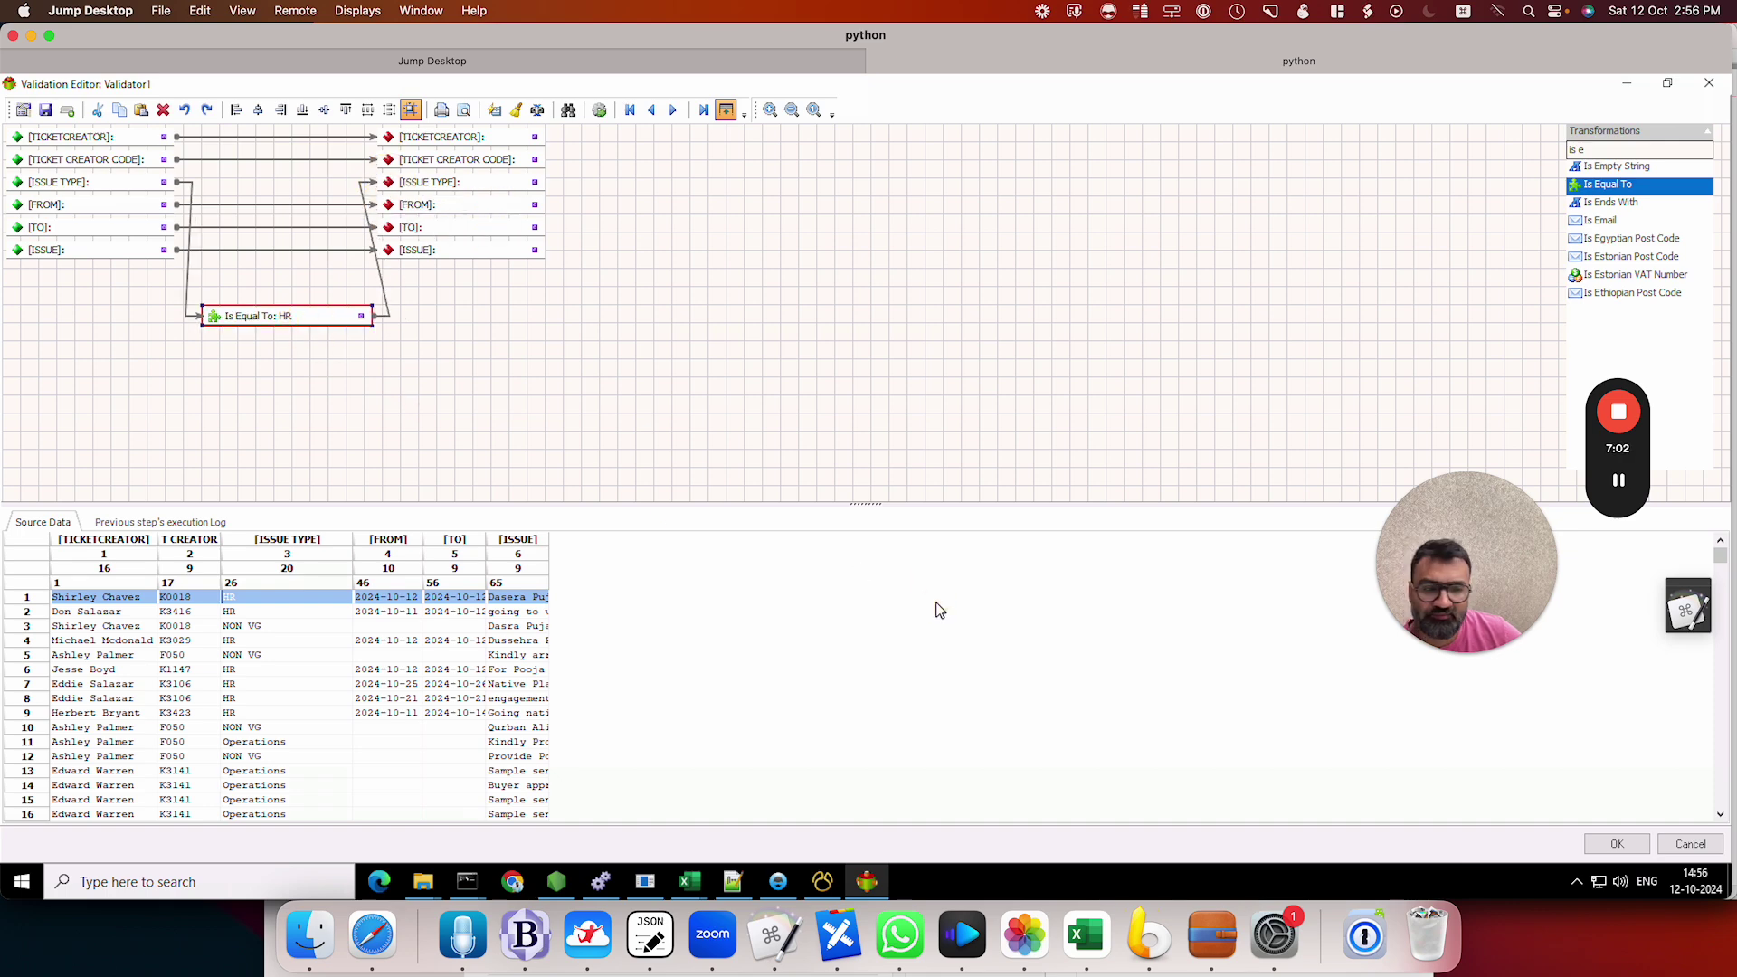
pyautogui.click(1611, 841)
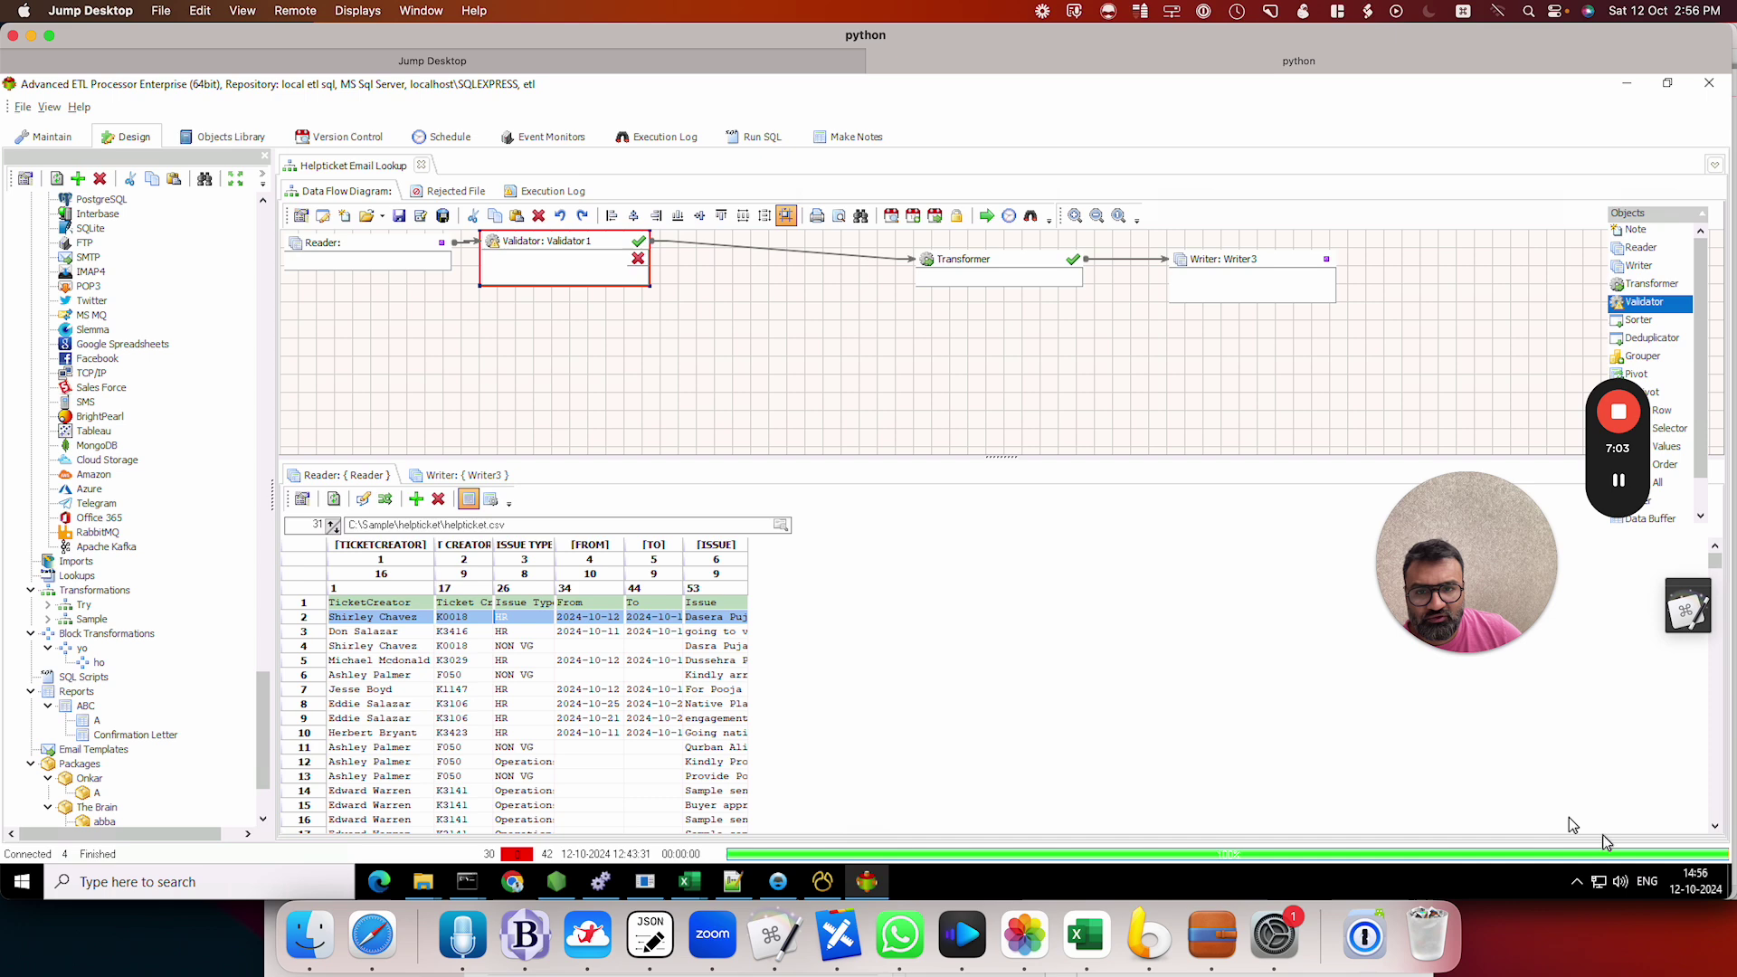
# Step: Move the Transformer and the Writer closer to the Validator in the data flow diagram
pyautogui.click(945, 264)
pyautogui.moveTo(945, 264); pyautogui.dragTo(852, 264)
pyautogui.moveTo(1261, 264); pyautogui.dragTo(1208, 264)
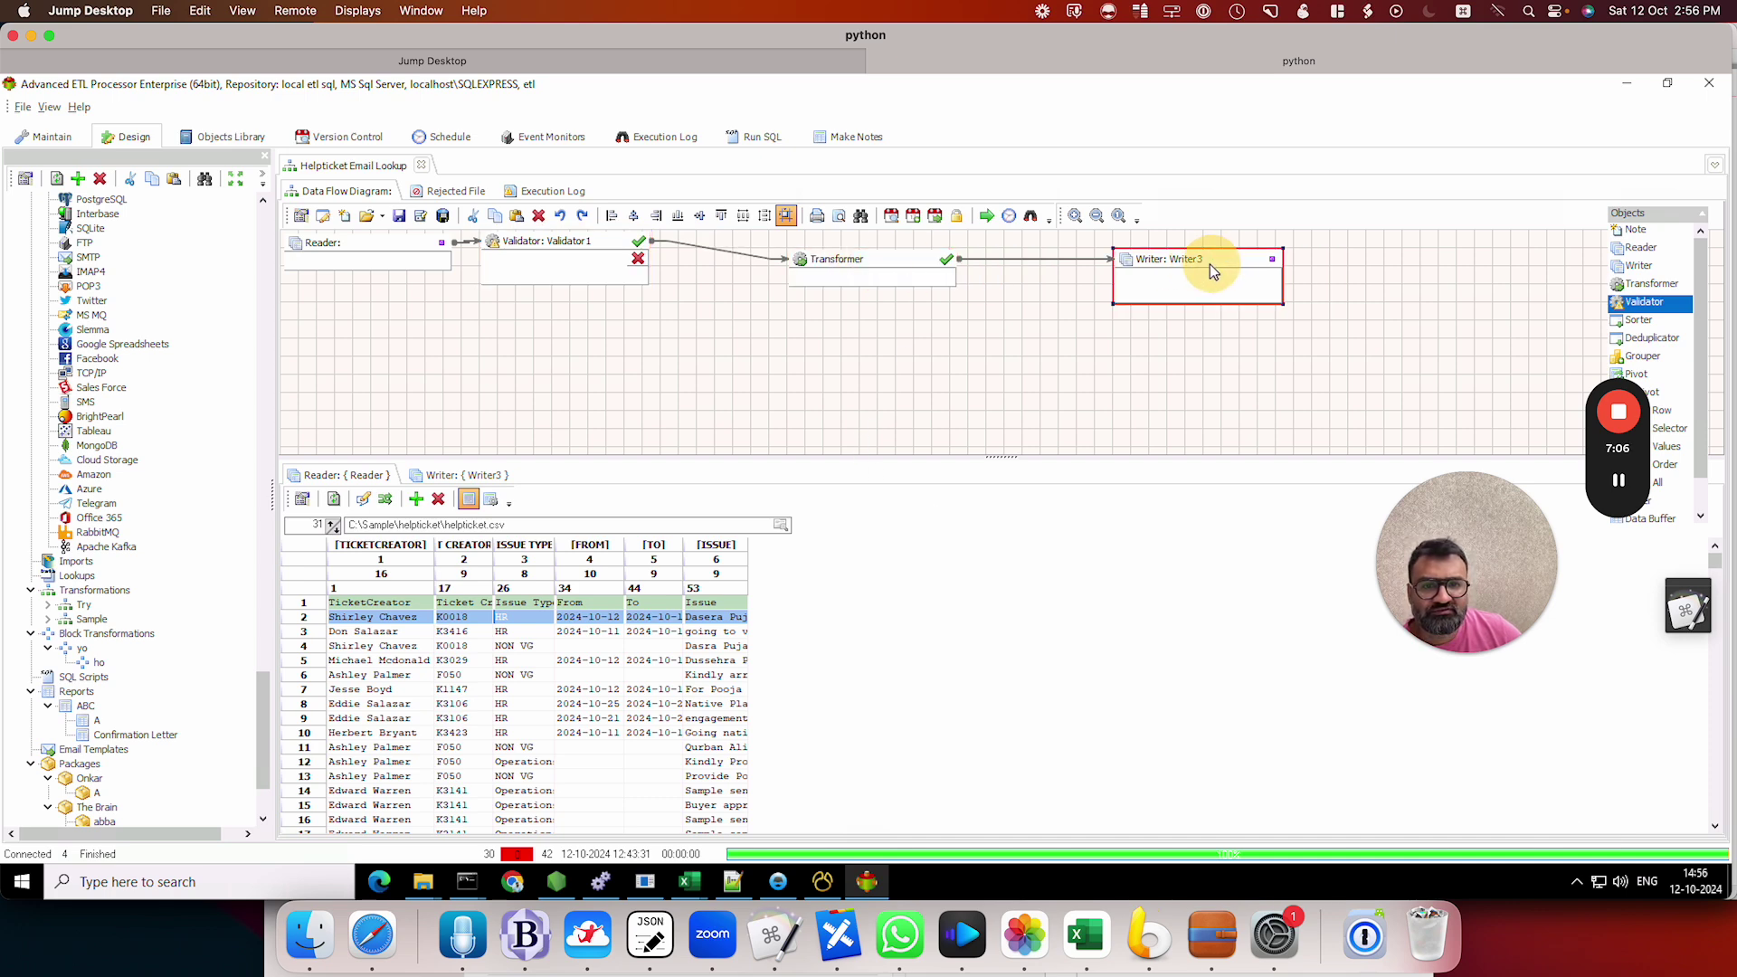
# Step: Open the Transformer, auto-map its source fields to the target fields by field position, and accept the mapping
pyautogui.doubleClick(891, 268)
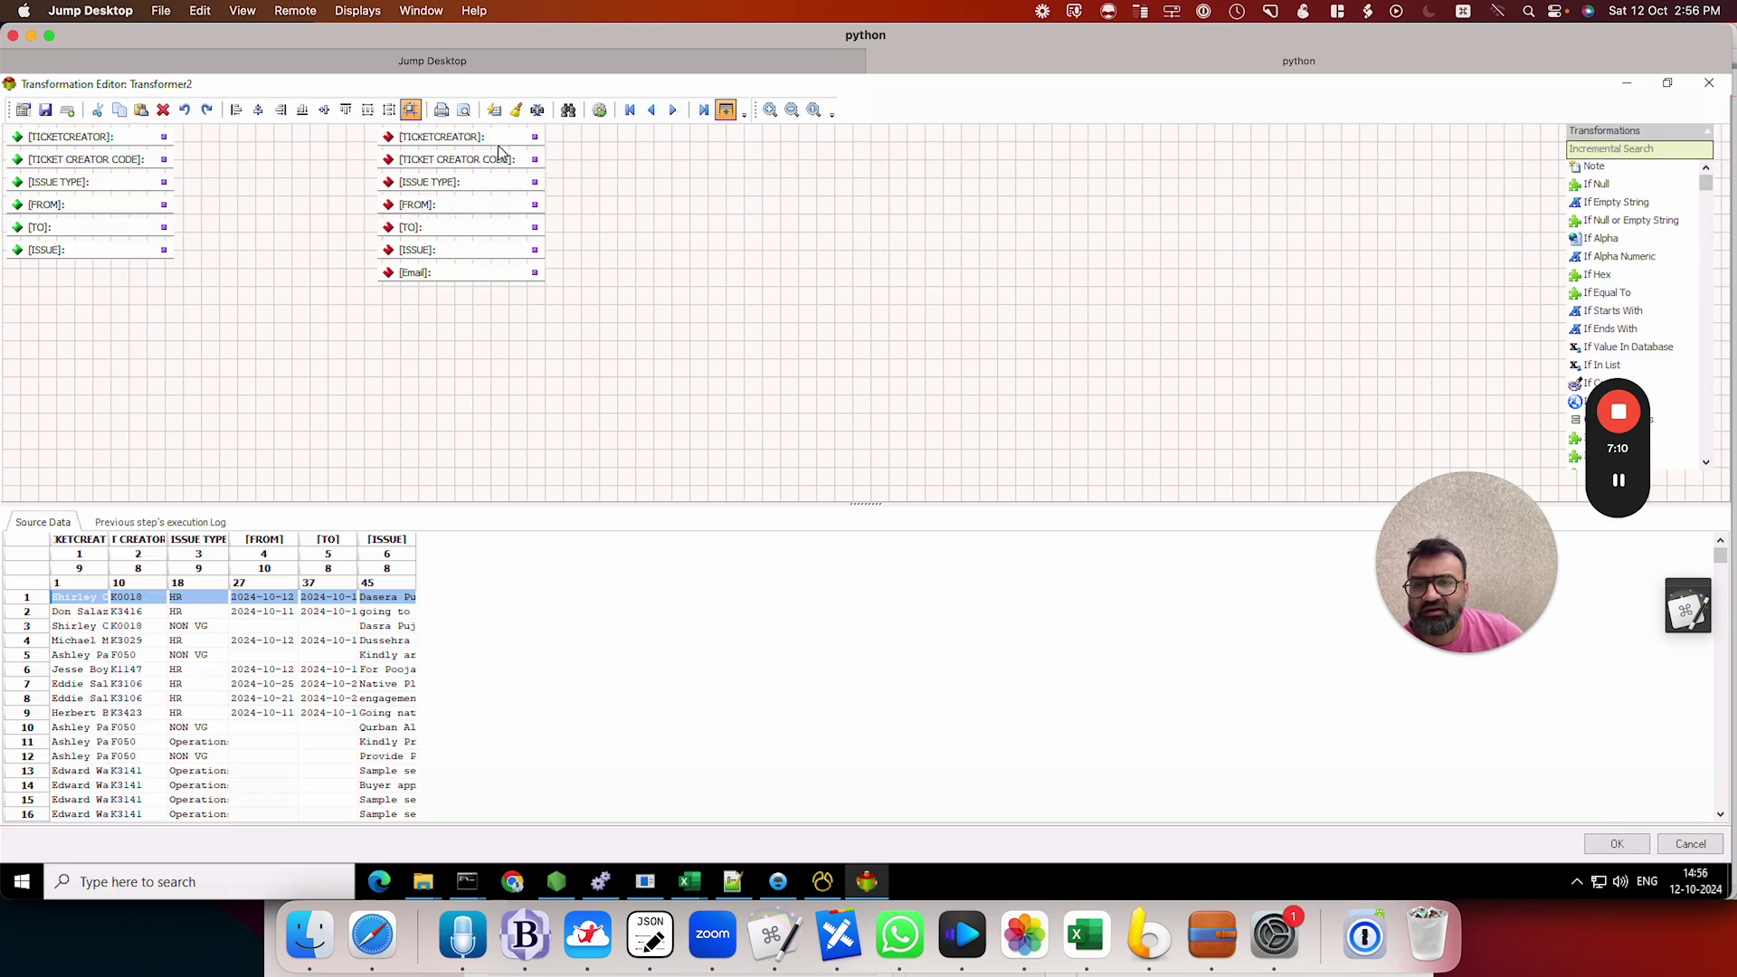
pyautogui.click(495, 111)
pyautogui.click(831, 478)
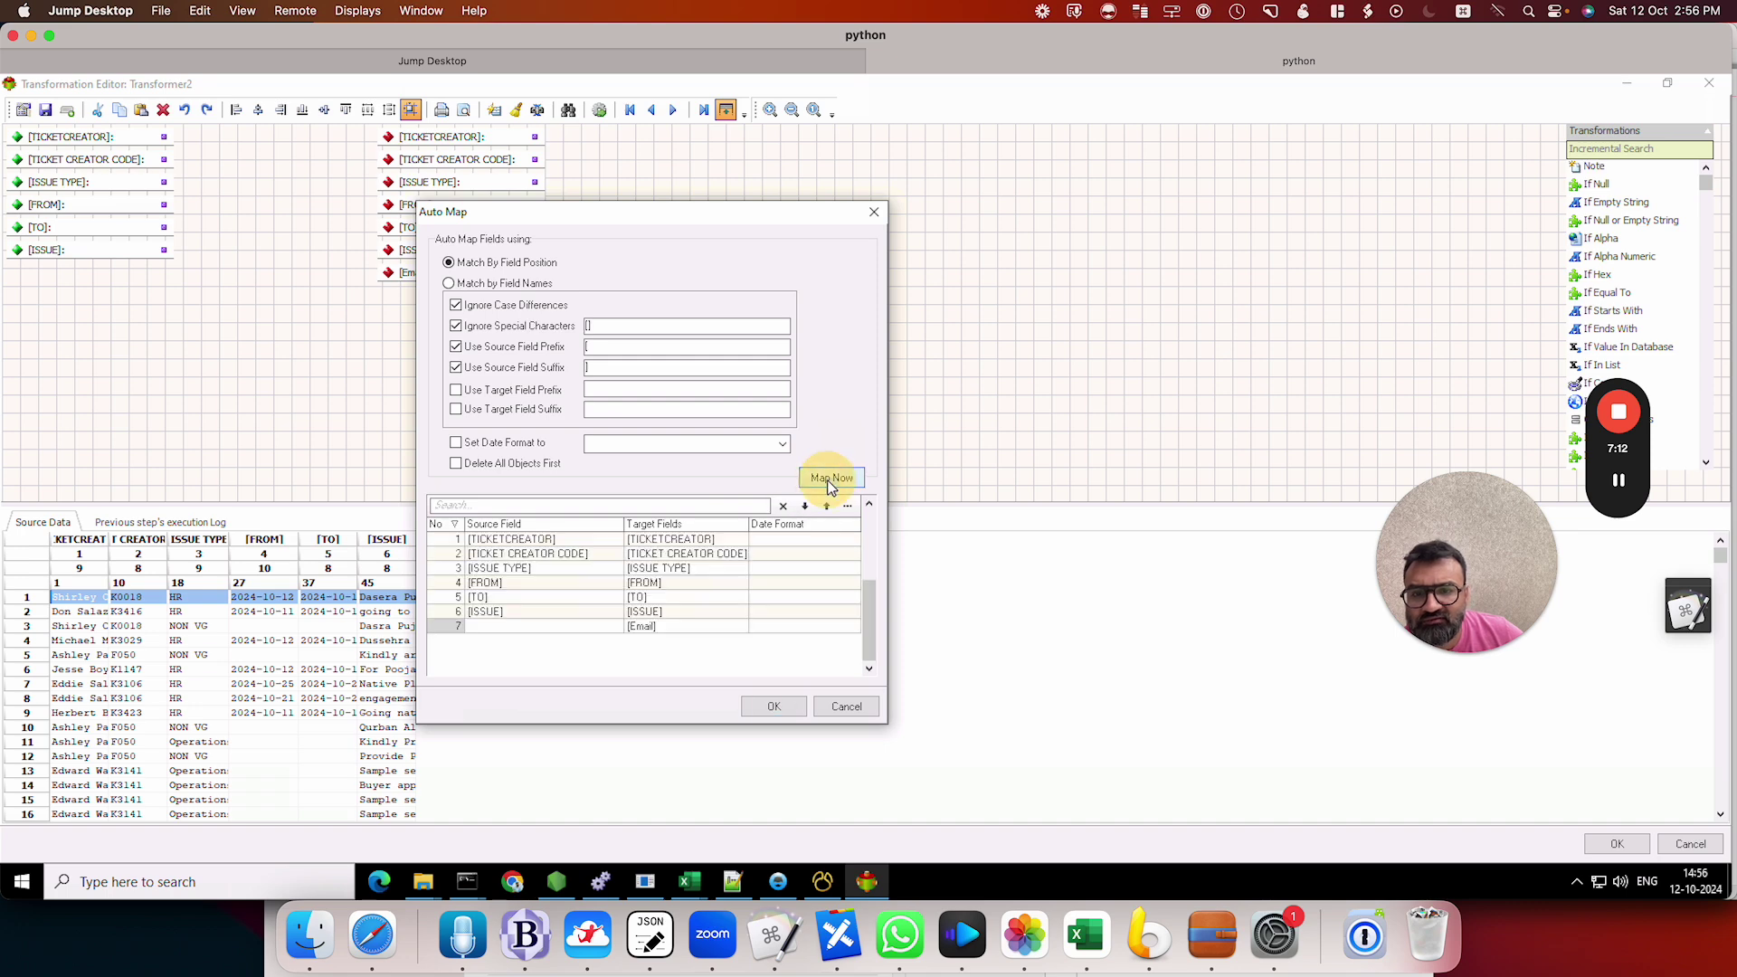
pyautogui.click(774, 706)
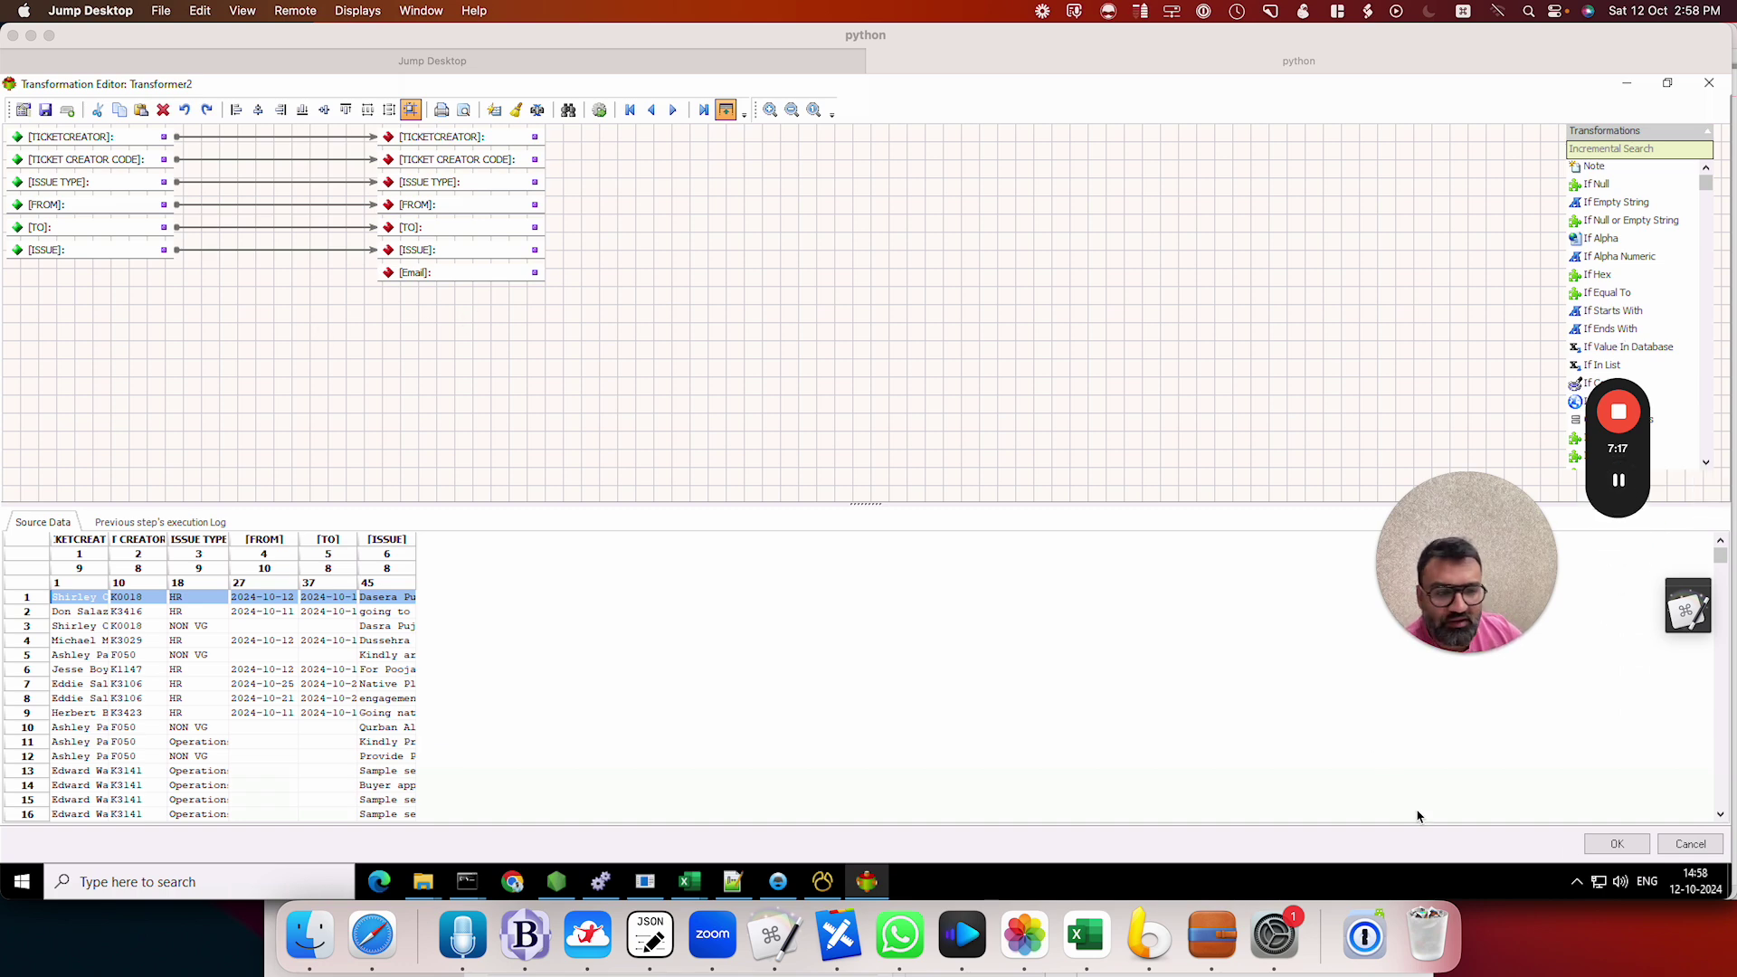
pyautogui.click(1611, 850)
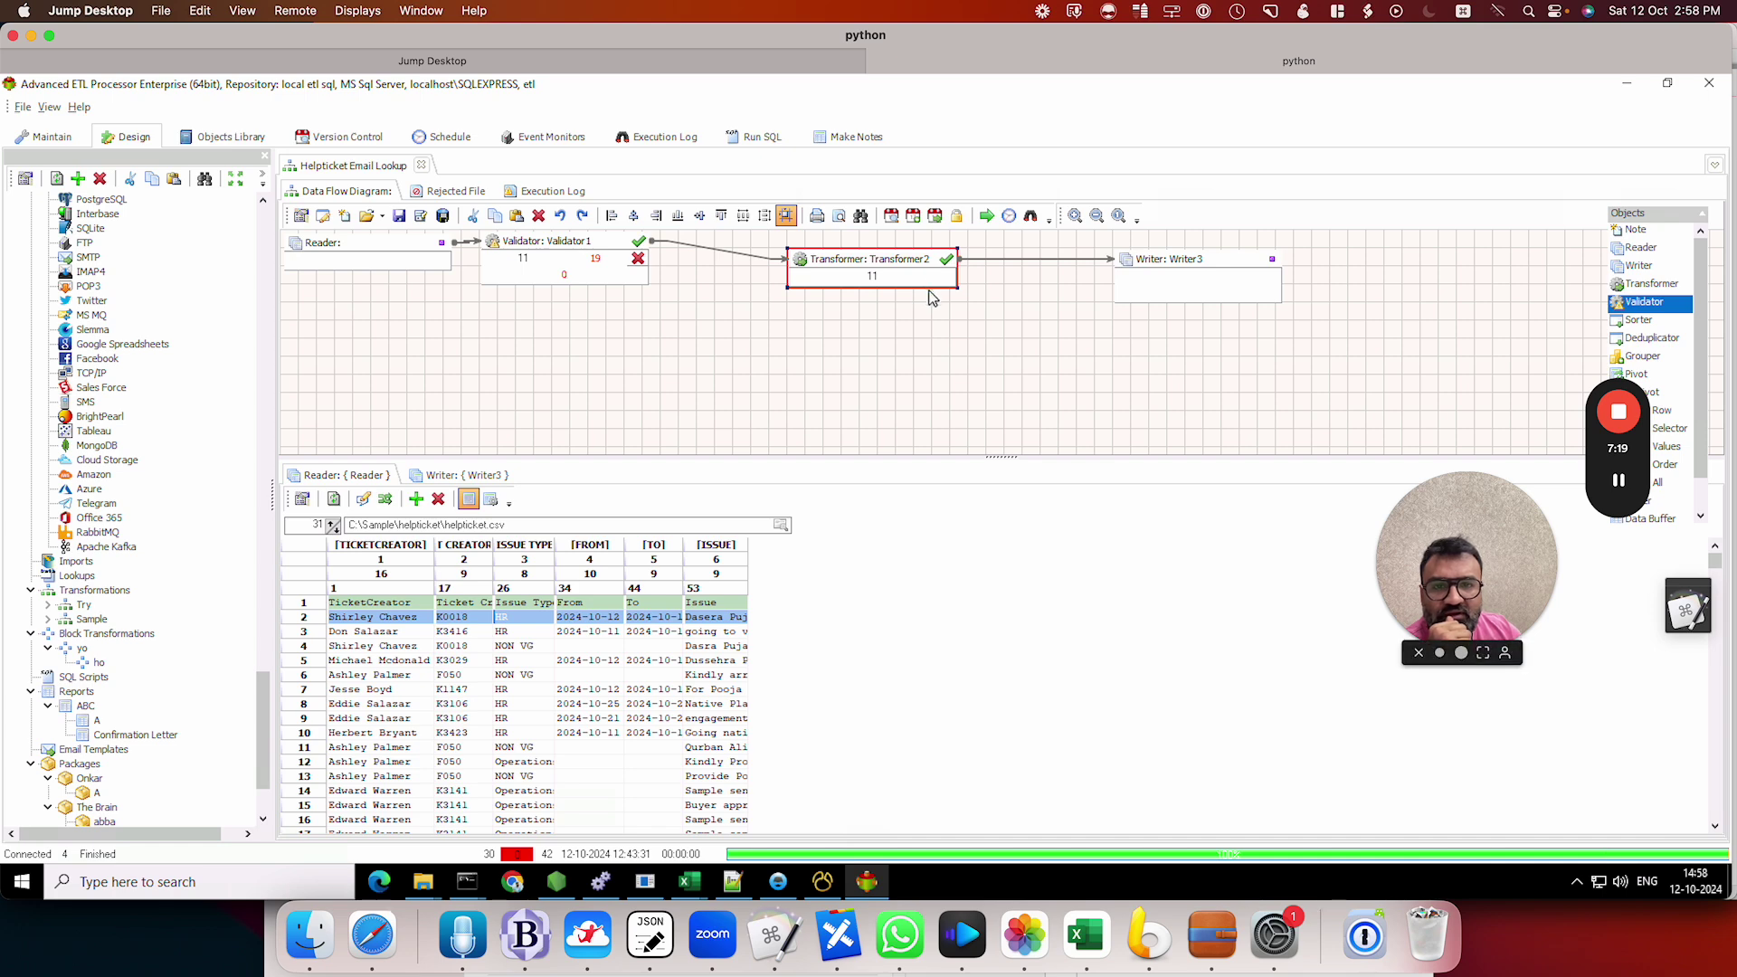
# Step: Run the transformation, show the Writer's output as a data grid, and refresh it to check the issue types in output.csv
pyautogui.click(988, 219)
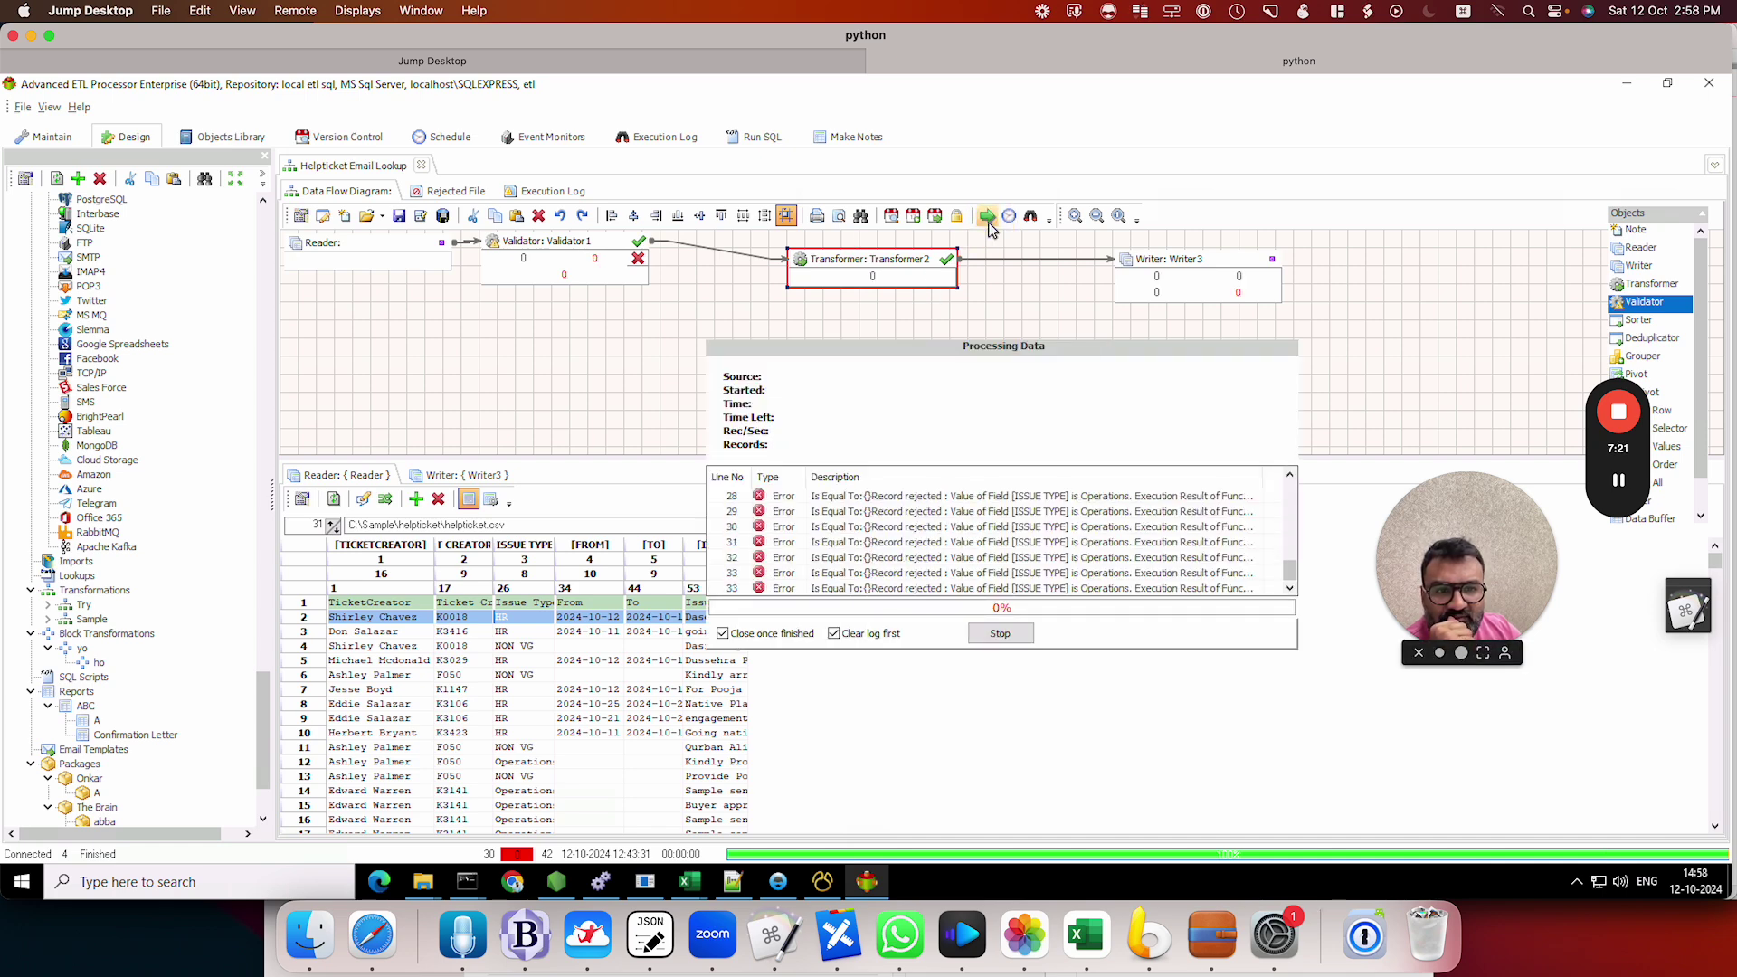
pyautogui.click(477, 476)
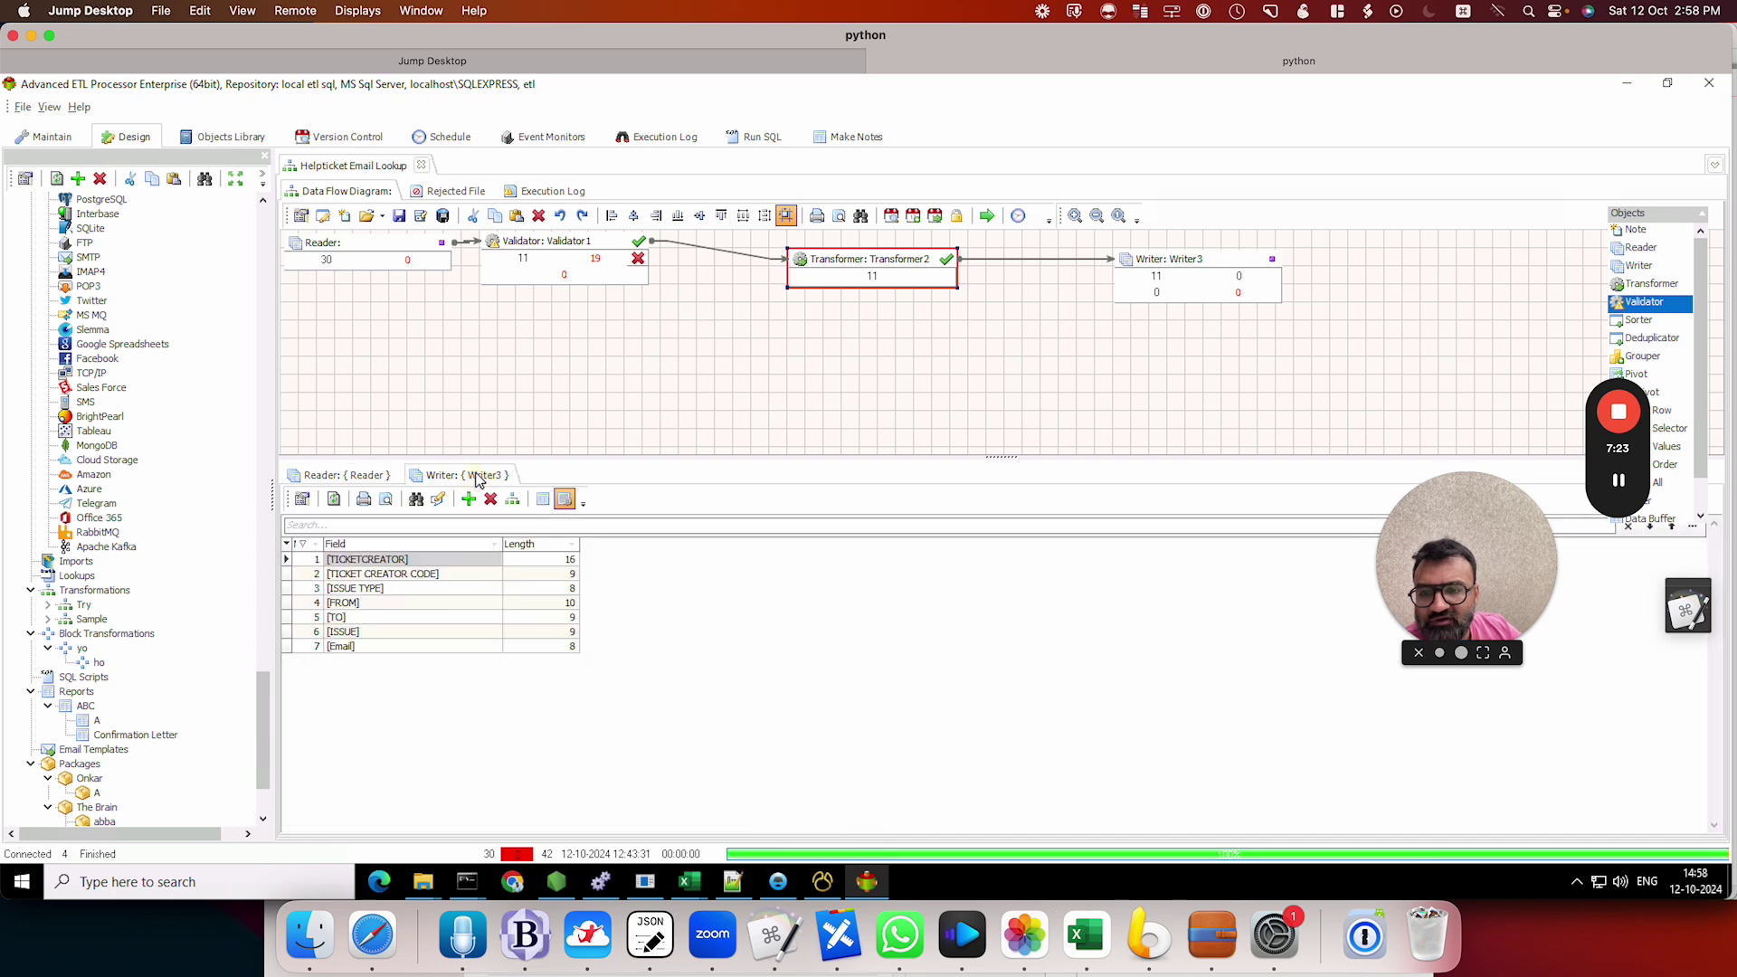
pyautogui.click(543, 502)
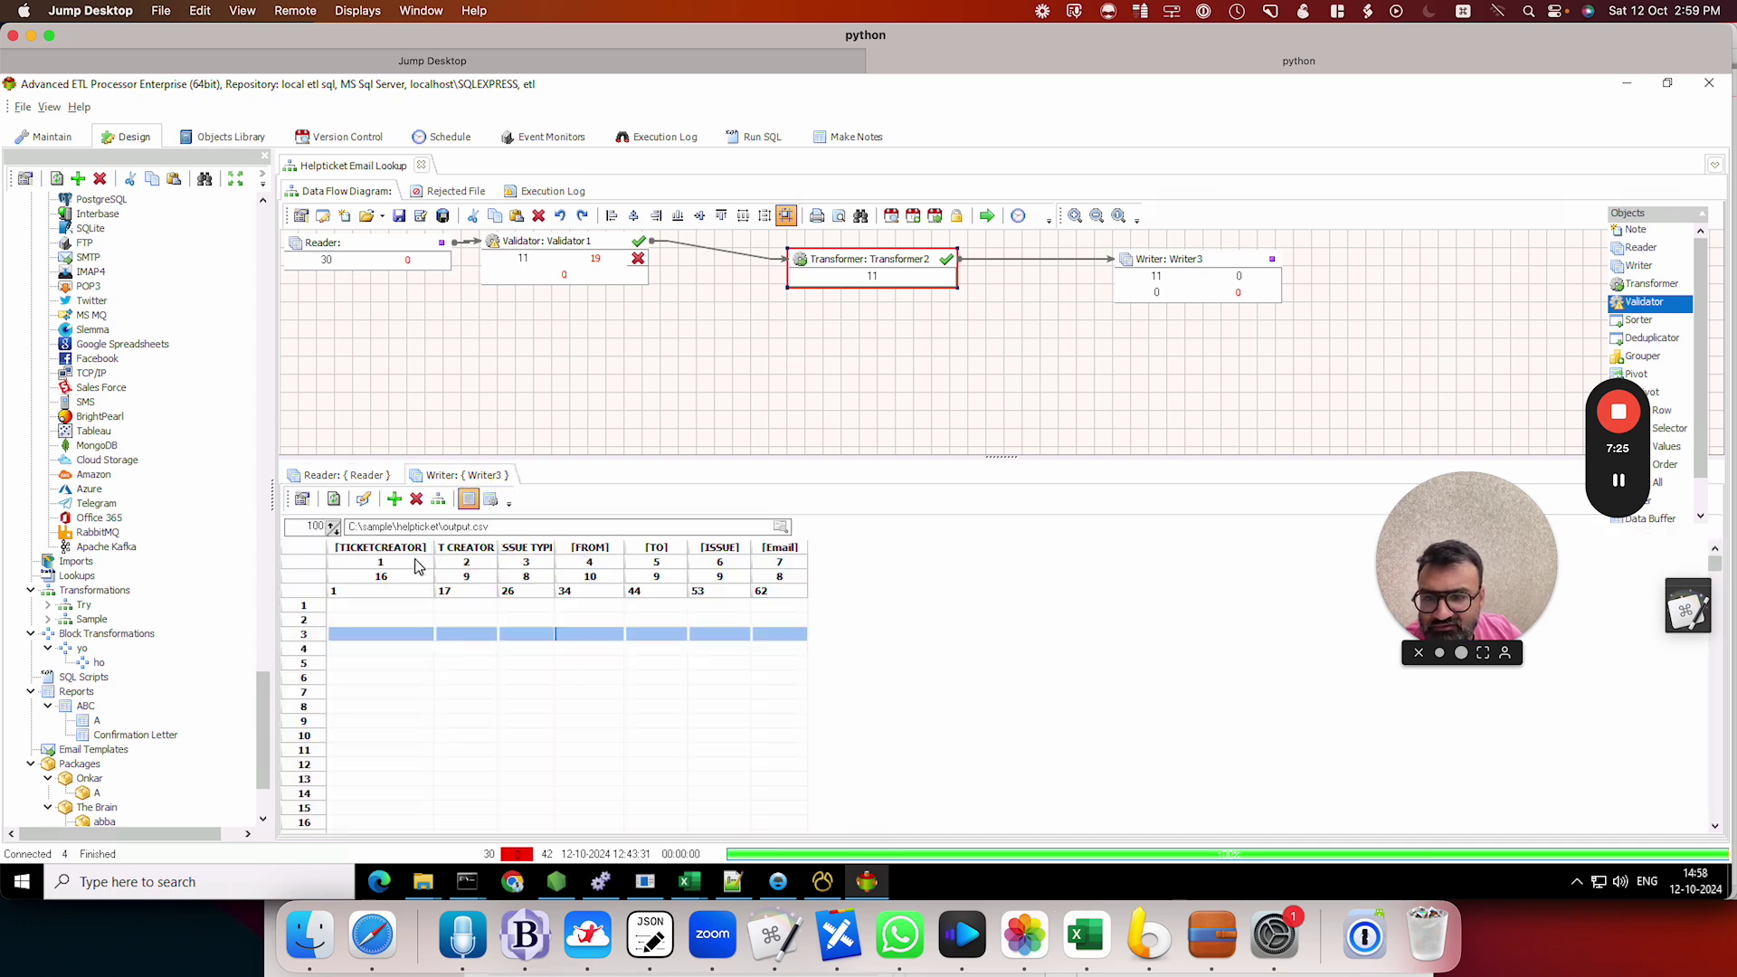
pyautogui.click(333, 499)
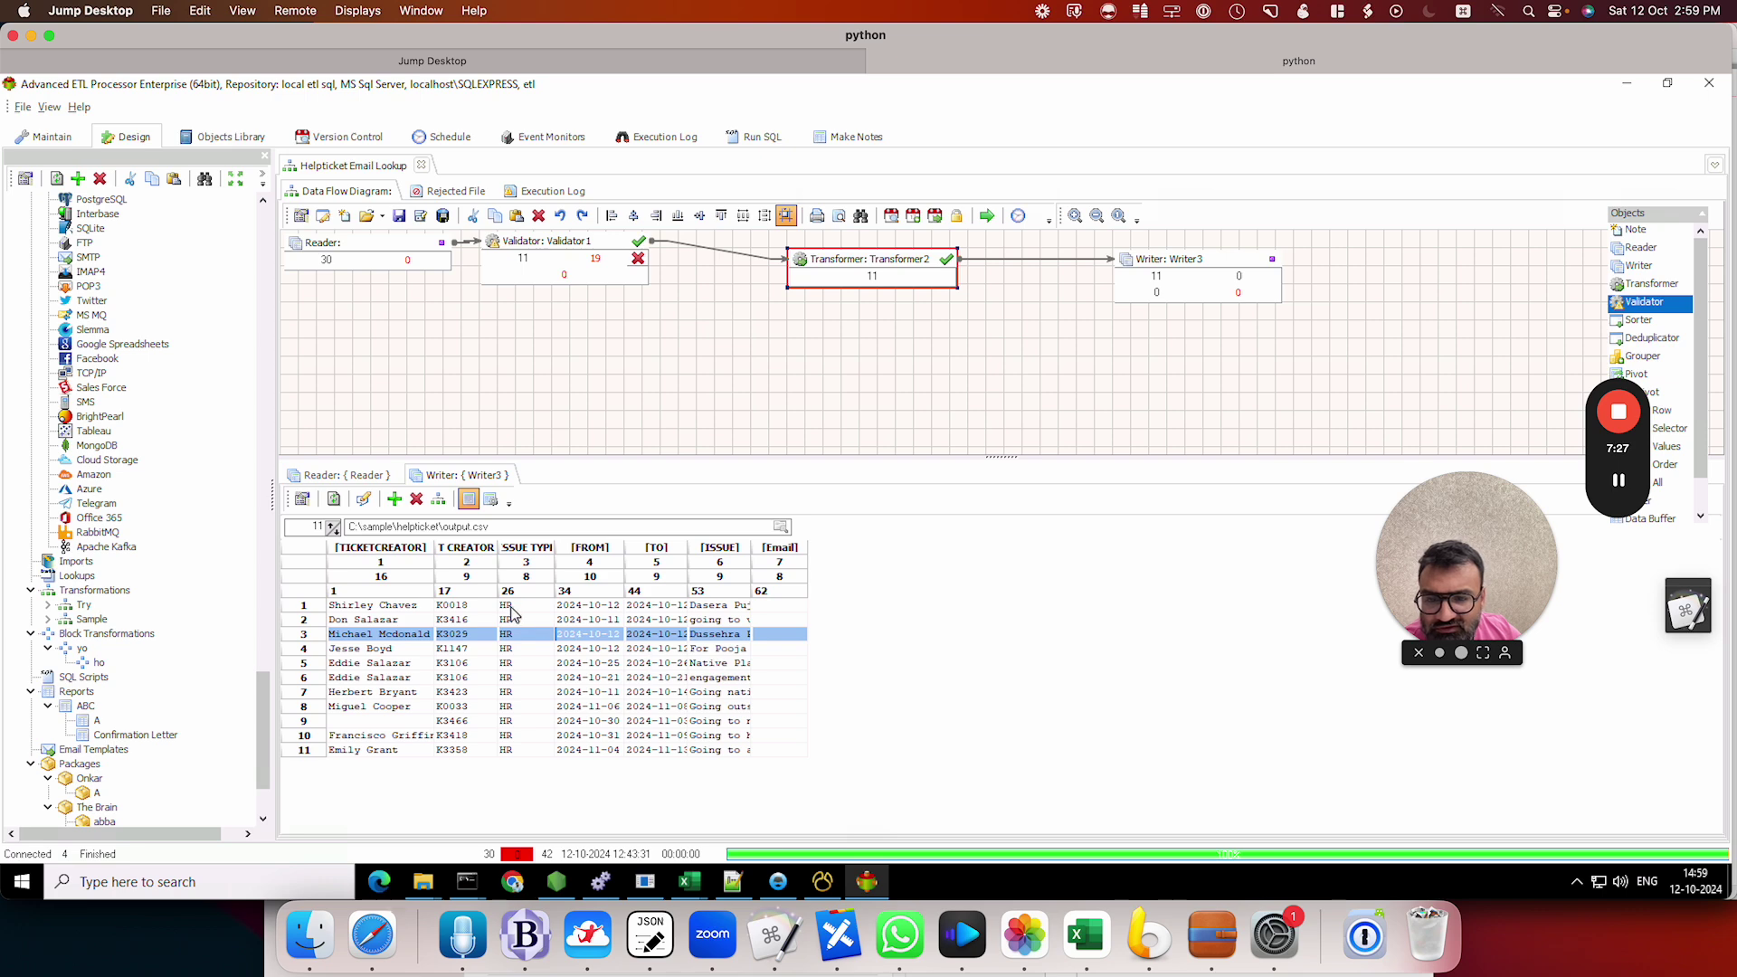
pyautogui.moveTo(512, 610); pyautogui.dragTo(552, 604)
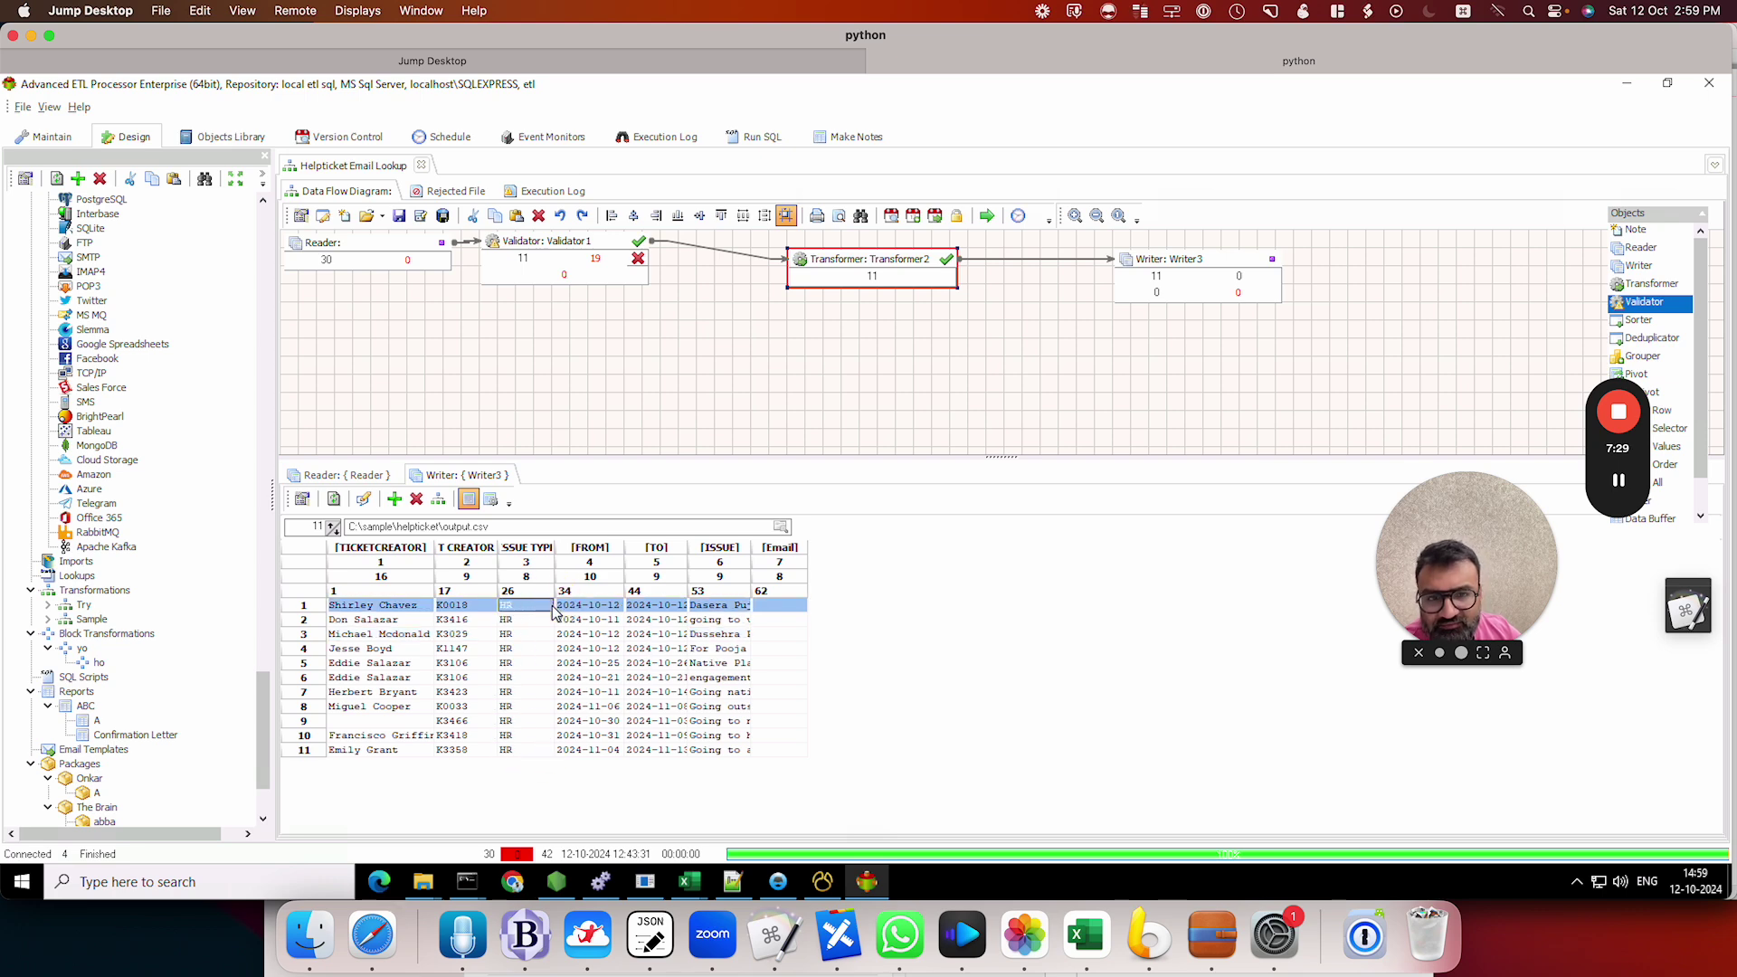
# Step: Add a Lookup to the Transformer, linking TICKET CREATOR CODE to its input and its output to the Email target field
pyautogui.doubleClick(905, 269)
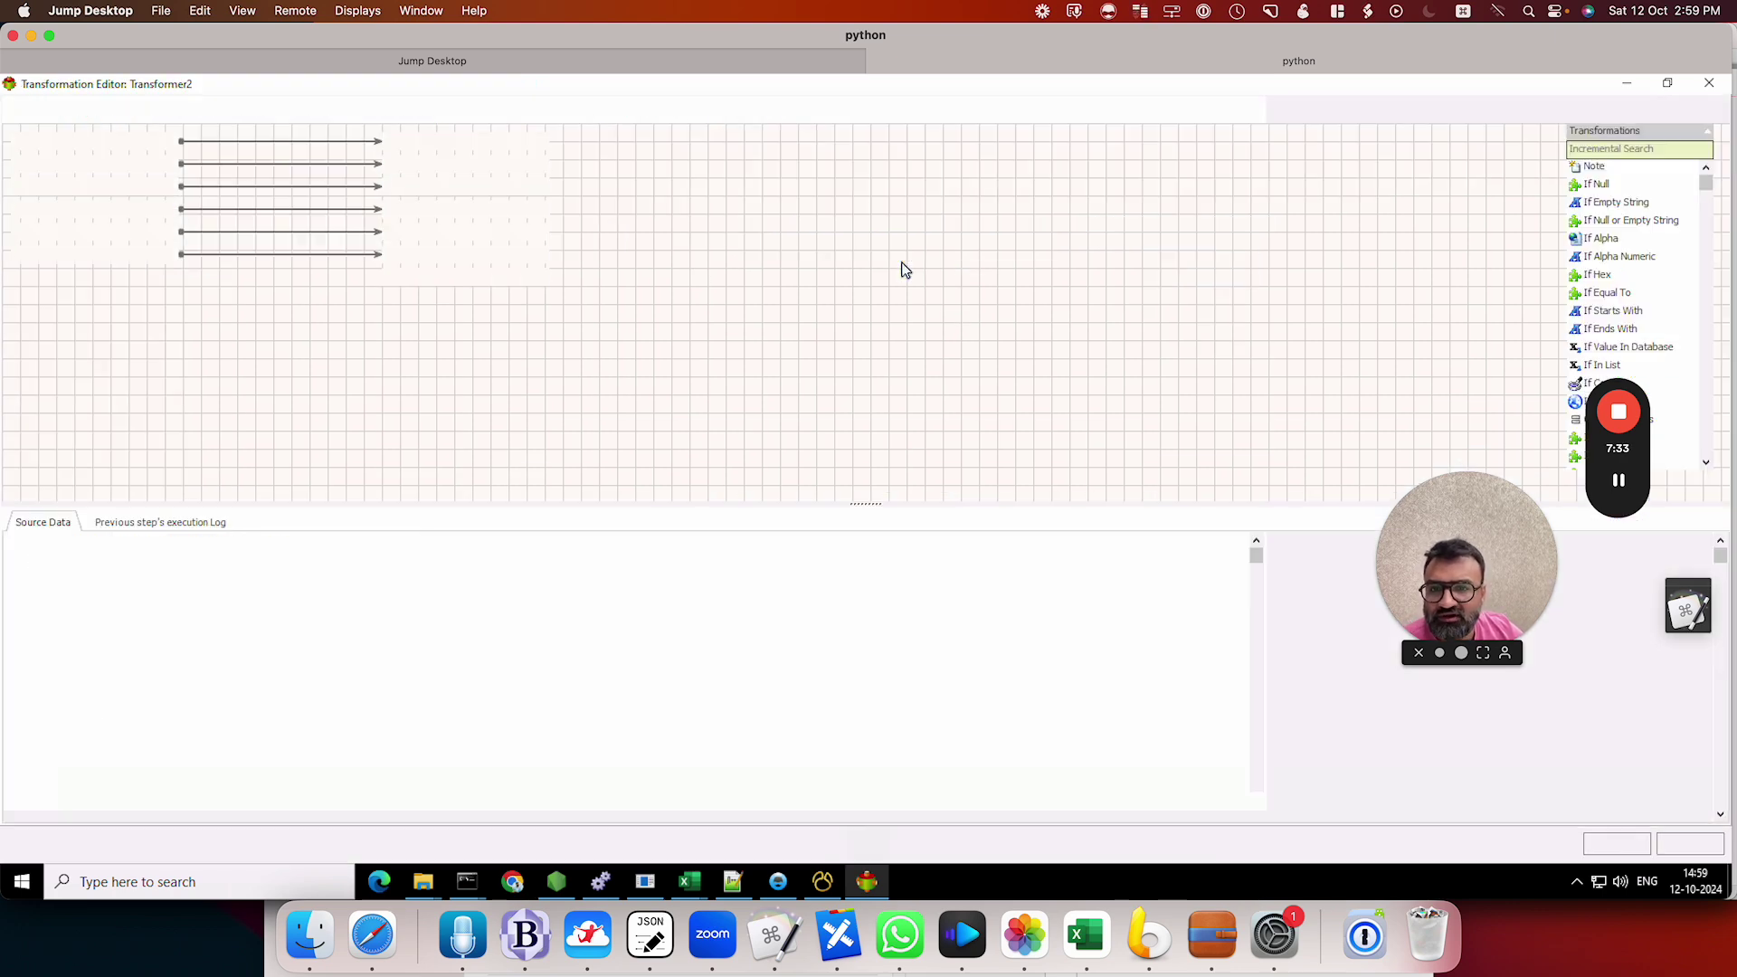
pyautogui.click(1642, 149)
pyautogui.write('look')
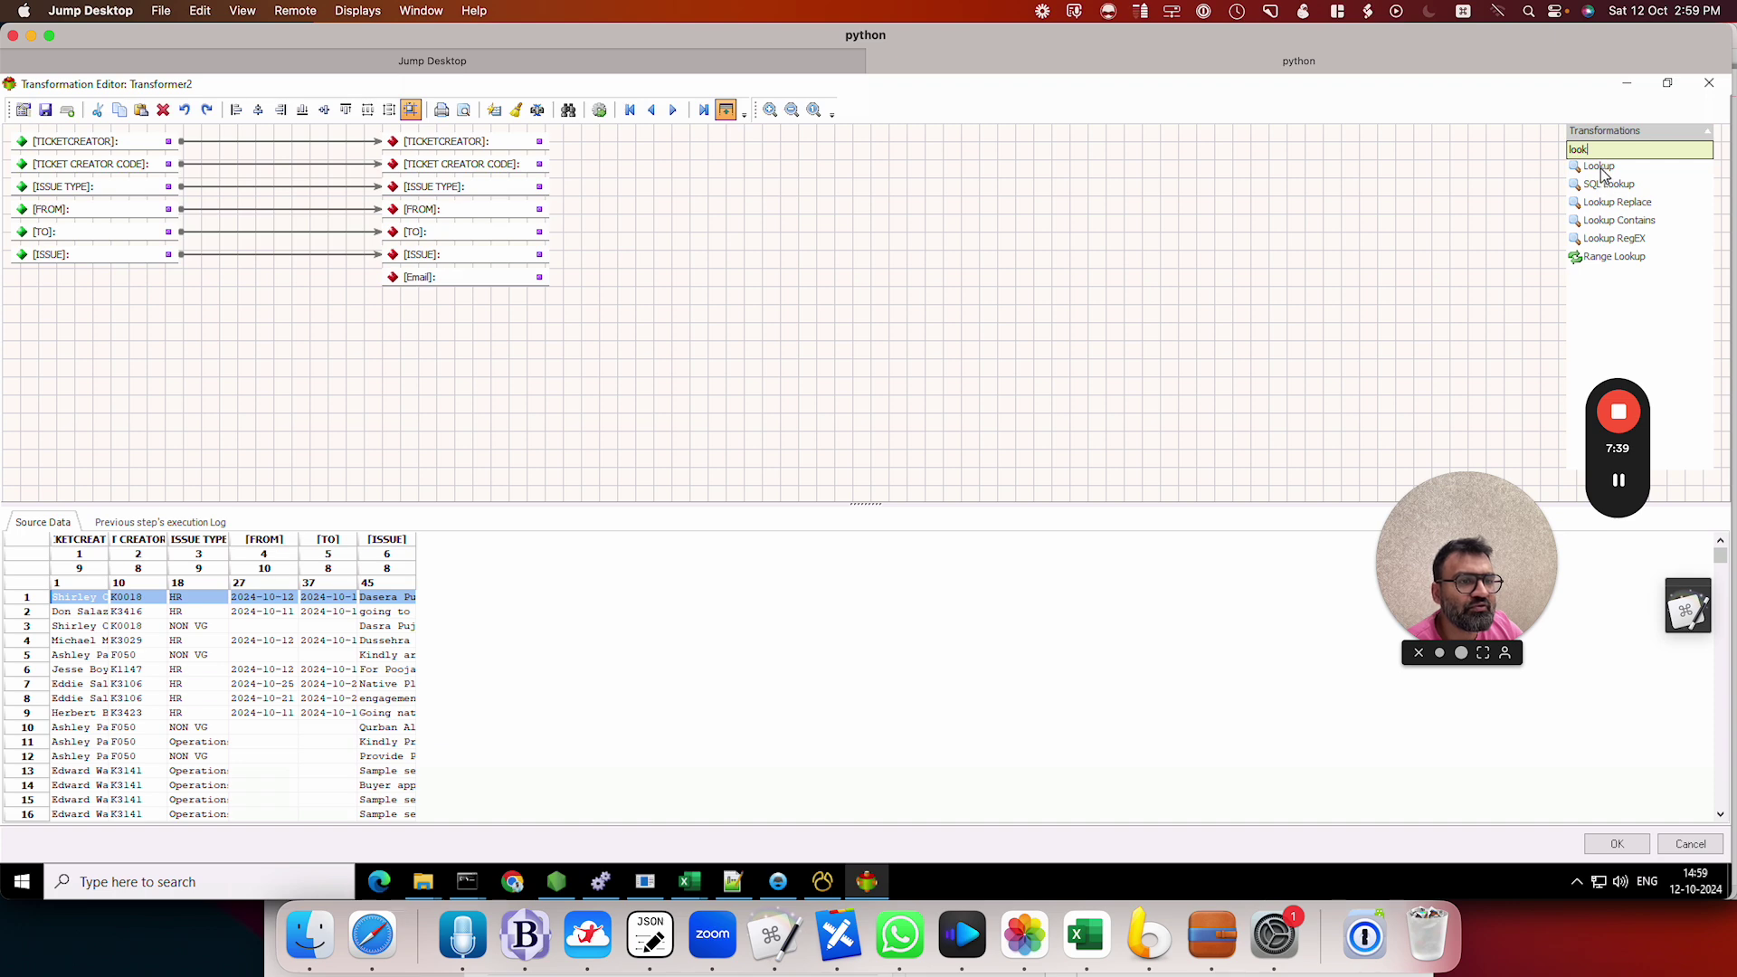
pyautogui.moveTo(1598, 166); pyautogui.dragTo(171, 315)
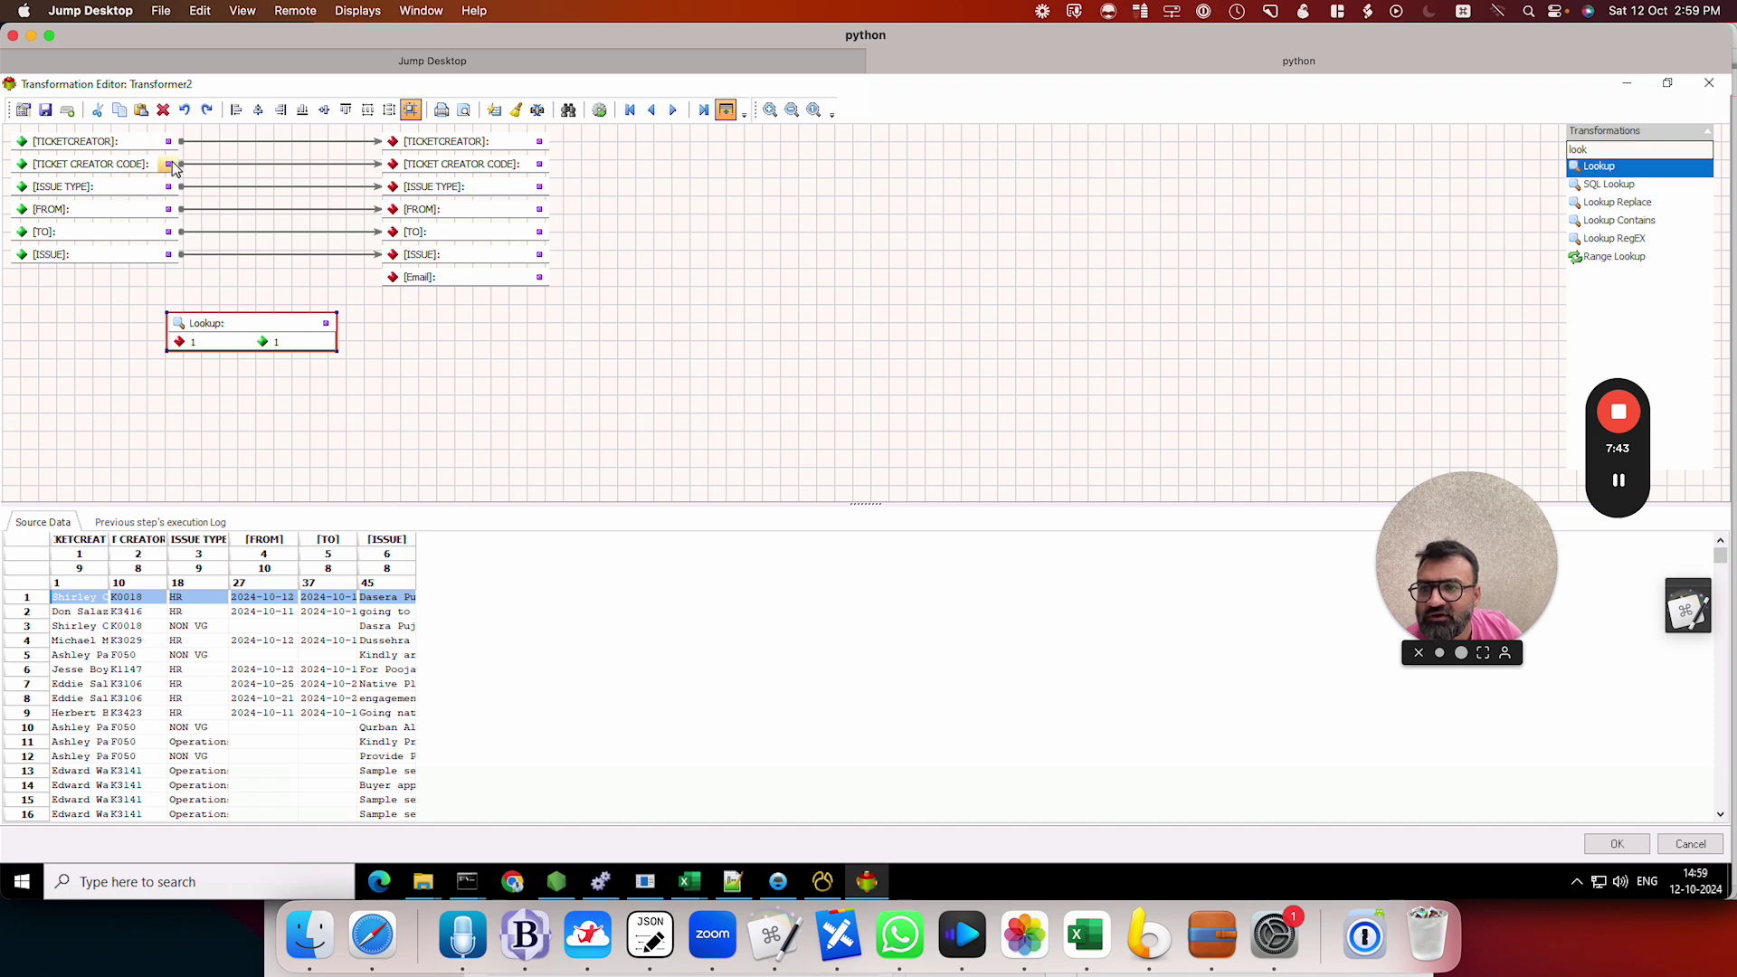
pyautogui.moveTo(169, 164); pyautogui.dragTo(180, 342)
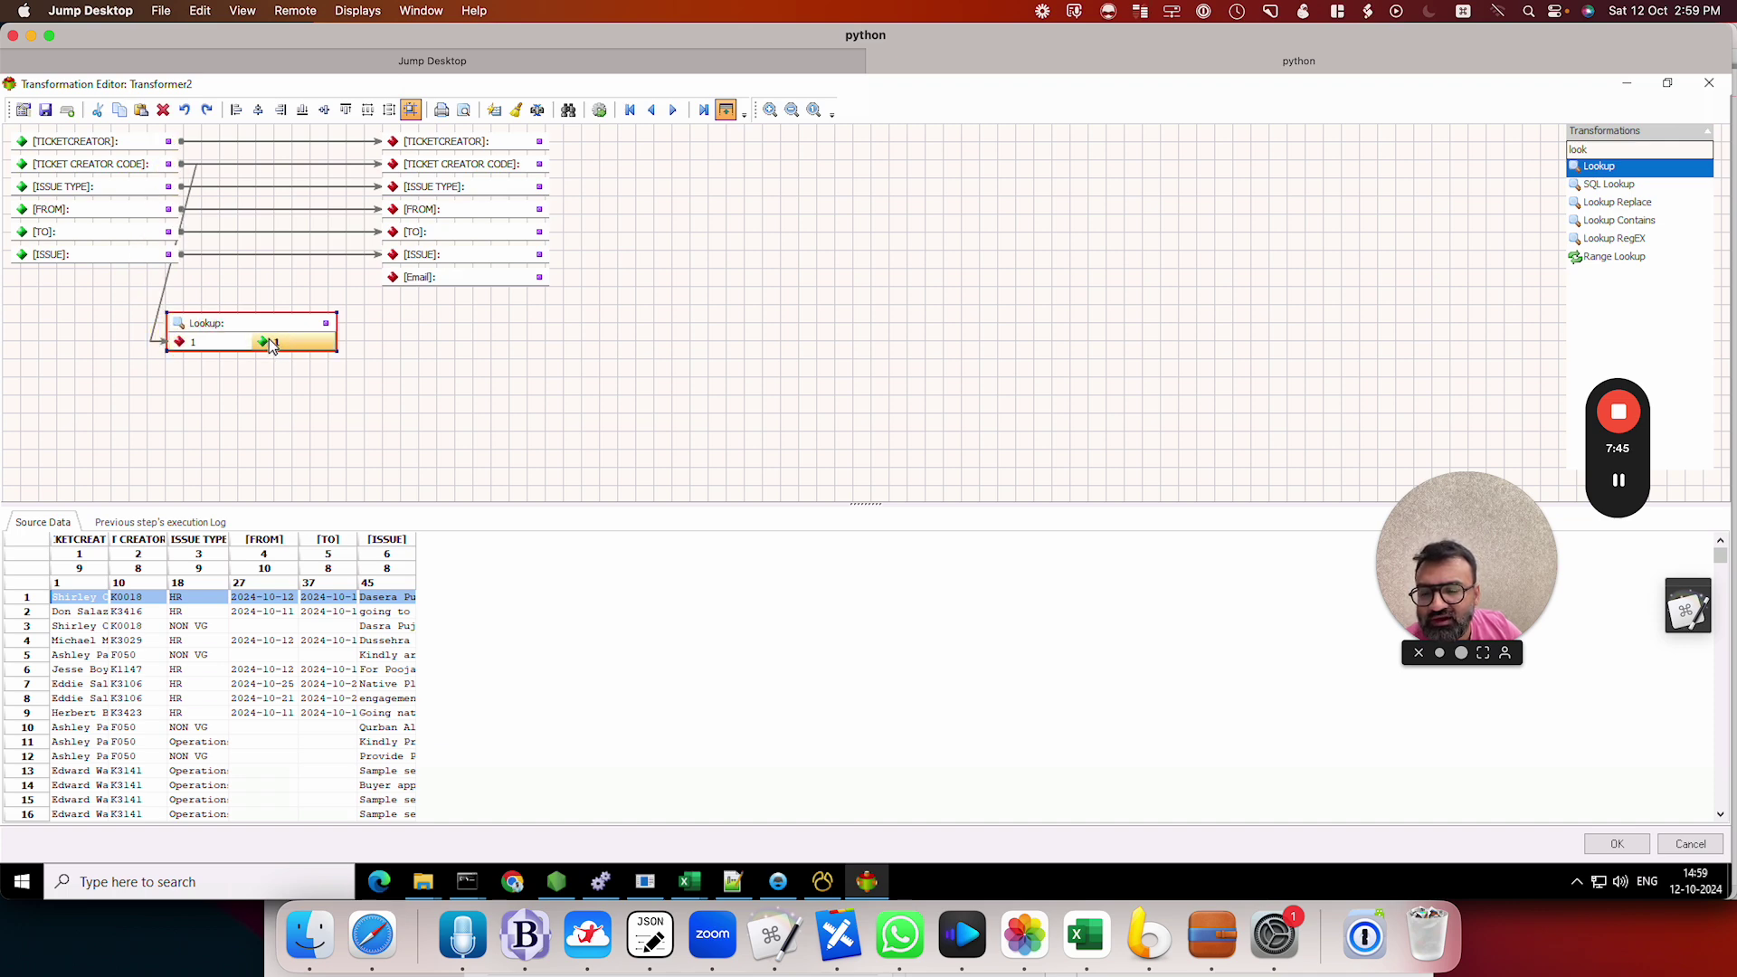
pyautogui.moveTo(409, 285); pyautogui.dragTo(399, 275)
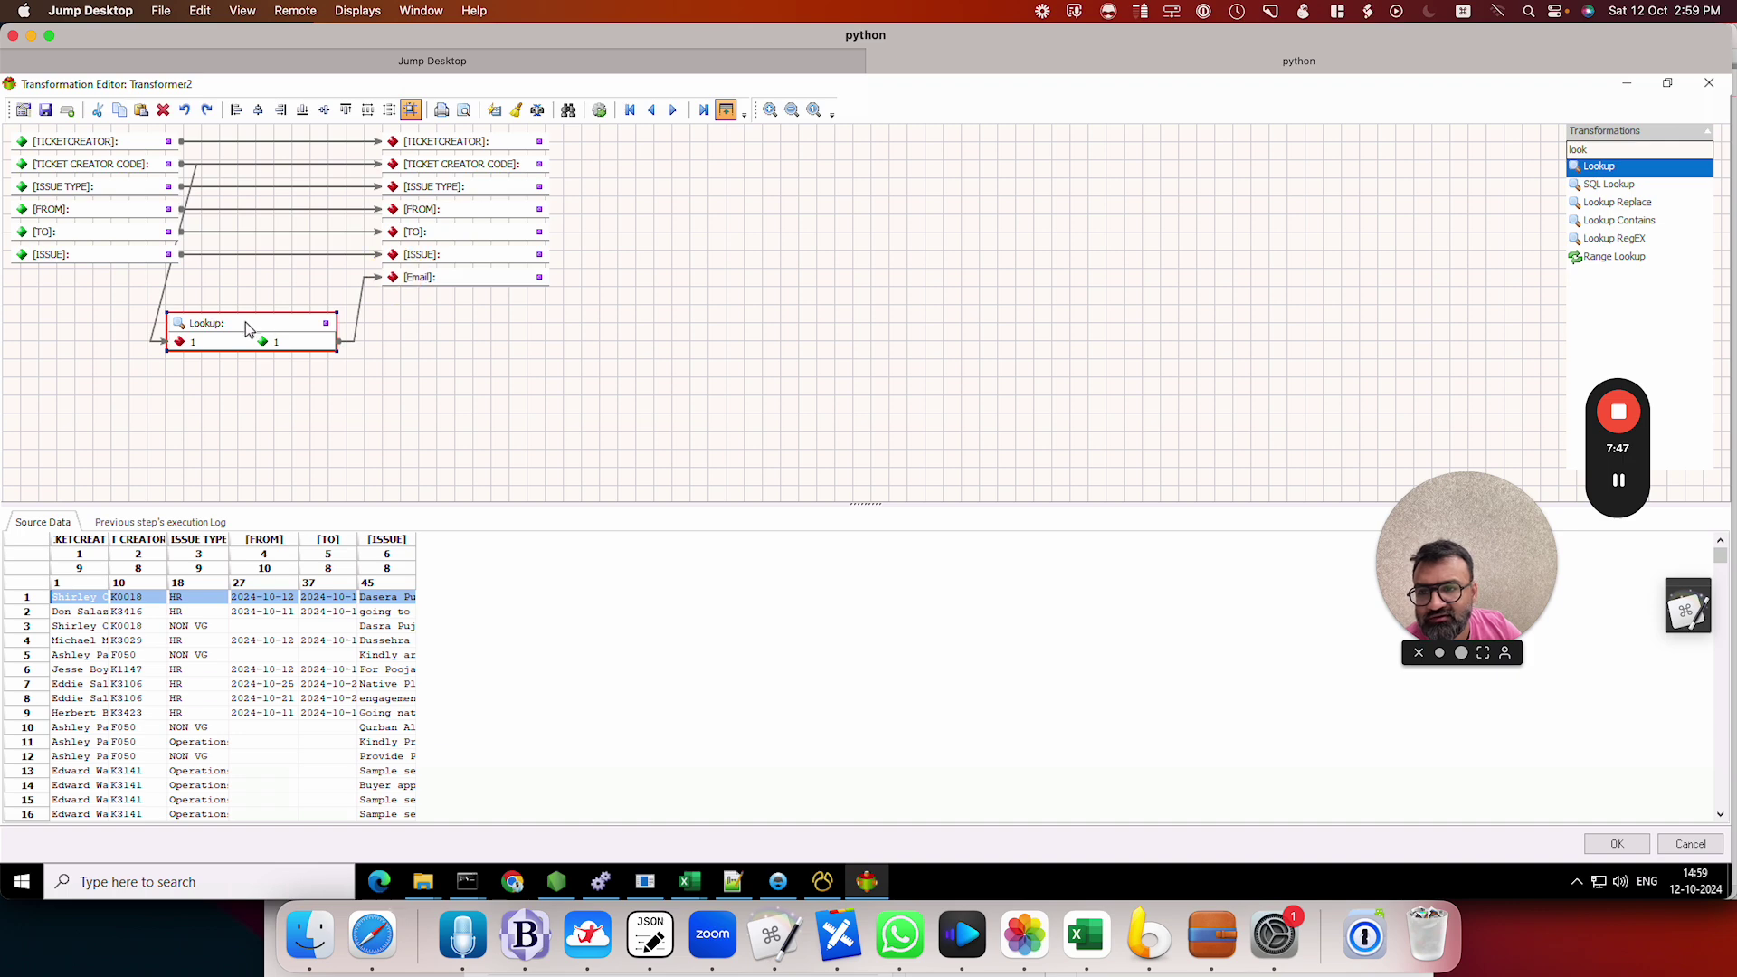
# Step: Configure the Lookup with the description "Email Lookkup", text files as lookup data, and the Sample connection
pyautogui.click(248, 326)
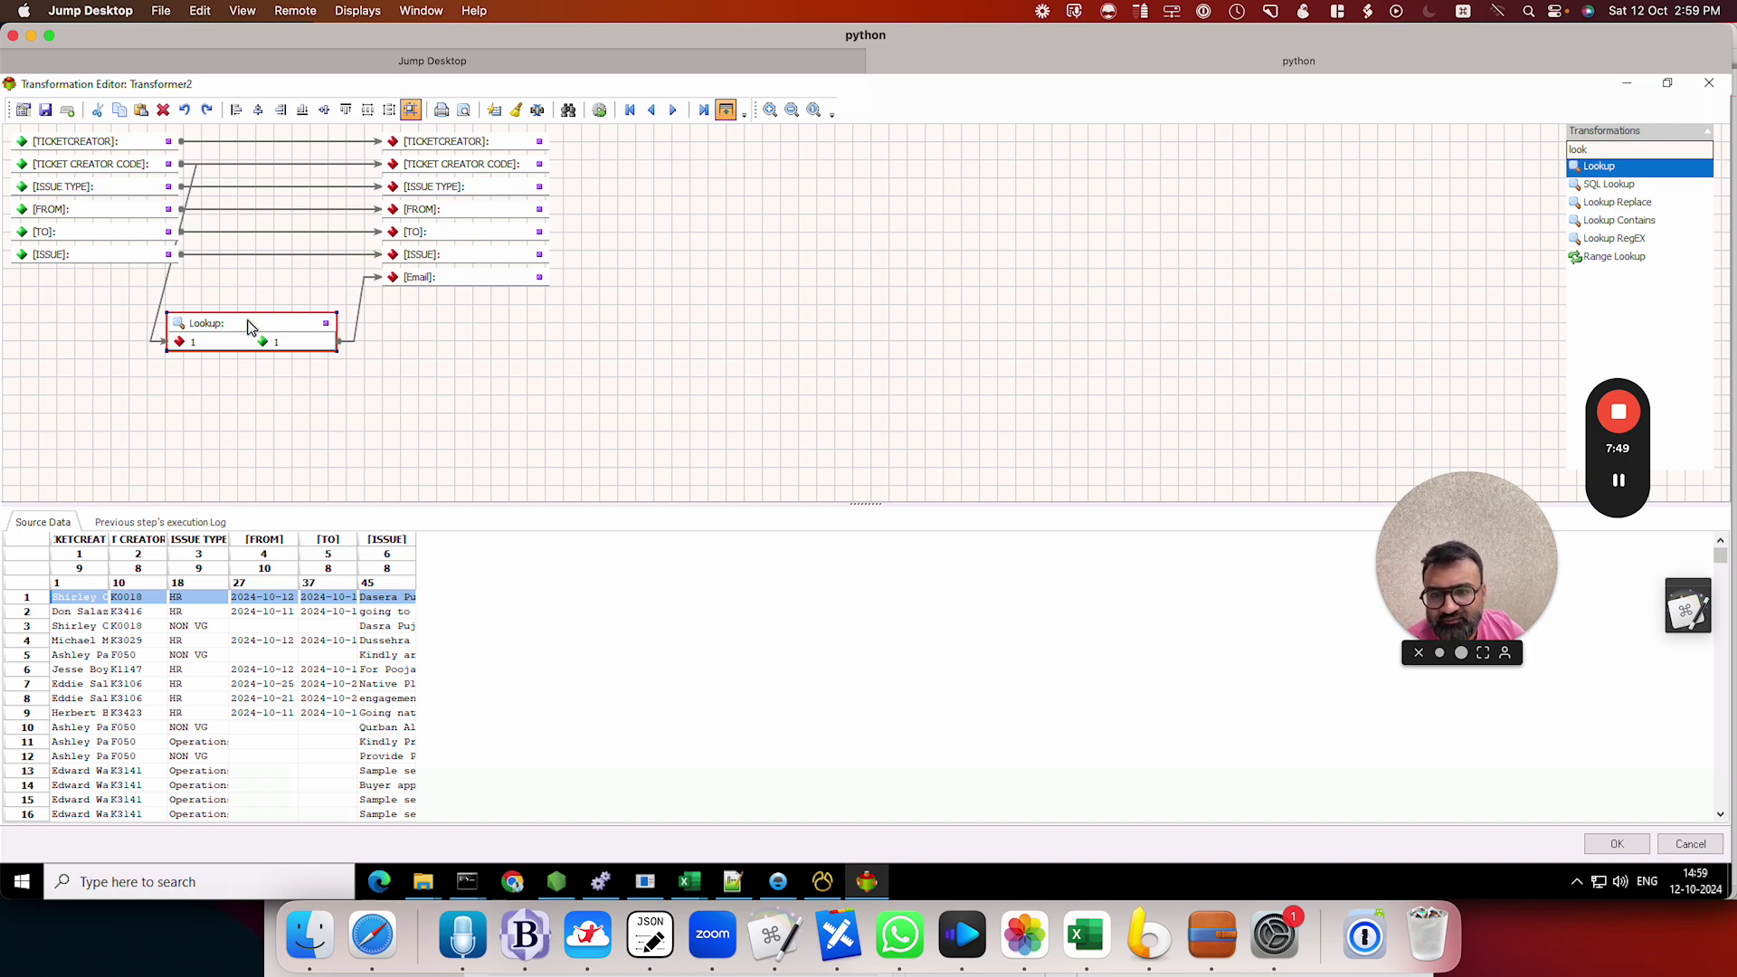
pyautogui.doubleClick(253, 329)
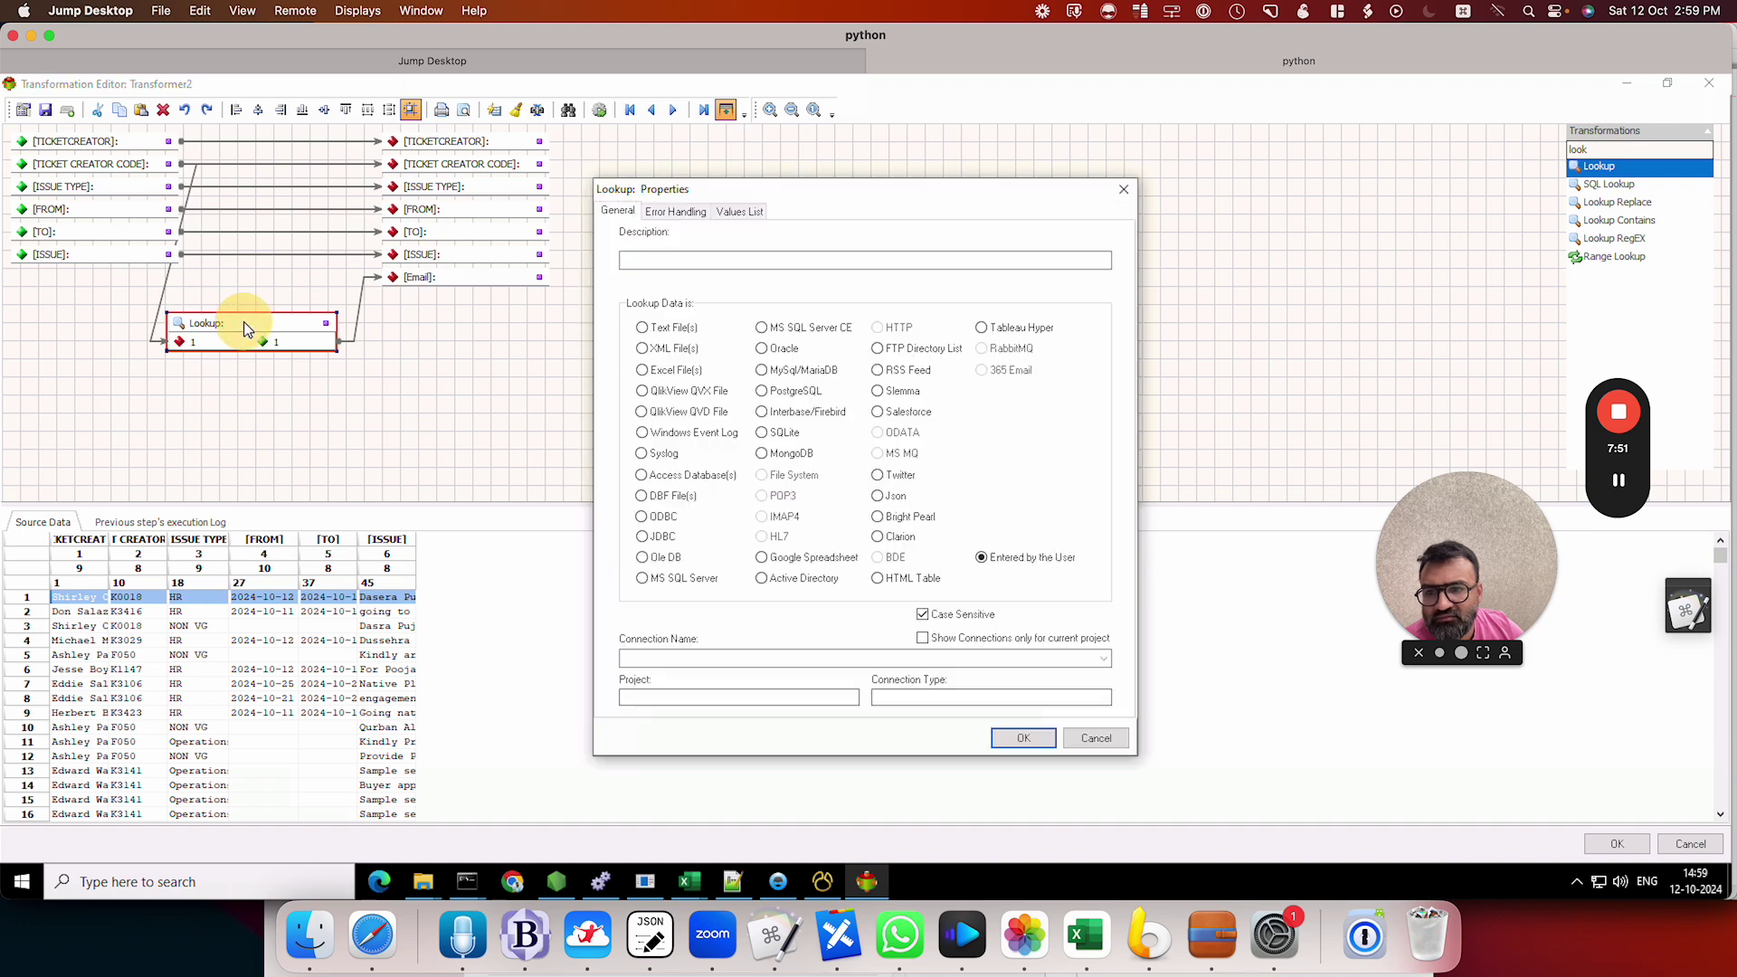
pyautogui.click(674, 331)
pyautogui.click(671, 257)
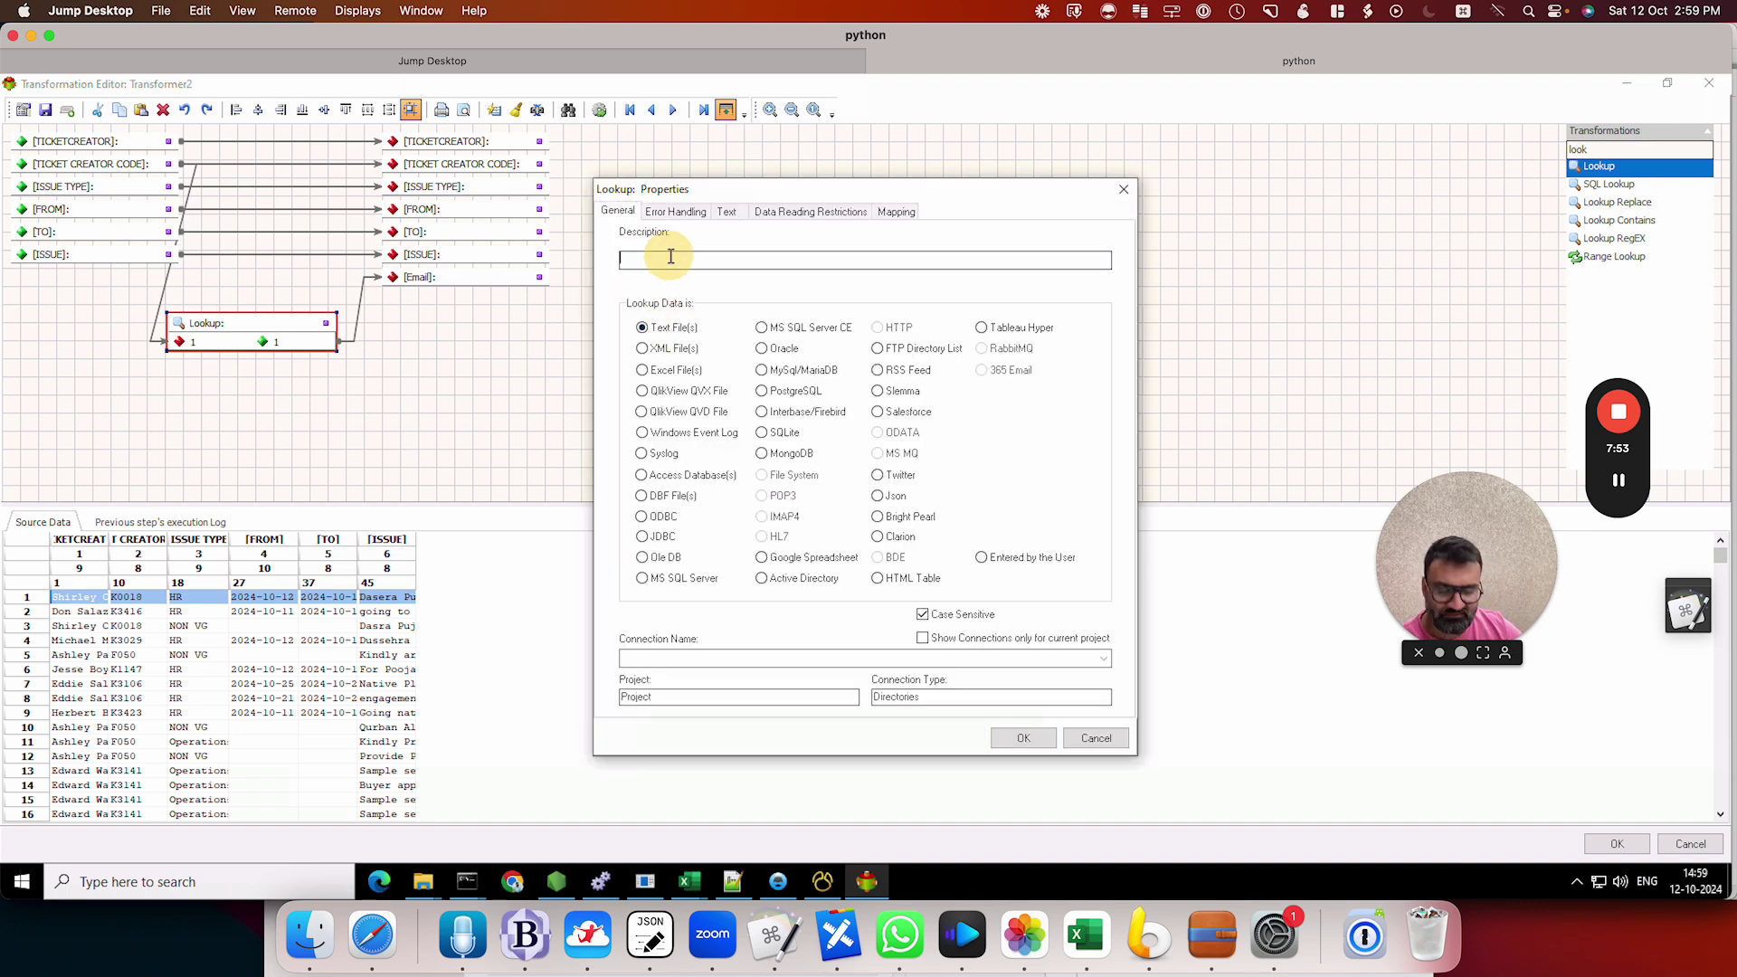
pyautogui.write('Email Lookup')
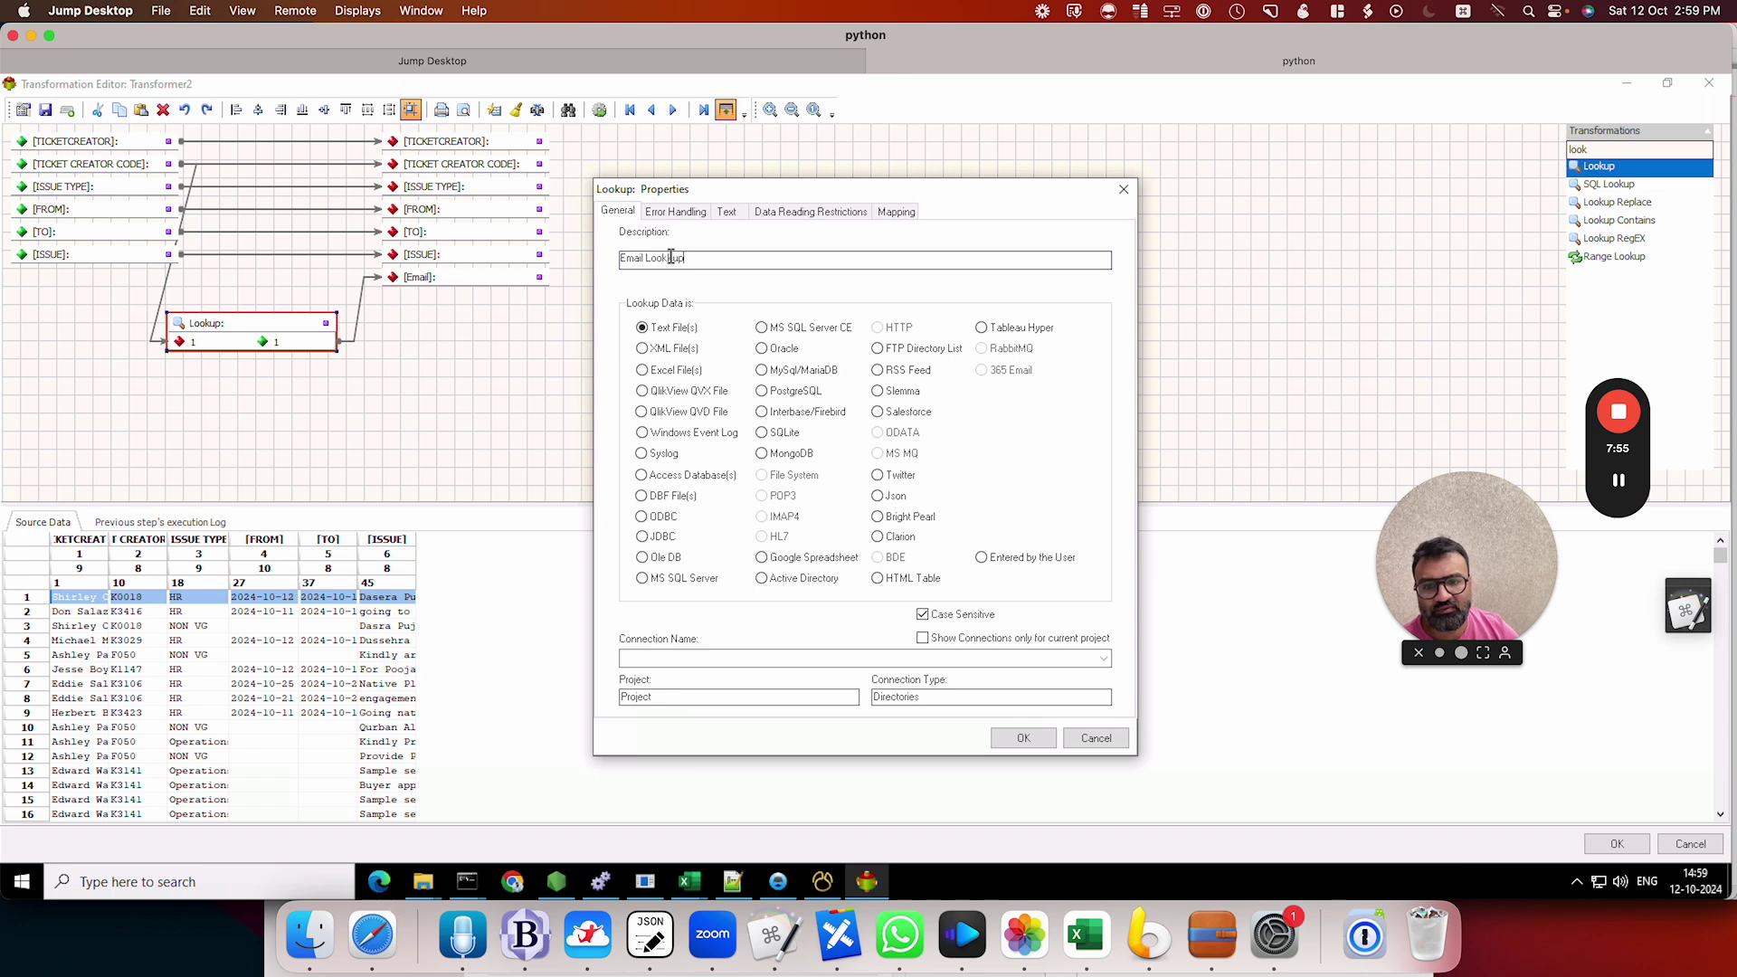
pyautogui.click(633, 659)
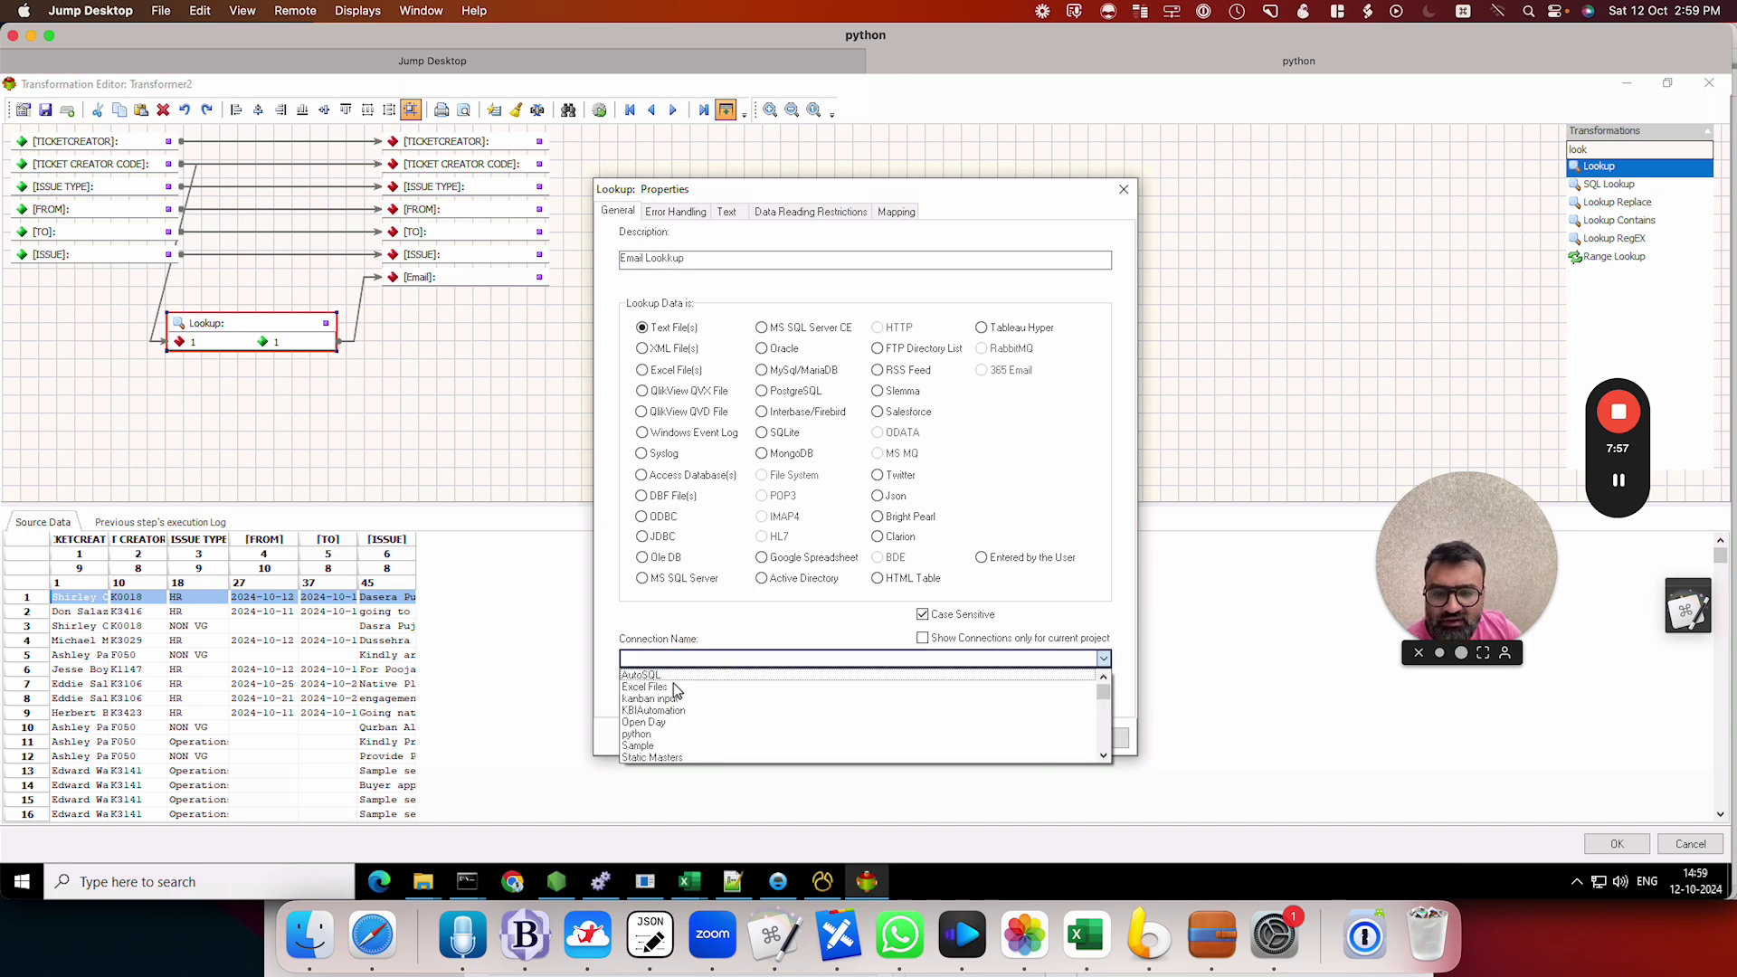
pyautogui.click(678, 711)
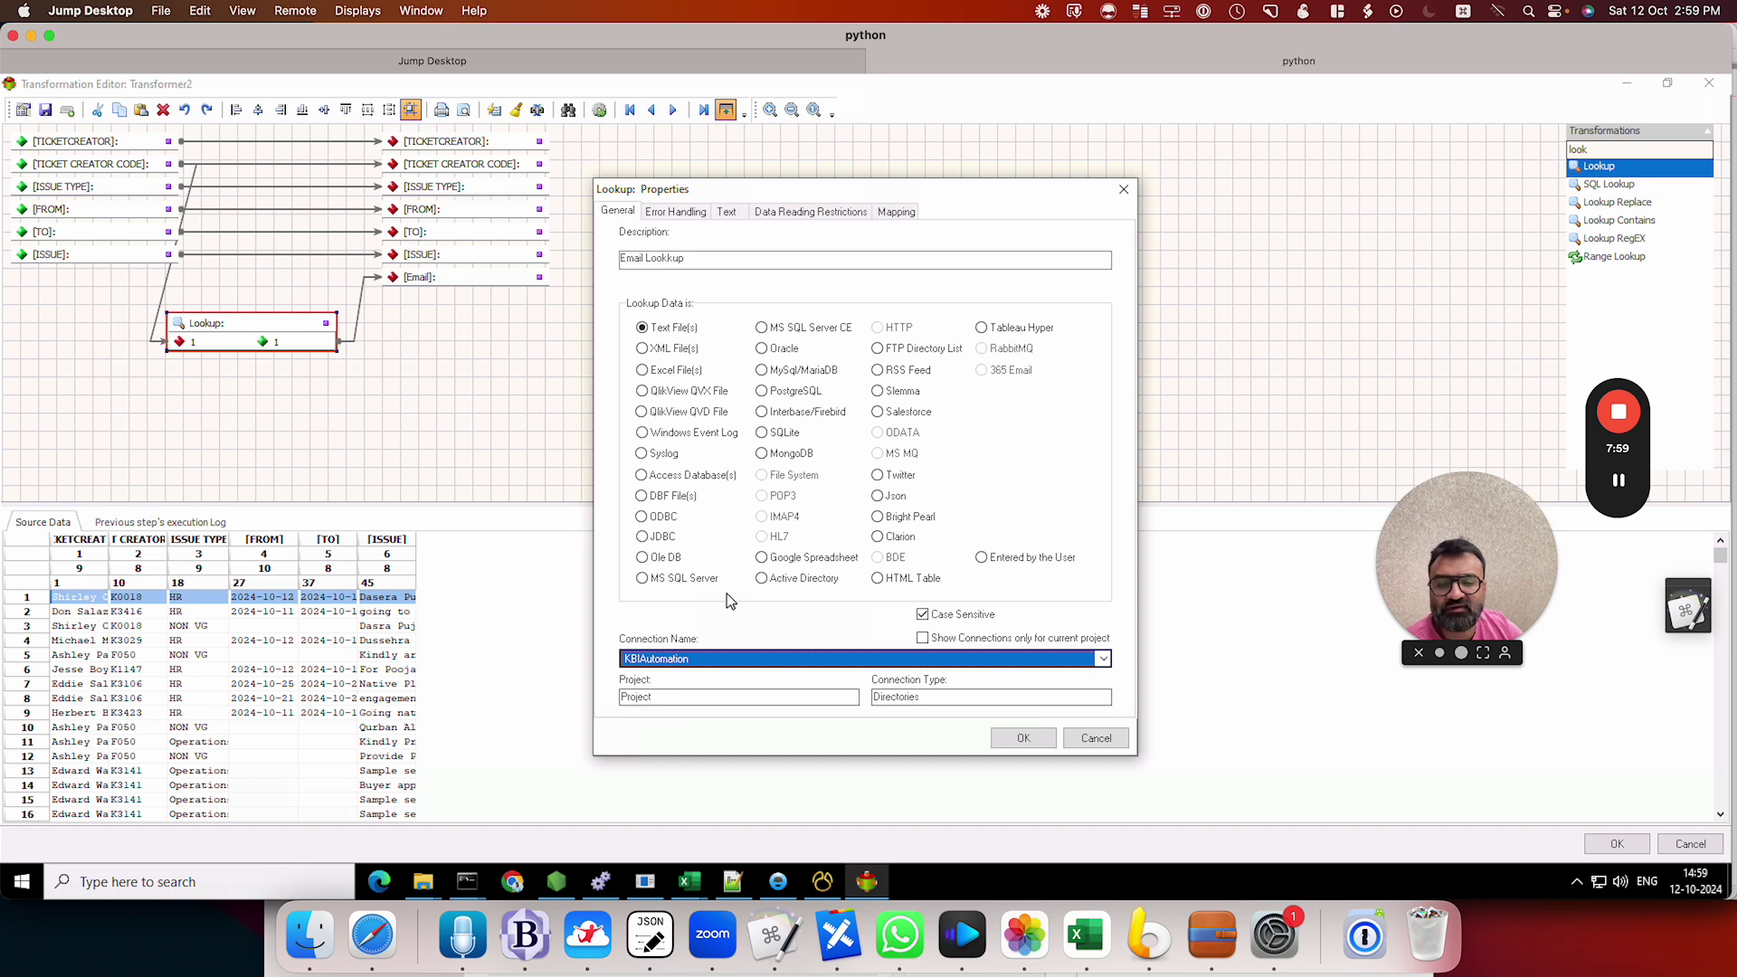
pyautogui.click(721, 648)
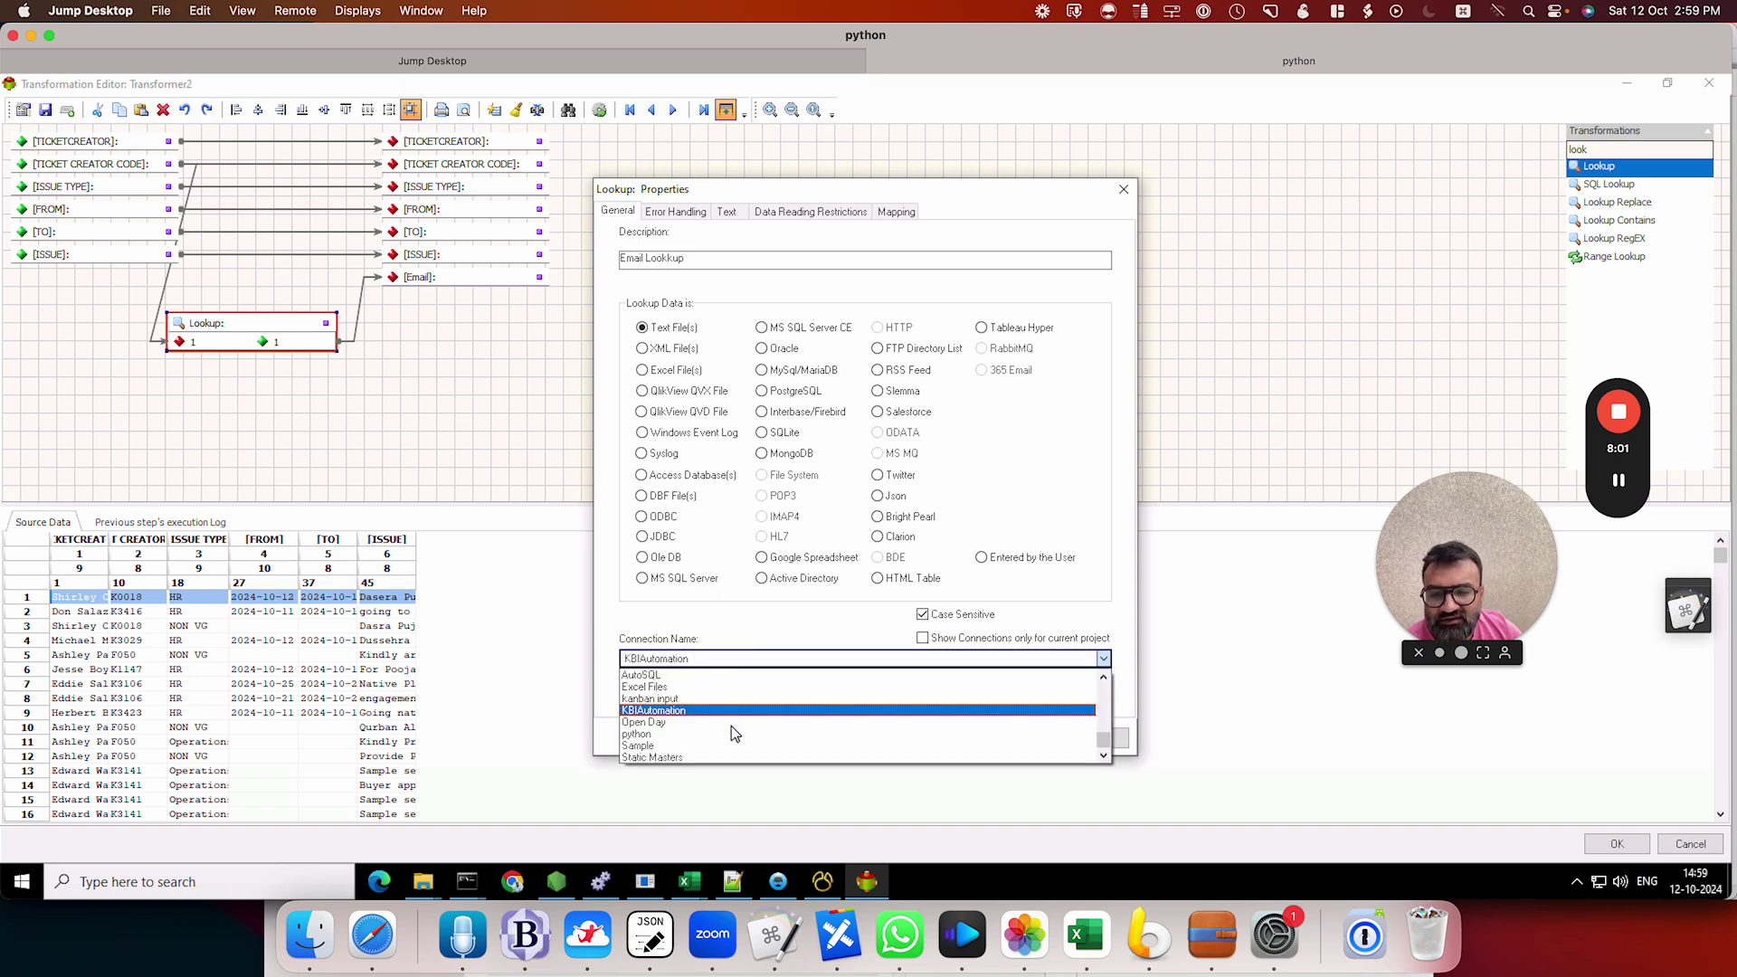
pyautogui.click(676, 746)
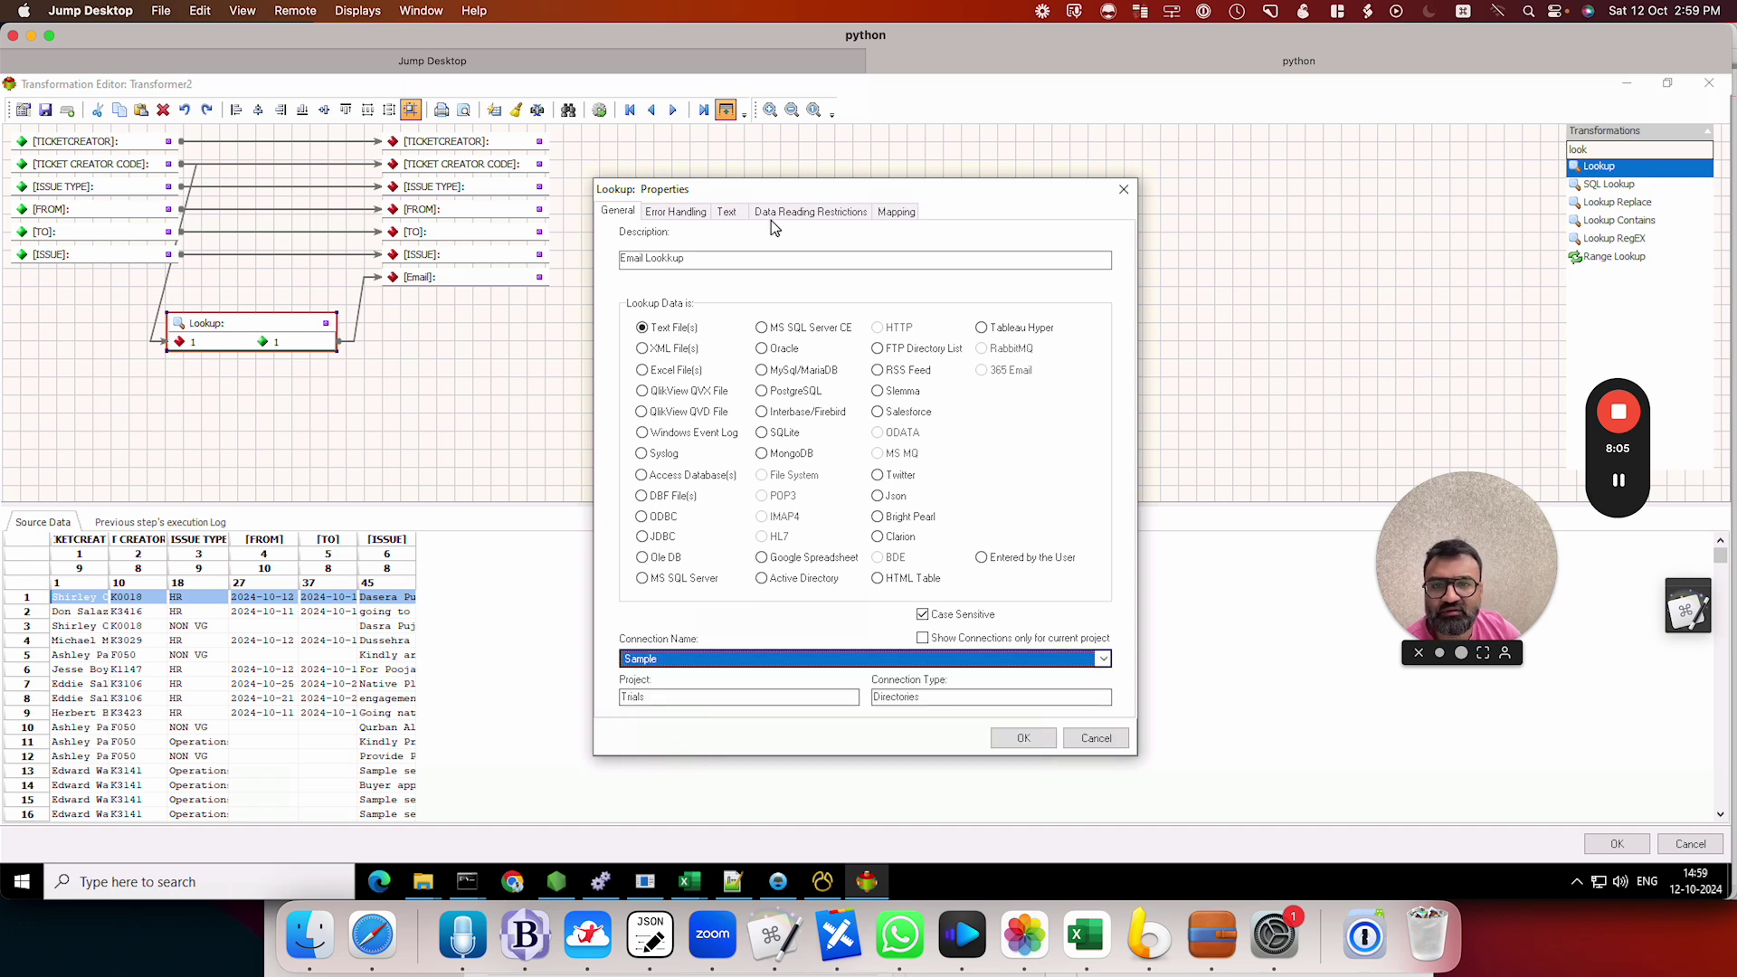
# Step: Switch to File Explorer and examine the columns of HR1.csv in Notepad, then return to the Lookup properties
pyautogui.click(414, 887)
pyautogui.click(249, 796)
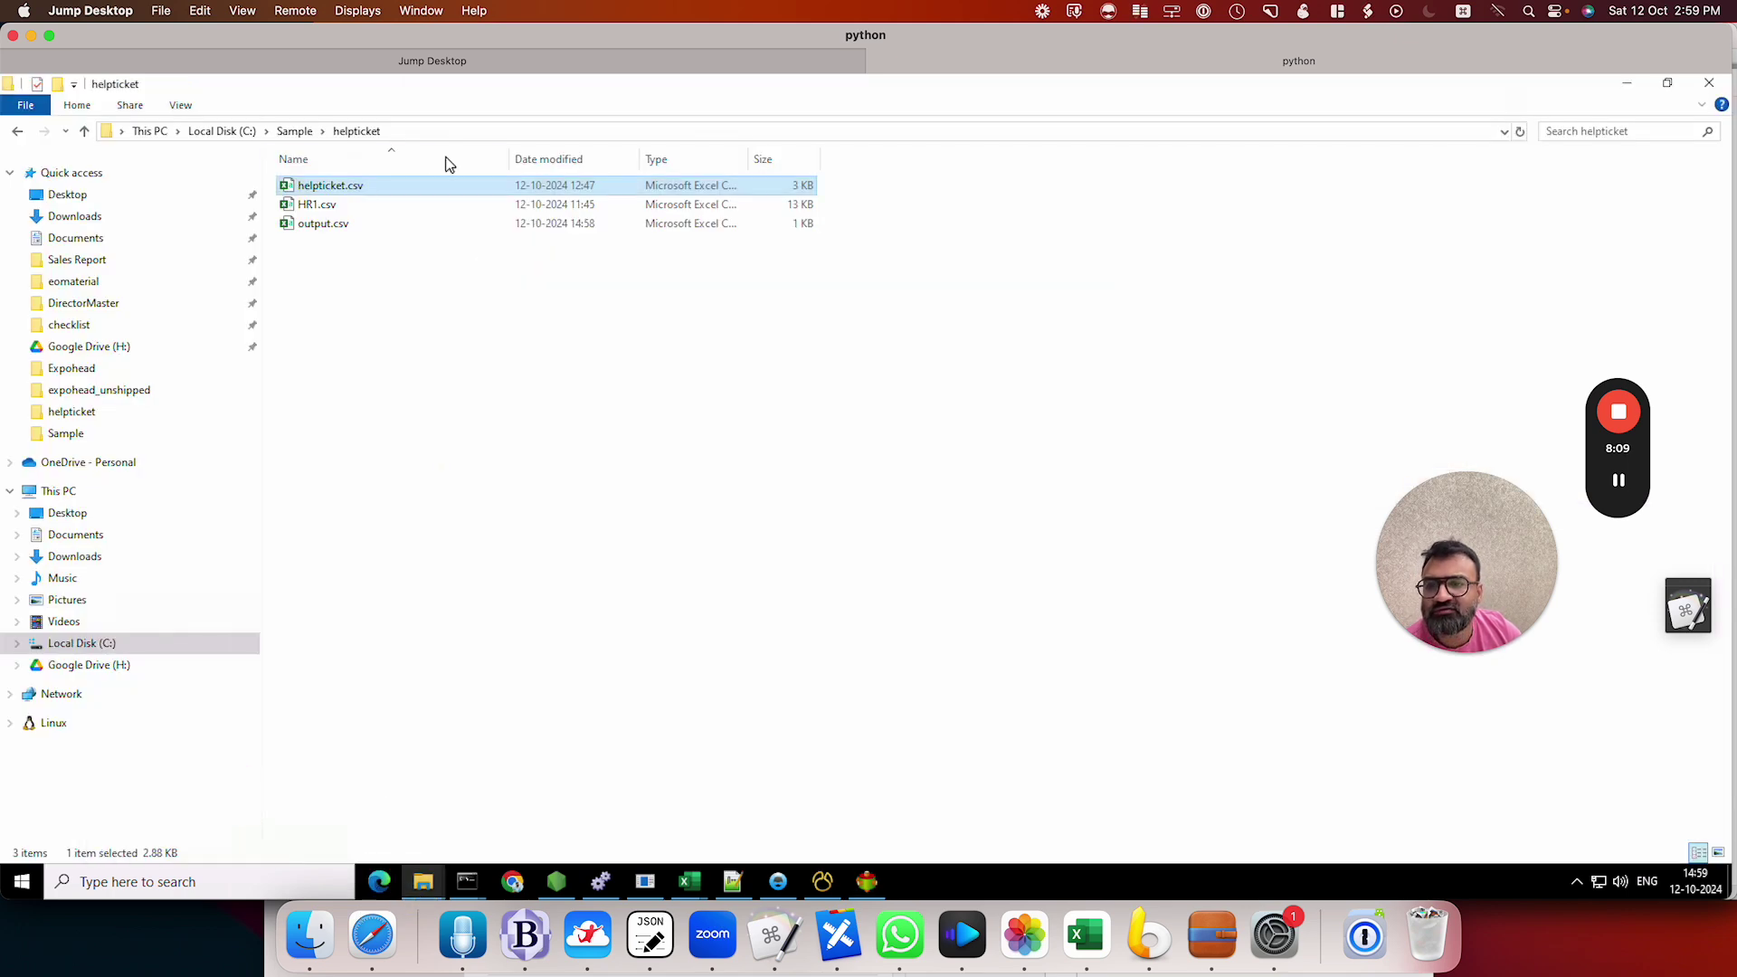
pyautogui.click(366, 206)
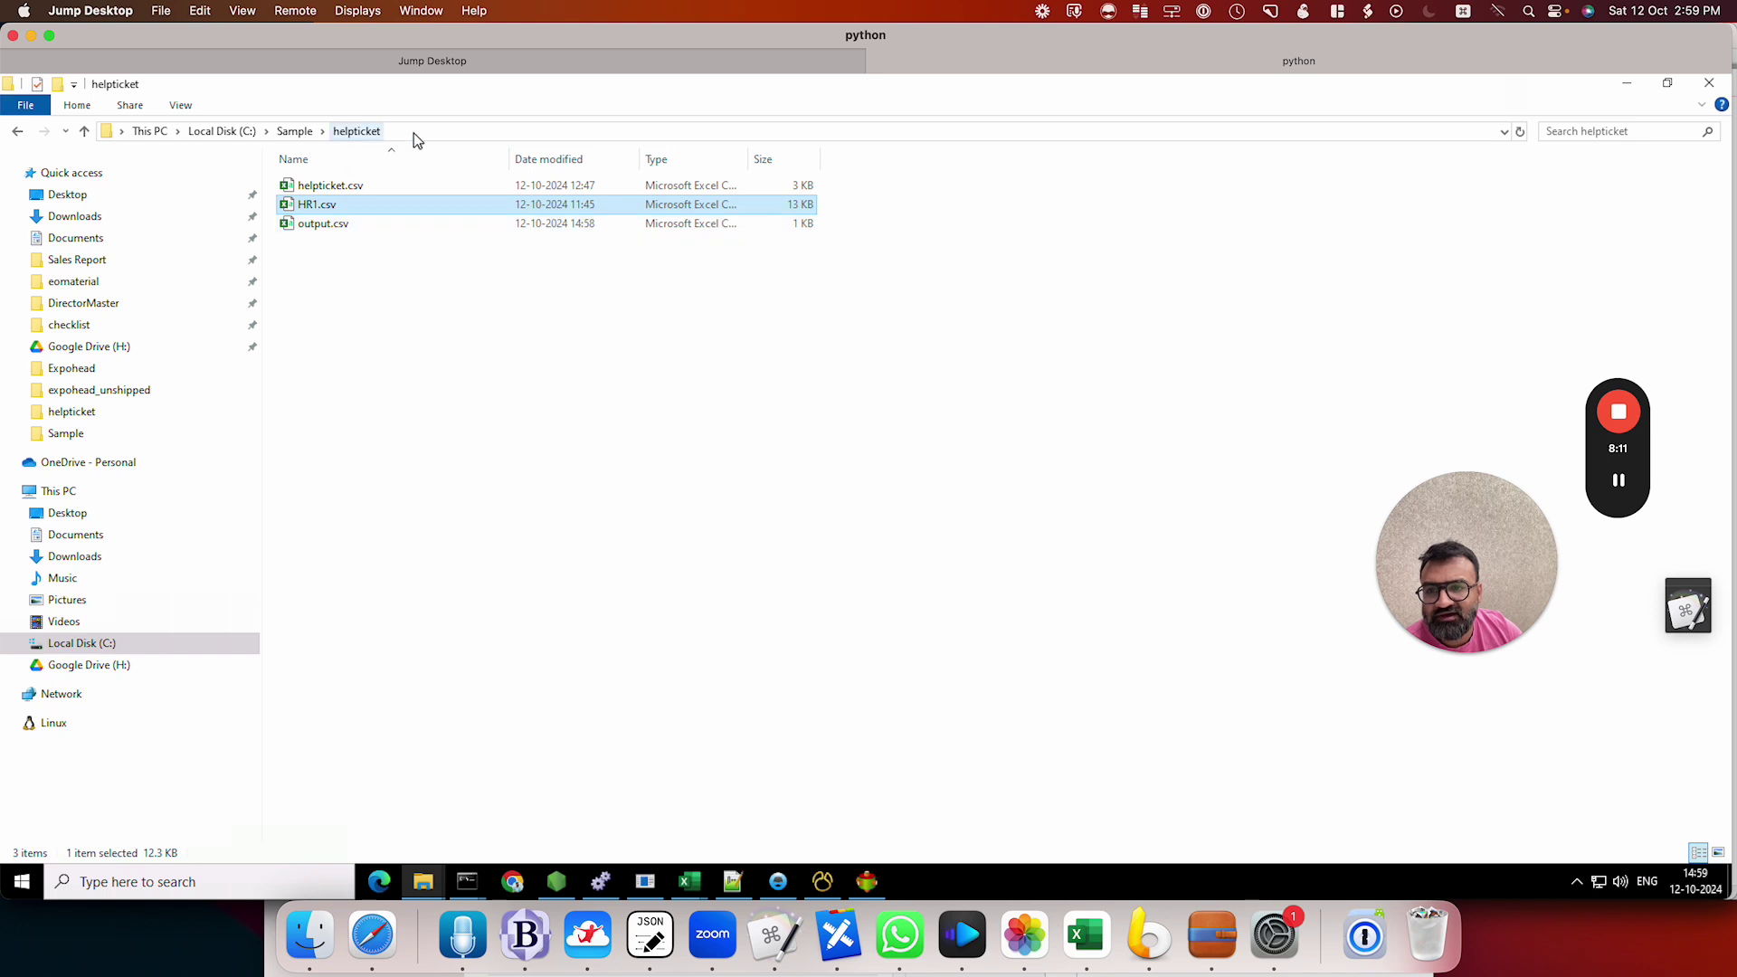
pyautogui.click(478, 131)
pyautogui.click(544, 593)
pyautogui.click(704, 882)
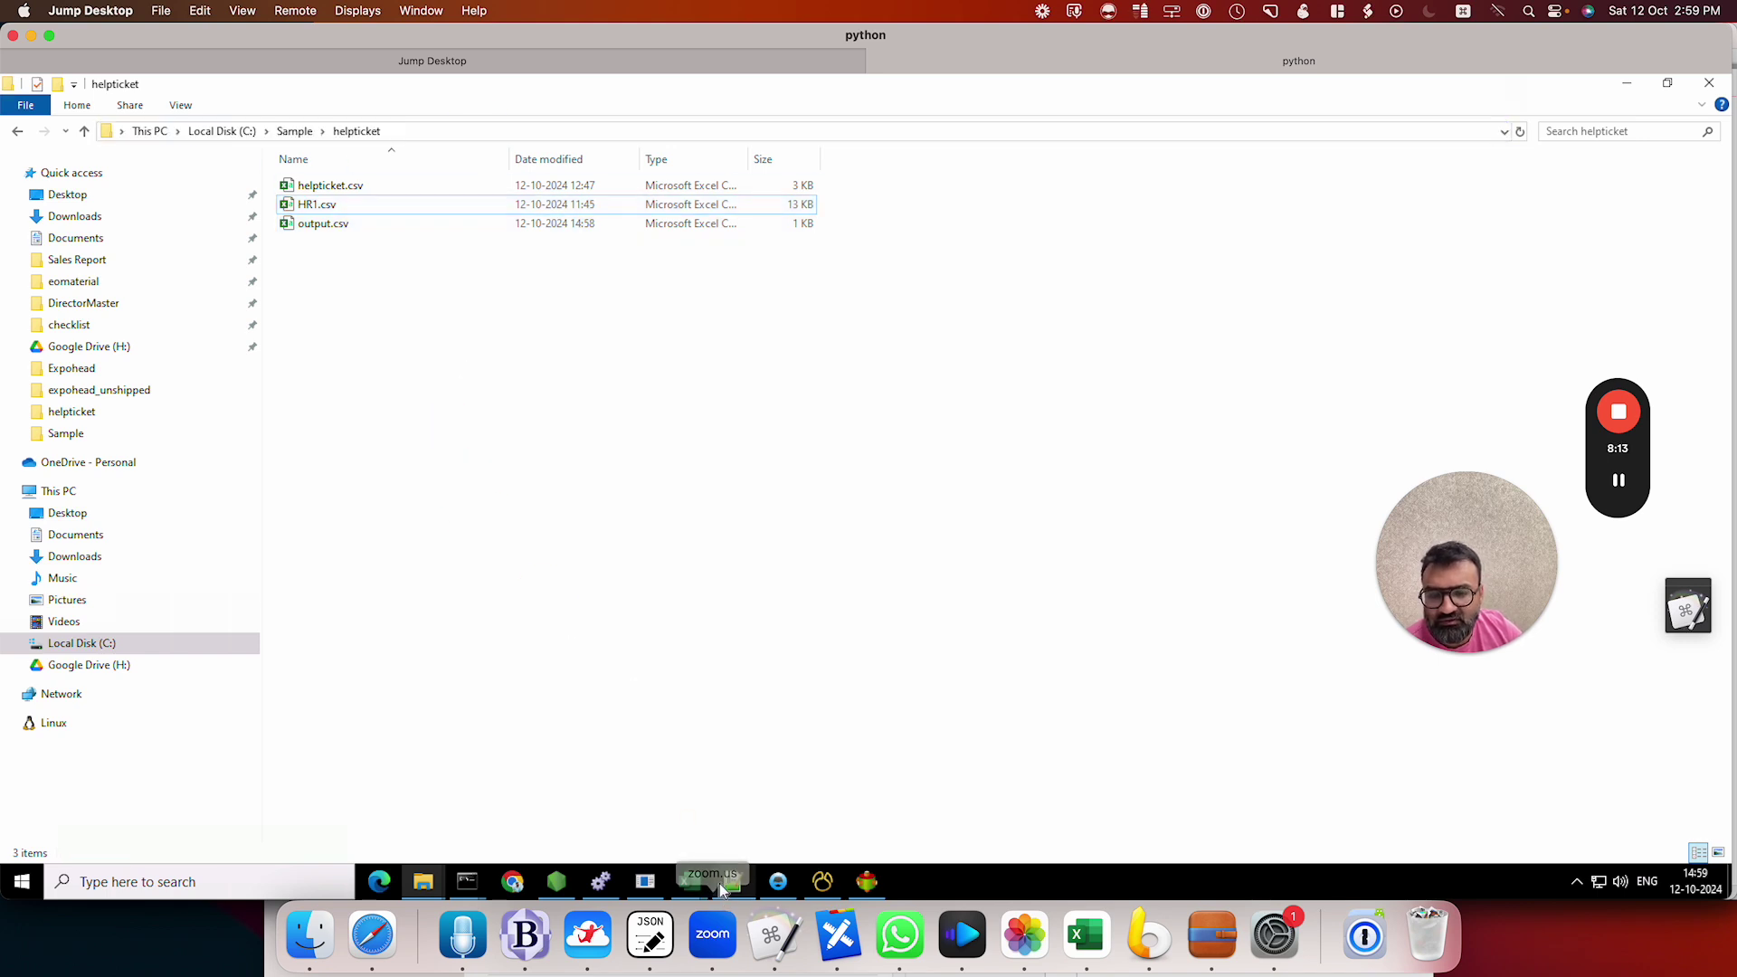
pyautogui.click(355, 306)
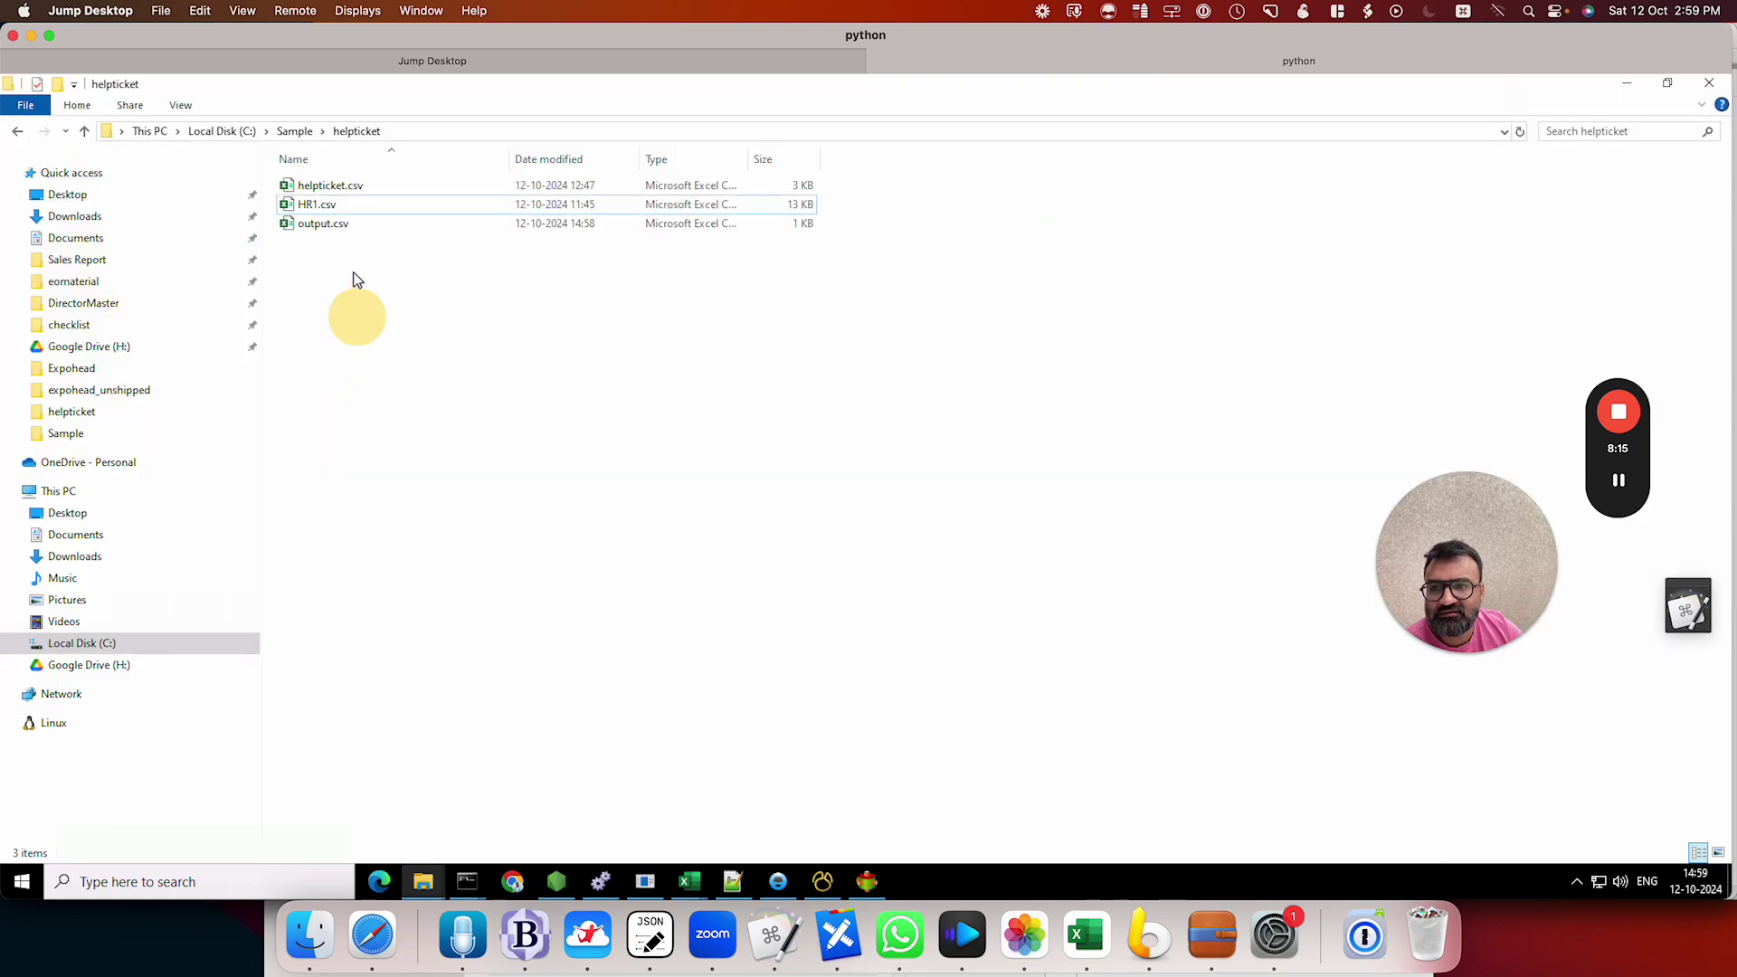
pyautogui.click(333, 206)
pyautogui.rightClick(333, 206)
pyautogui.click(422, 257)
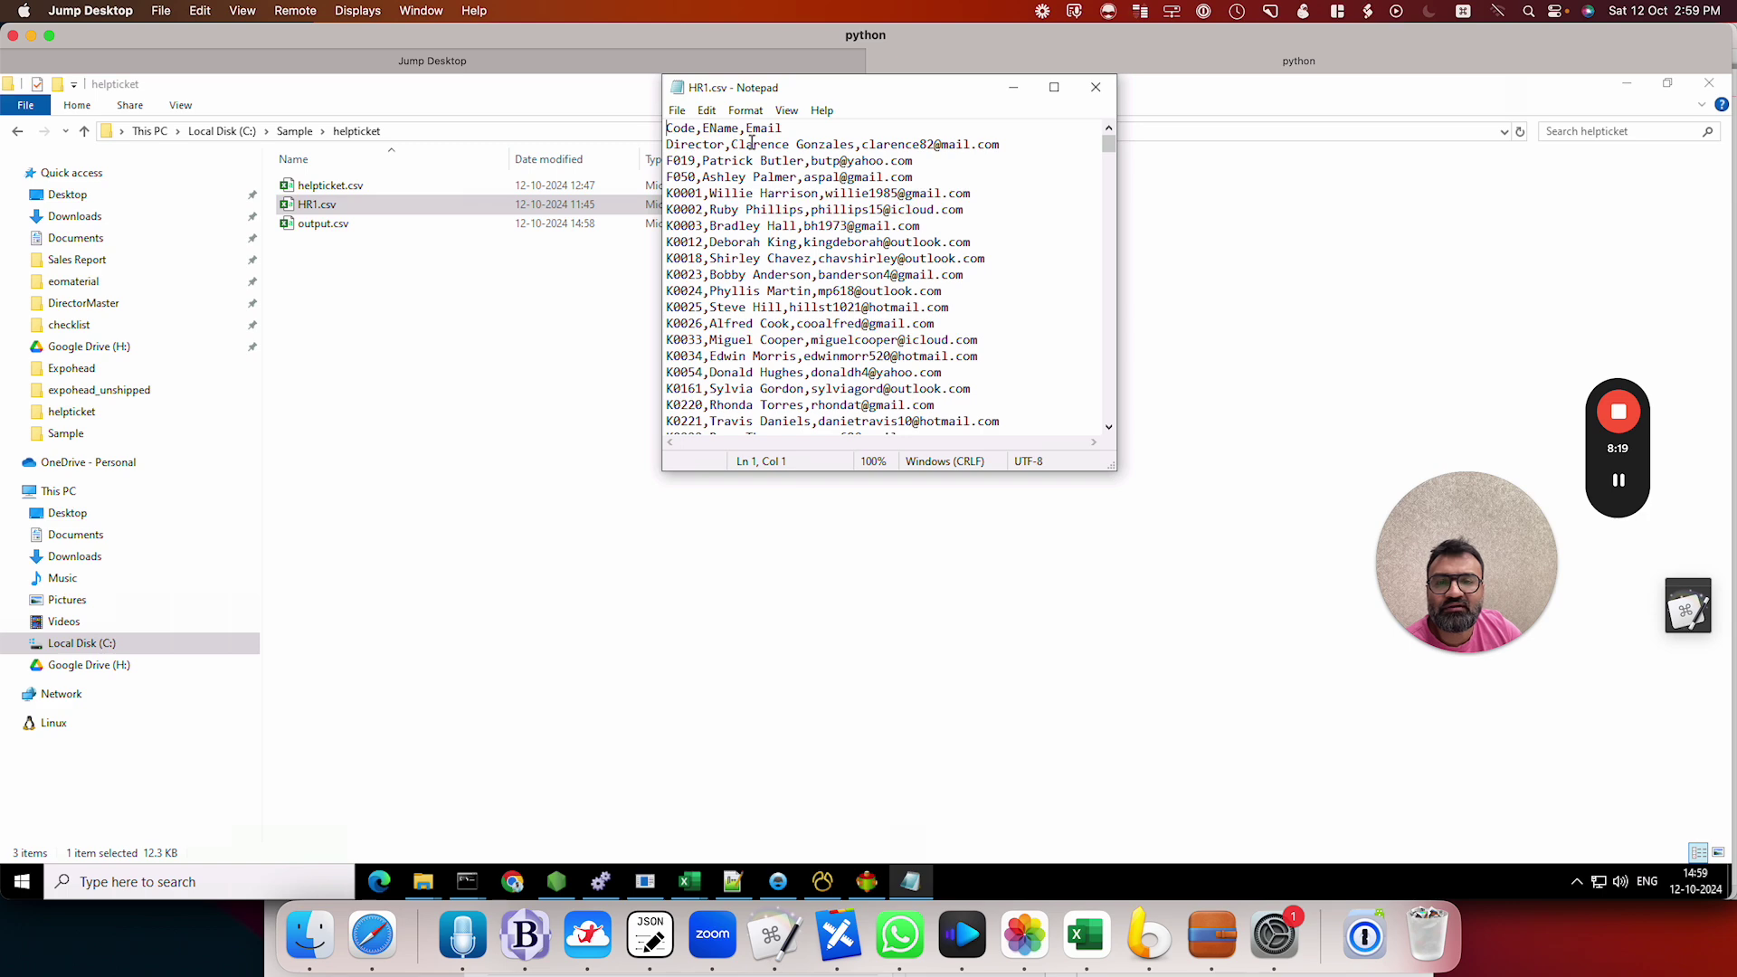
pyautogui.click(1096, 87)
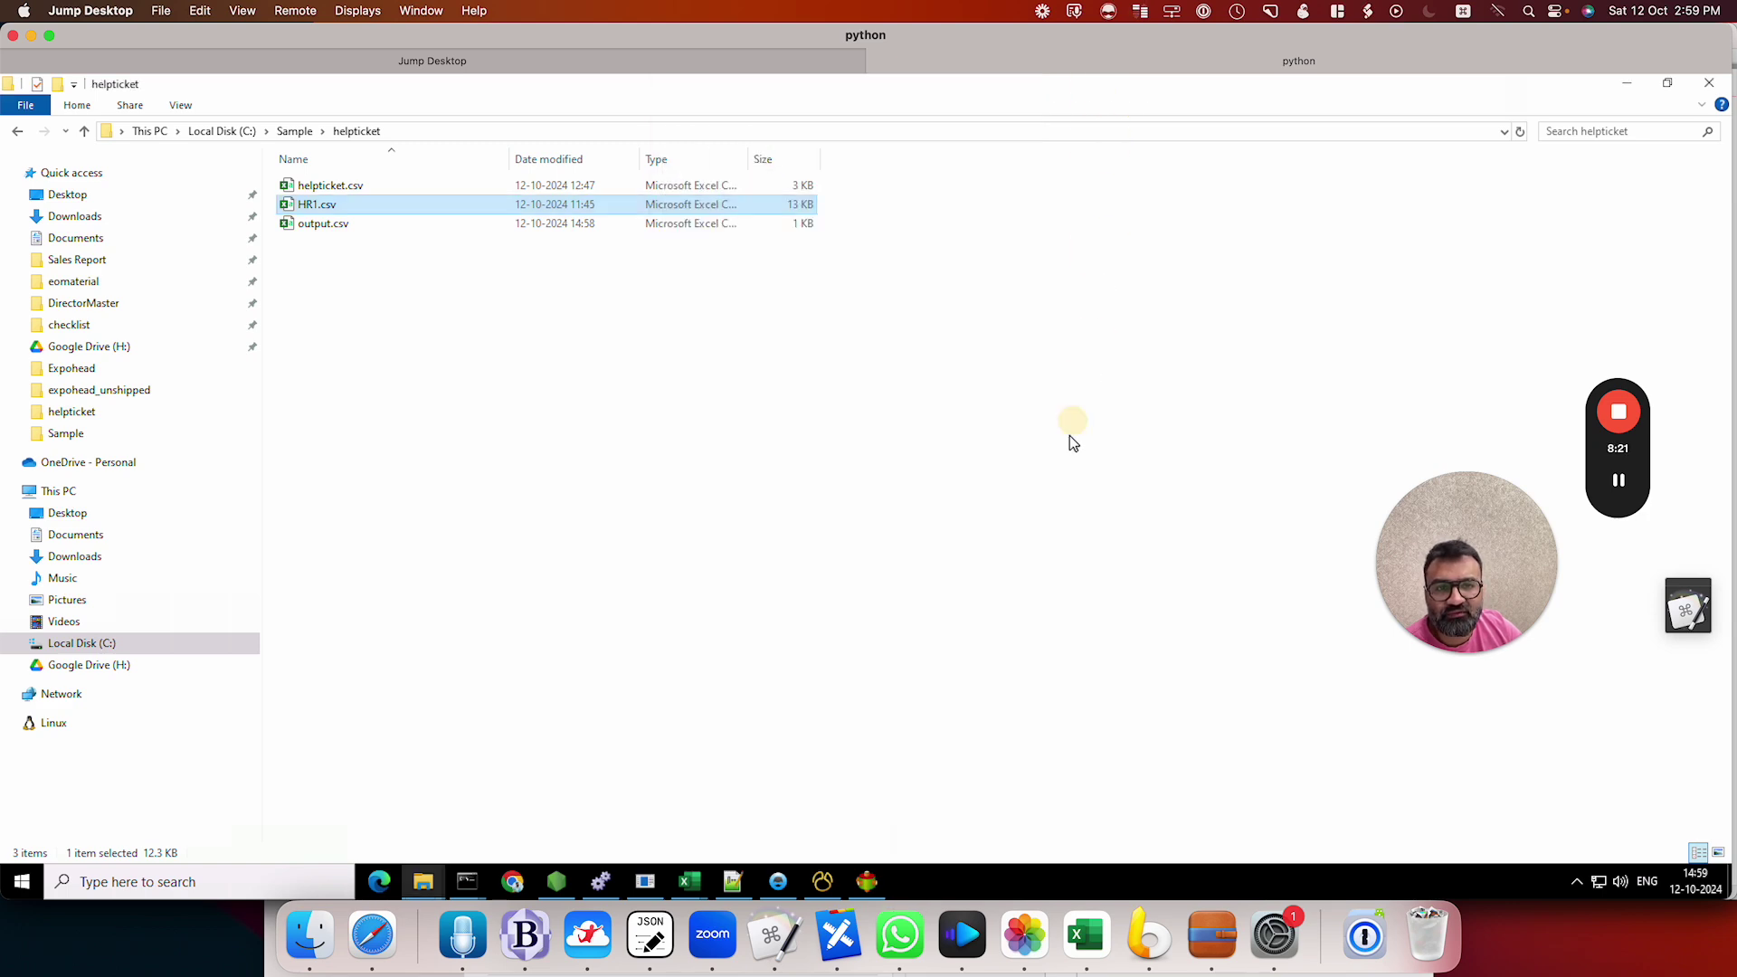
pyautogui.click(864, 883)
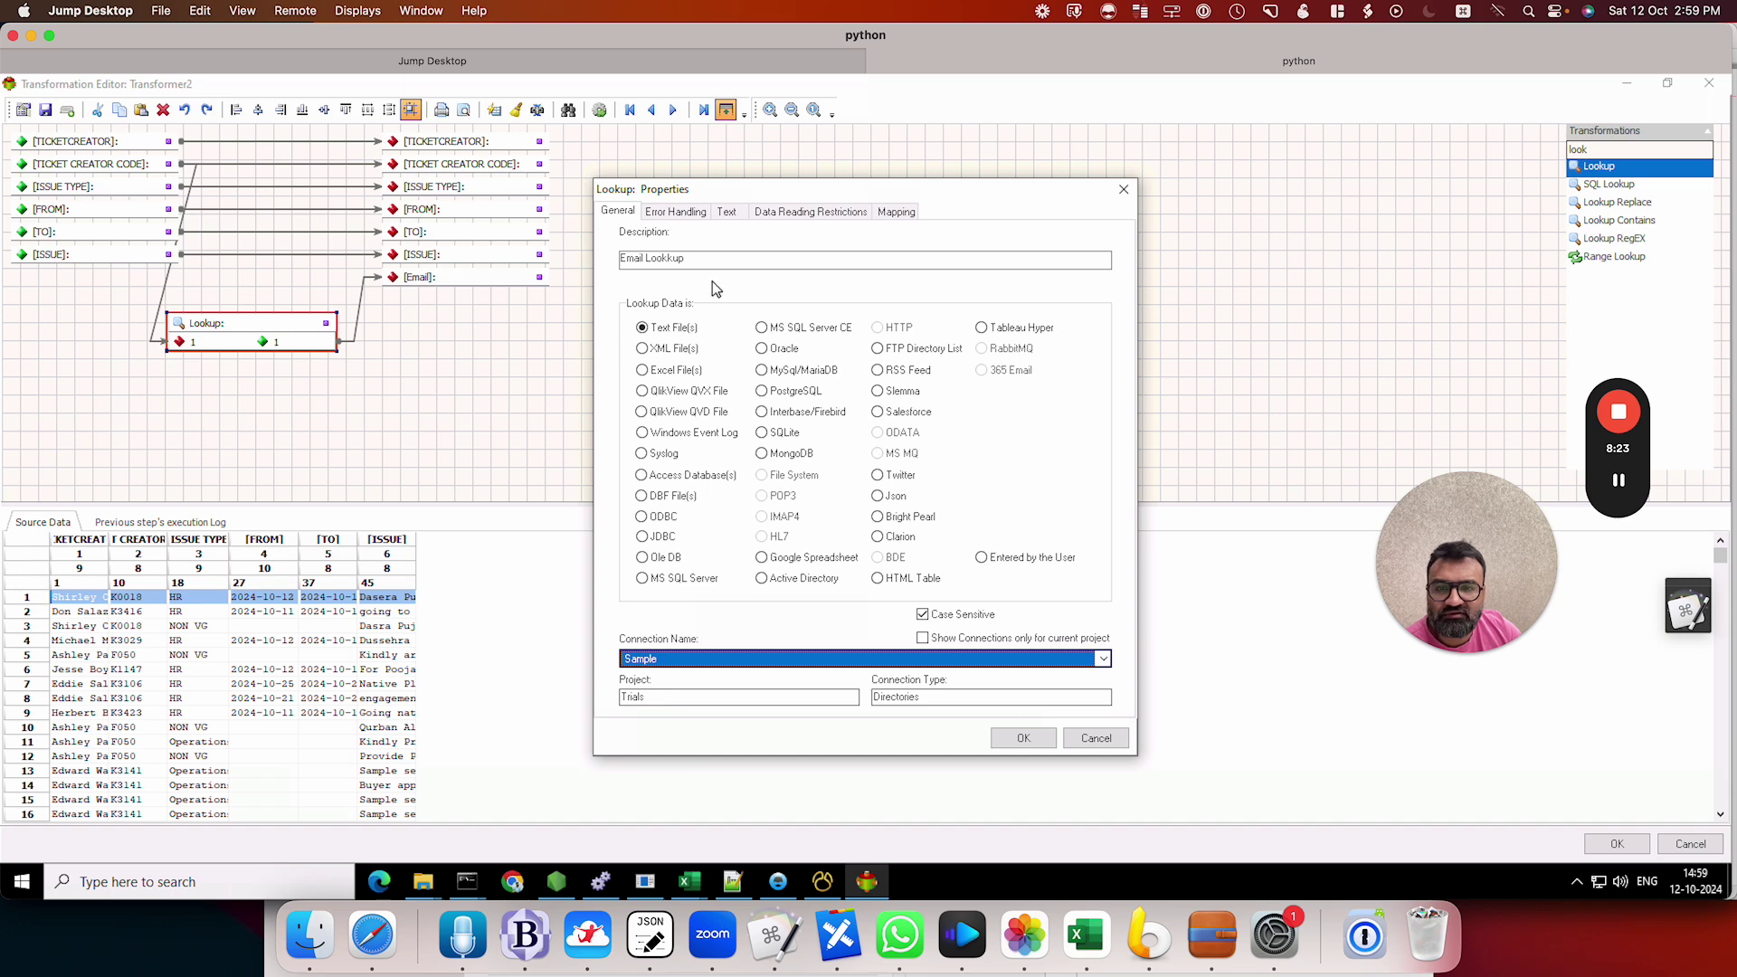
# Step: Set the Lookup's text file name to C:\sample\helpticket\HR1.csv
pyautogui.click(728, 214)
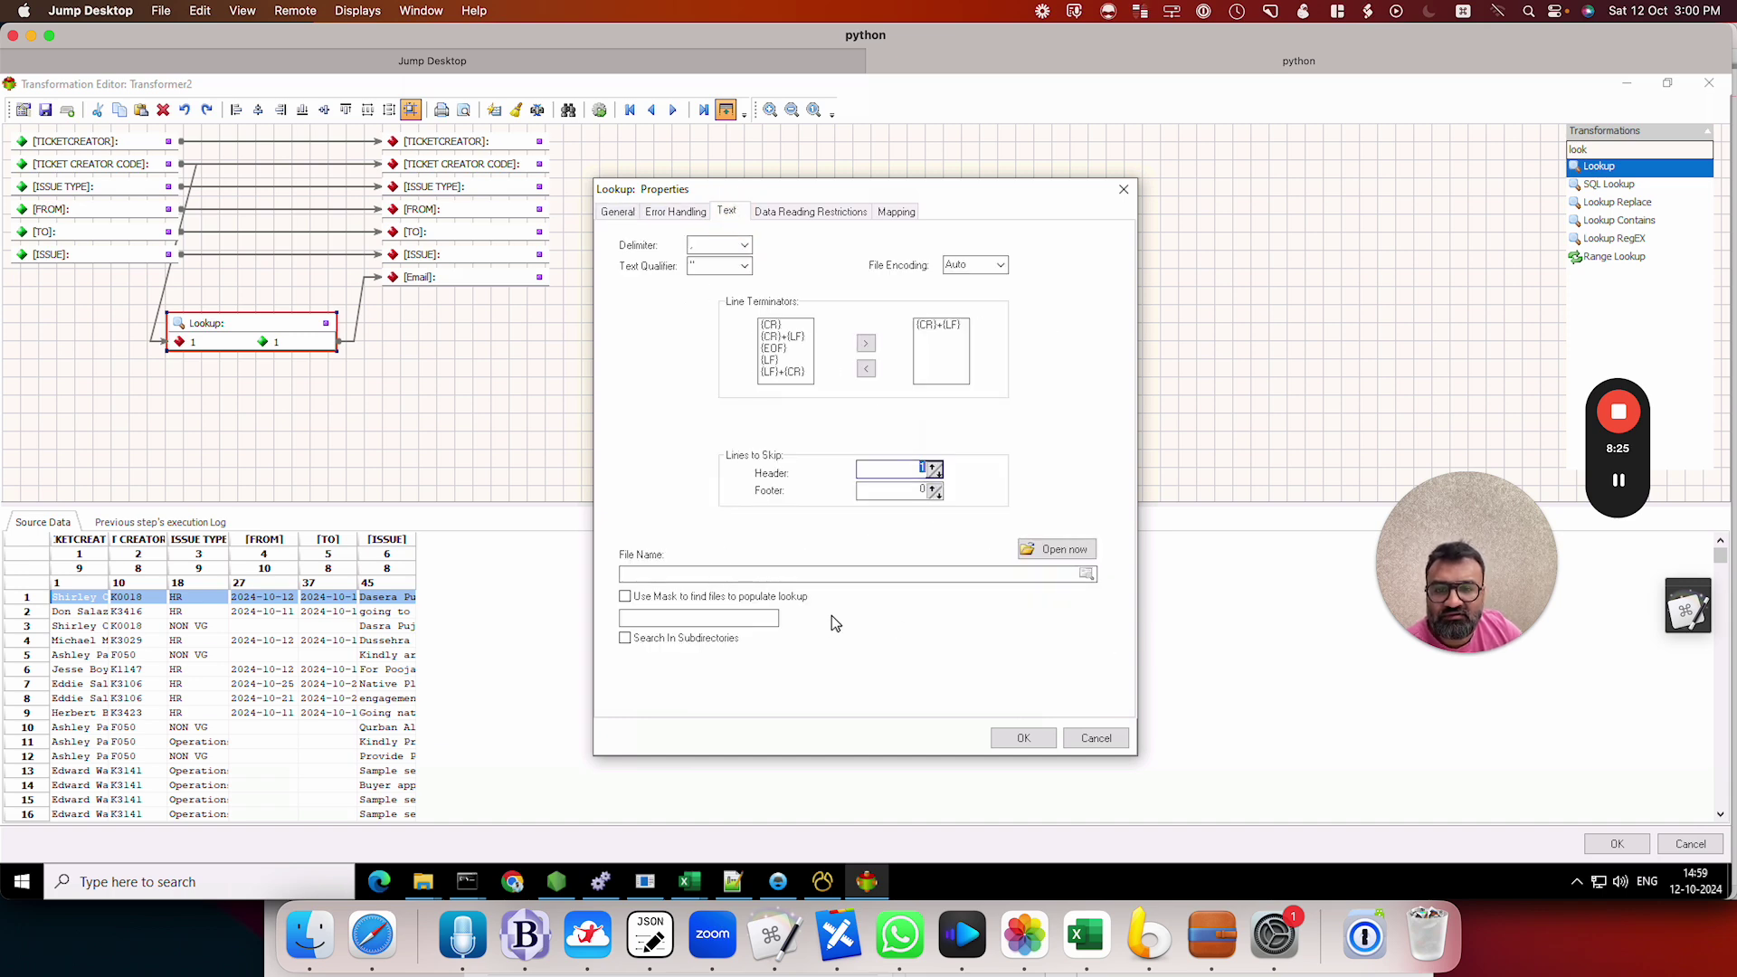
pyautogui.click(1049, 577)
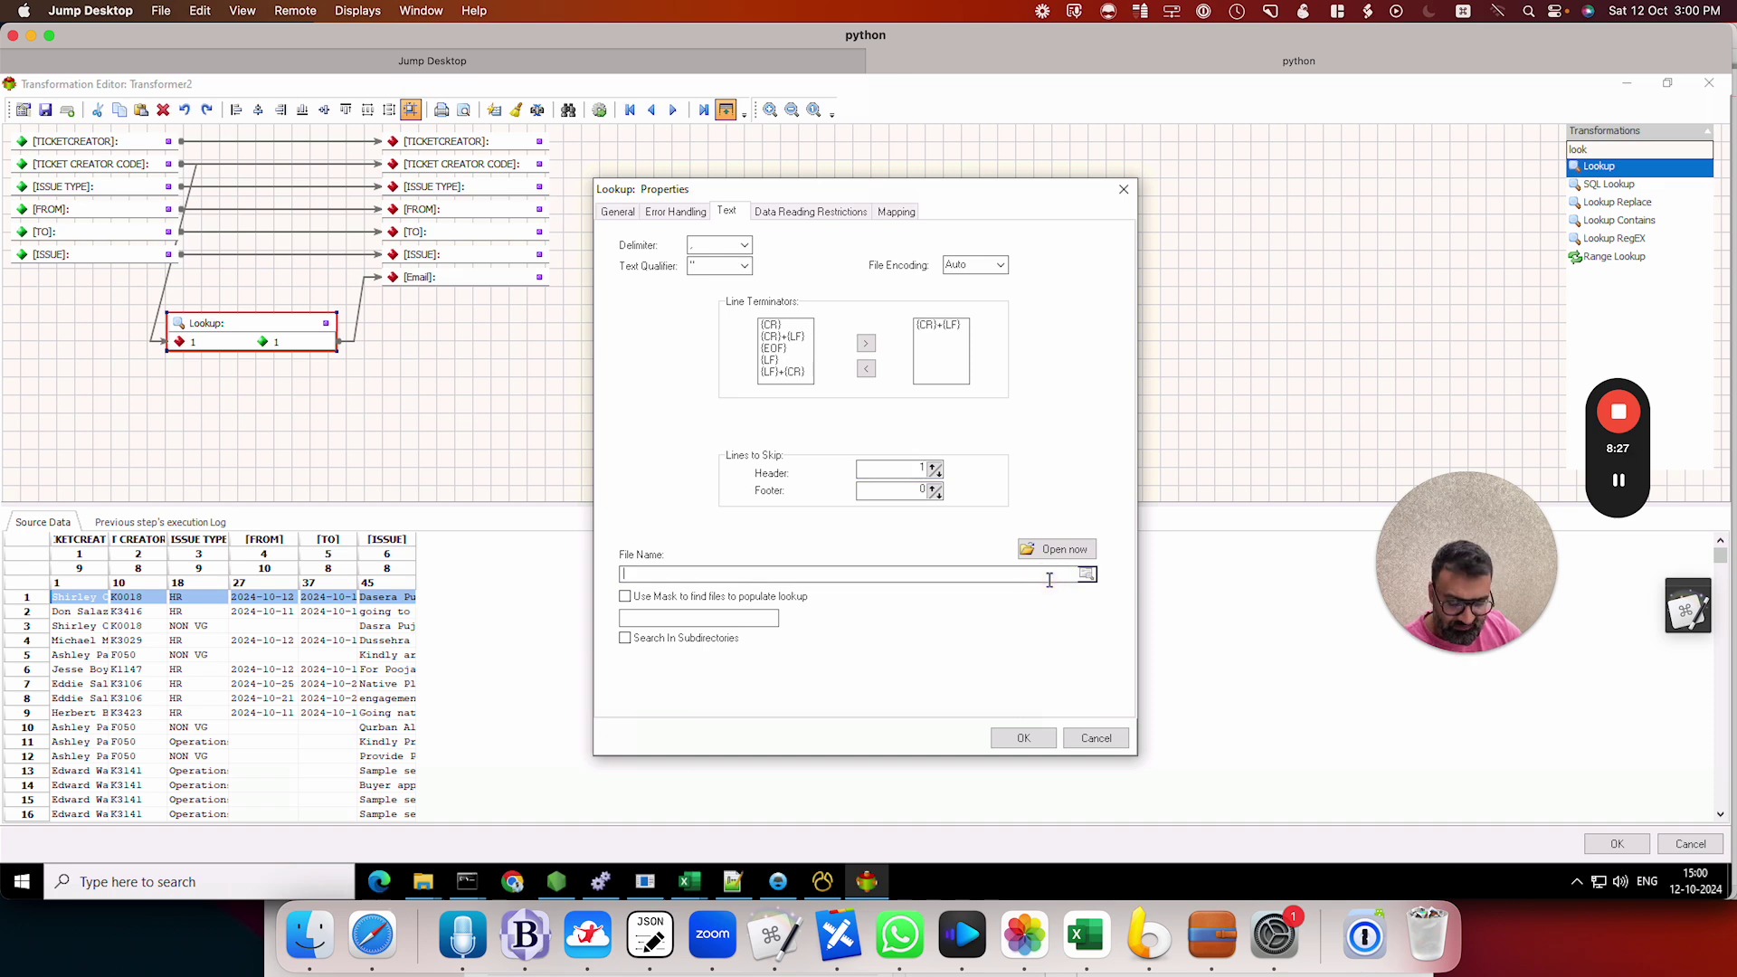
pyautogui.write('C:\\samp')
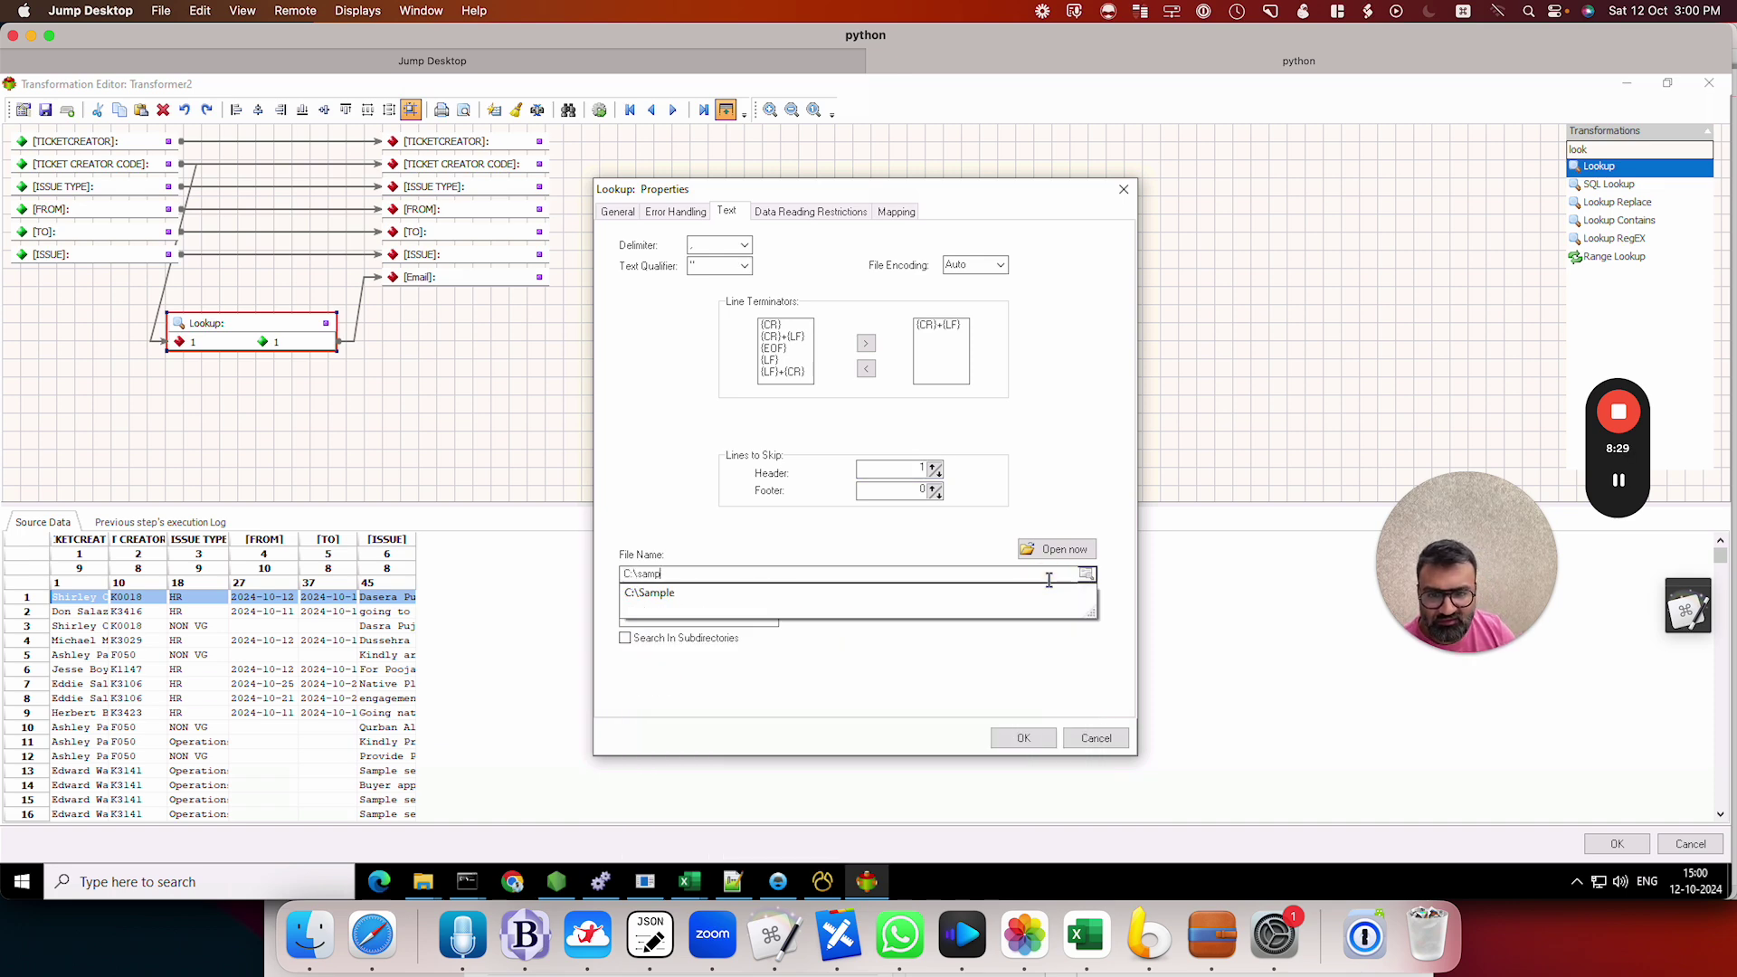
pyautogui.write('le\\helptic')
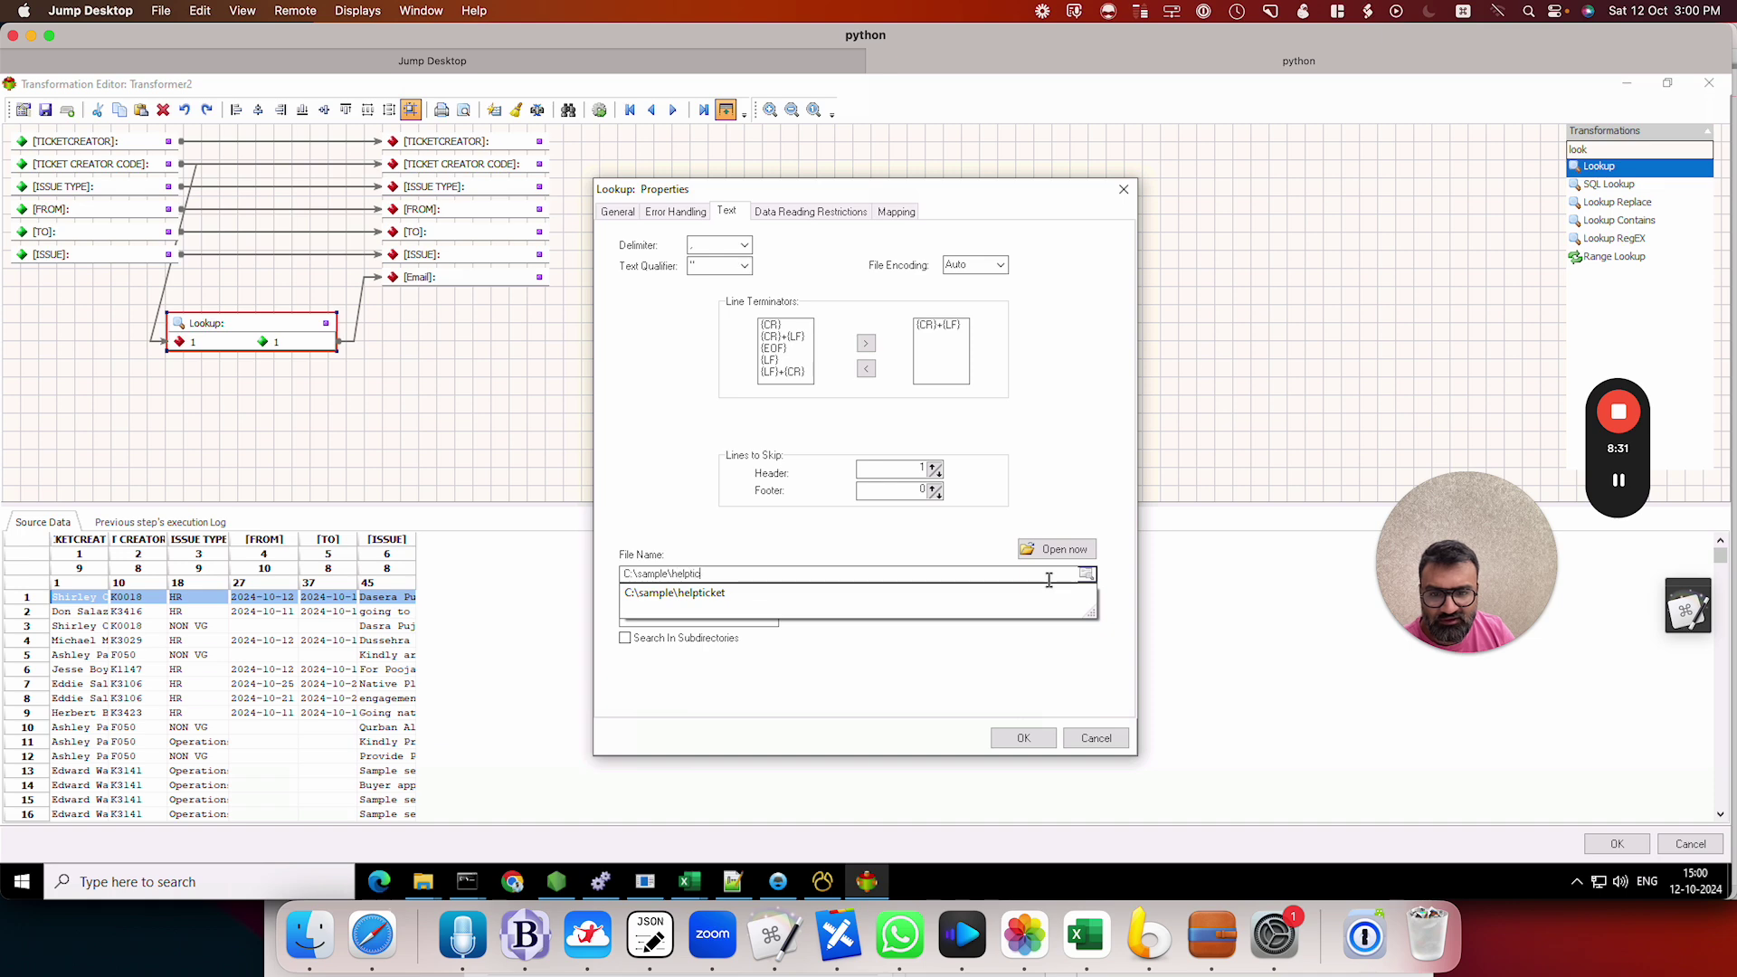
pyautogui.write('ket\\hr')
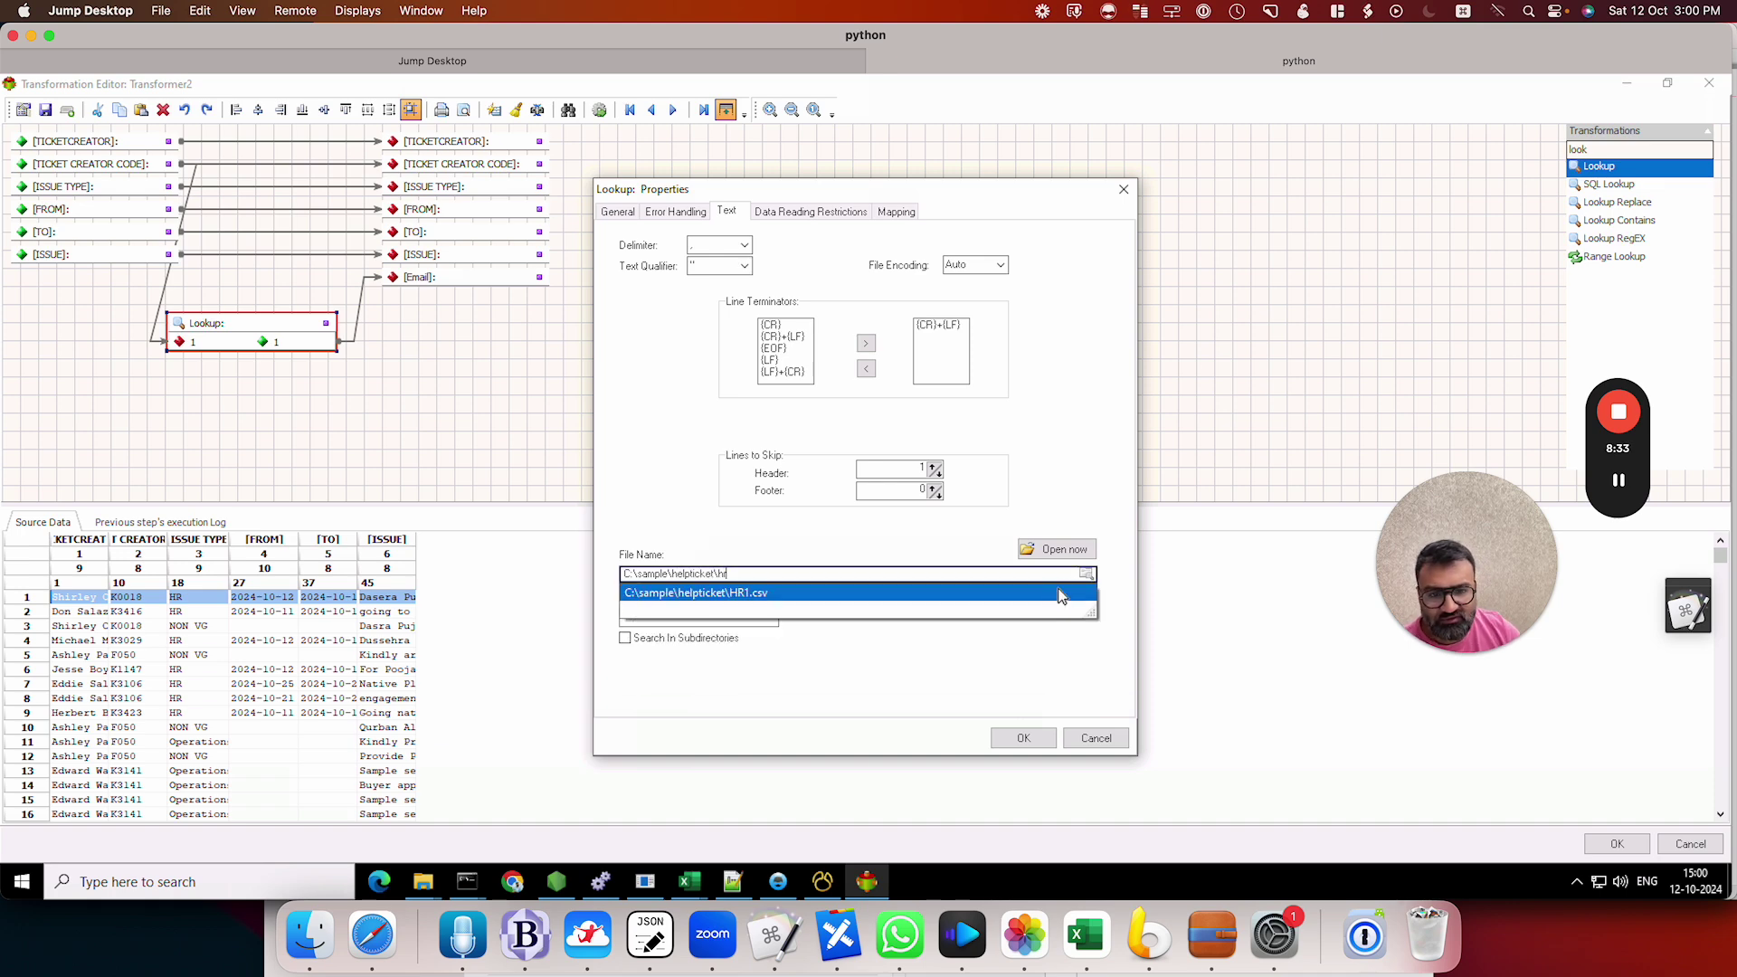
pyautogui.click(1057, 594)
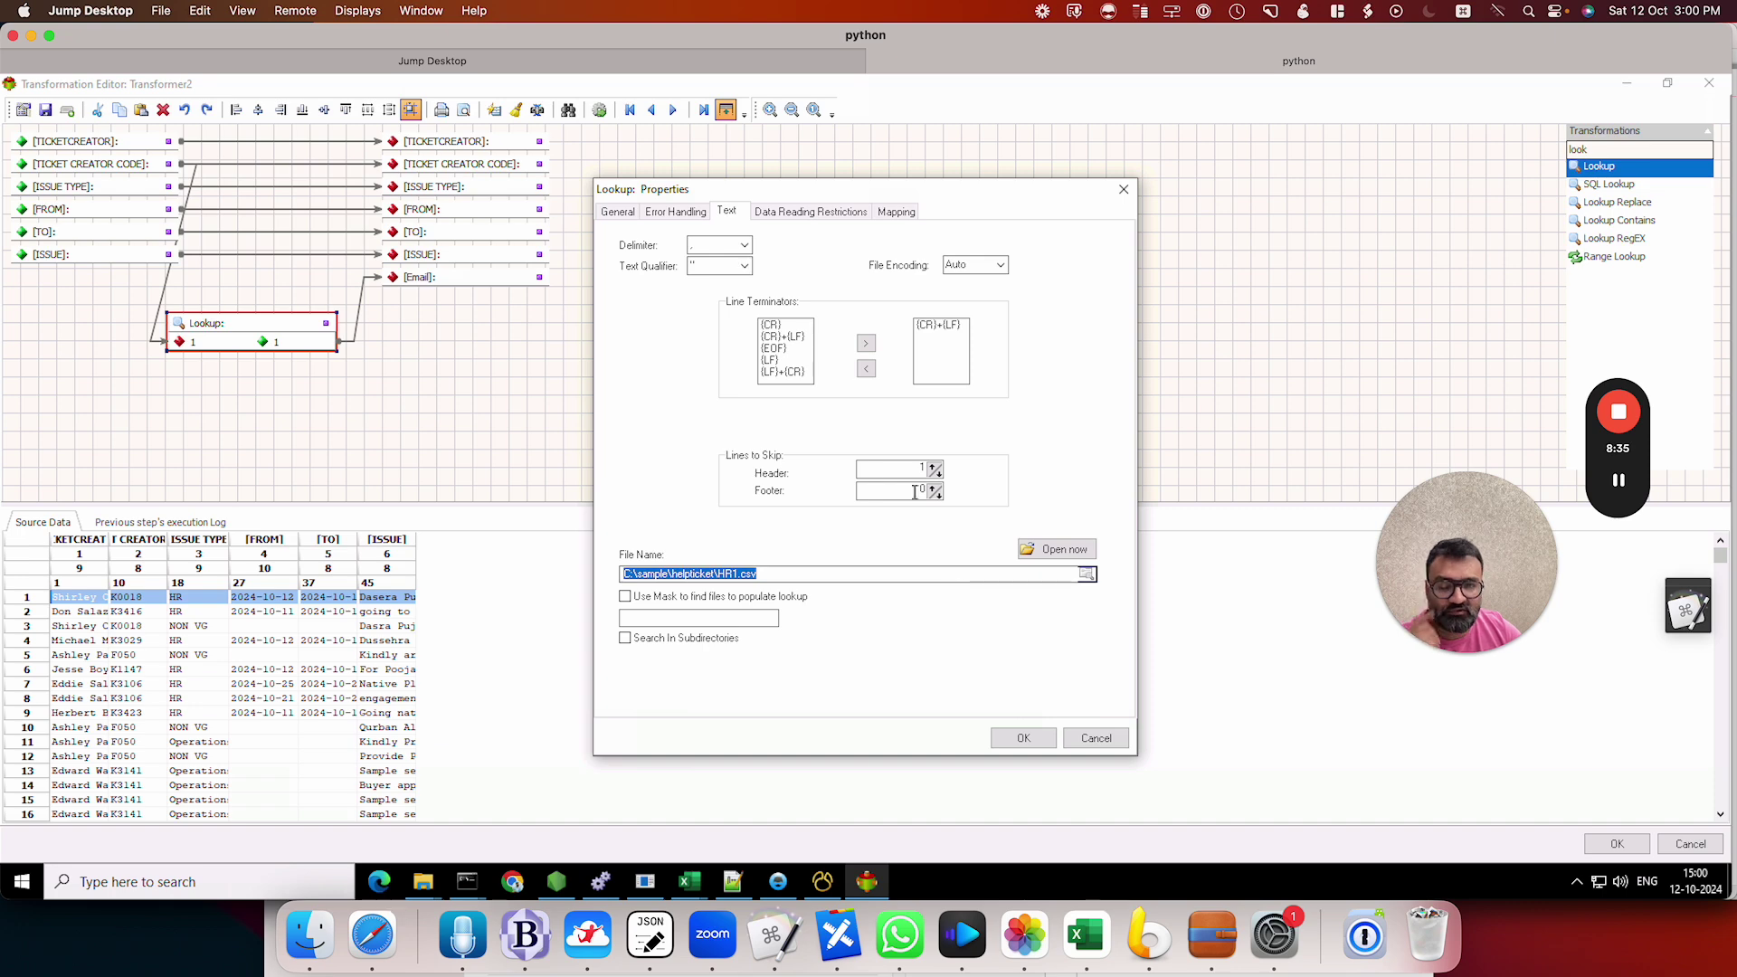
# Step: Open the Lookup's mapping and set the field names from the header row of HR1.csv
pyautogui.click(850, 214)
pyautogui.click(896, 211)
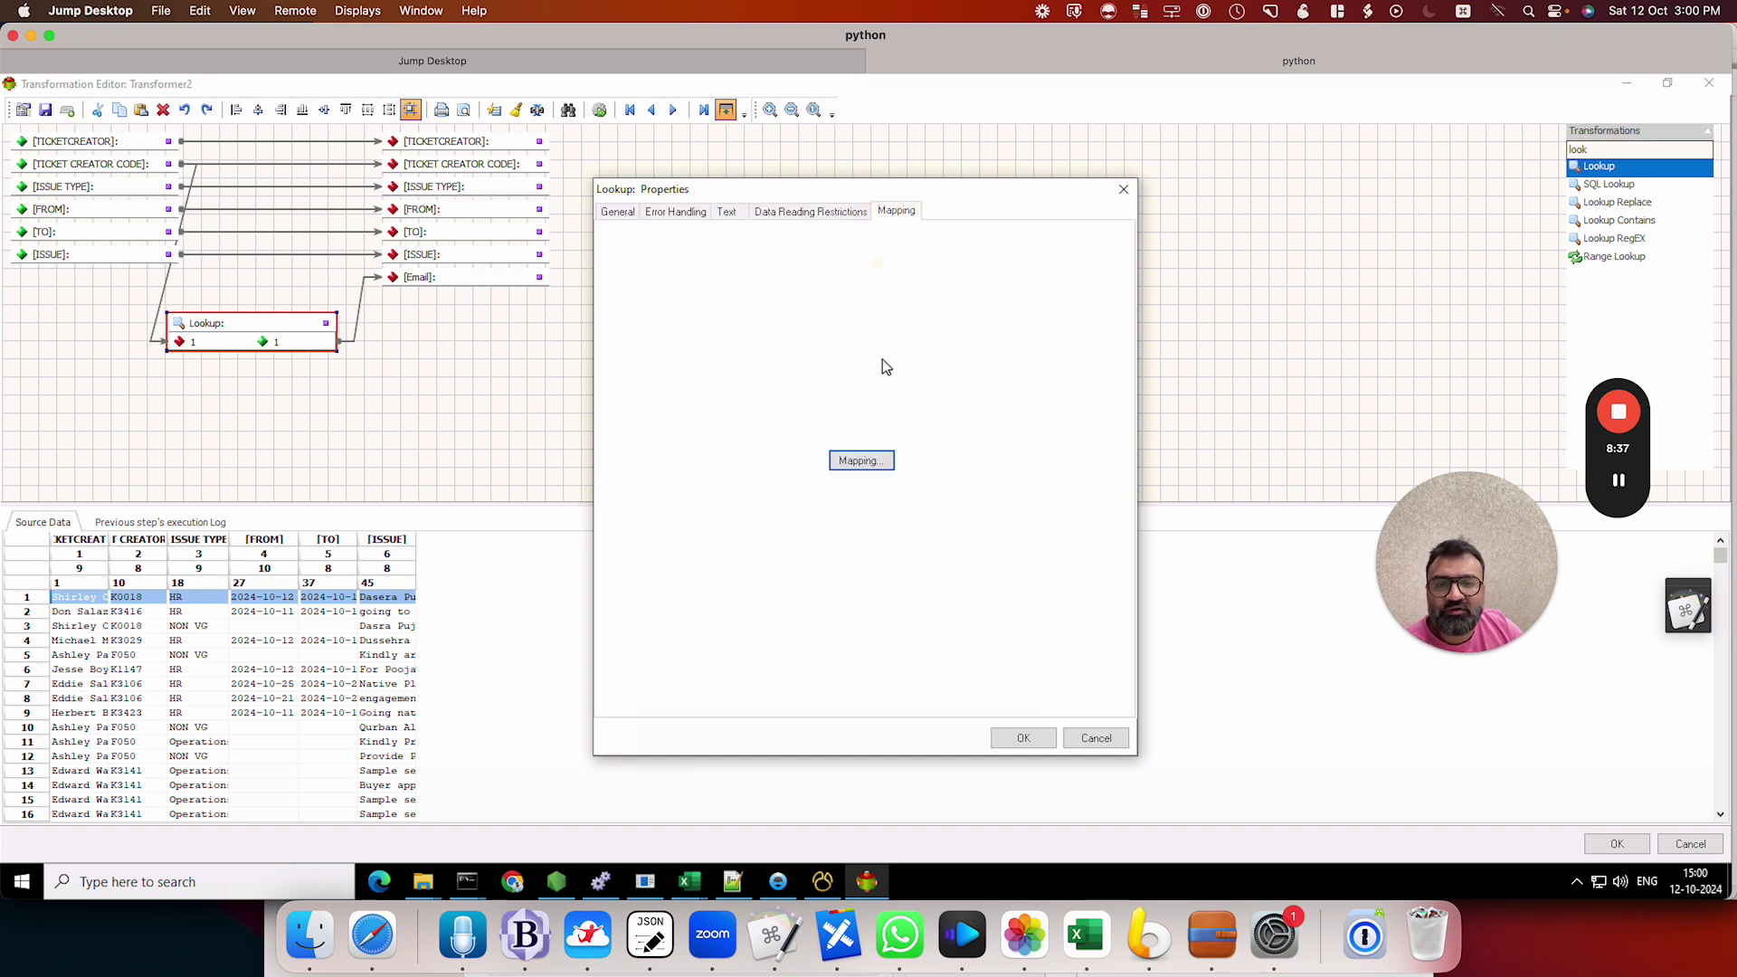
pyautogui.click(862, 462)
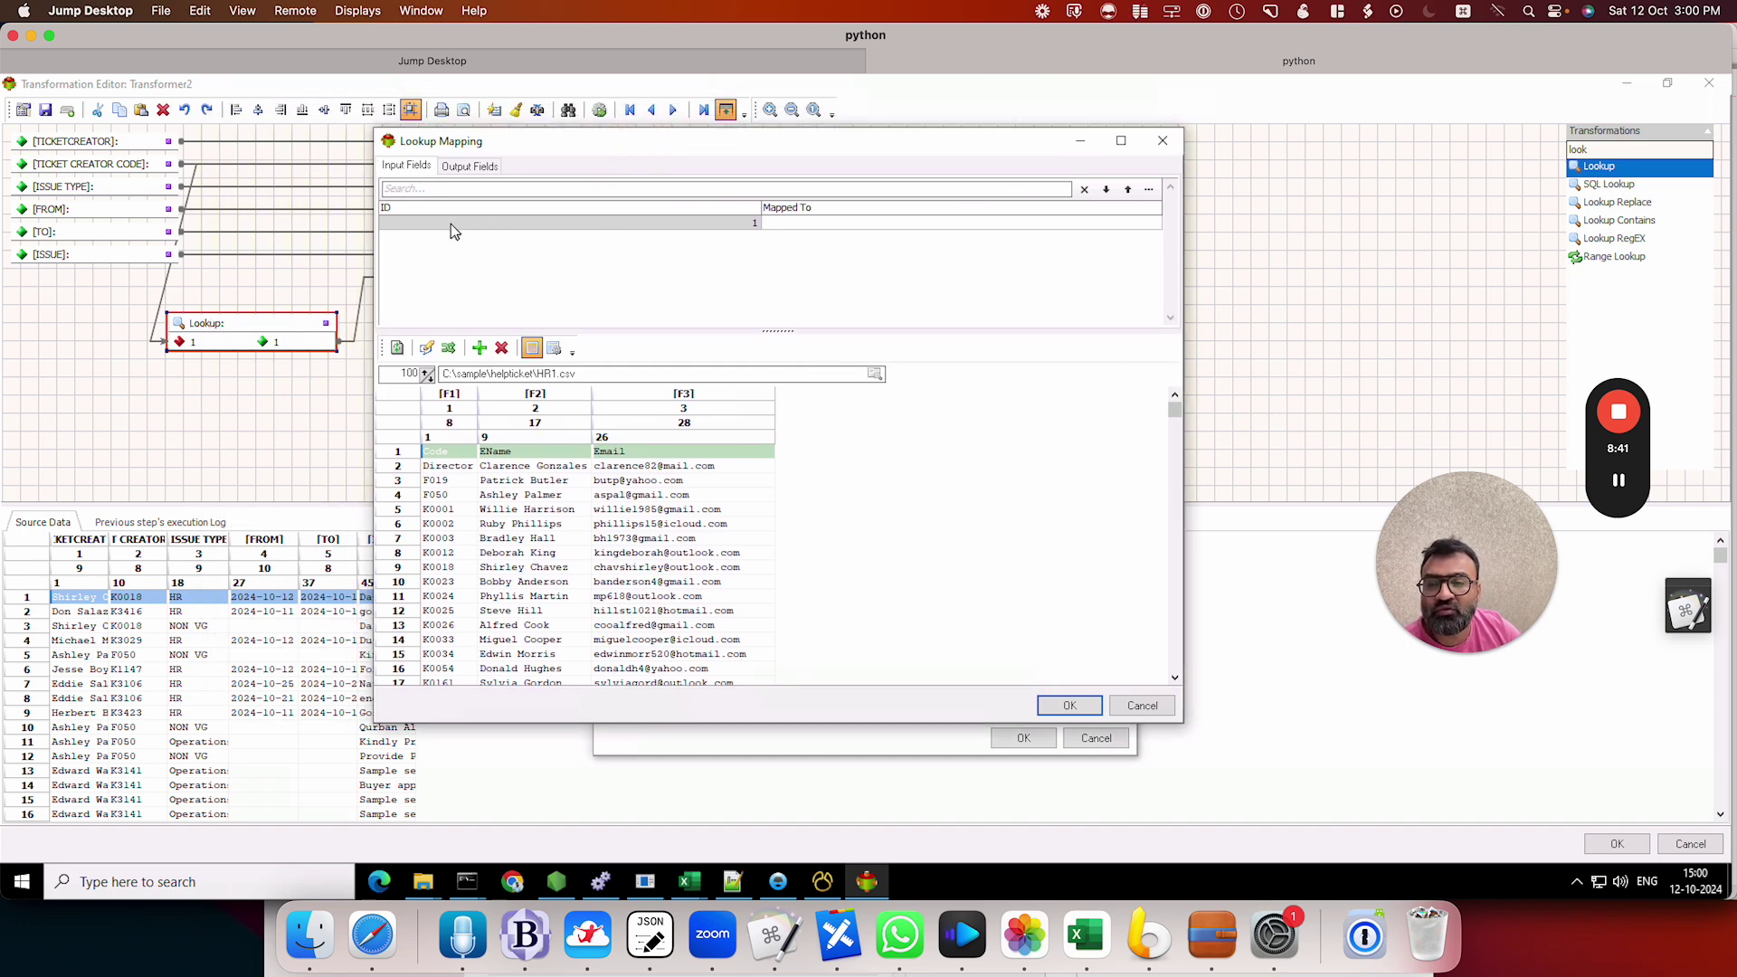
pyautogui.click(824, 225)
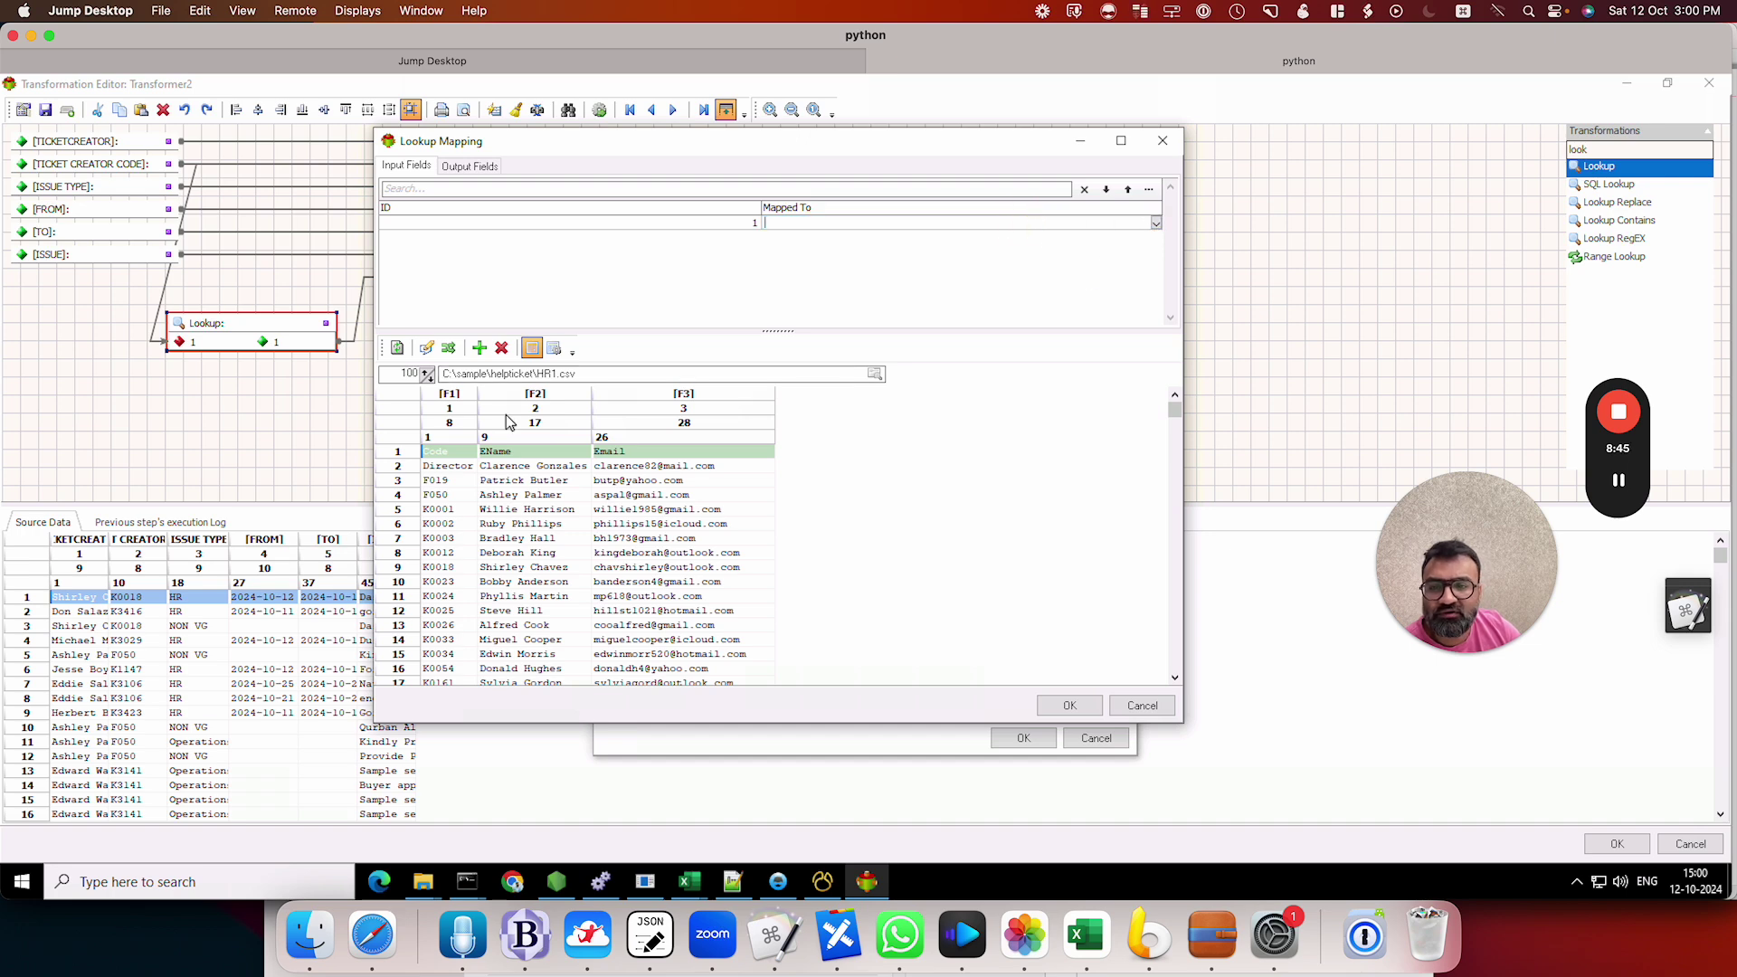
pyautogui.rightClick(437, 454)
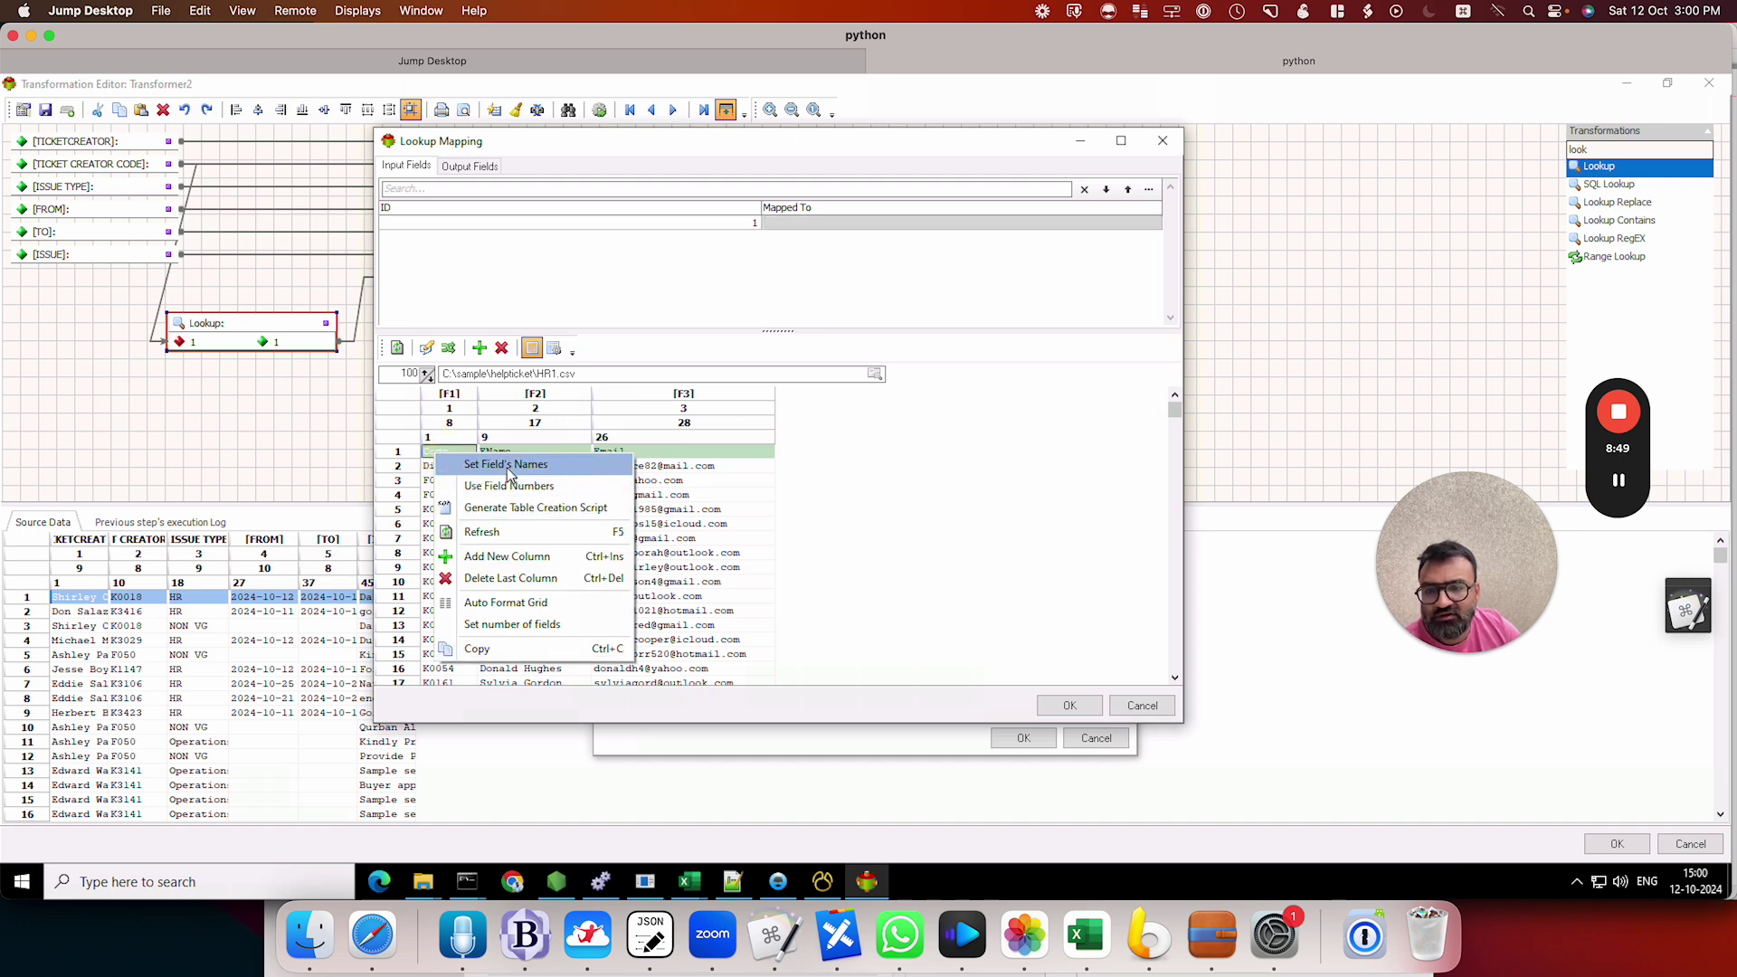
pyautogui.click(505, 464)
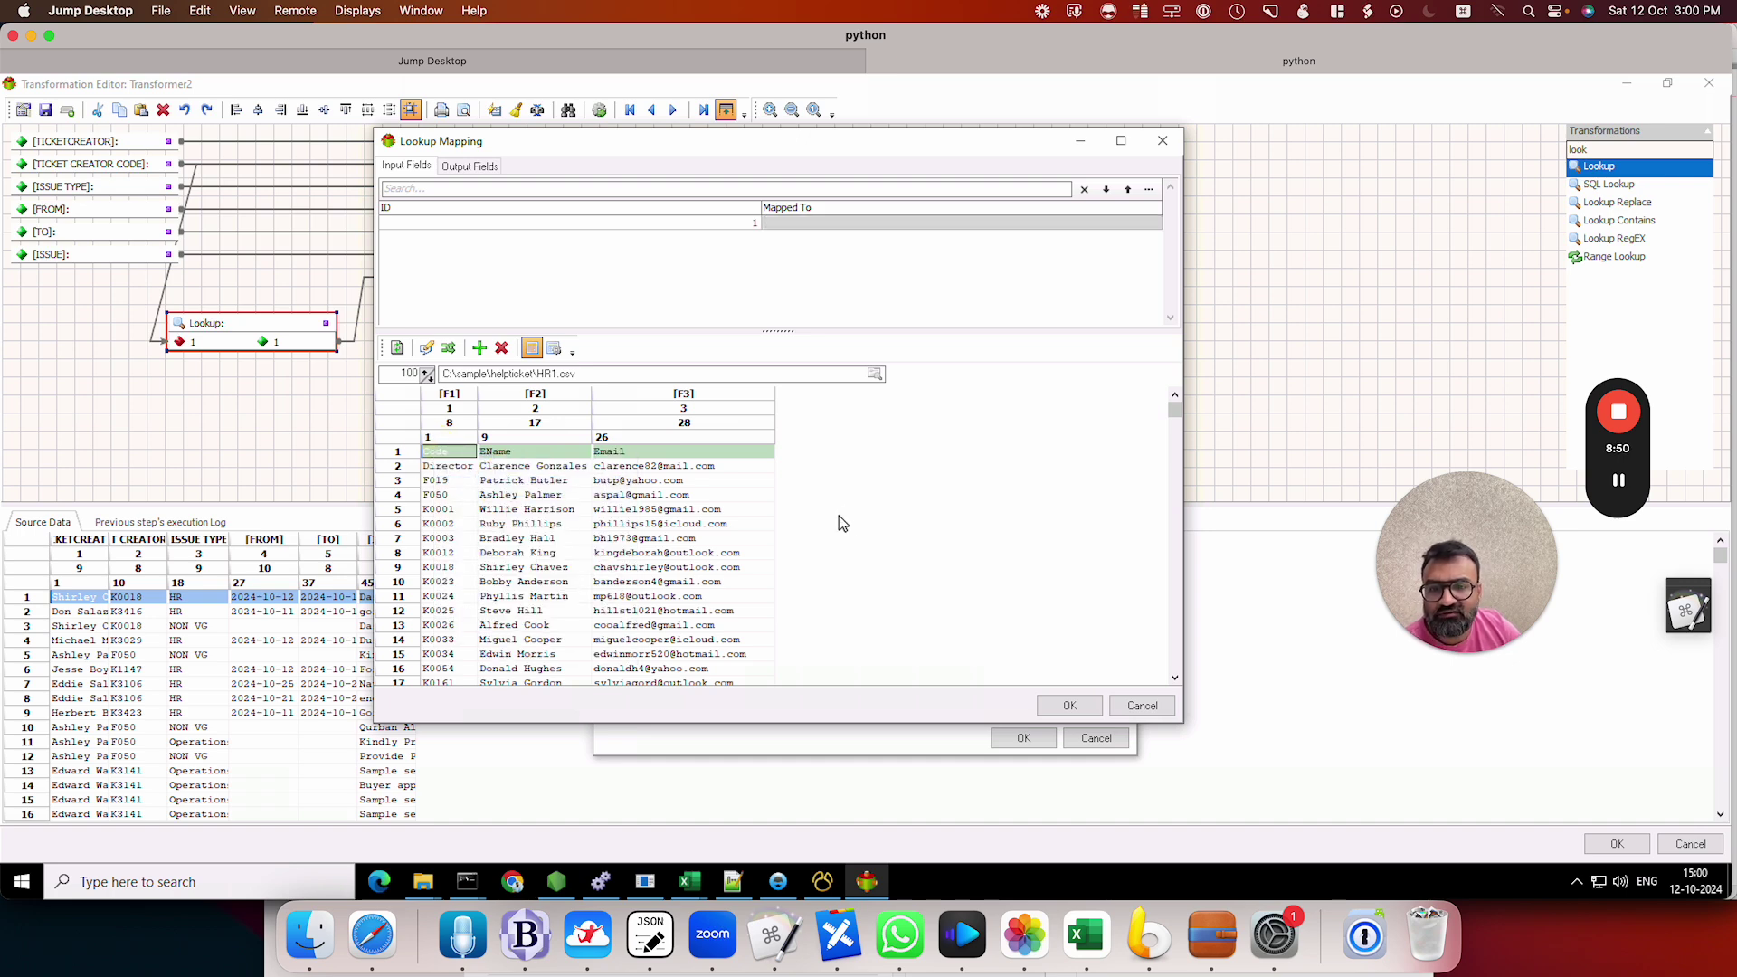
pyautogui.rightClick(473, 450)
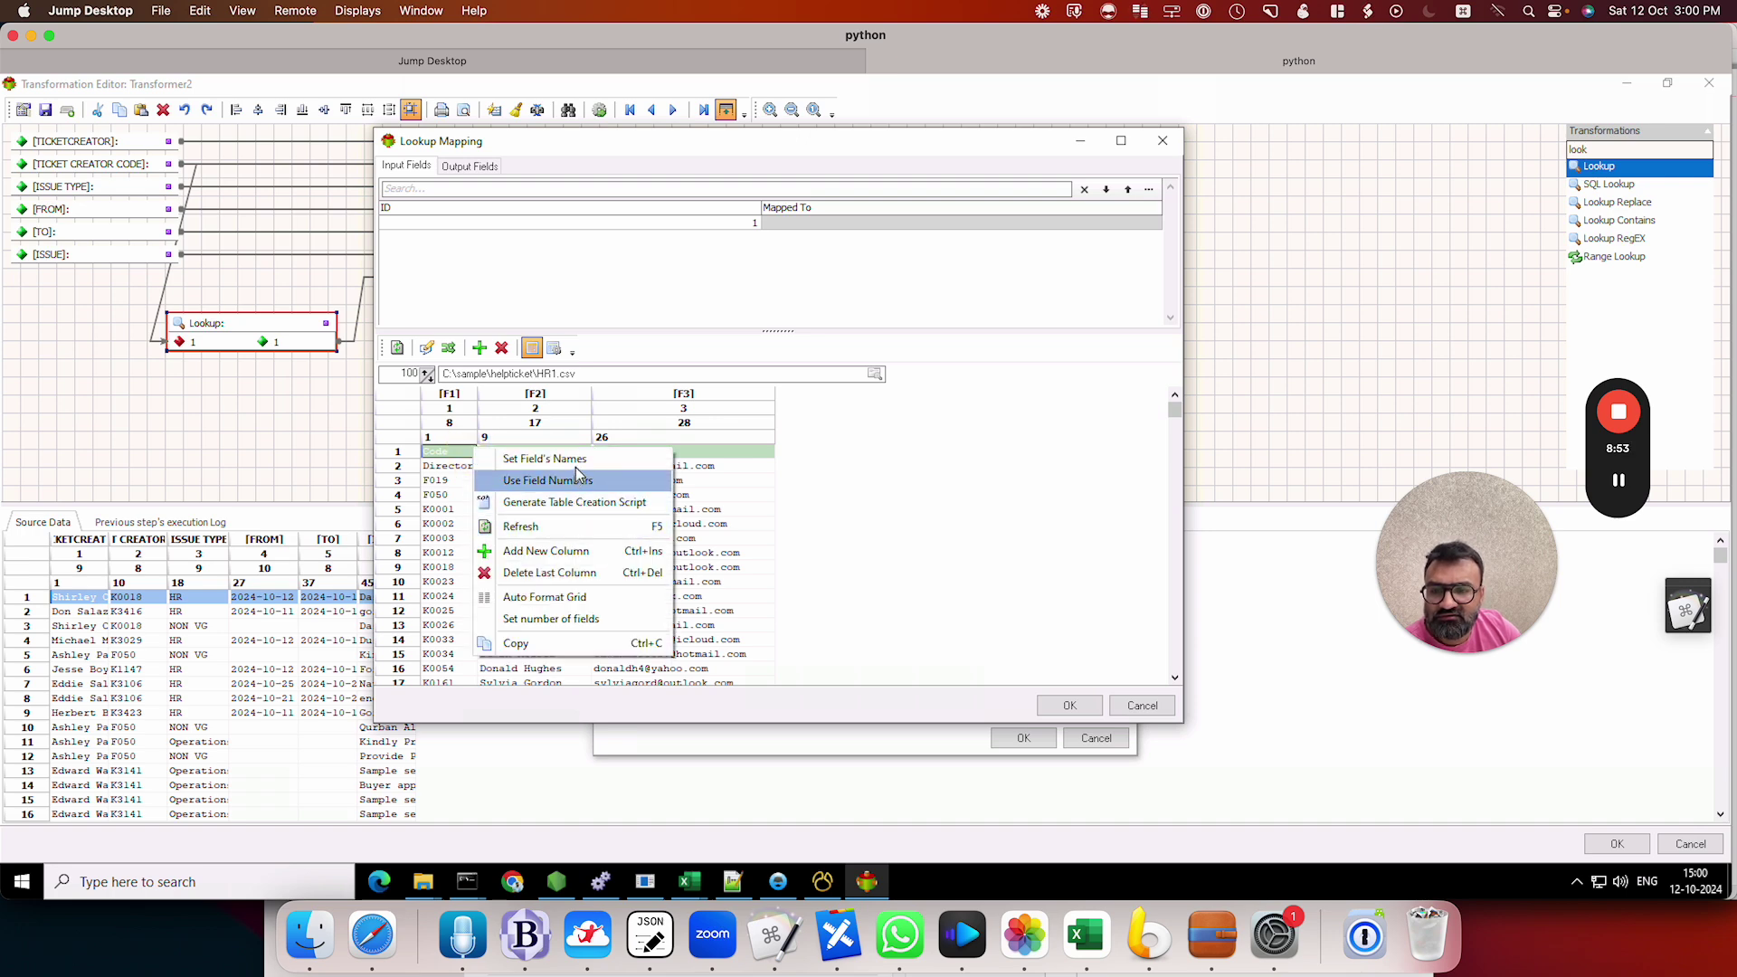
pyautogui.click(544, 459)
pyautogui.click(910, 493)
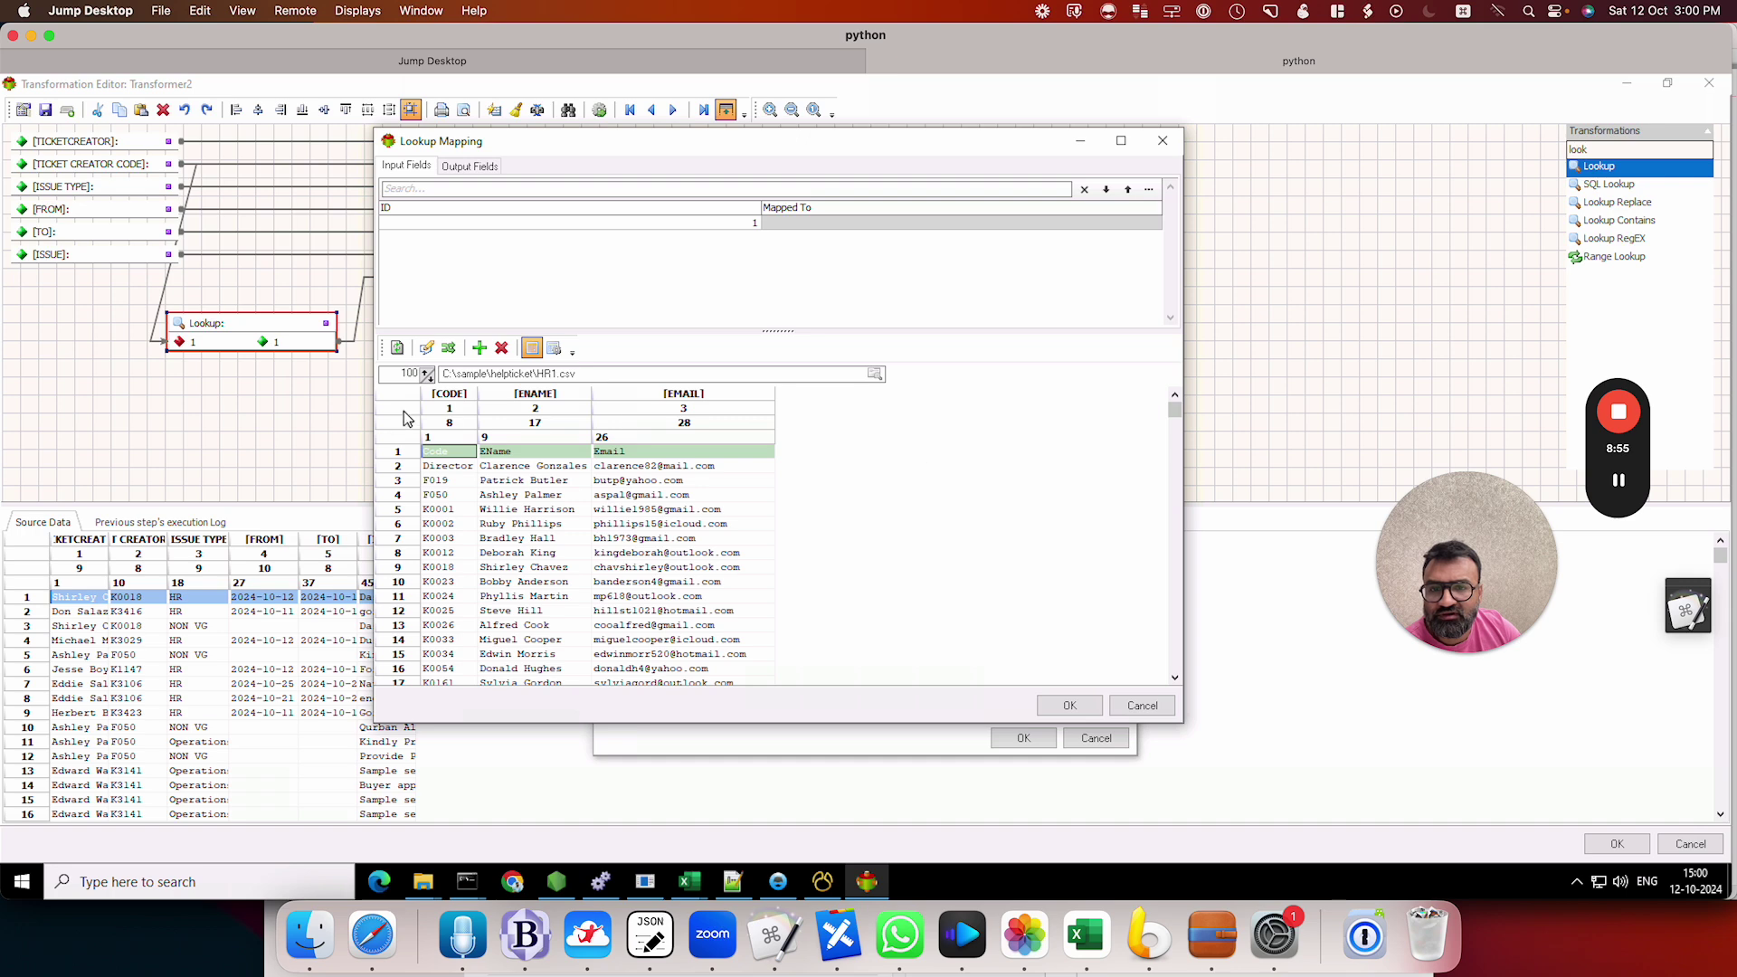
# Step: Map the Lookup's input field to [CODE]
pyautogui.click(1141, 225)
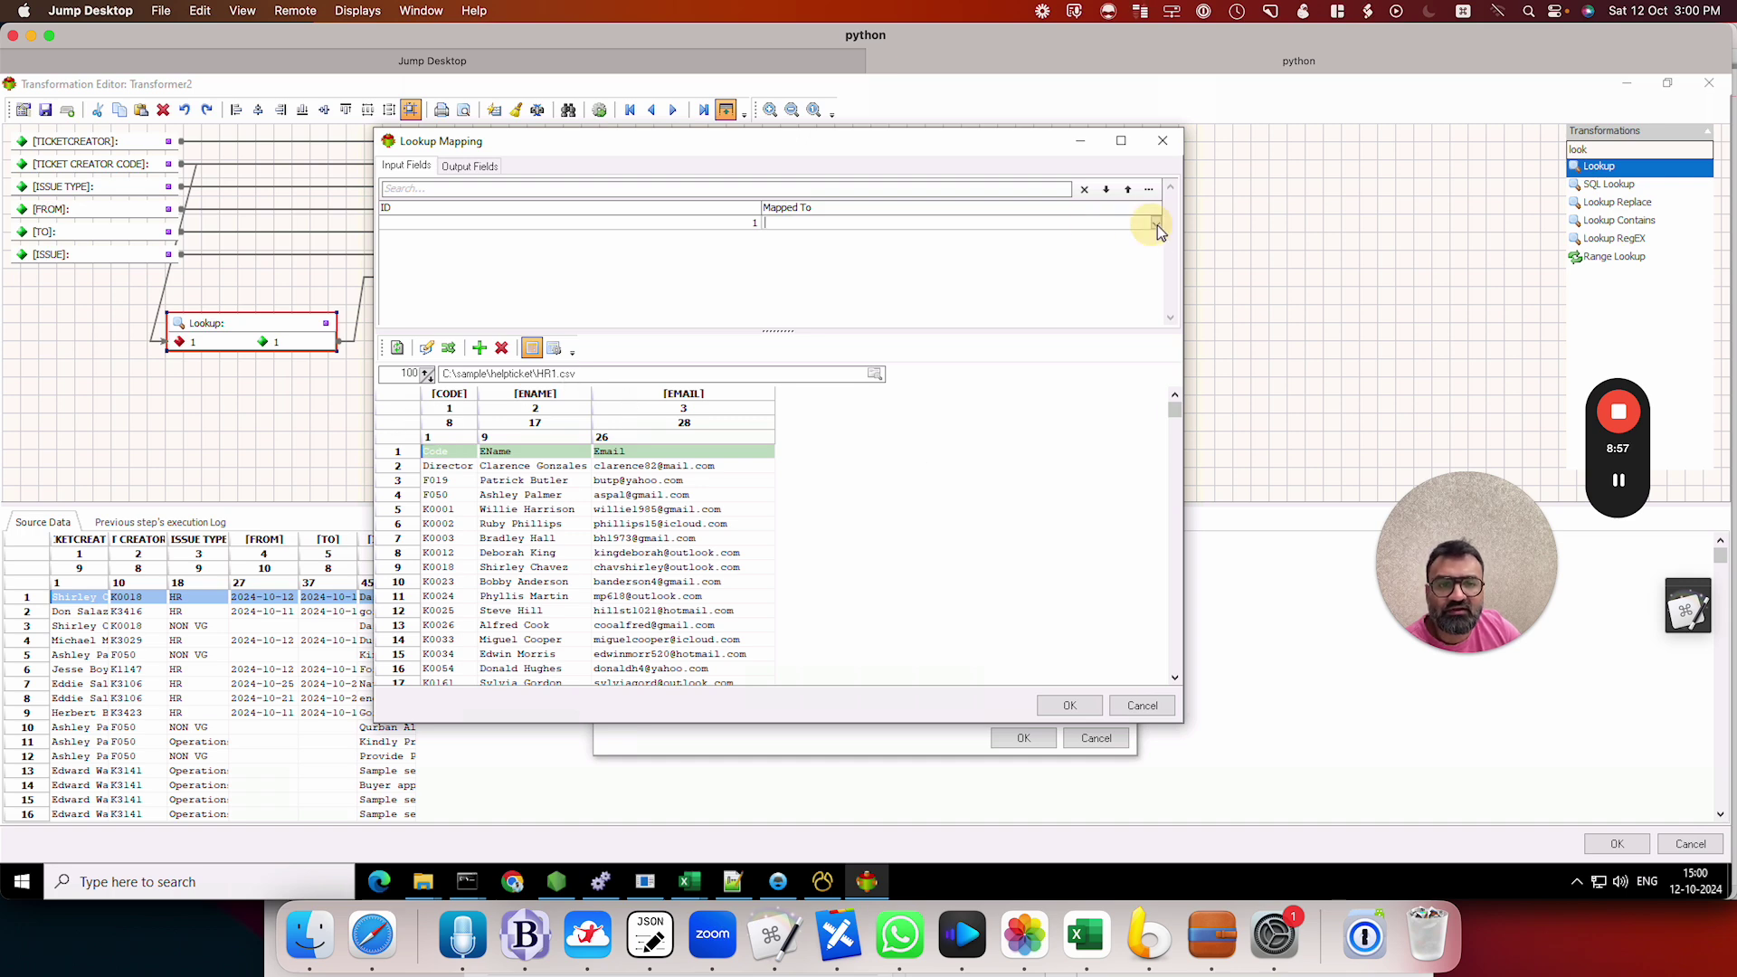
pyautogui.click(1157, 222)
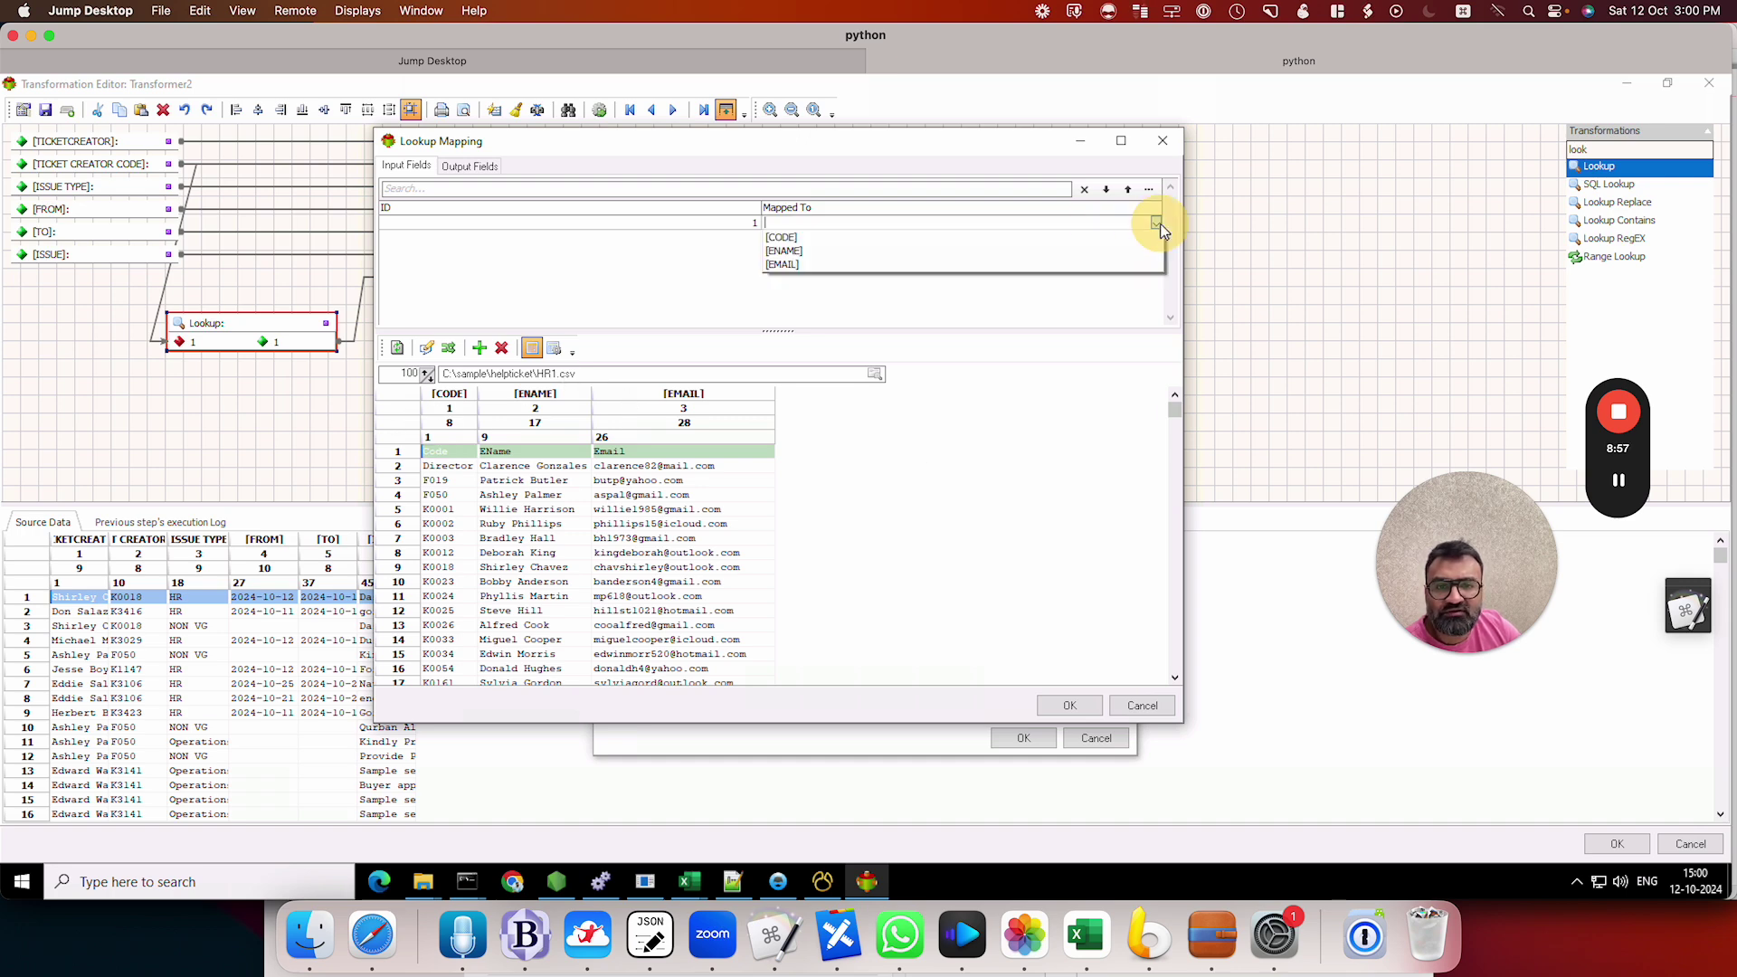
pyautogui.click(867, 239)
# Step: Map the Lookup's output field to [ENAME] and accept the mapping
pyautogui.click(497, 165)
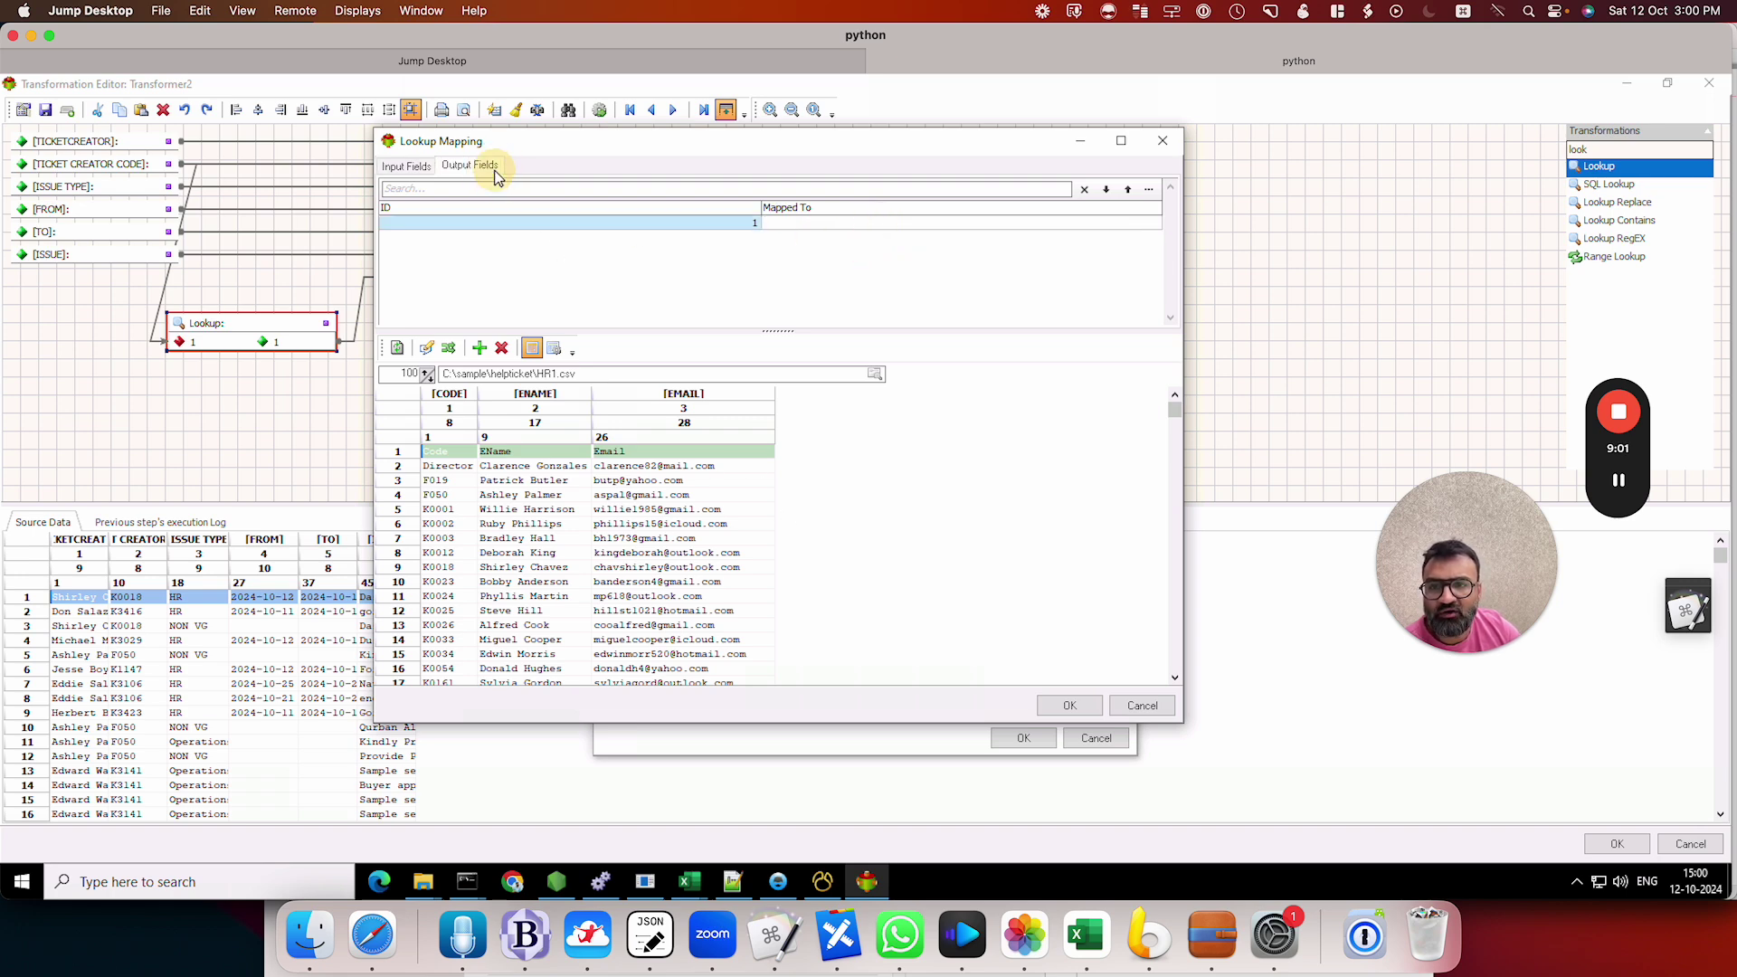
pyautogui.click(866, 222)
pyautogui.click(948, 223)
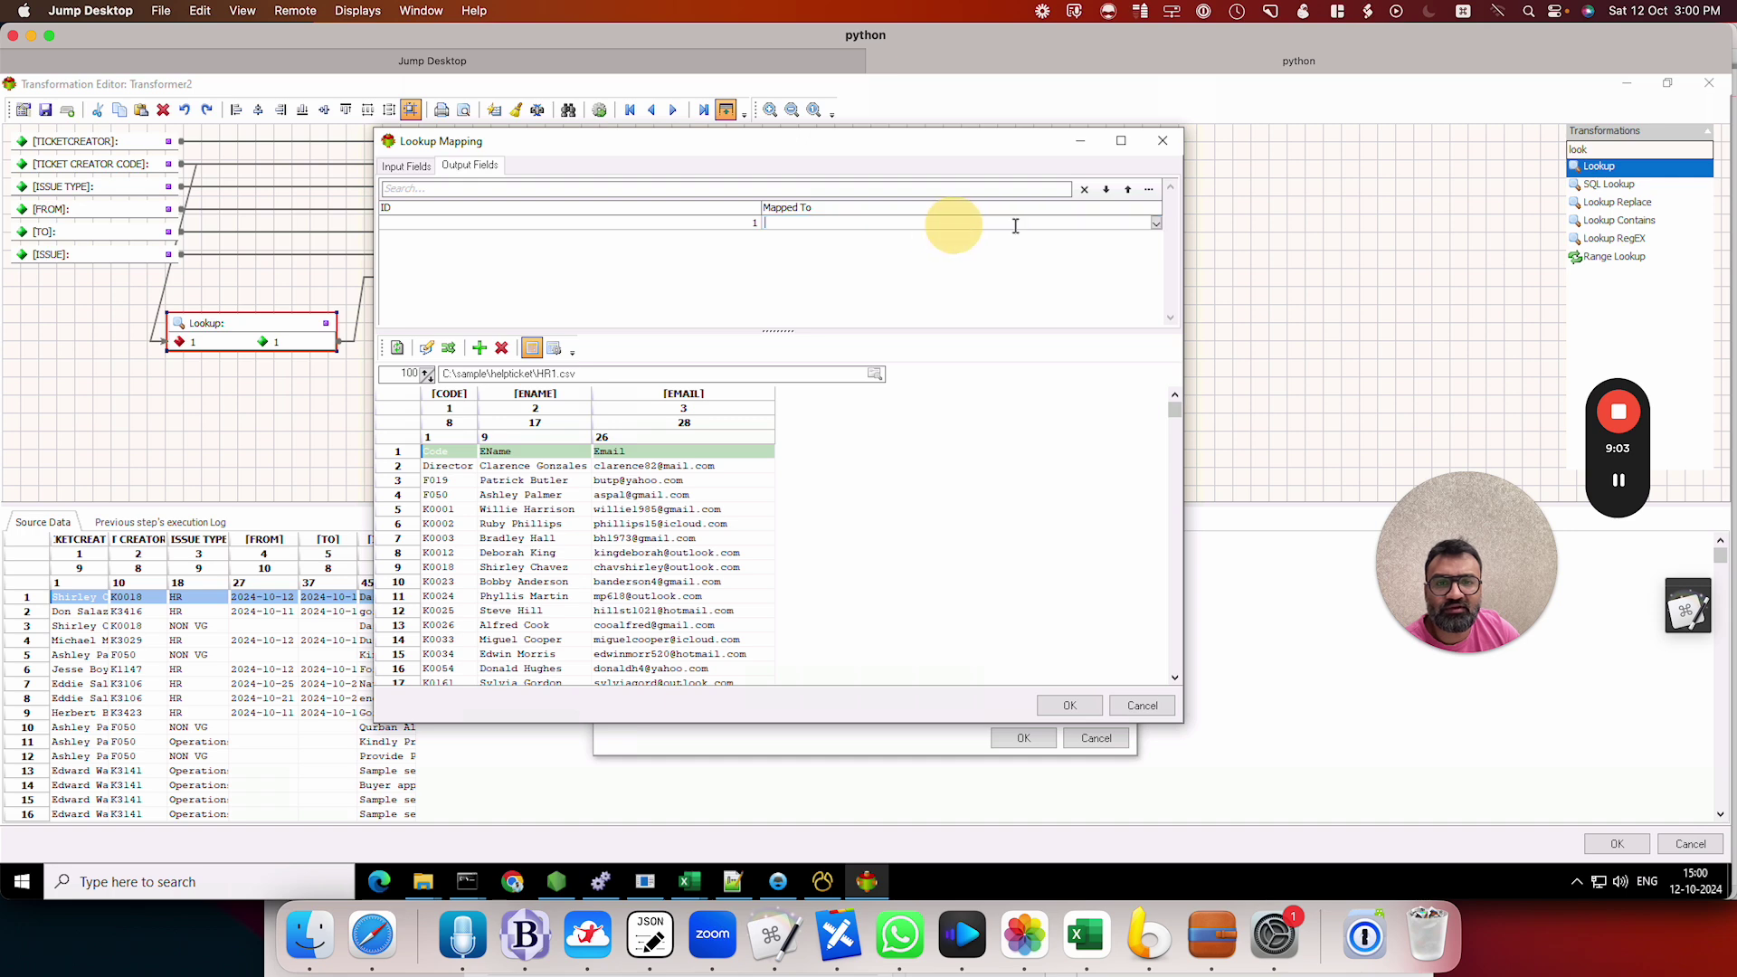
pyautogui.click(1156, 222)
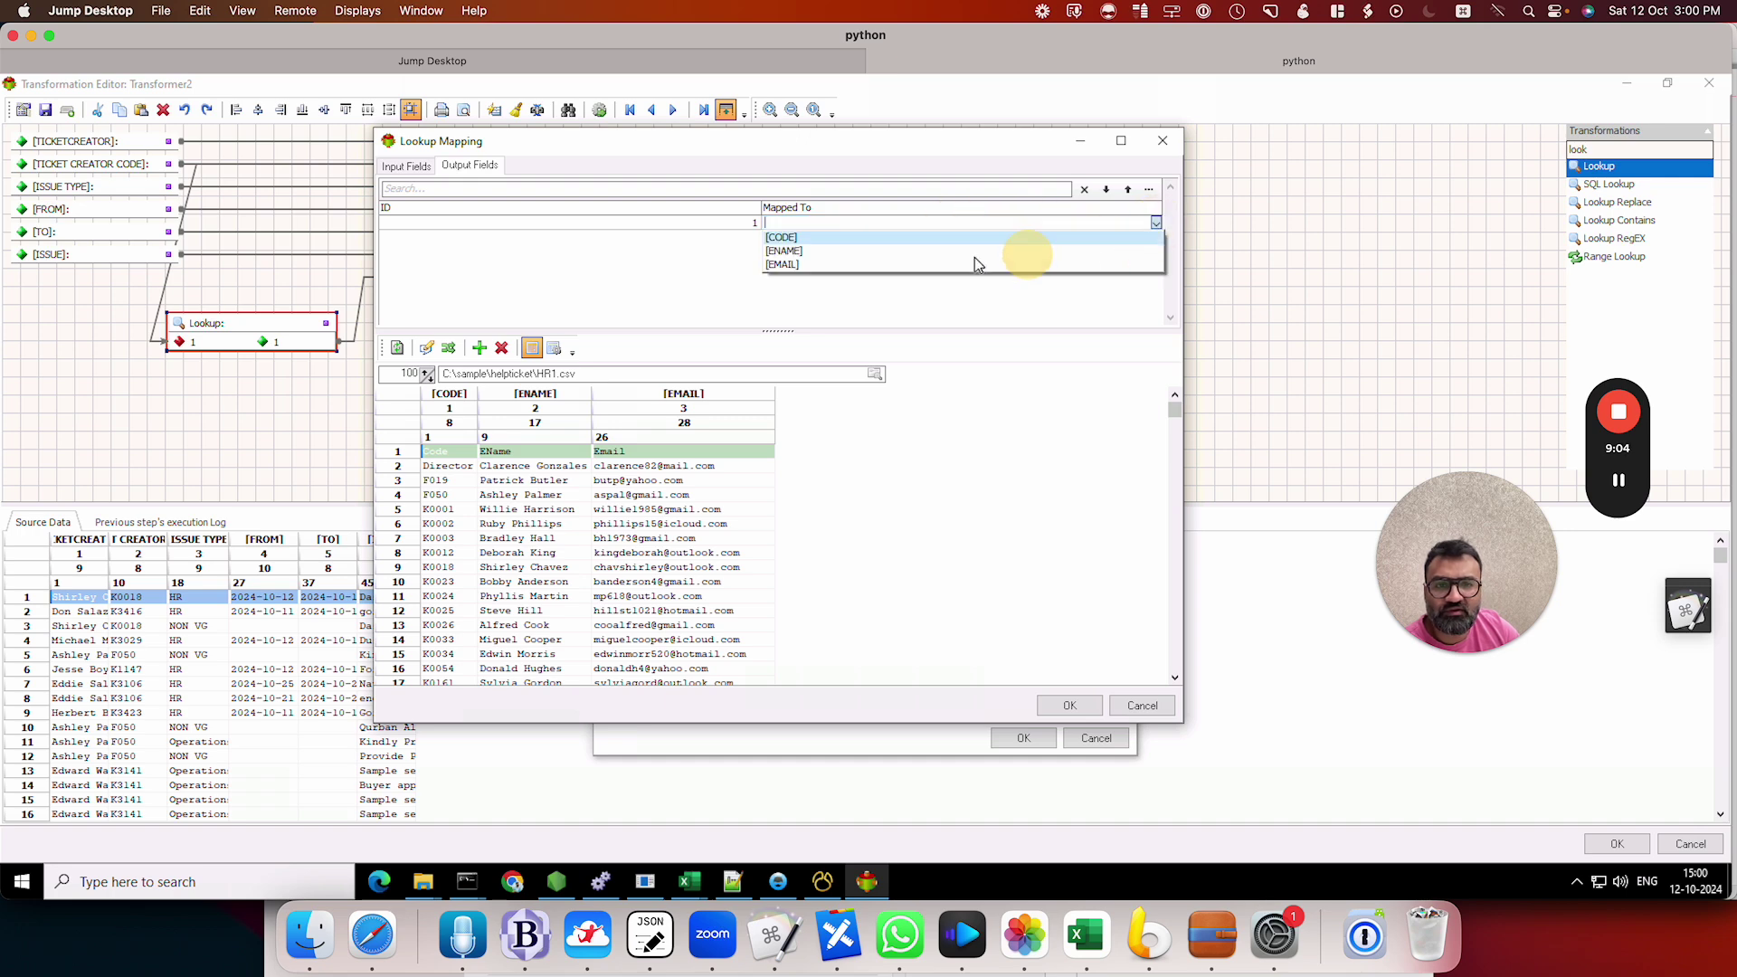
pyautogui.click(878, 253)
pyautogui.click(1069, 704)
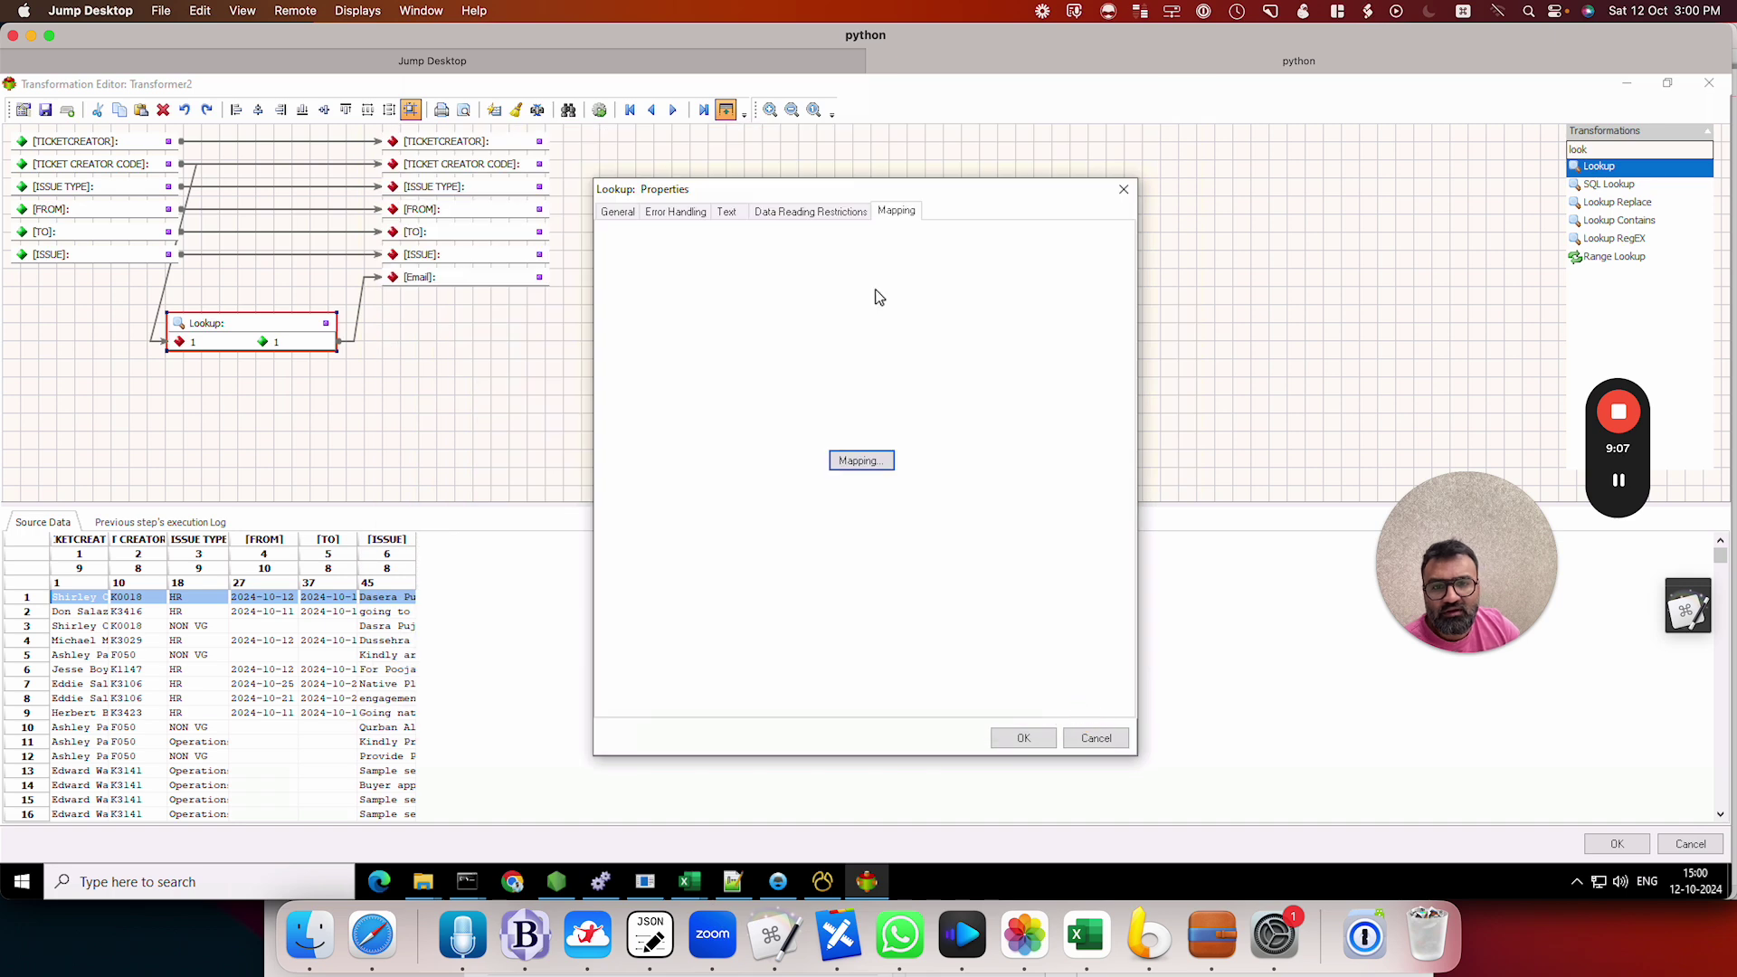
# Step: Make the Lookup return "oh no @ find my email.com" when a value is not found, and accept its properties
pyautogui.click(816, 212)
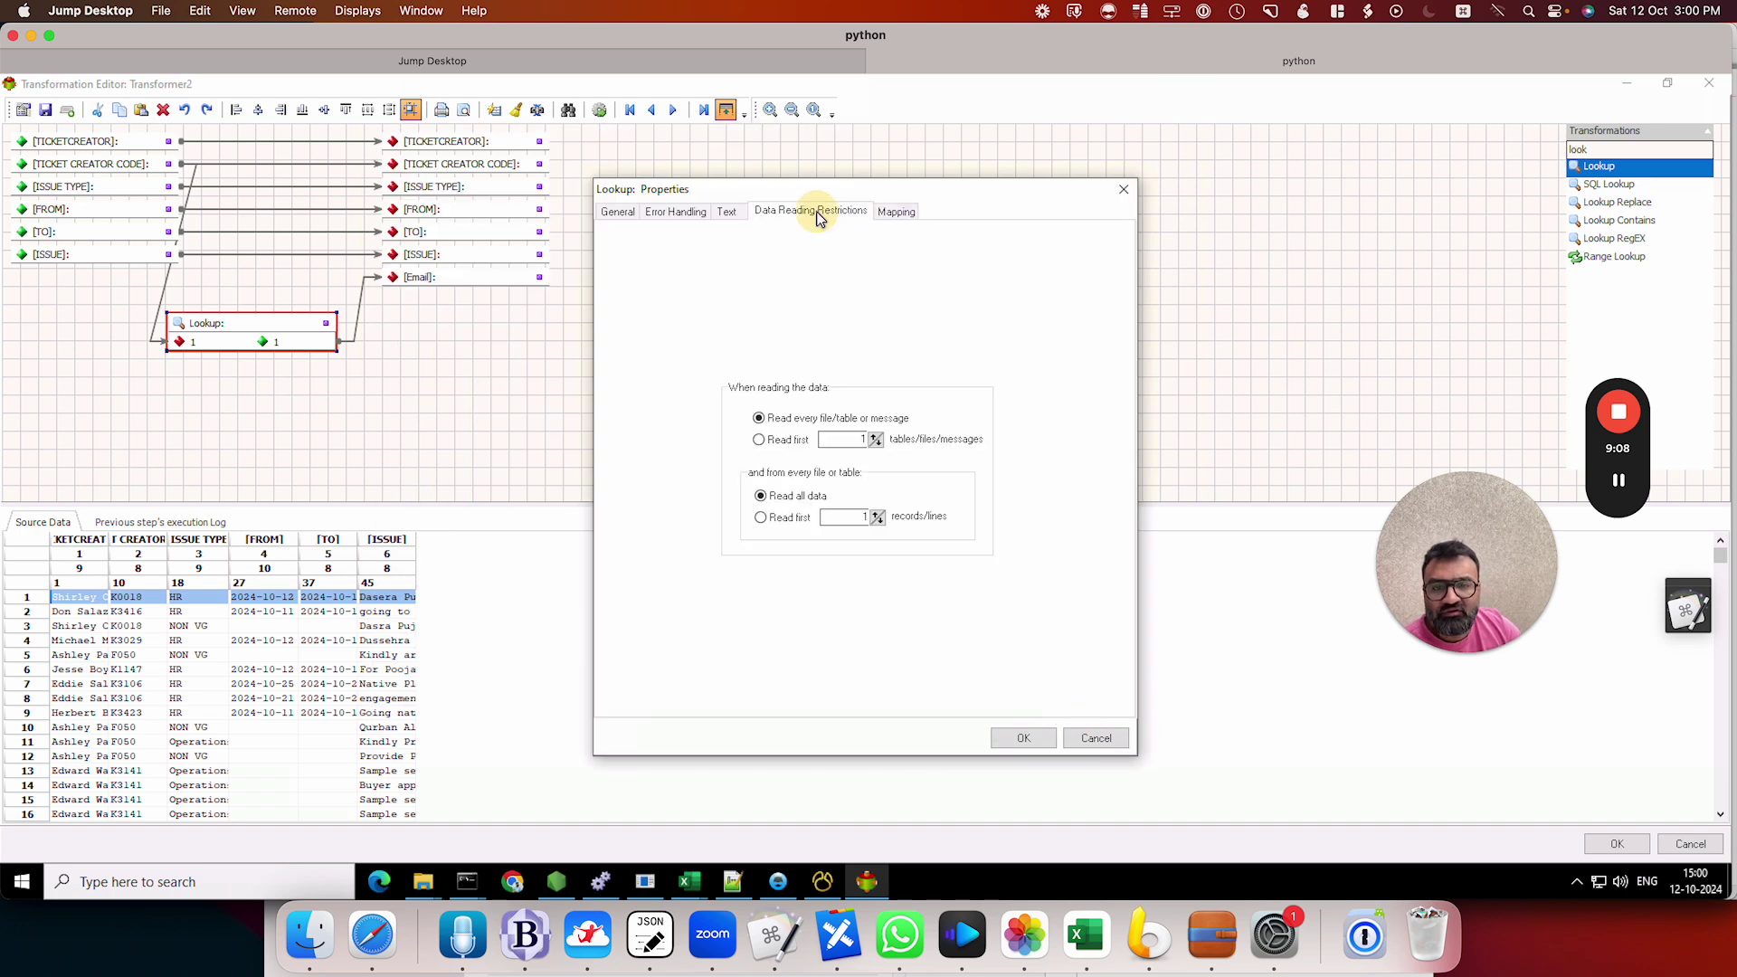
pyautogui.click(725, 213)
pyautogui.click(676, 212)
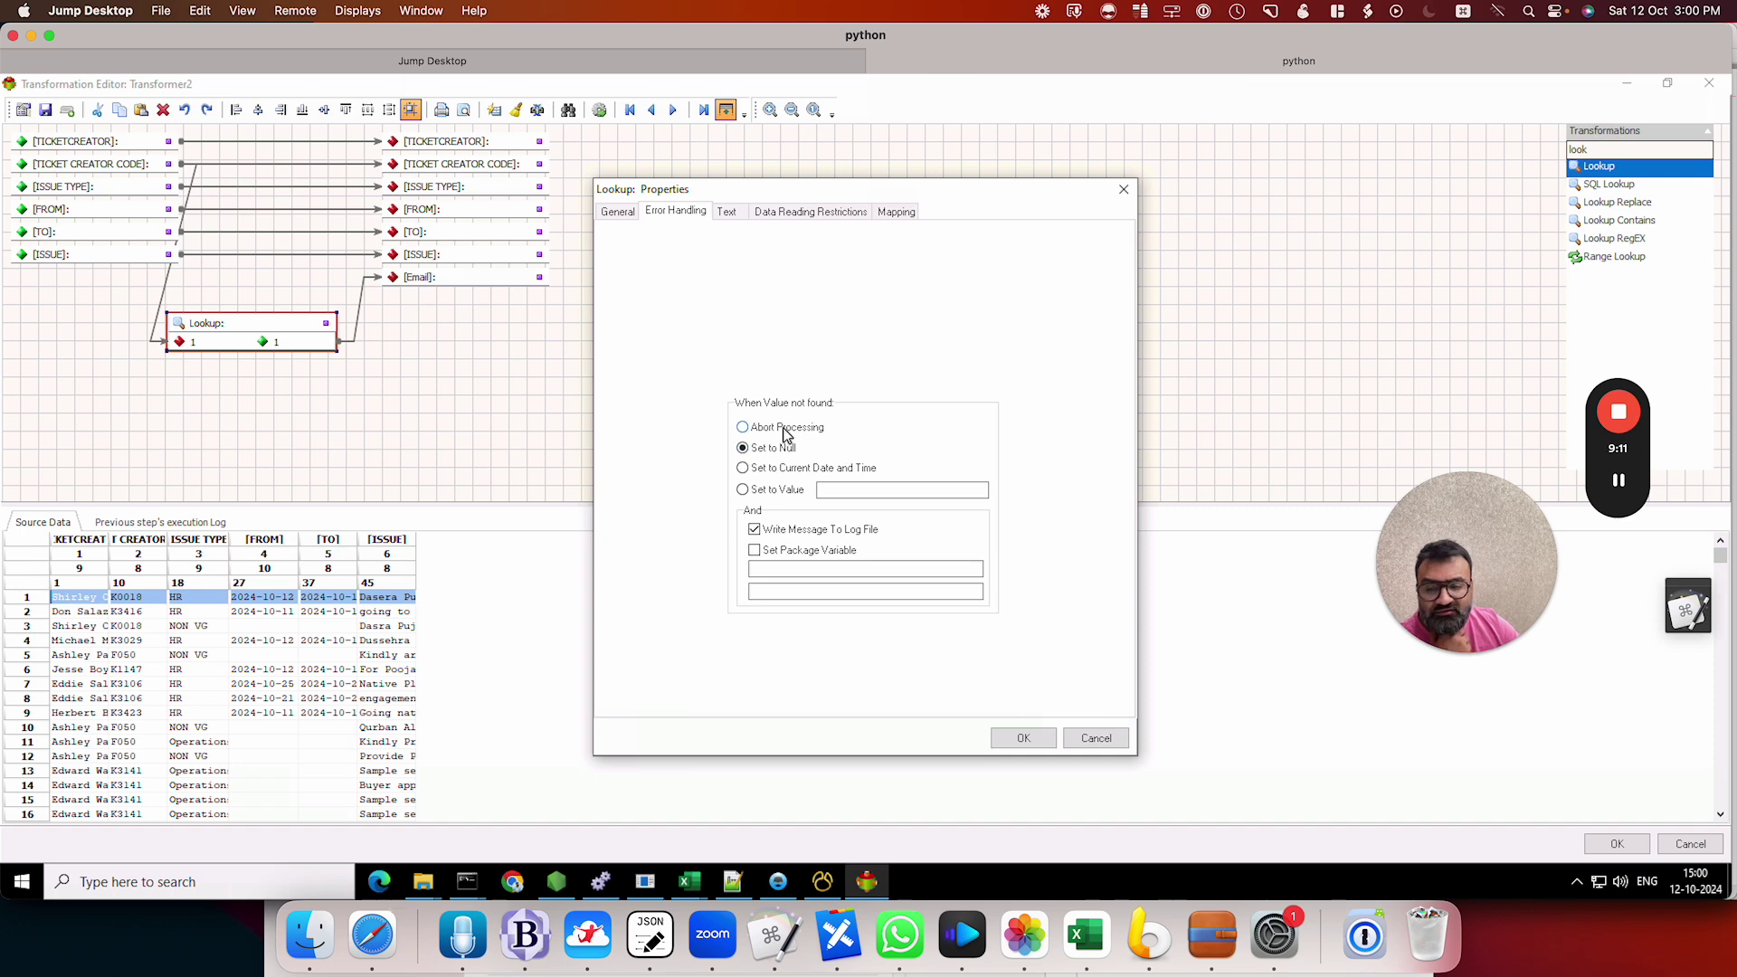
pyautogui.click(745, 489)
pyautogui.click(864, 489)
pyautogui.write('0h no @ find my email.com')
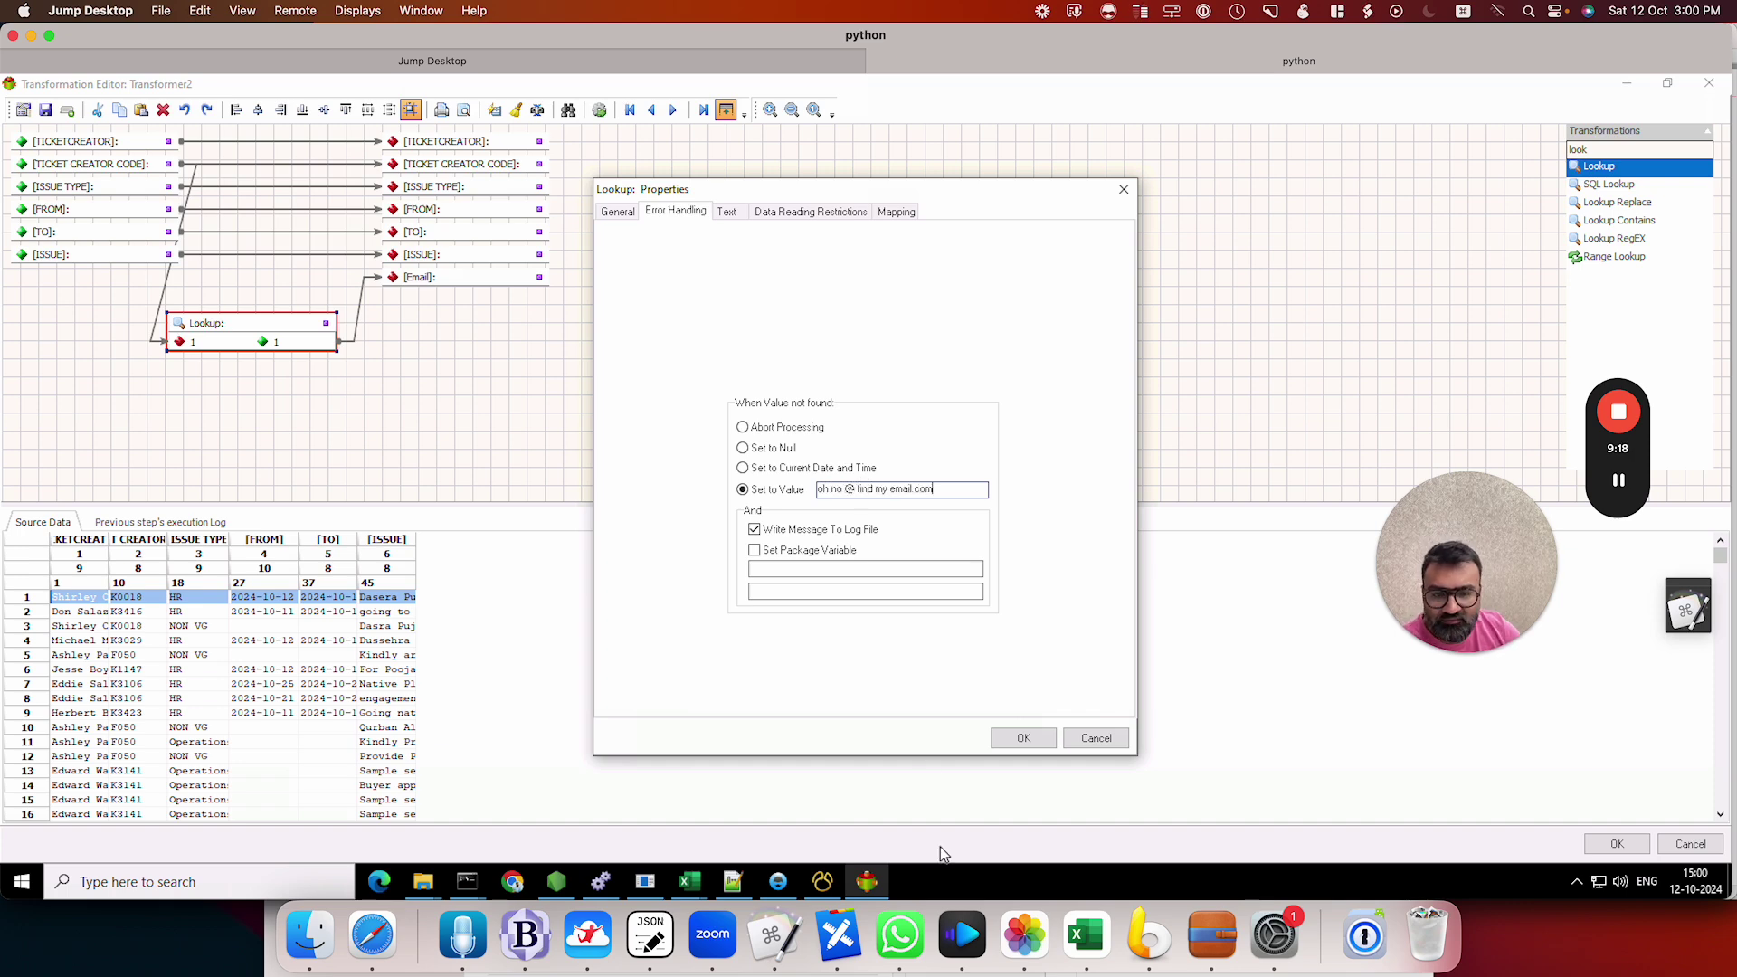
pyautogui.click(1020, 740)
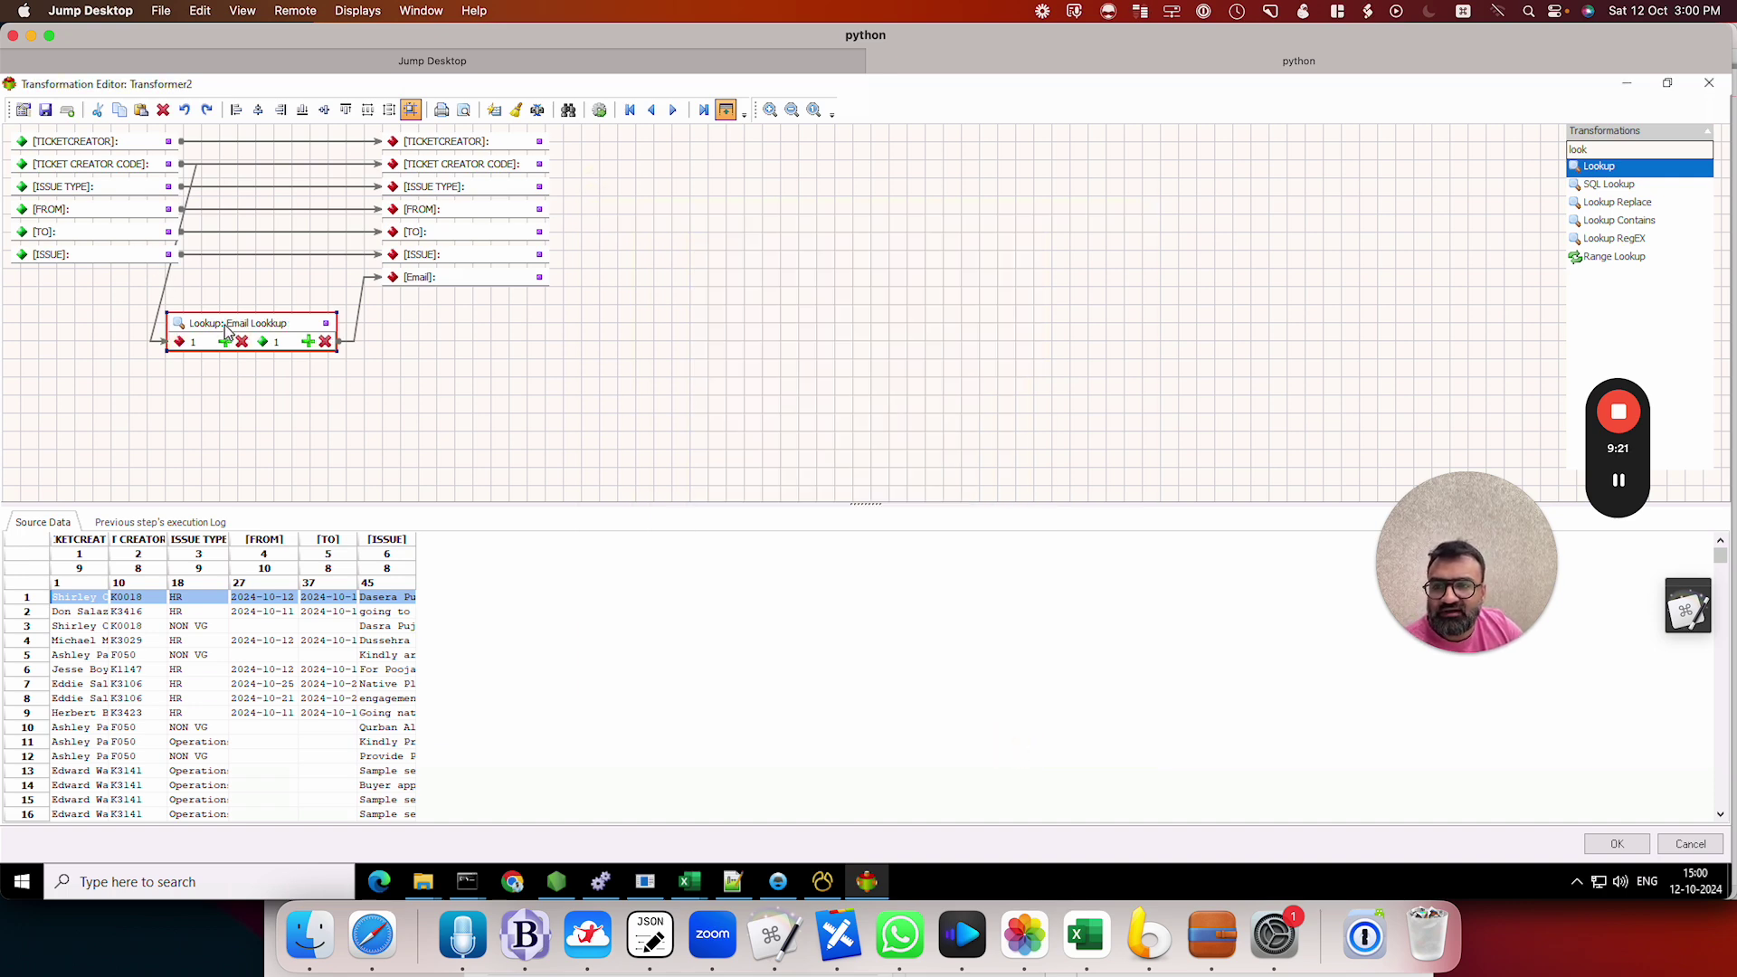
# Step: Reposition the Lookup block, accept the transformer changes, and run the Helpticket Email Lookup transformation
pyautogui.moveTo(226, 331); pyautogui.dragTo(258, 340)
pyautogui.click(1614, 844)
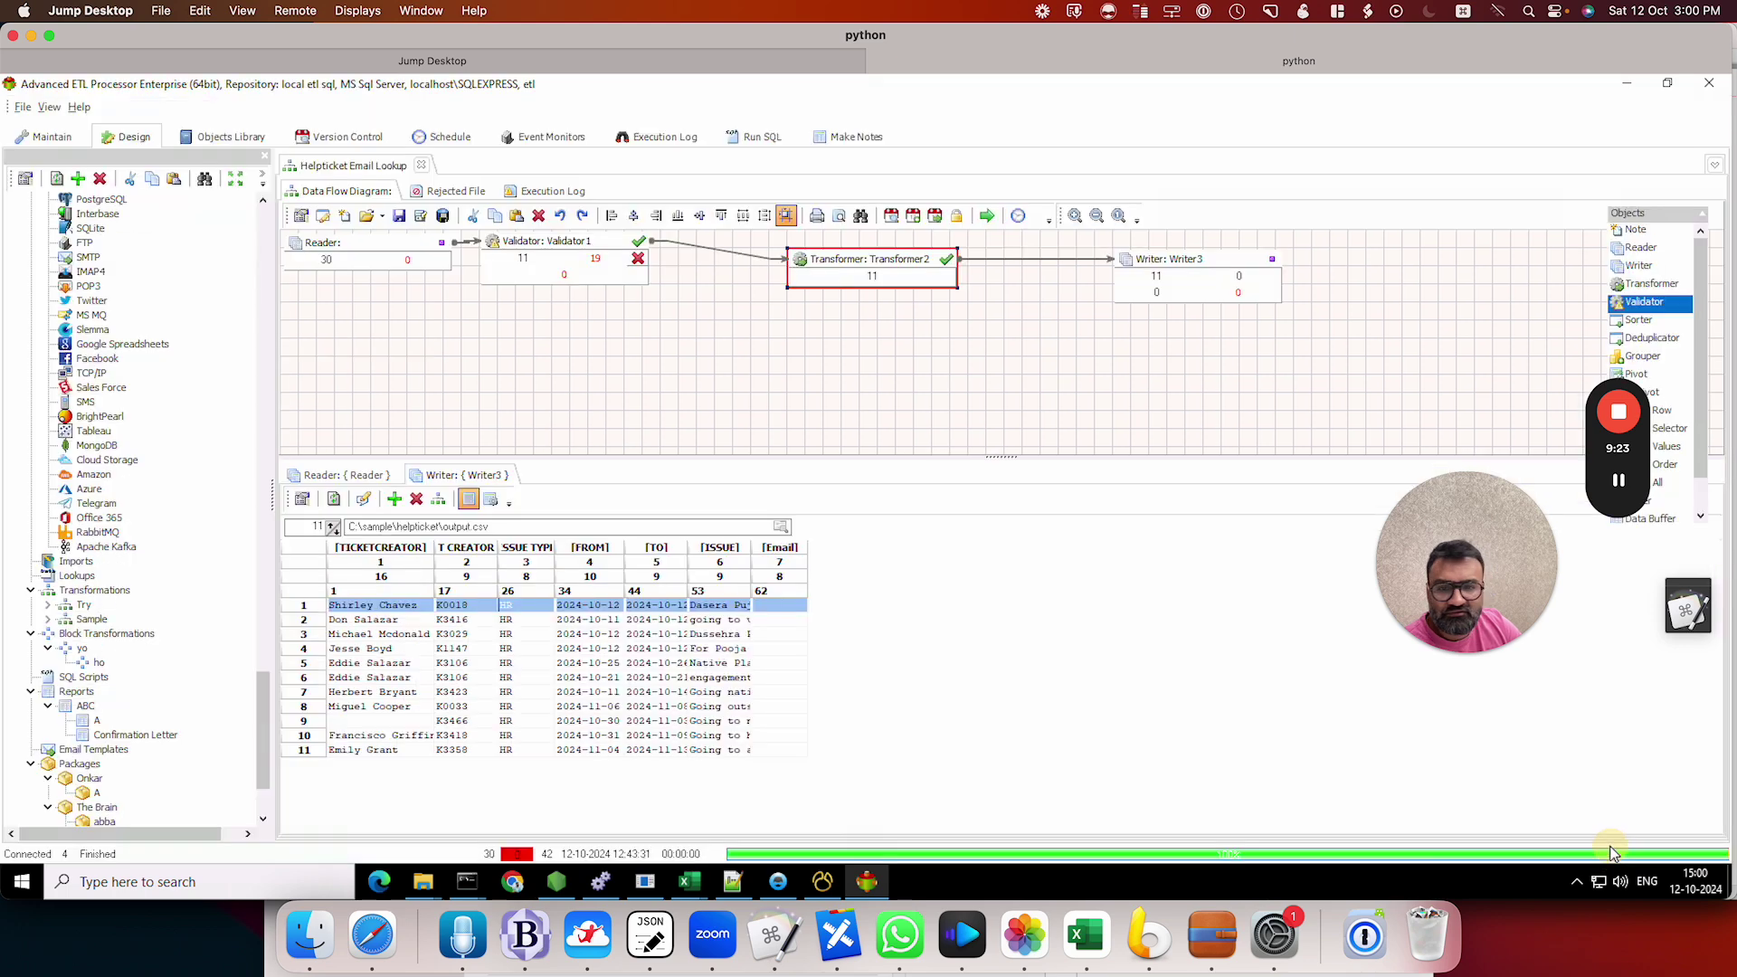
pyautogui.click(442, 218)
pyautogui.click(987, 216)
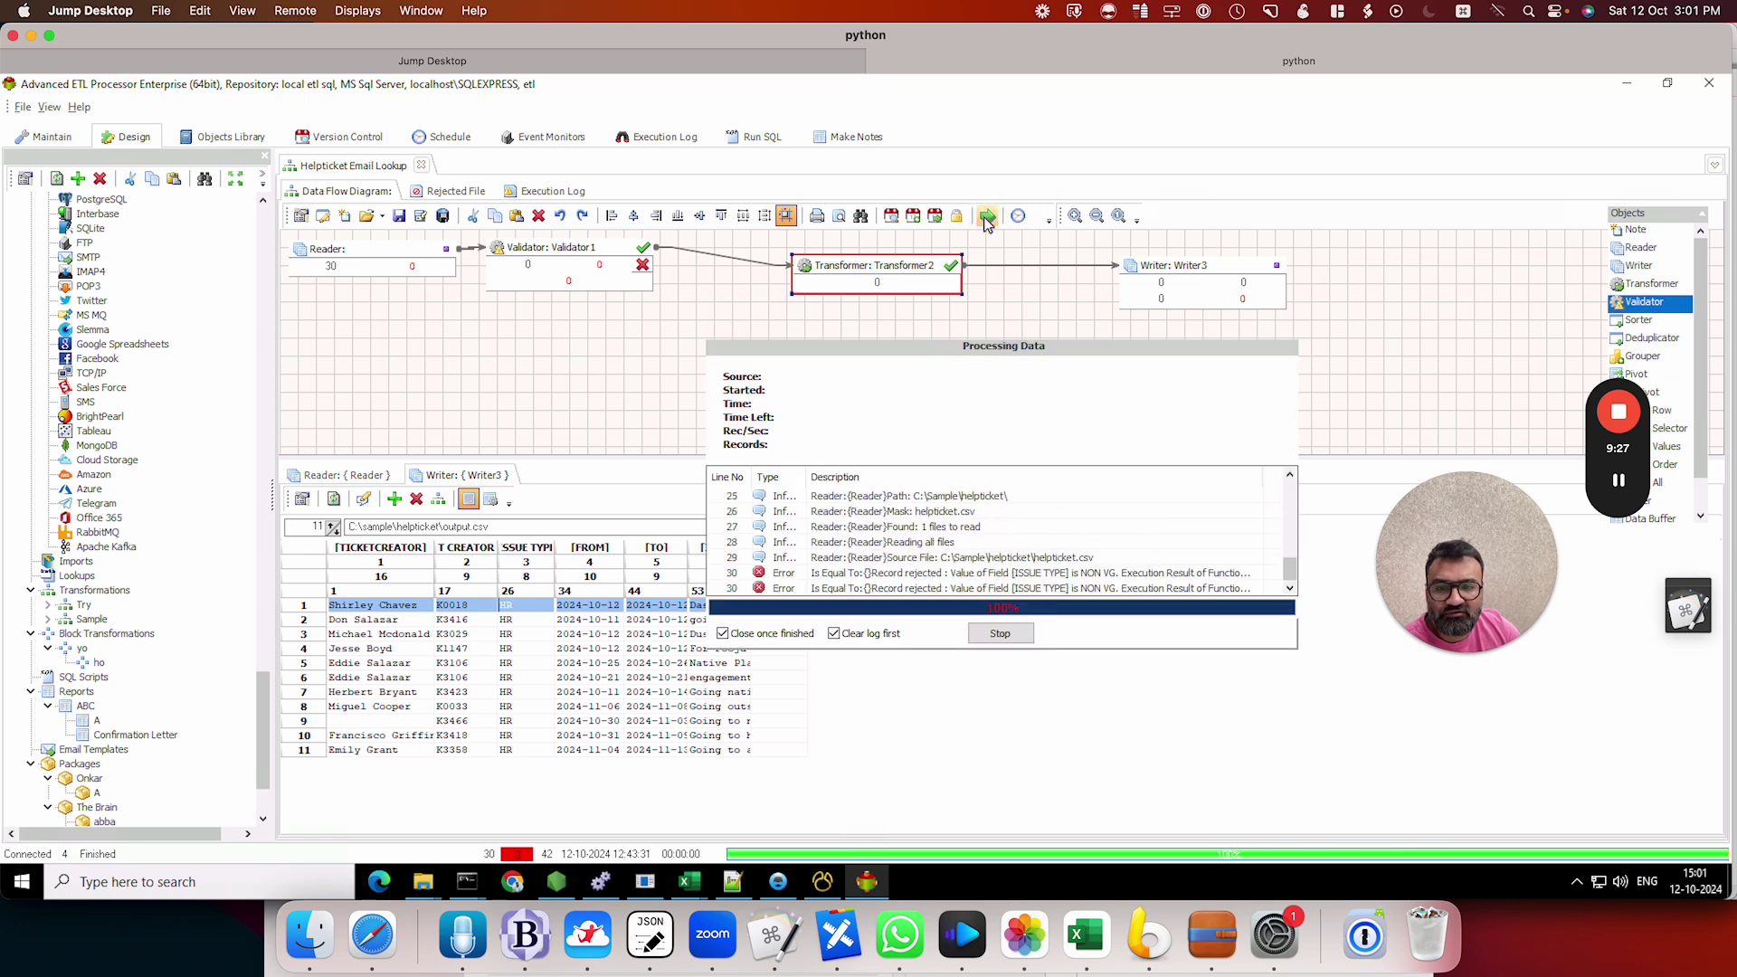
# Step: Reload the output.csv preview, widen its Email column, and examine the values the Lookup wrote in the newest rows
pyautogui.click(432, 506)
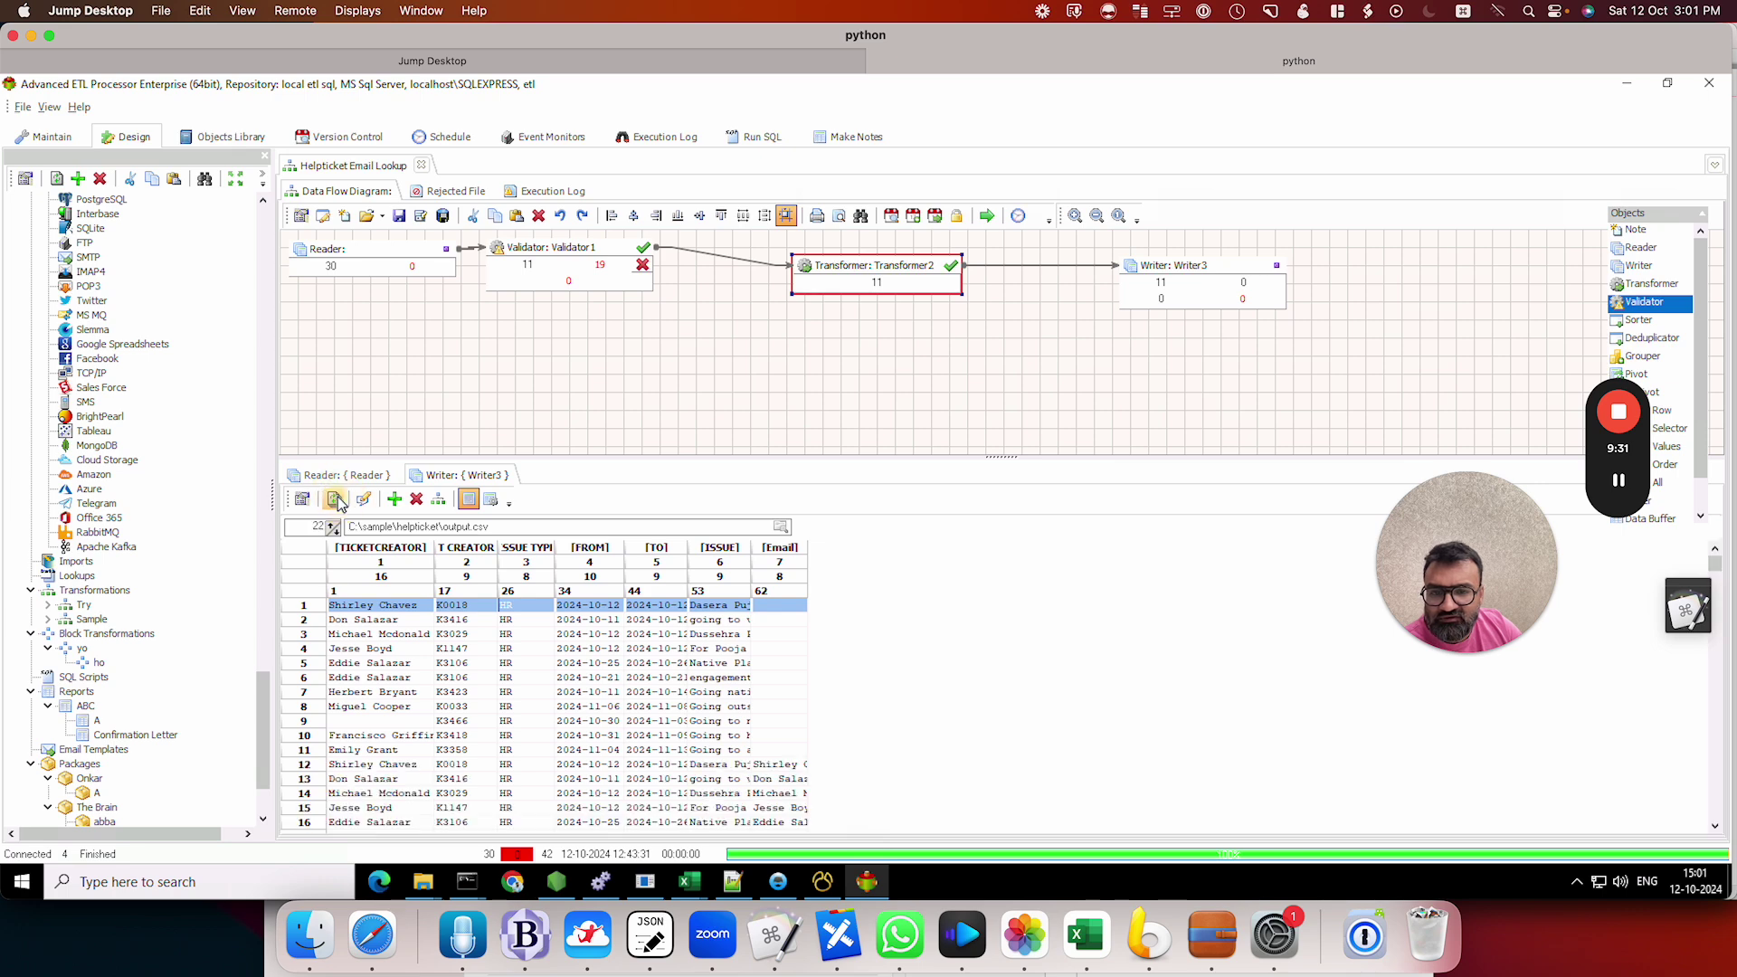
pyautogui.moveTo(808, 547); pyautogui.dragTo(894, 547)
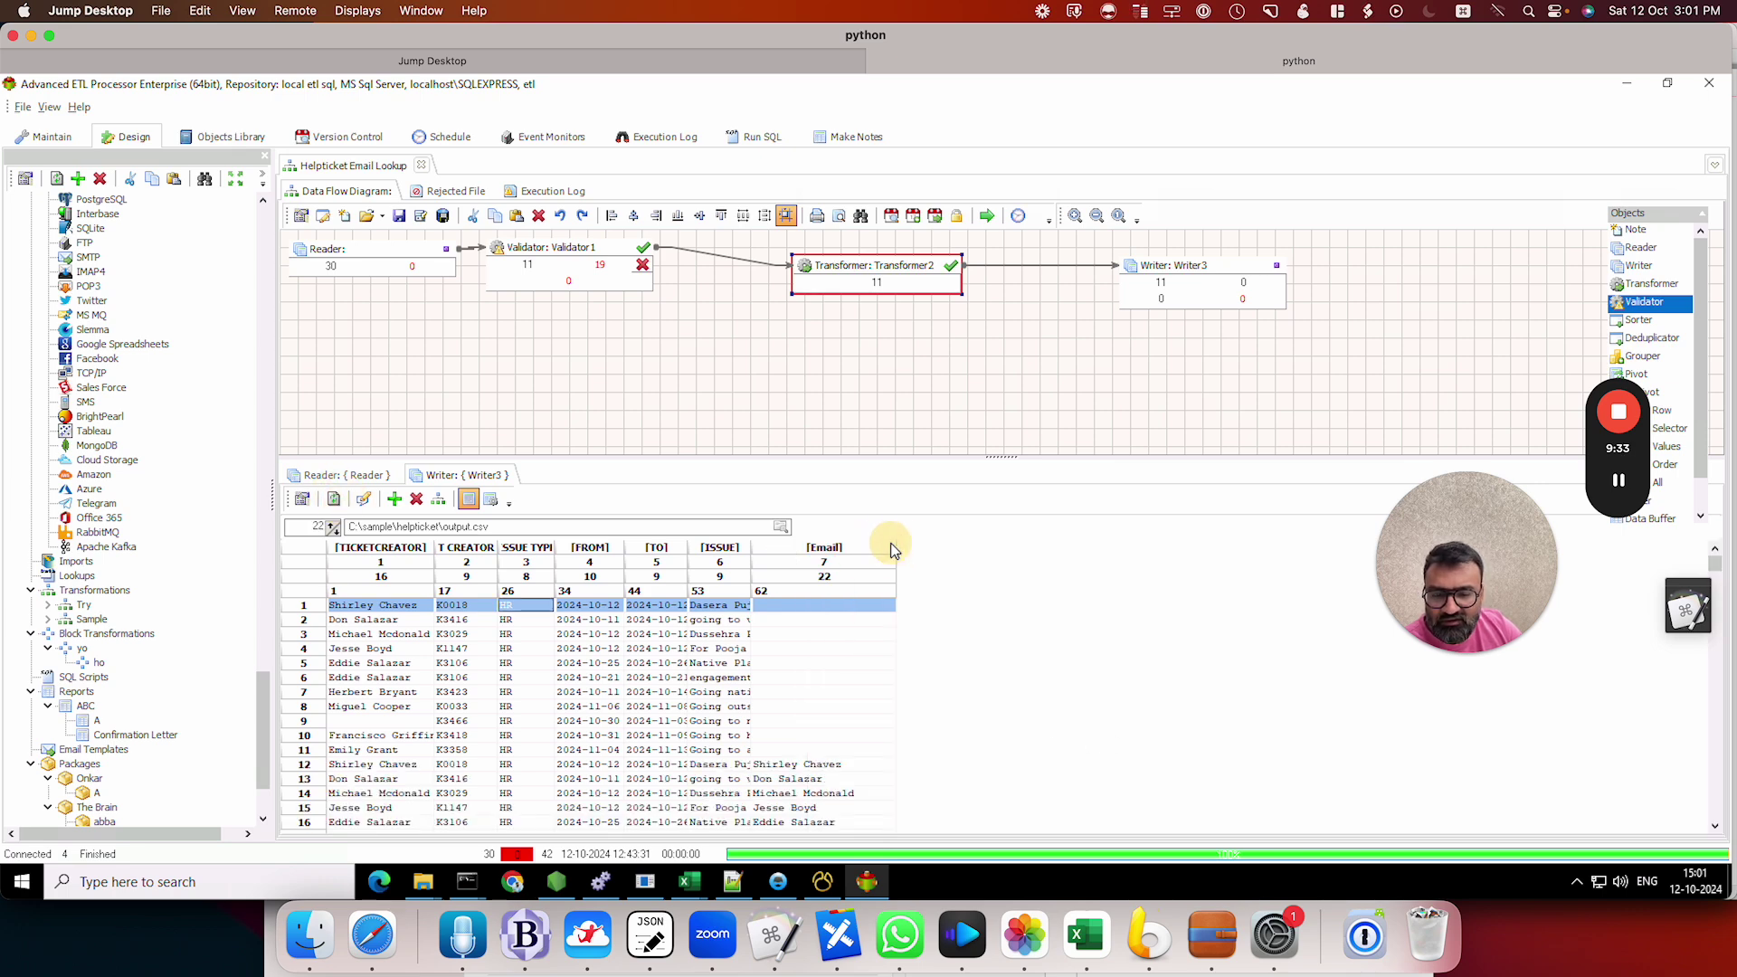
pyautogui.press('Down')
pyautogui.press('Down')
pyautogui.press('Down')
pyautogui.press('Down')
pyautogui.press('Down')
pyautogui.press('Down')
pyautogui.press('Down')
pyautogui.press('Down')
pyautogui.press('Down')
pyautogui.press('Down')
pyautogui.press('Down')
pyautogui.press('Down')
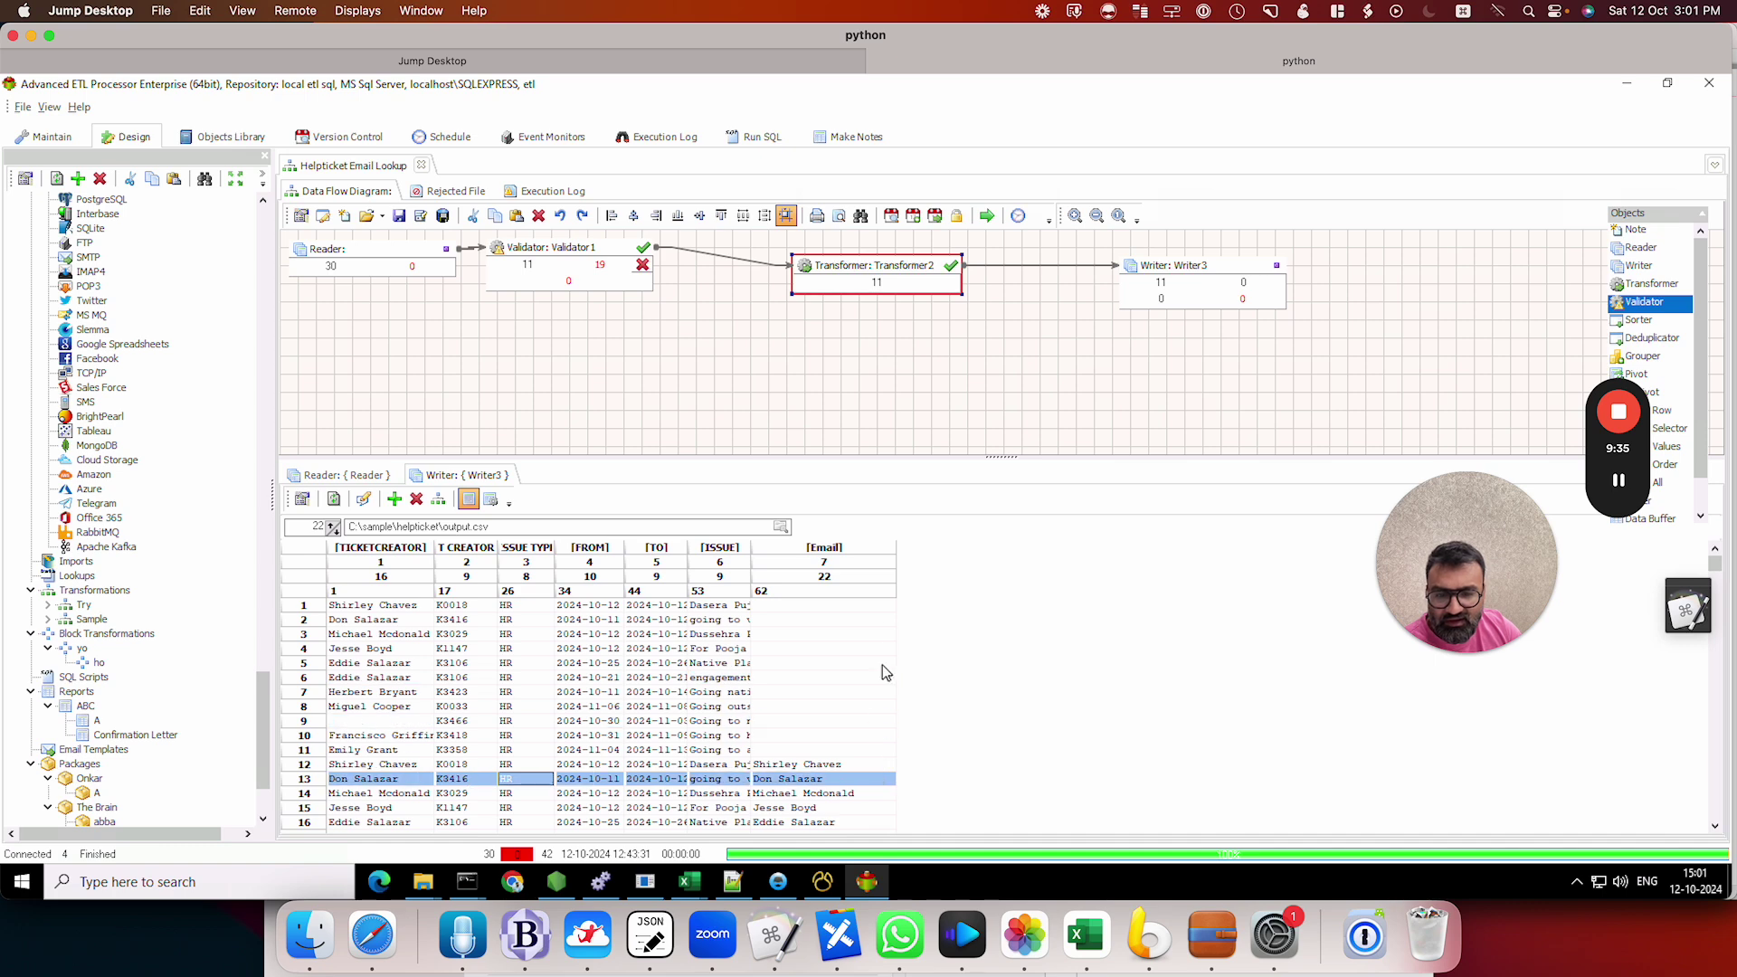
pyautogui.moveTo(898, 547); pyautogui.dragTo(985, 548)
pyautogui.press('Down')
pyautogui.press('Down')
pyautogui.press('Down')
pyautogui.press('Down')
pyautogui.press('Down')
pyautogui.press('Down')
pyautogui.press('Down')
pyautogui.press('Down')
pyautogui.press('Down')
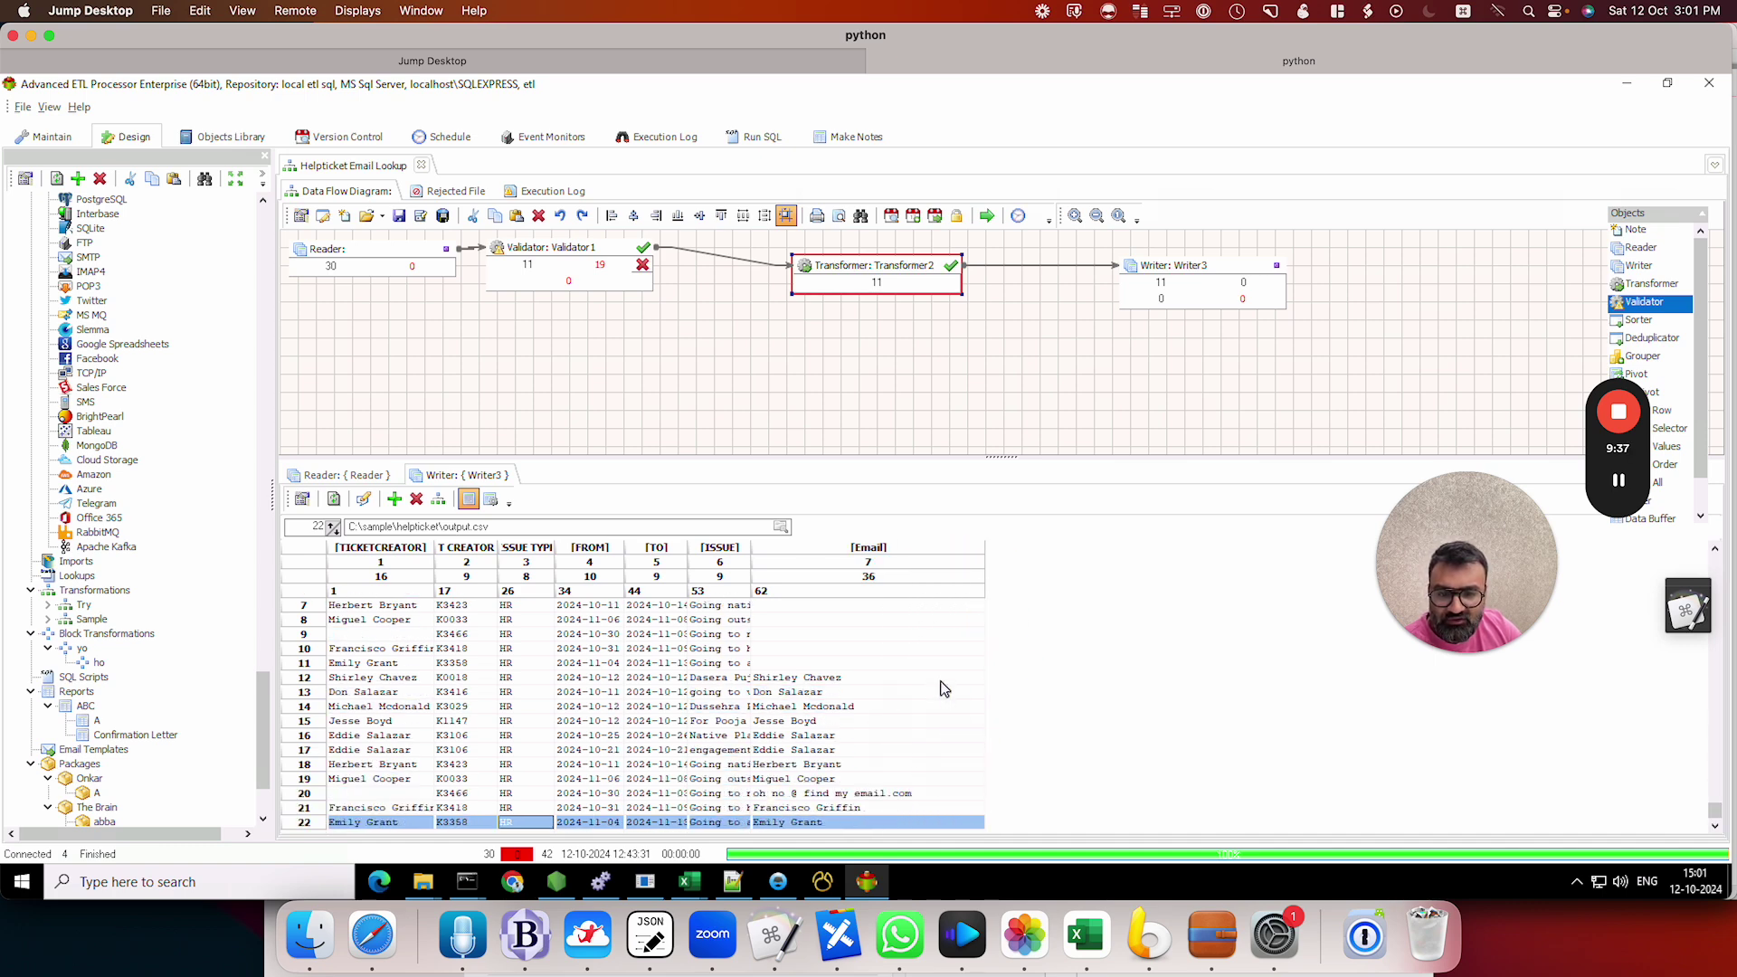
pyautogui.click(846, 679)
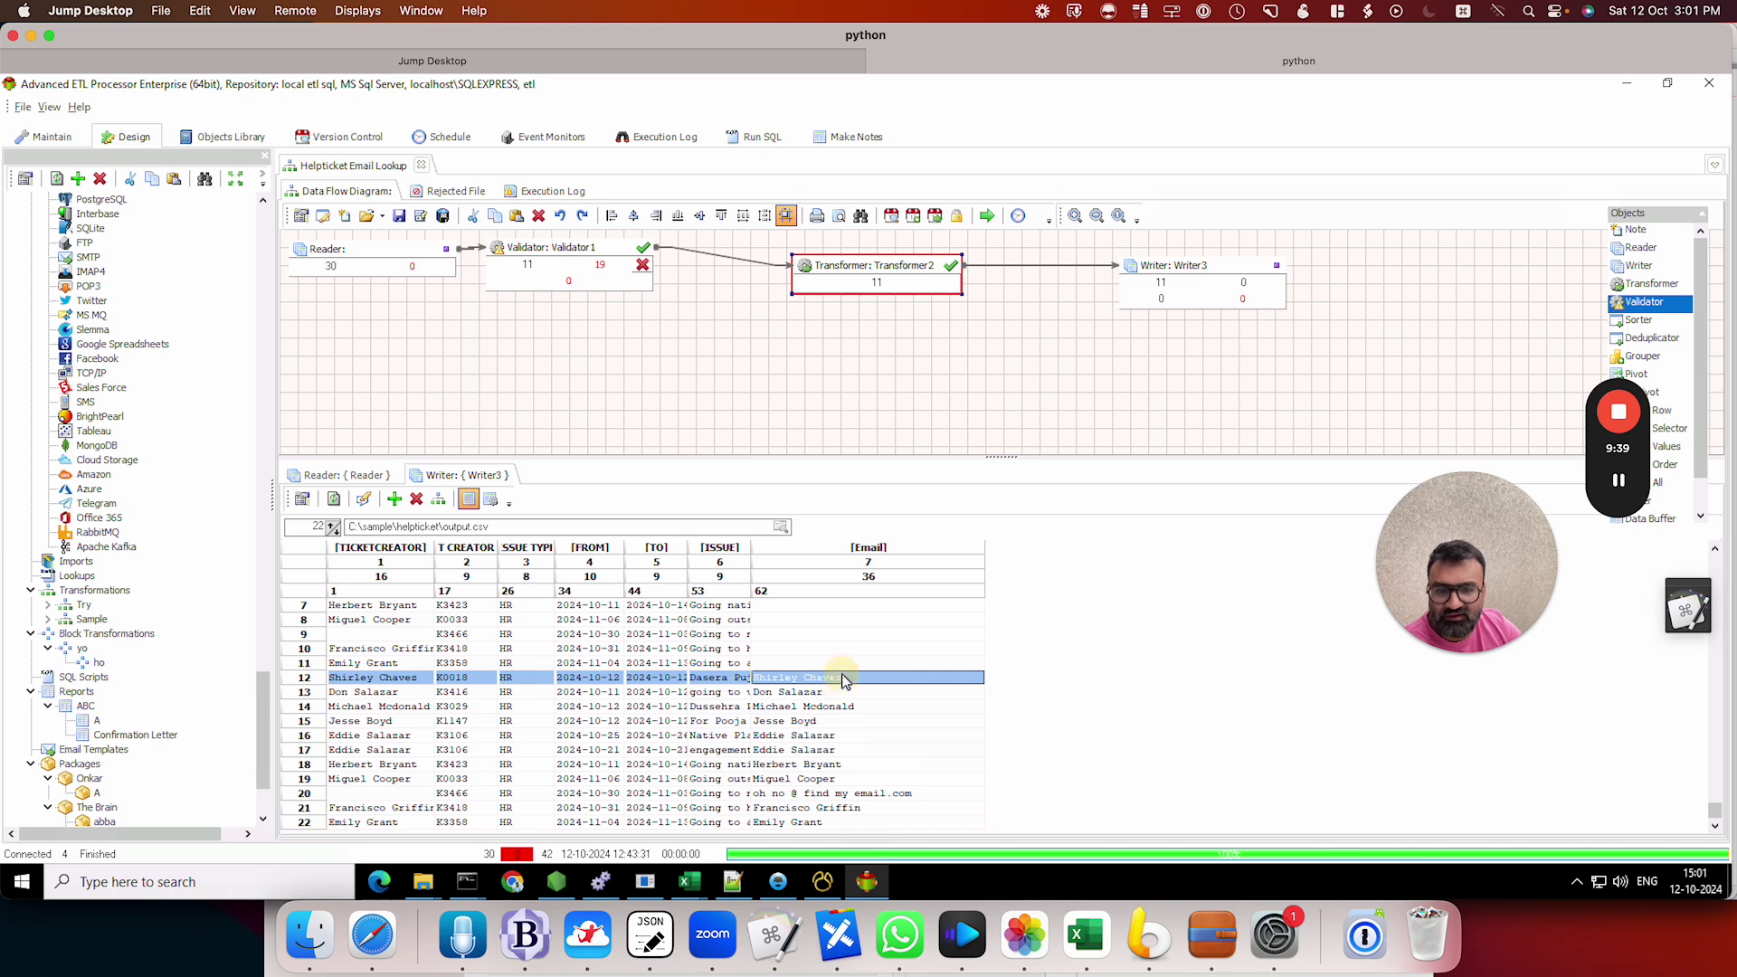
# Step: Reopen the Email Lookkup mapping in Transformer2, map its output field to [EMAIL], and accept the changes
pyautogui.click(857, 274)
pyautogui.doubleClick(858, 274)
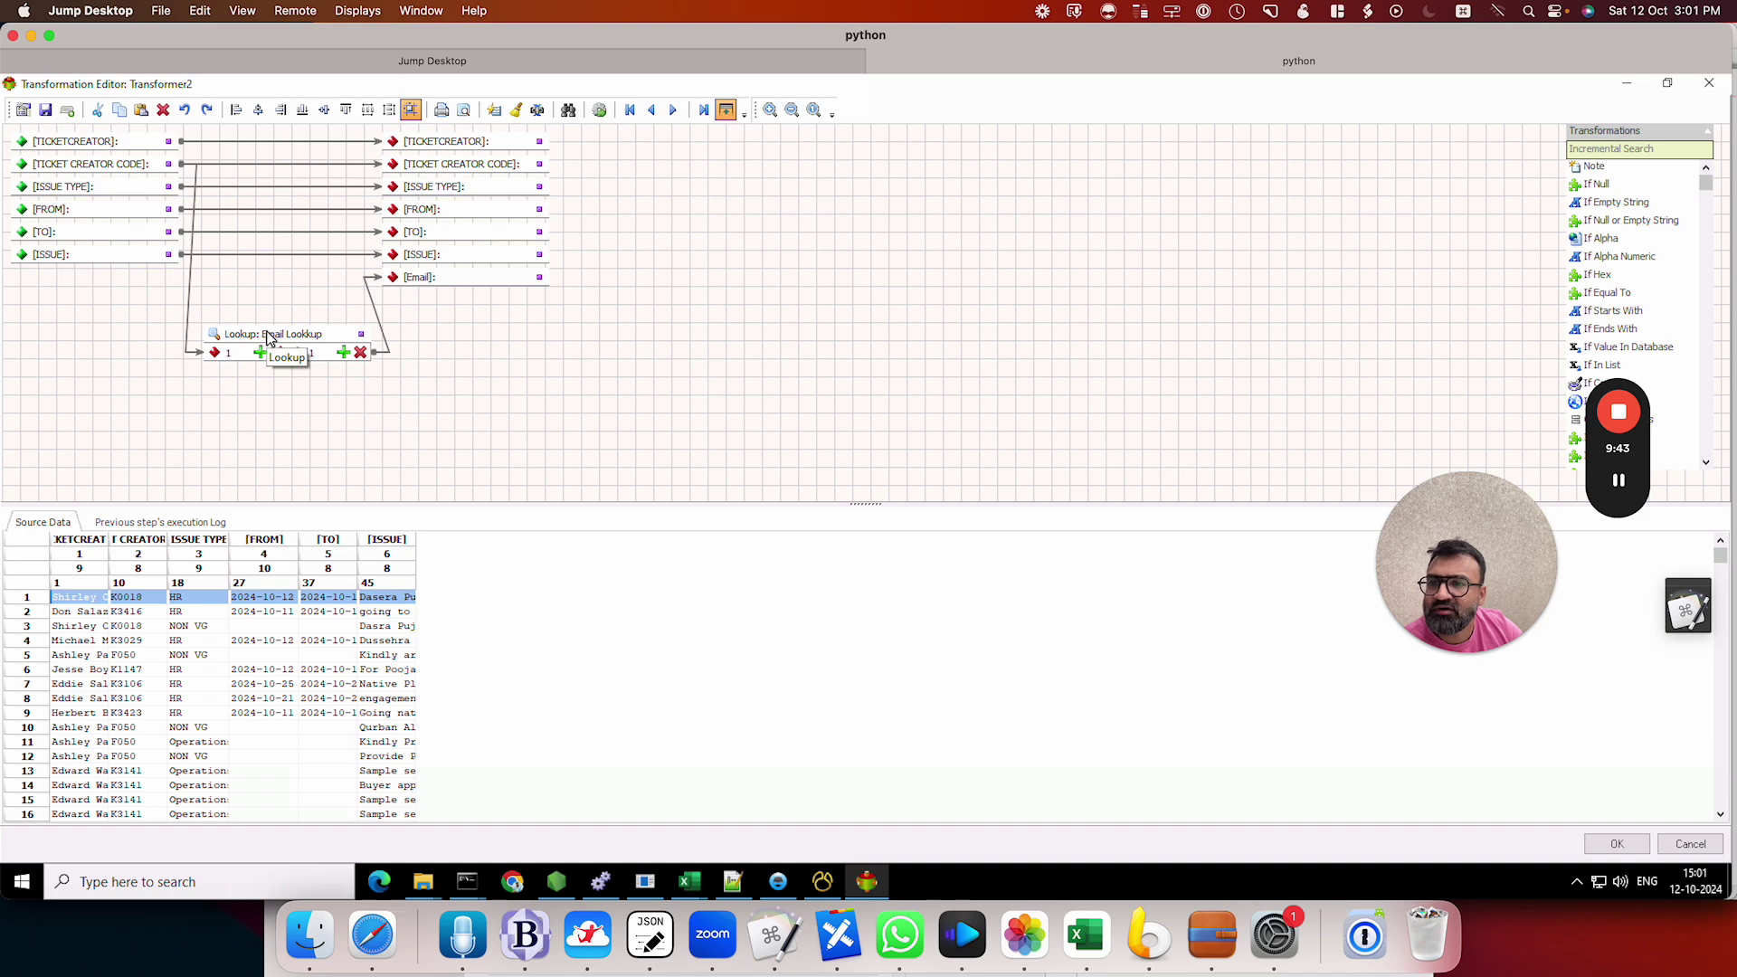
pyautogui.click(272, 336)
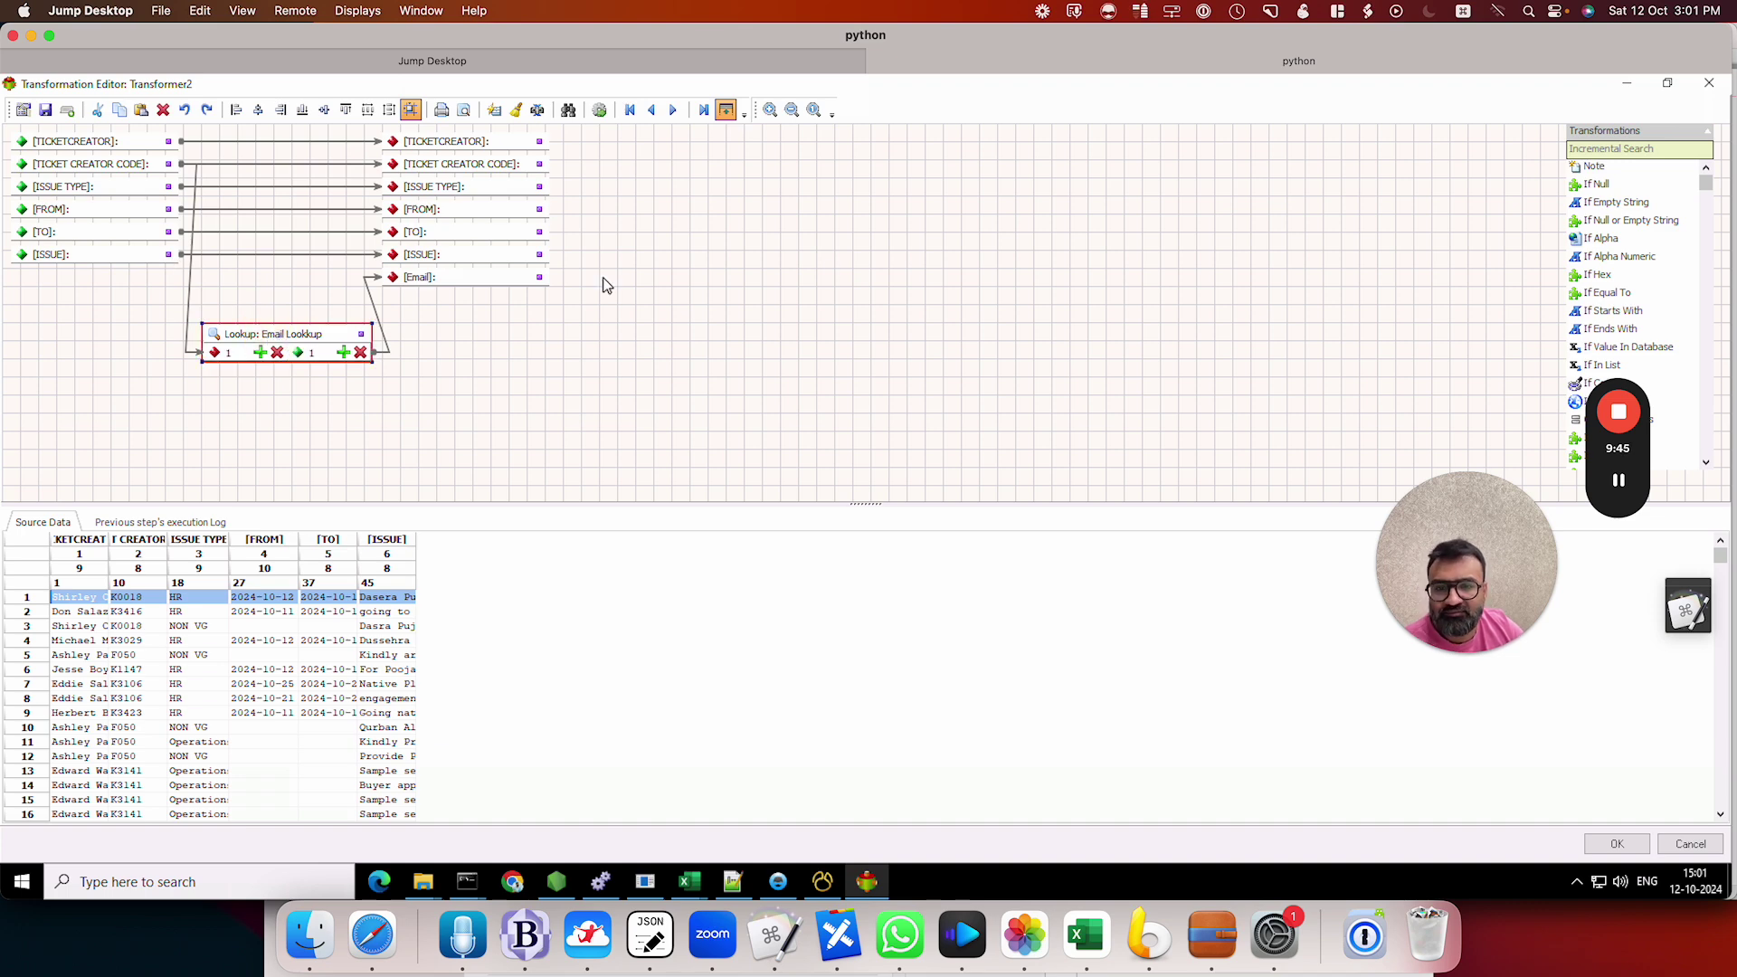
pyautogui.doubleClick(253, 357)
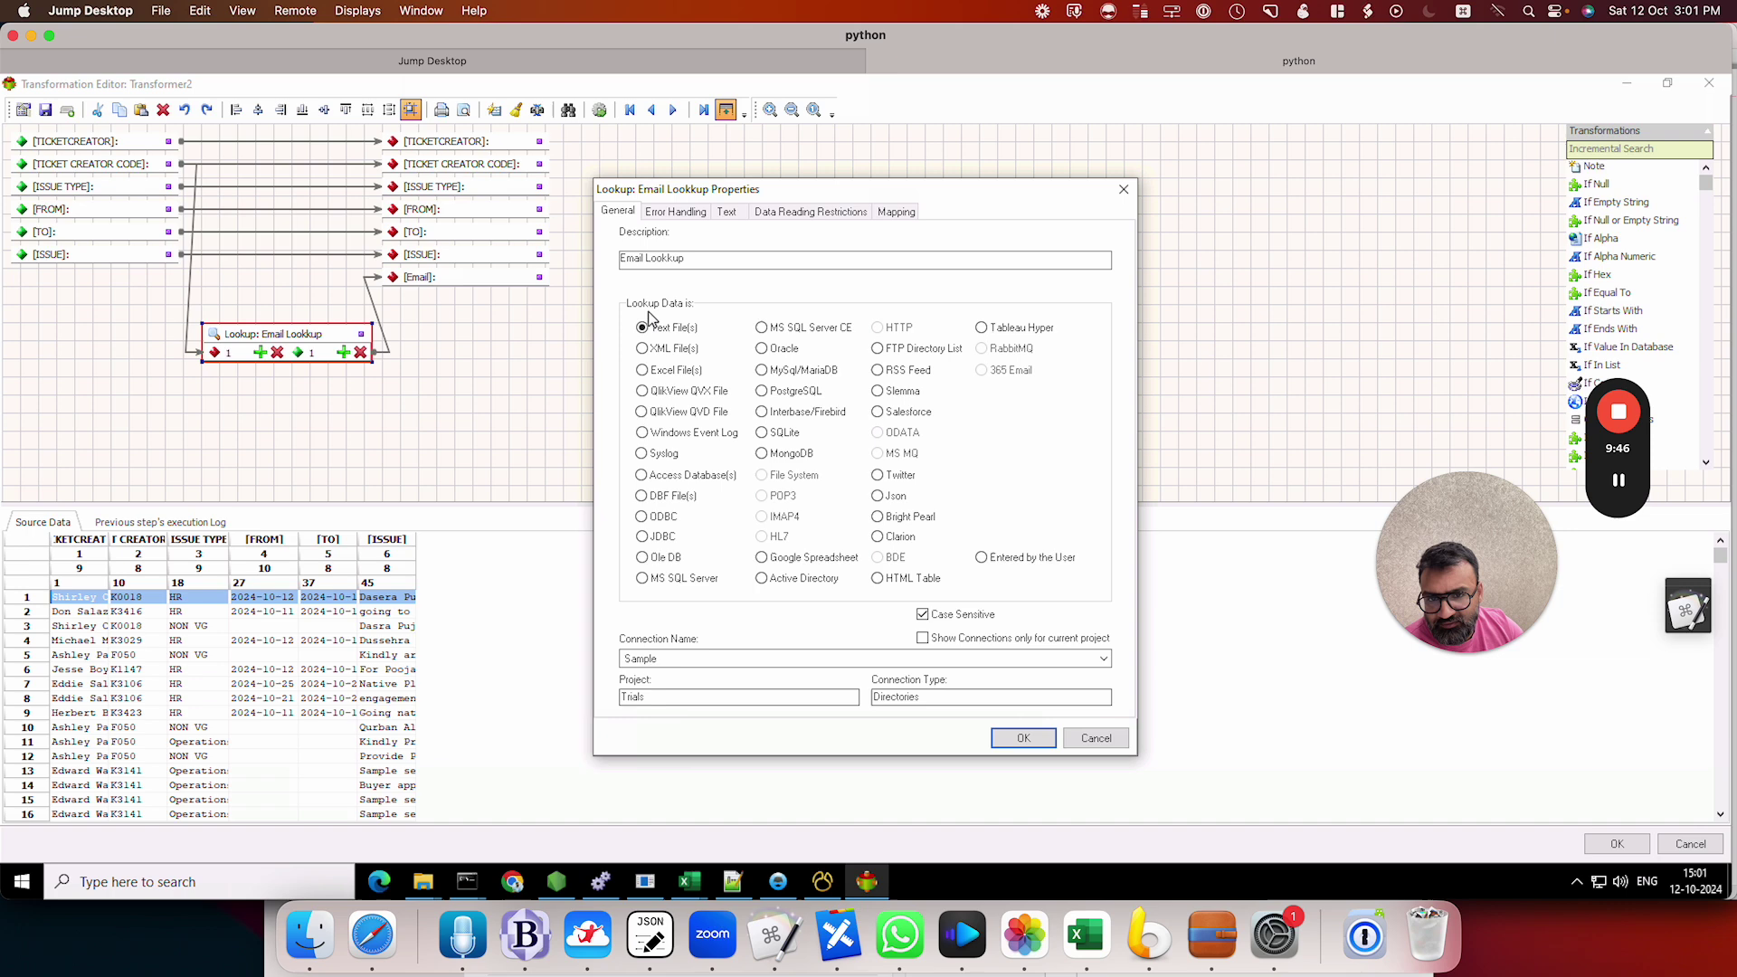
pyautogui.click(912, 212)
pyautogui.click(861, 462)
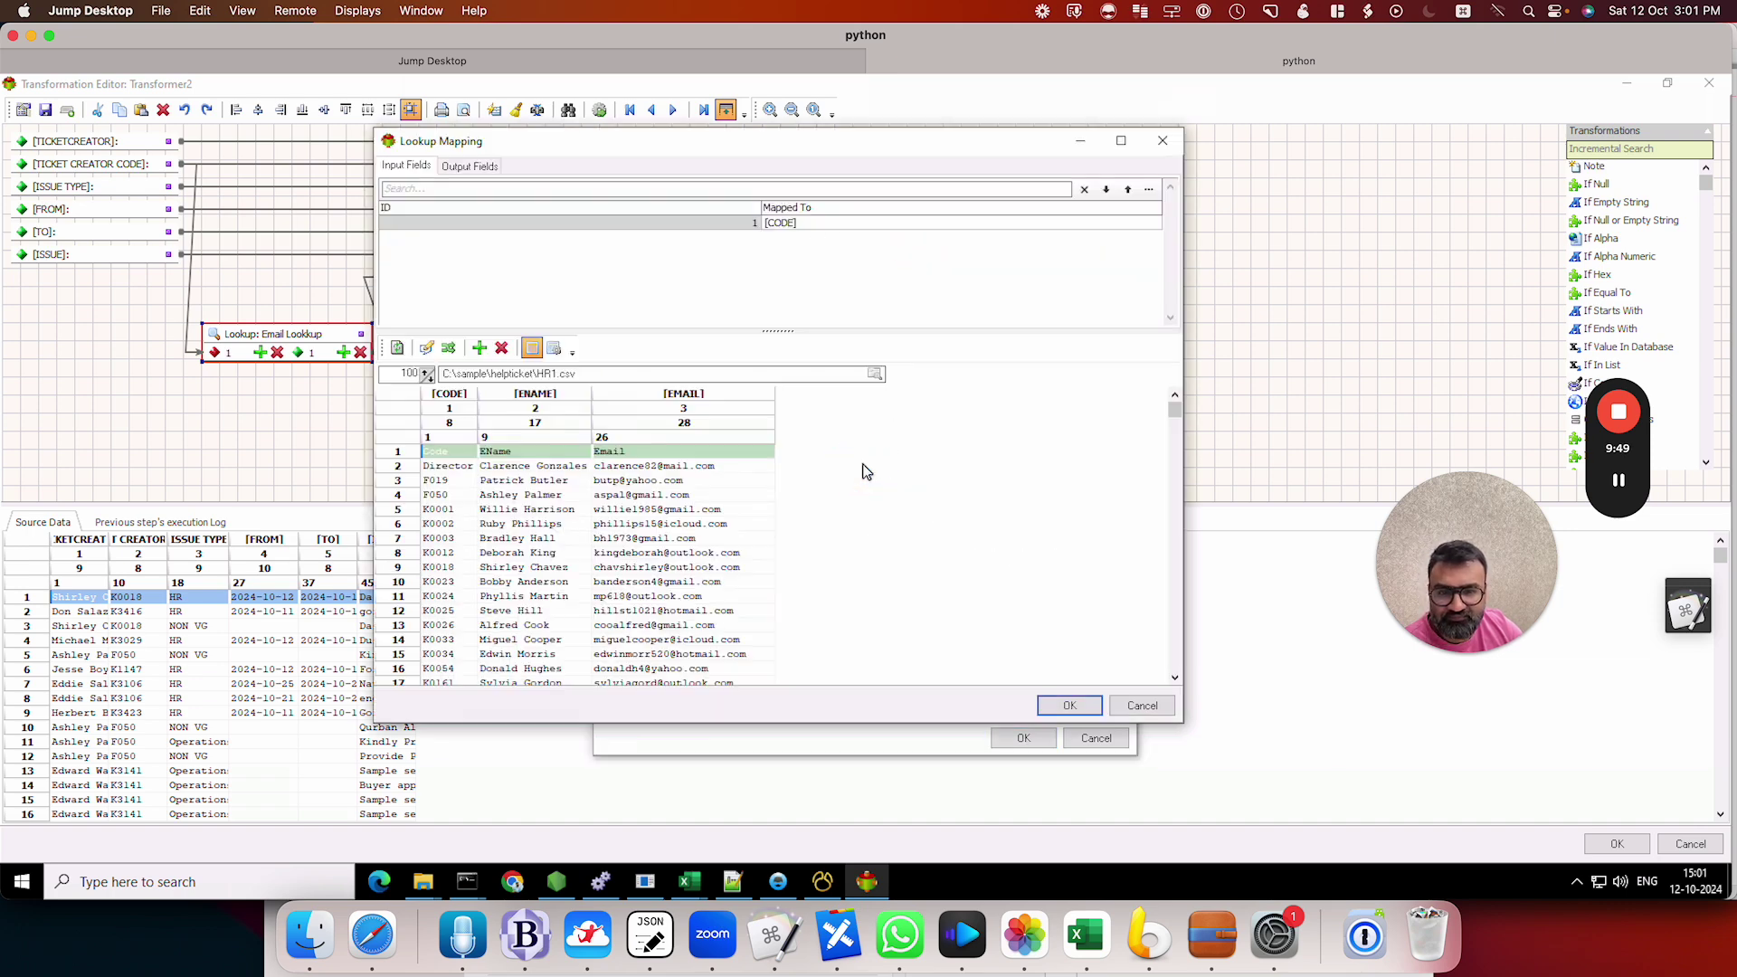
pyautogui.click(469, 165)
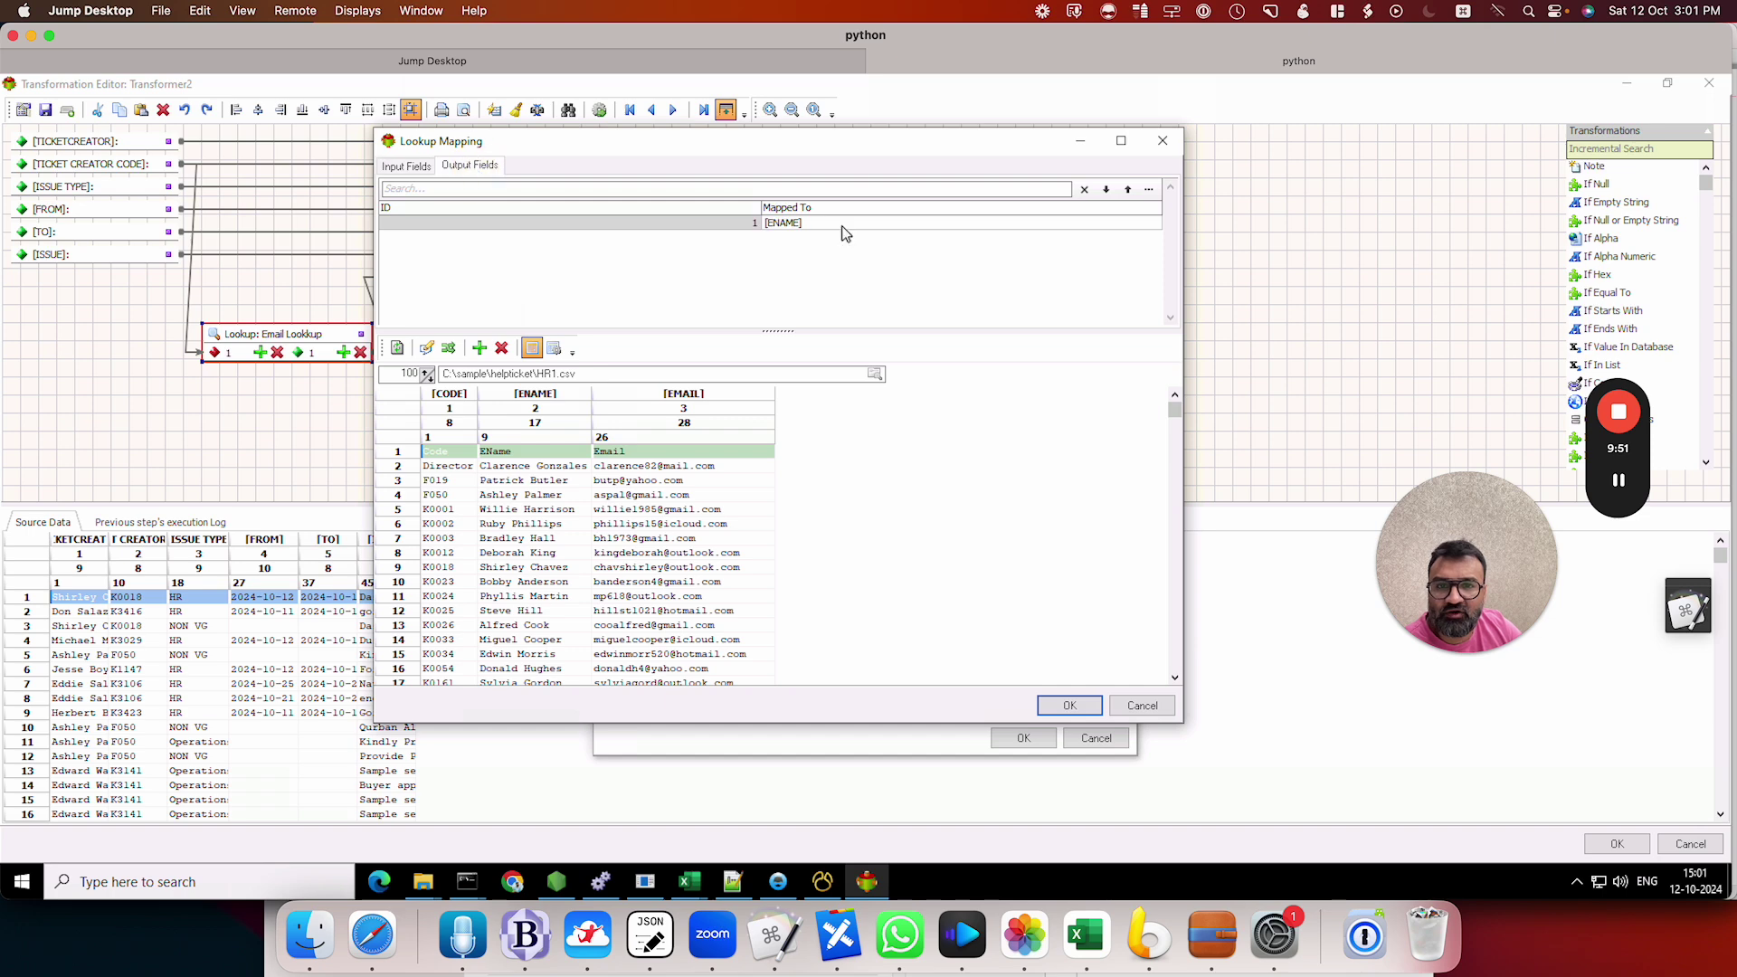
pyautogui.click(865, 222)
pyautogui.click(865, 223)
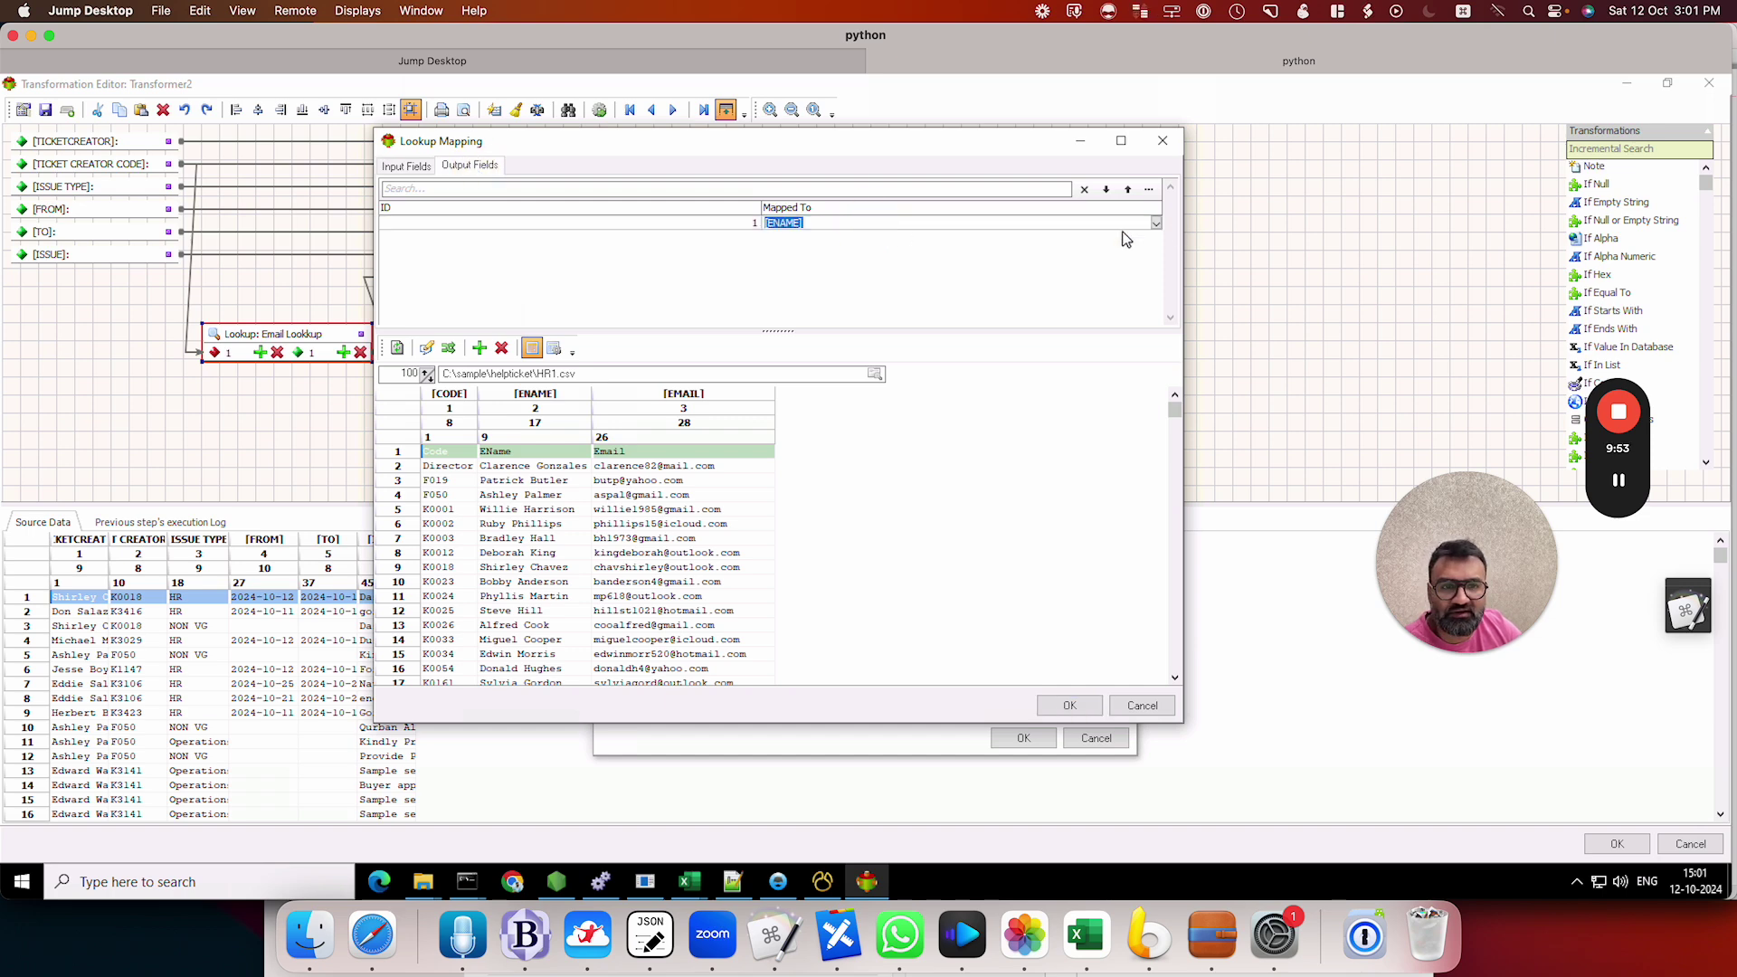
pyautogui.click(1155, 225)
pyautogui.click(942, 272)
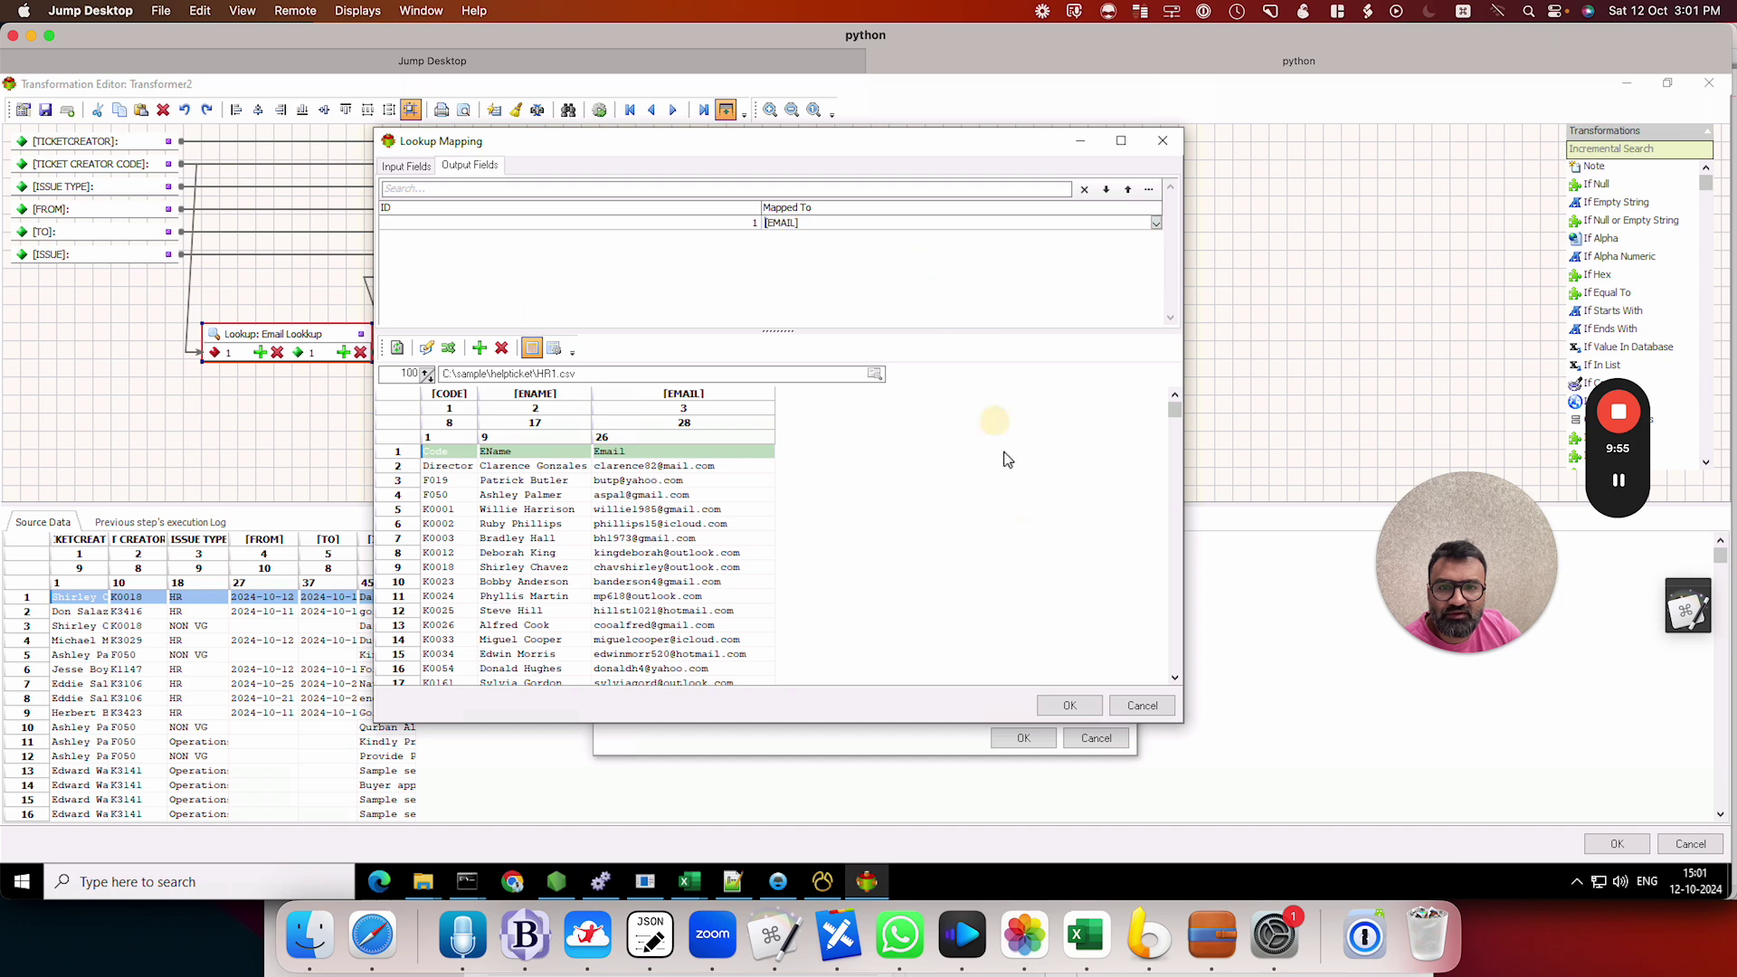
pyautogui.click(1071, 706)
pyautogui.click(1030, 737)
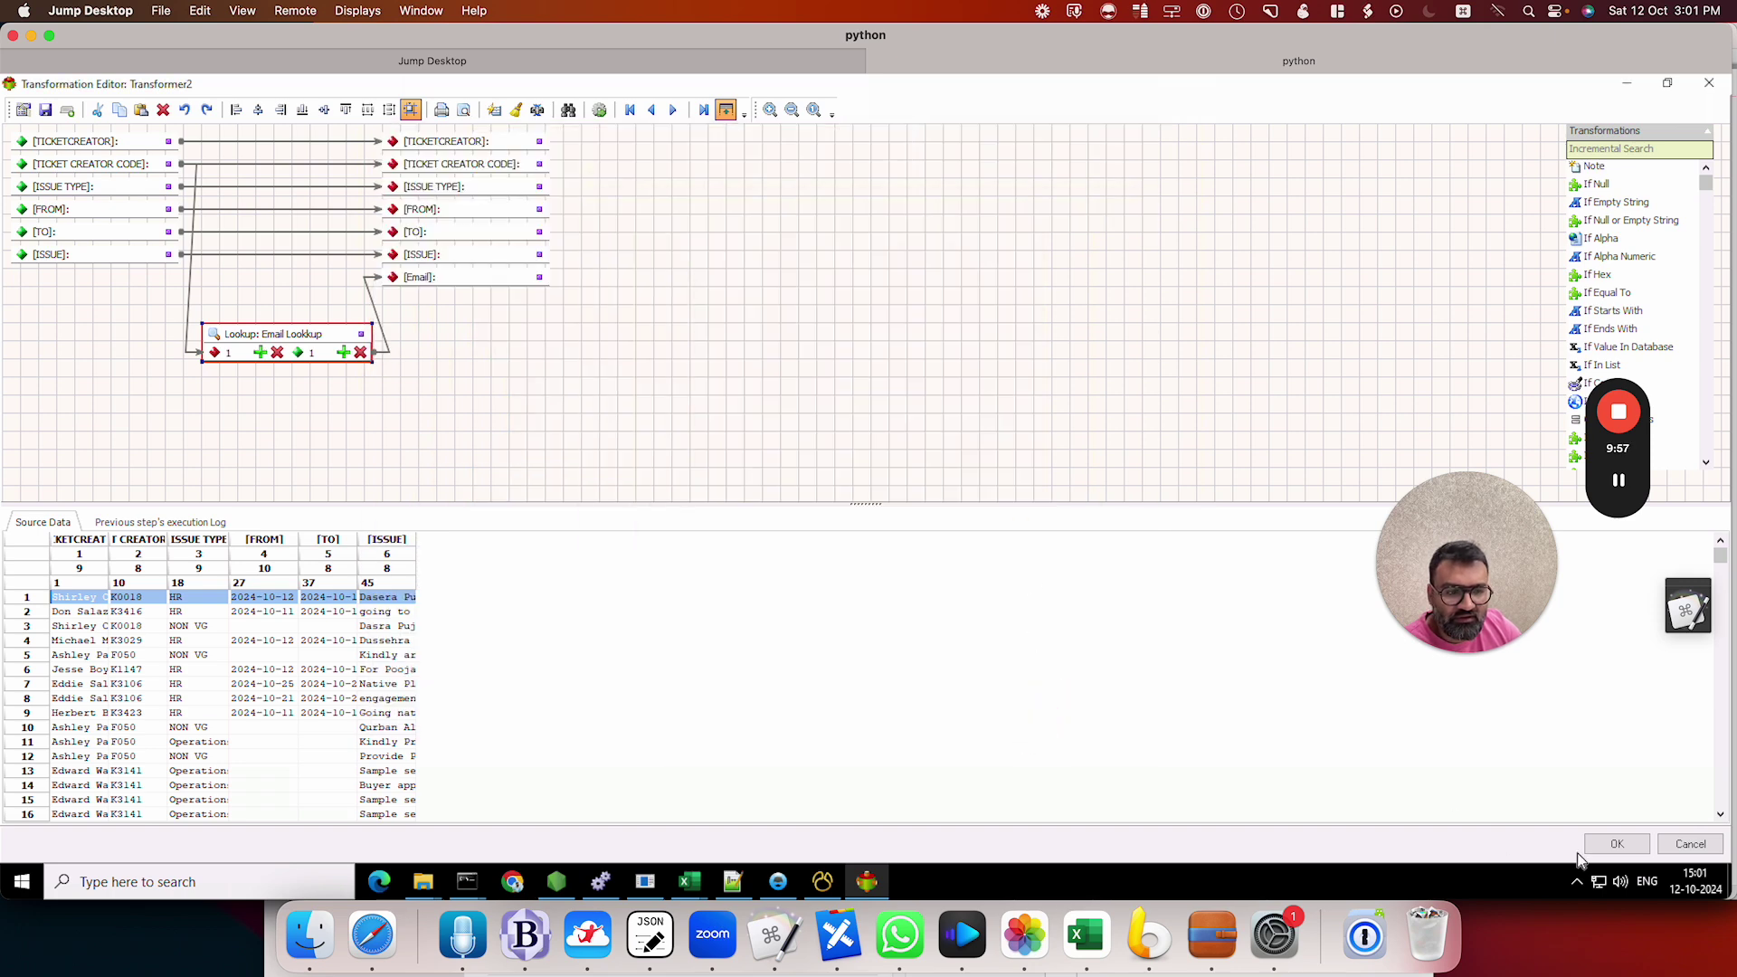
pyautogui.click(1600, 849)
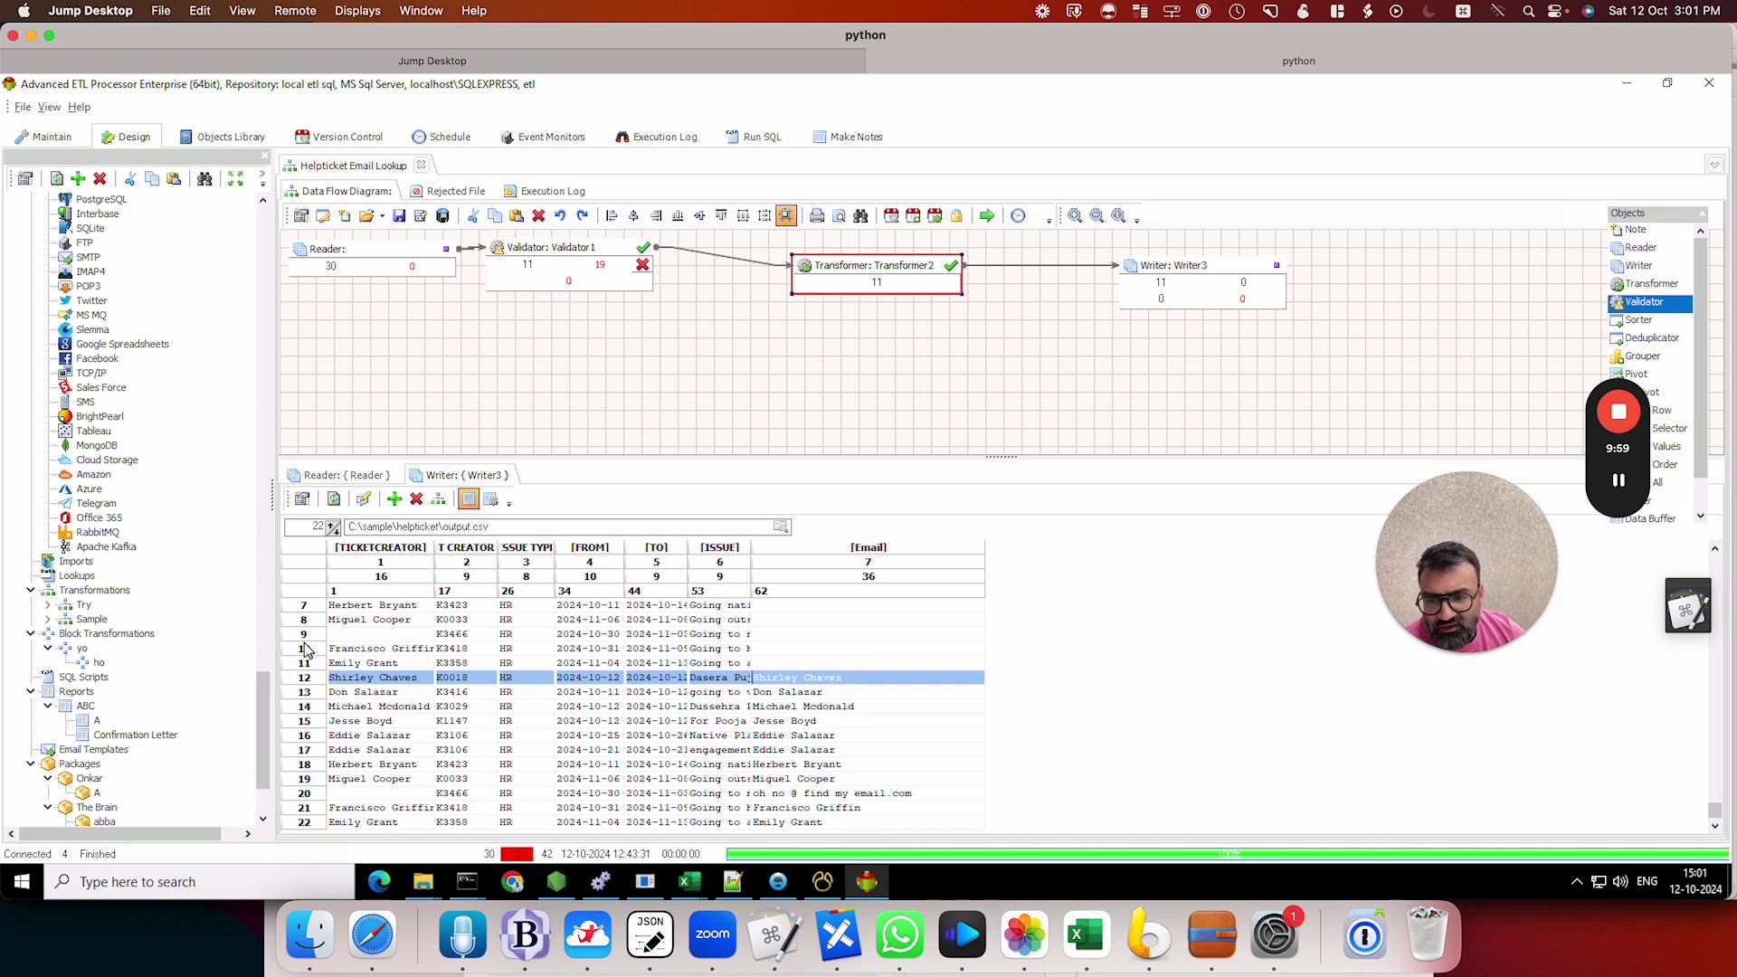
# Step: Review the existing rows in the output.csv preview for repeated records from earlier runs
pyautogui.press('Down')
pyautogui.press('Down')
pyautogui.press('Down')
pyautogui.press('Down')
pyautogui.press('Down')
pyautogui.press('Down')
pyautogui.press('Down')
pyautogui.press('Down')
pyautogui.press('Down')
pyautogui.press('Down')
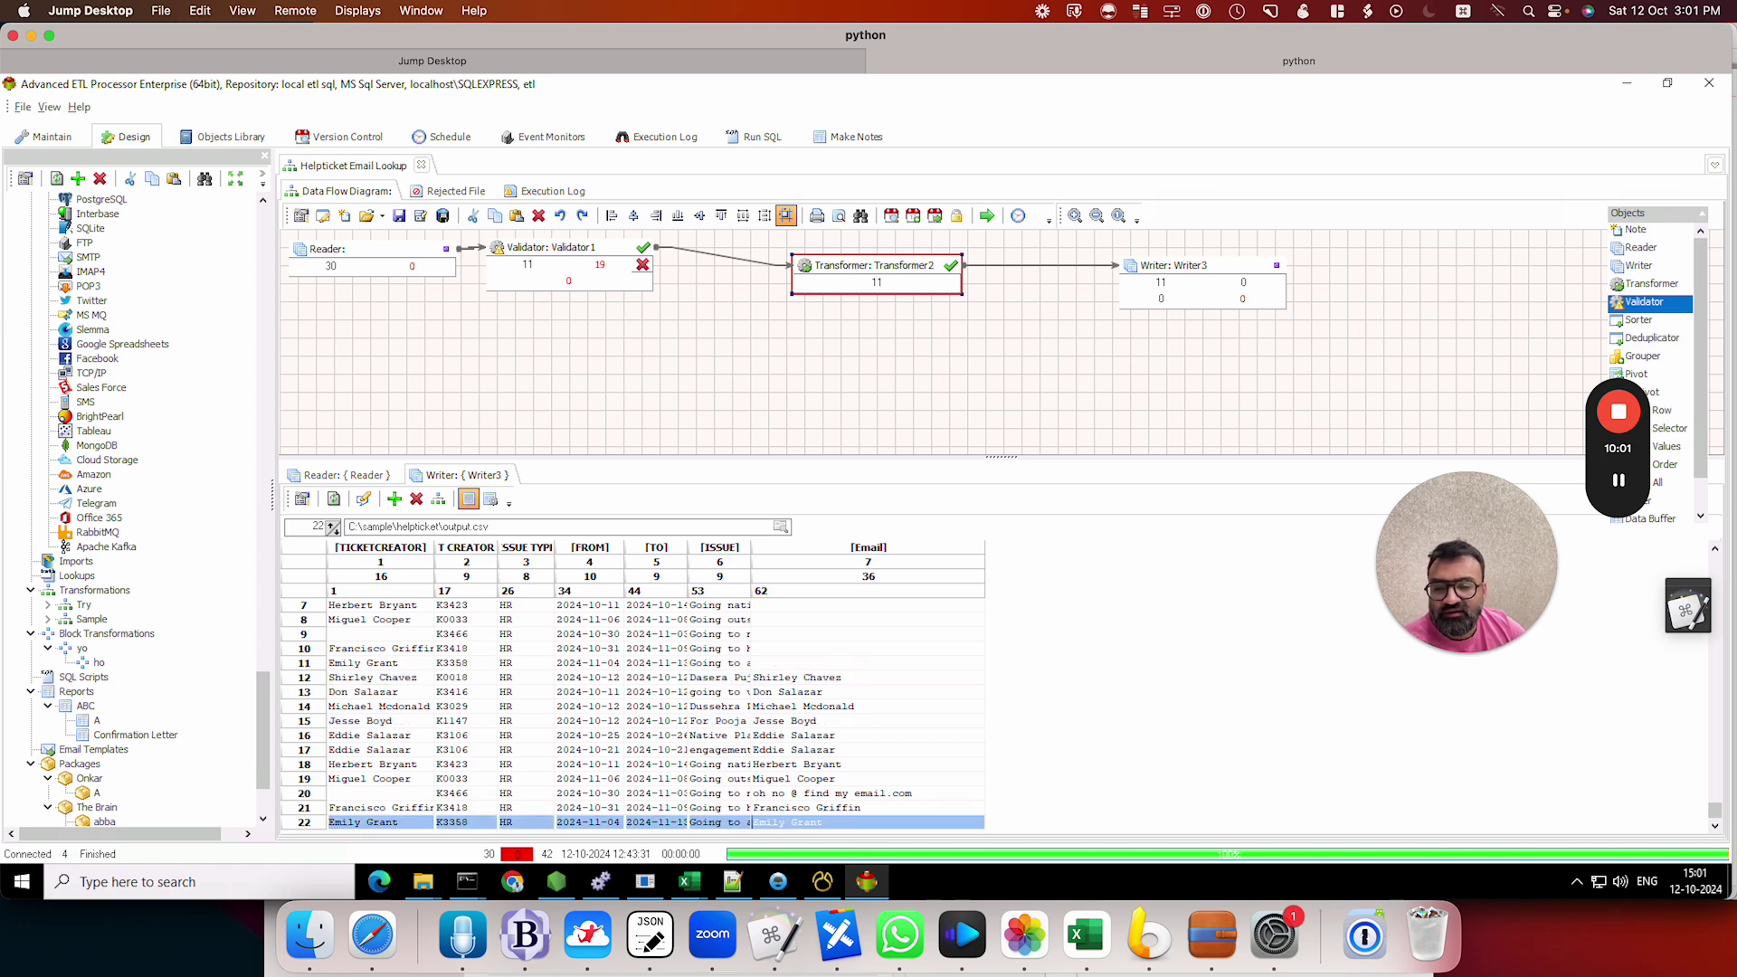
pyautogui.rightClick(378, 659)
pyautogui.click(407, 607)
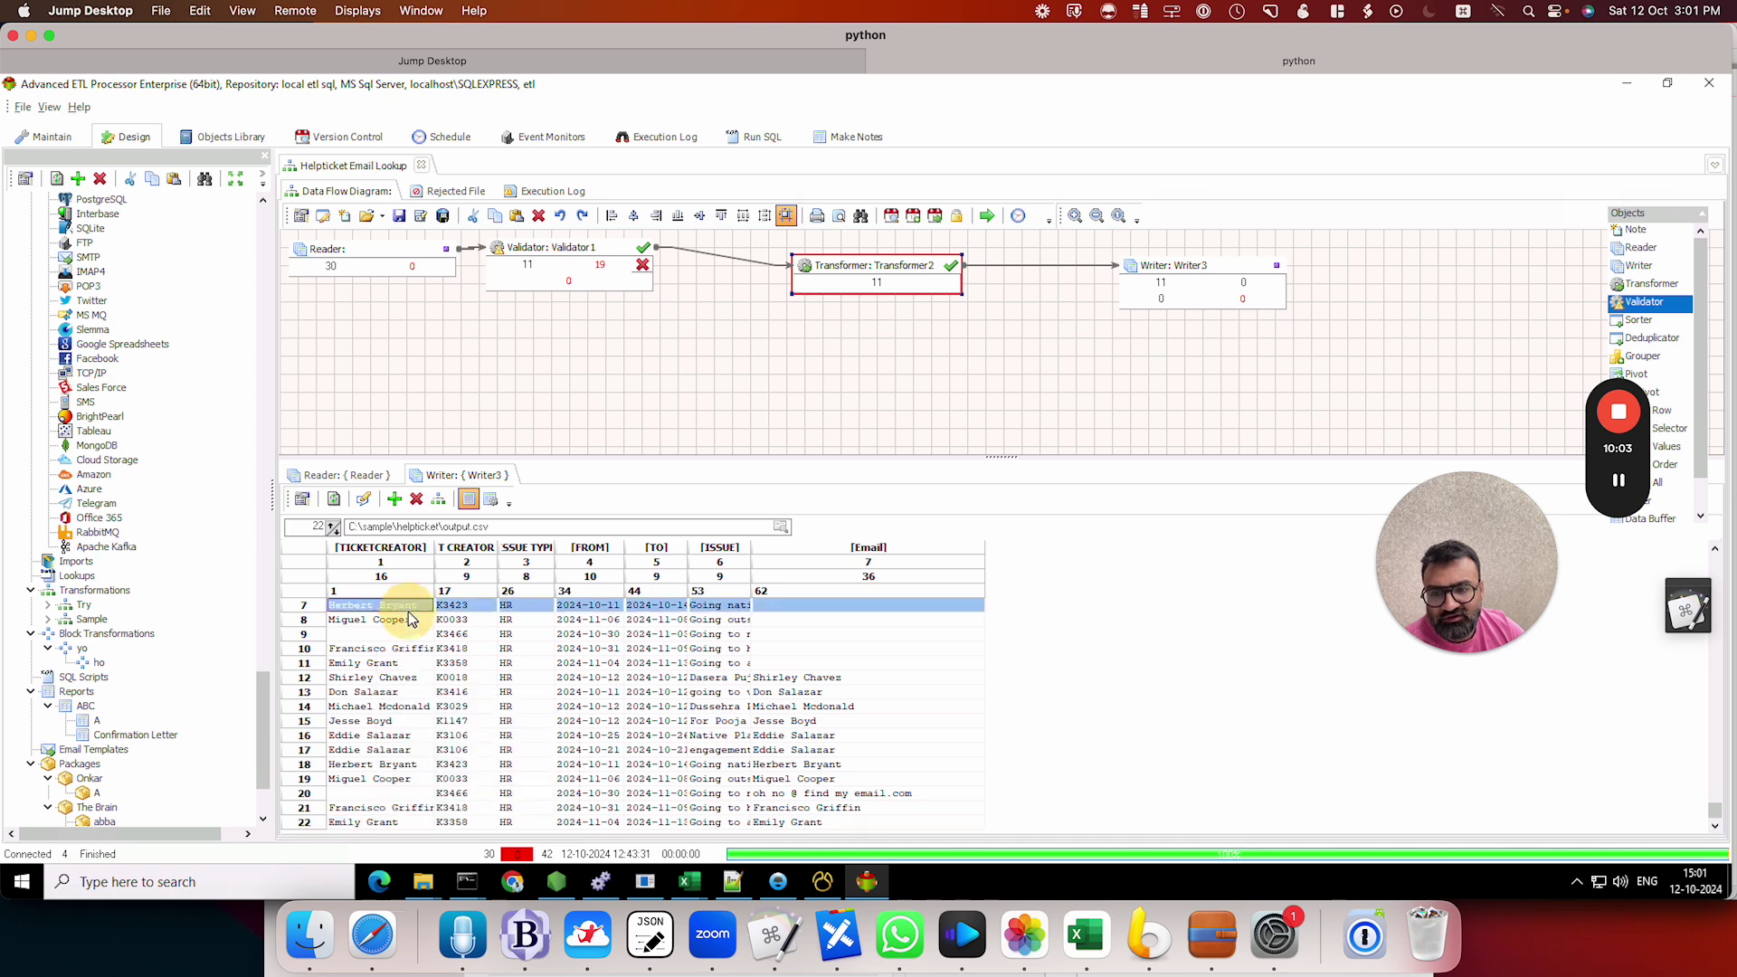
# Step: Set Writer3's text file to be overwritten if it exists and to include a header, and try to accept
pyautogui.click(1182, 273)
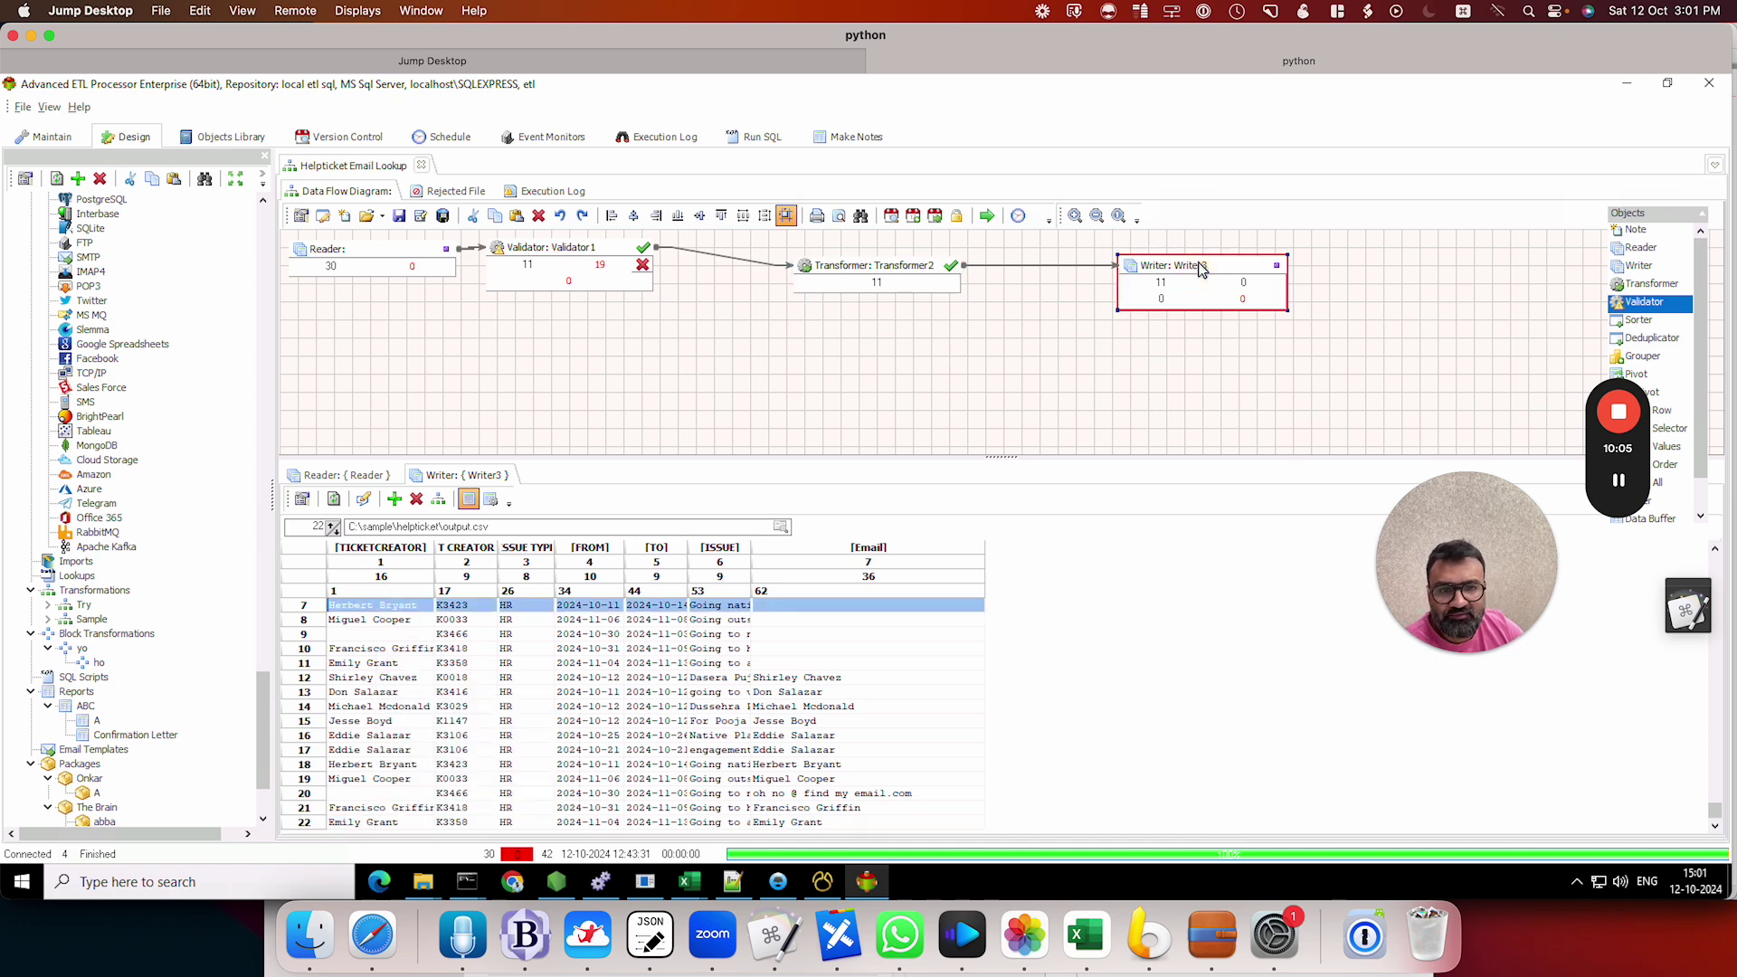
pyautogui.doubleClick(1194, 283)
pyautogui.click(704, 208)
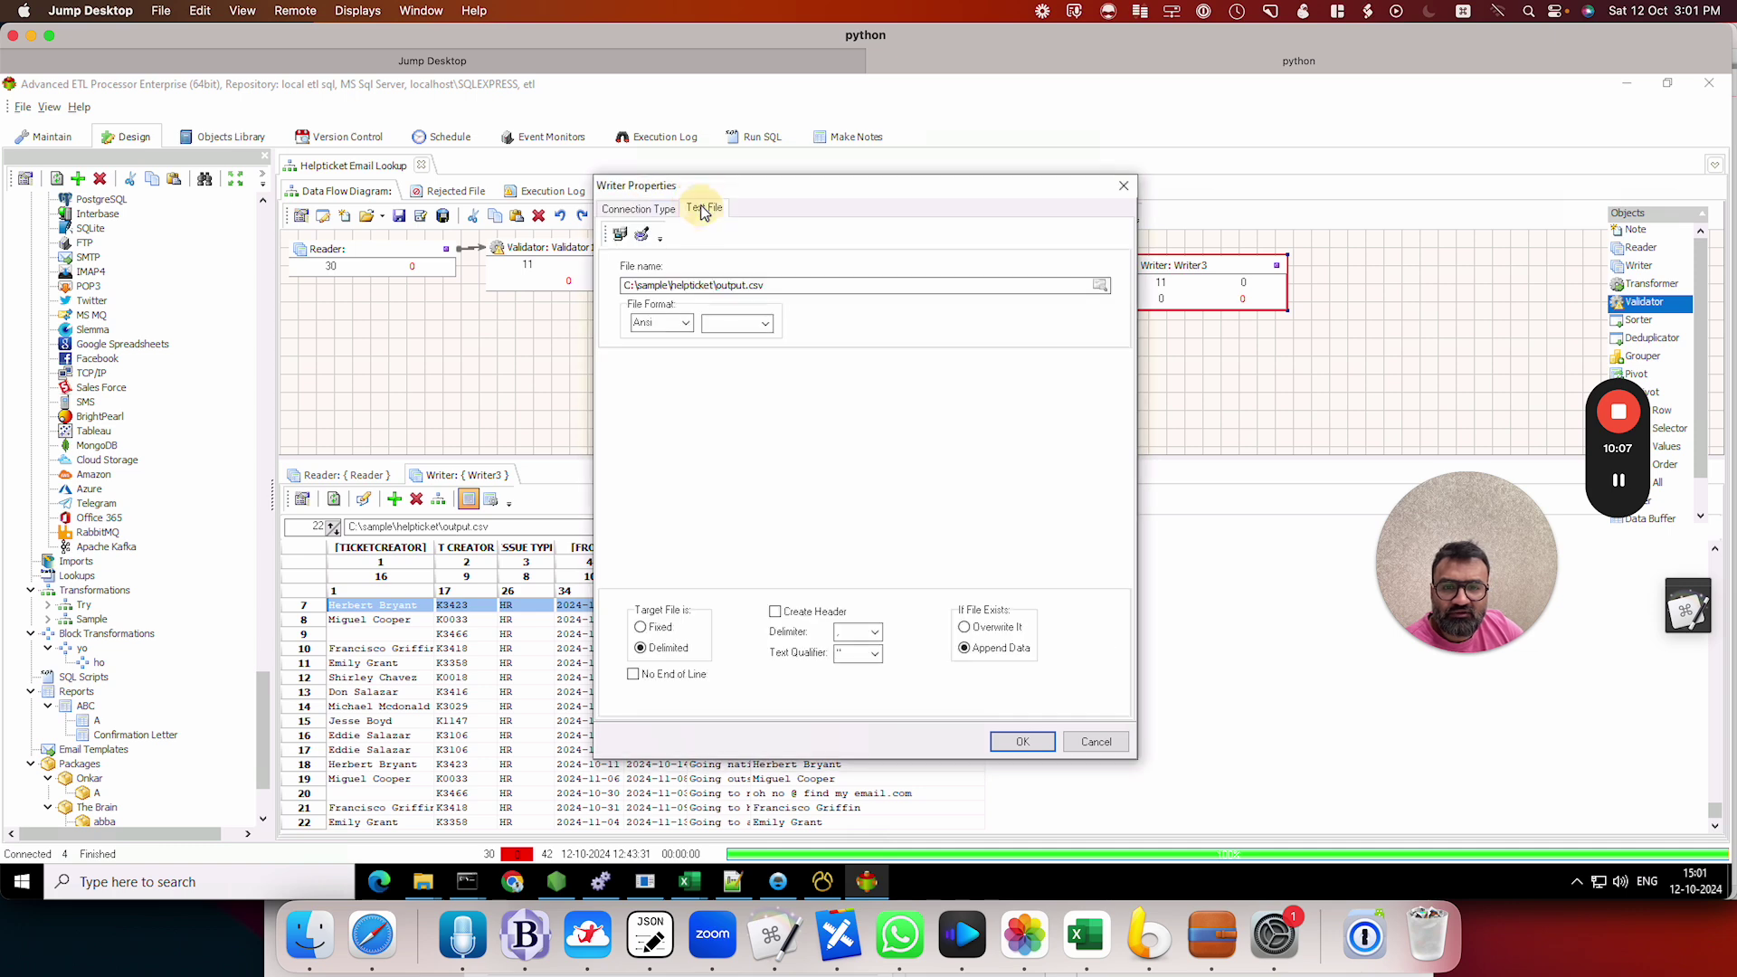
pyautogui.click(999, 628)
pyautogui.click(813, 615)
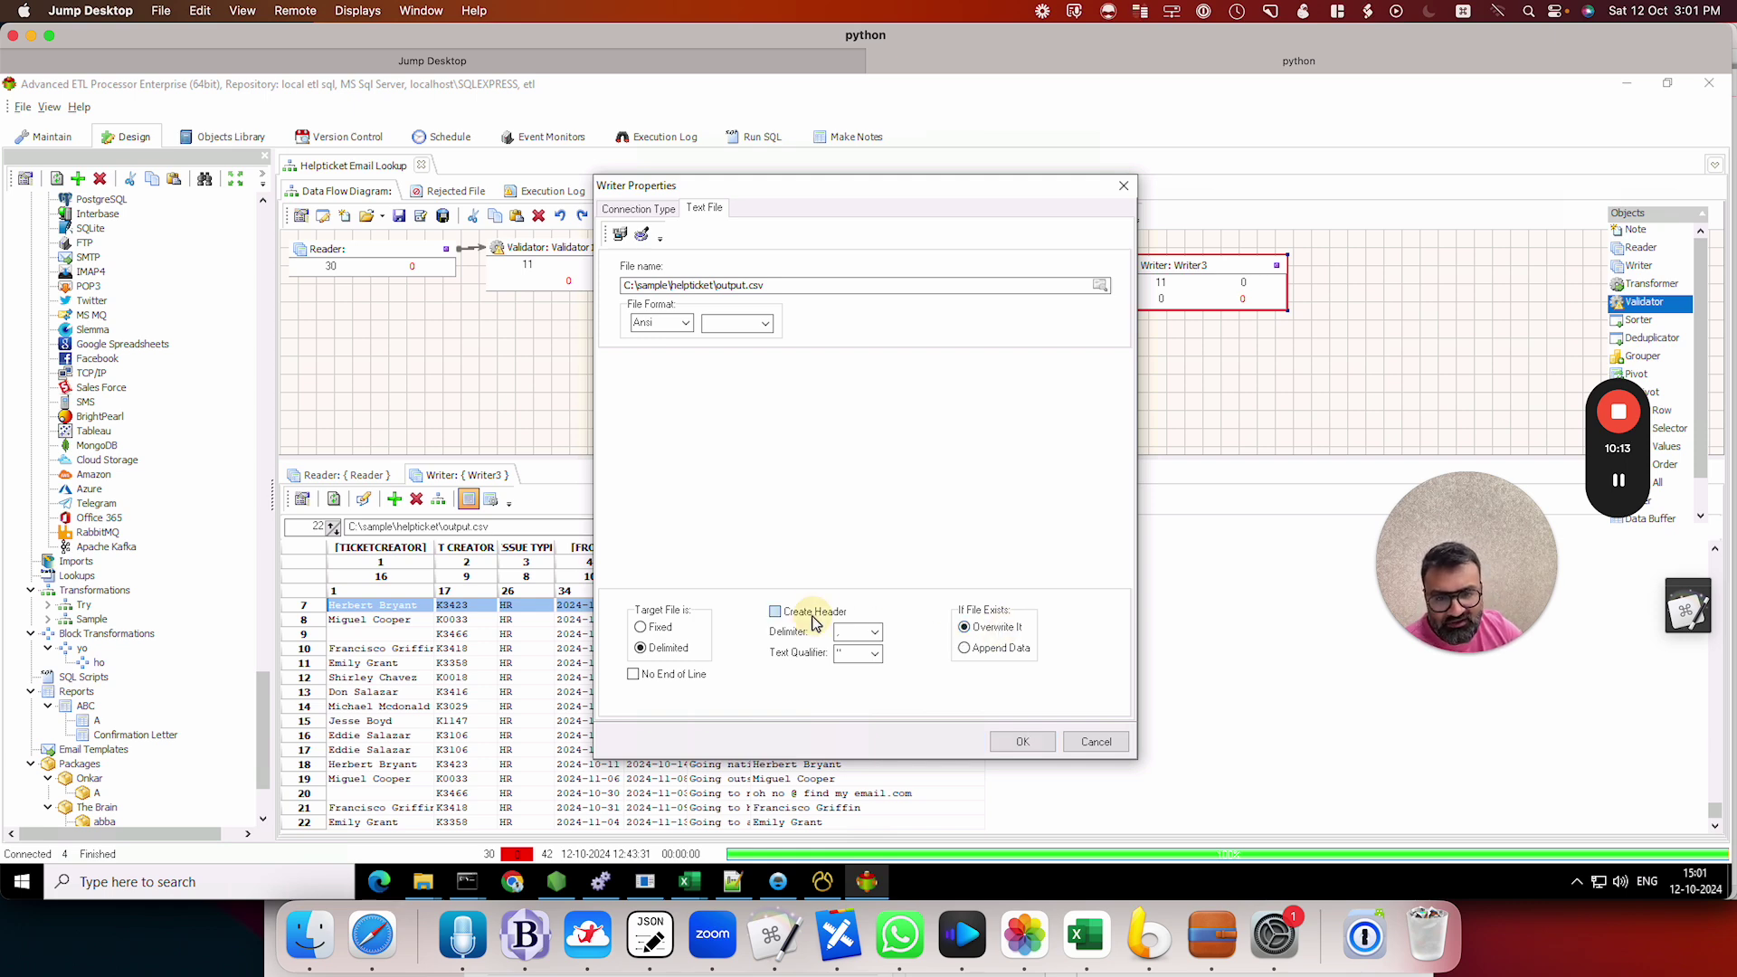
pyautogui.click(1021, 741)
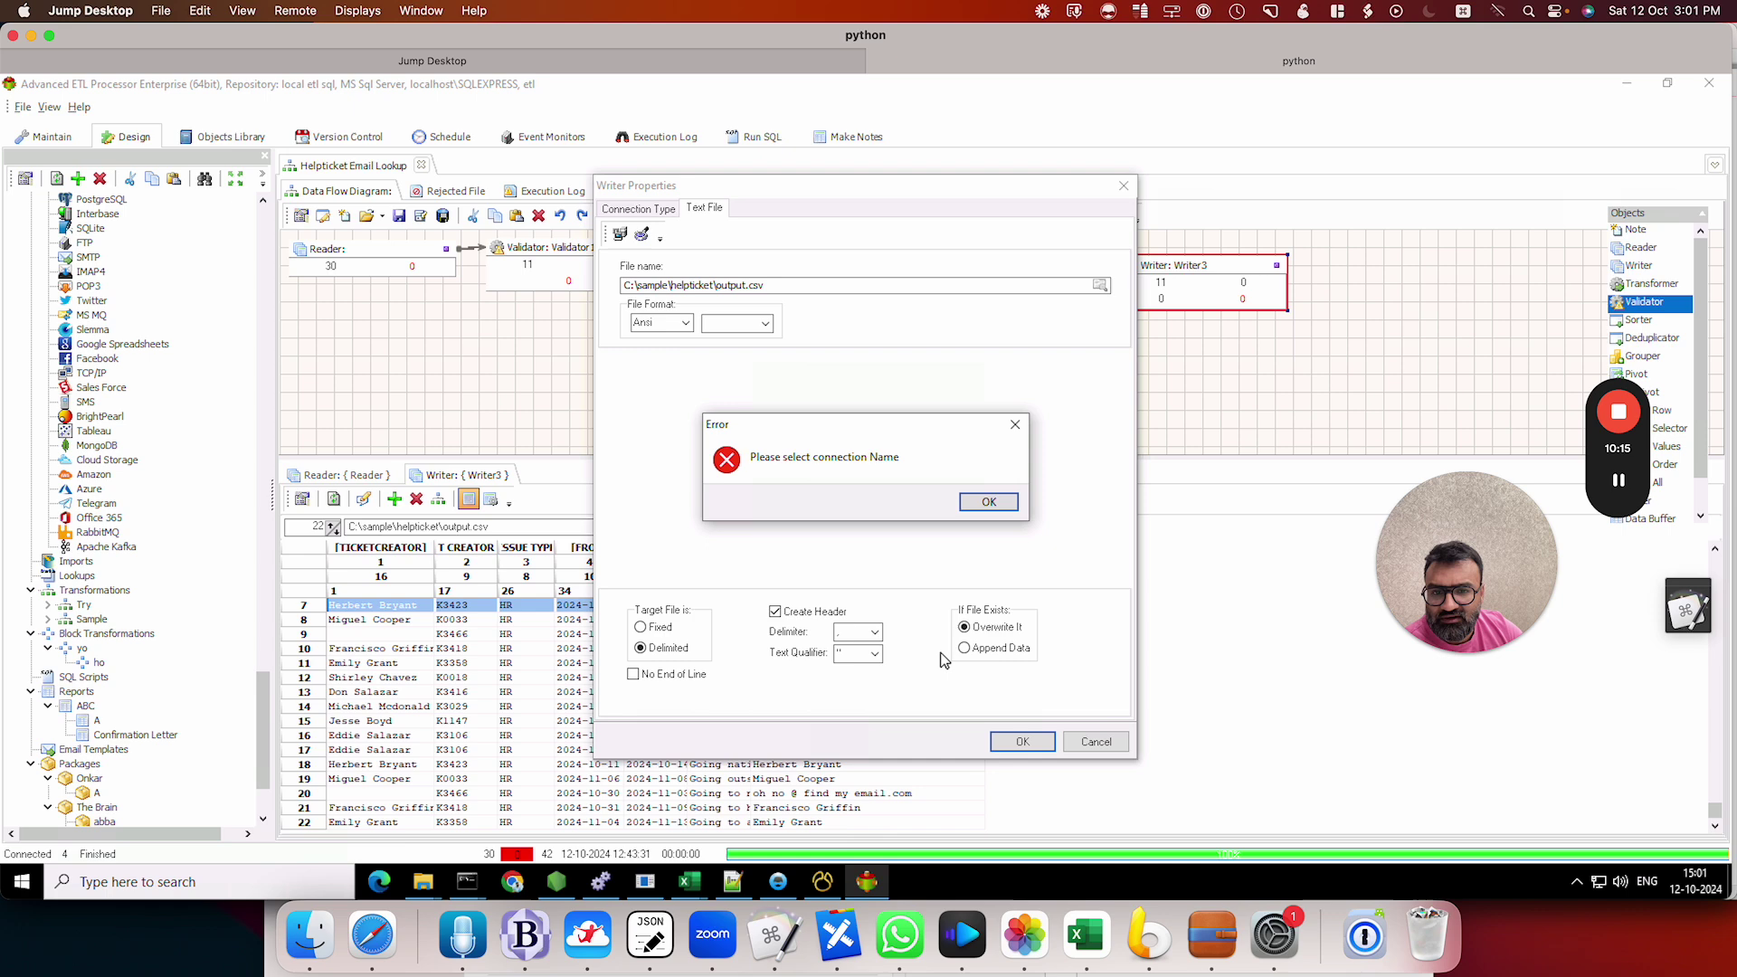
pyautogui.click(984, 503)
# Step: Set the Writer's file format to UTF-8 and choose its accompanying format option
pyautogui.click(688, 322)
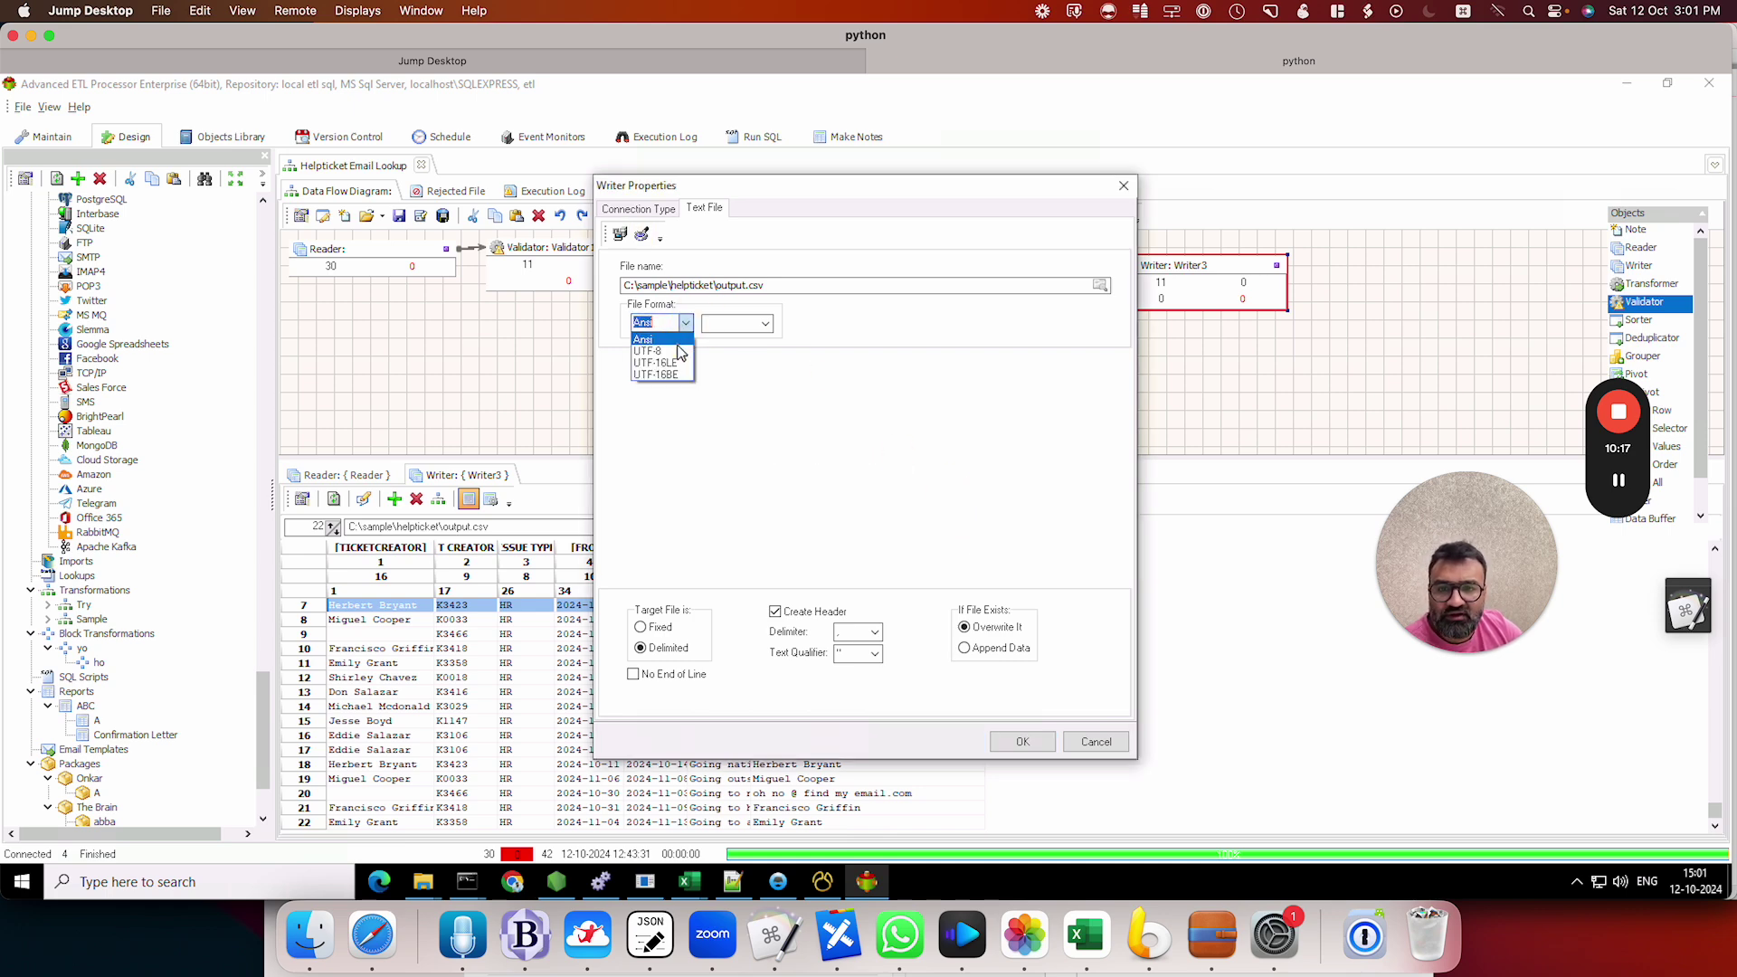
pyautogui.click(688, 323)
pyautogui.click(688, 324)
pyautogui.click(660, 351)
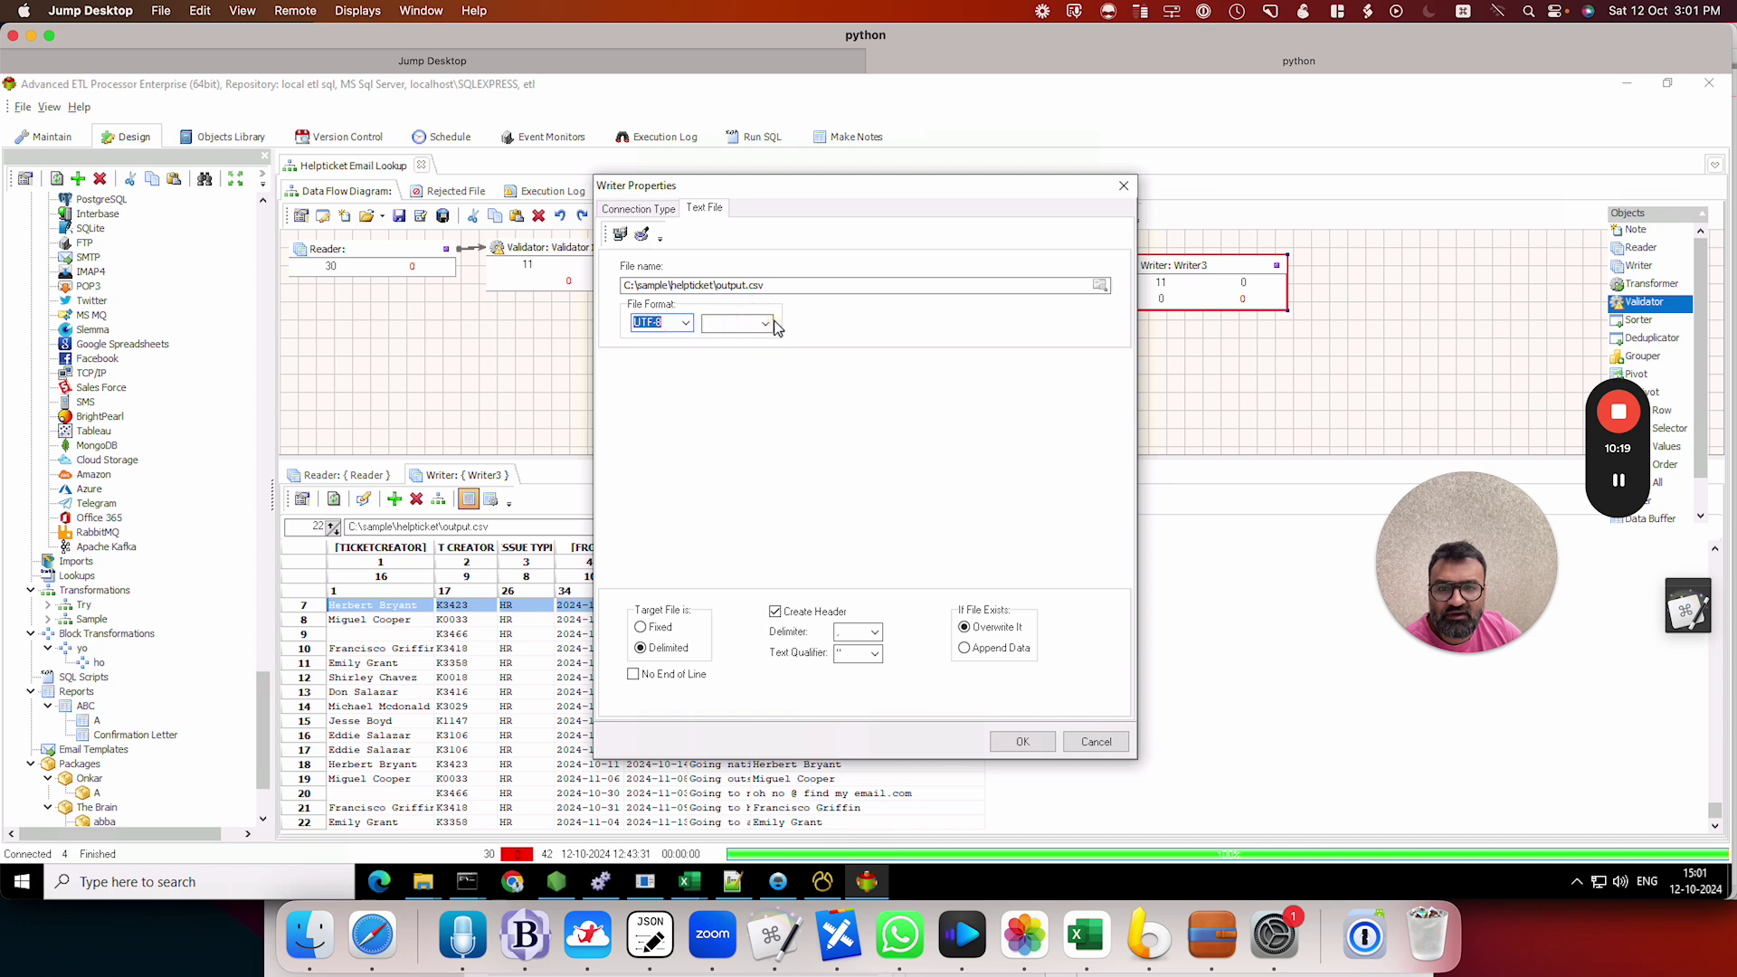
pyautogui.click(764, 323)
pyautogui.click(751, 353)
# Step: Assign the Sample directory connection to Writer3 and accept the writer's properties
pyautogui.click(638, 208)
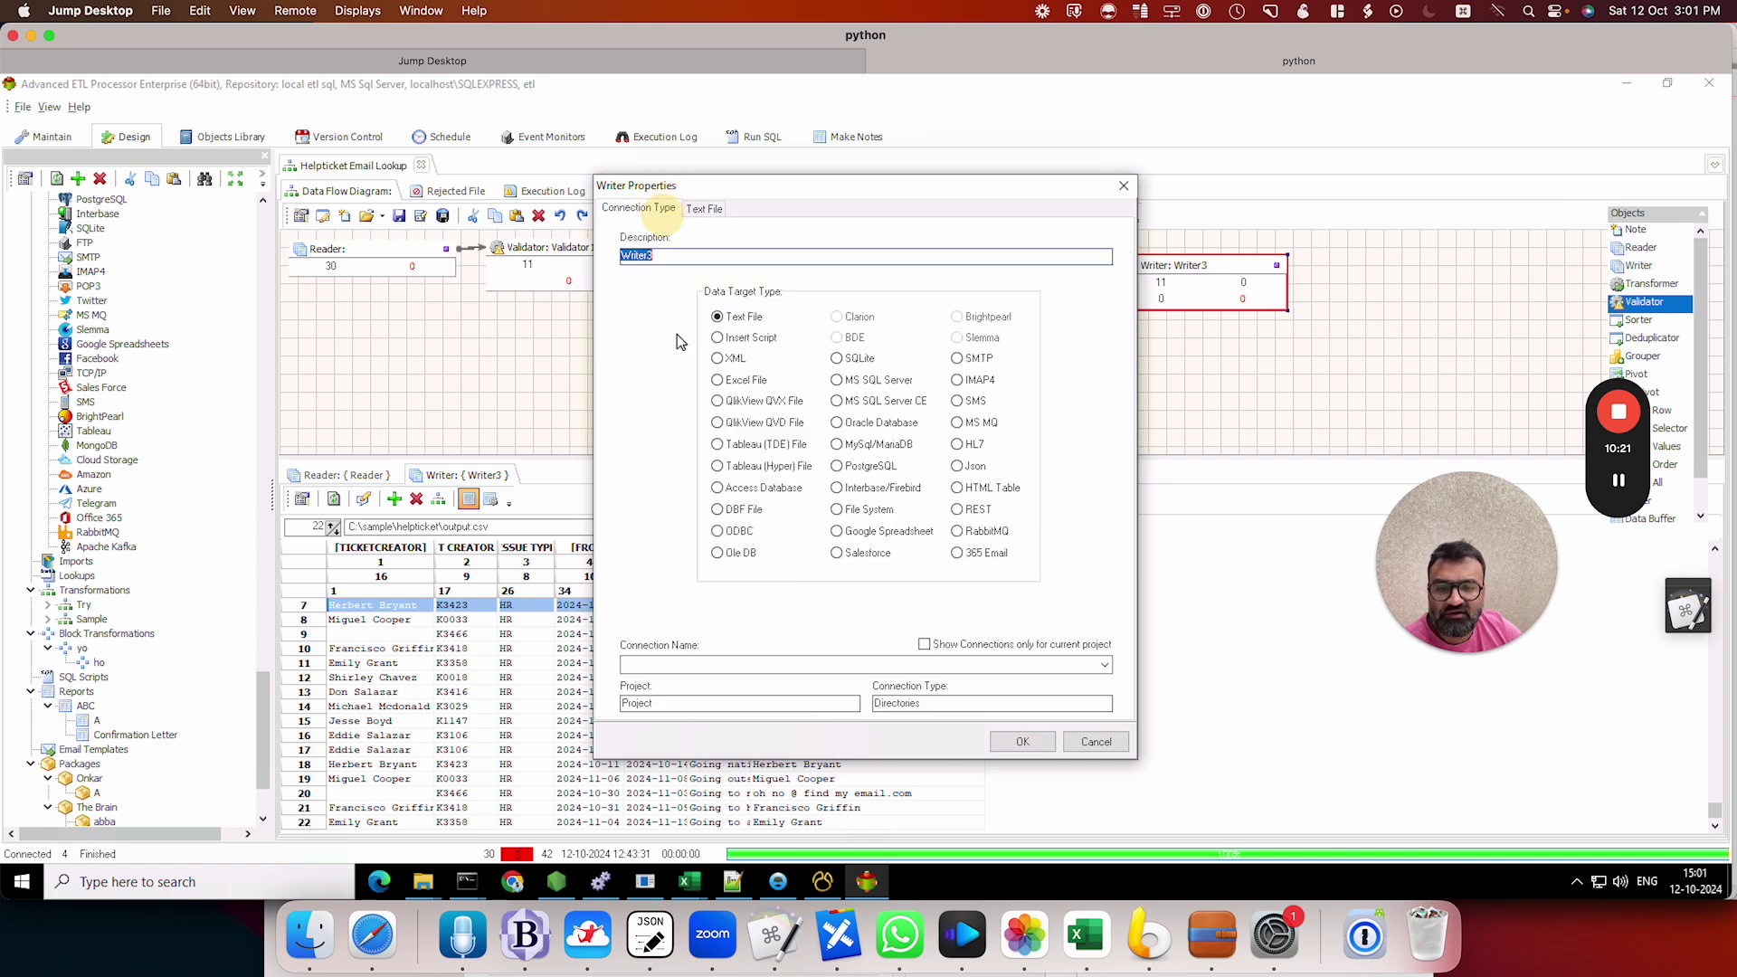
pyautogui.click(667, 666)
pyautogui.click(663, 752)
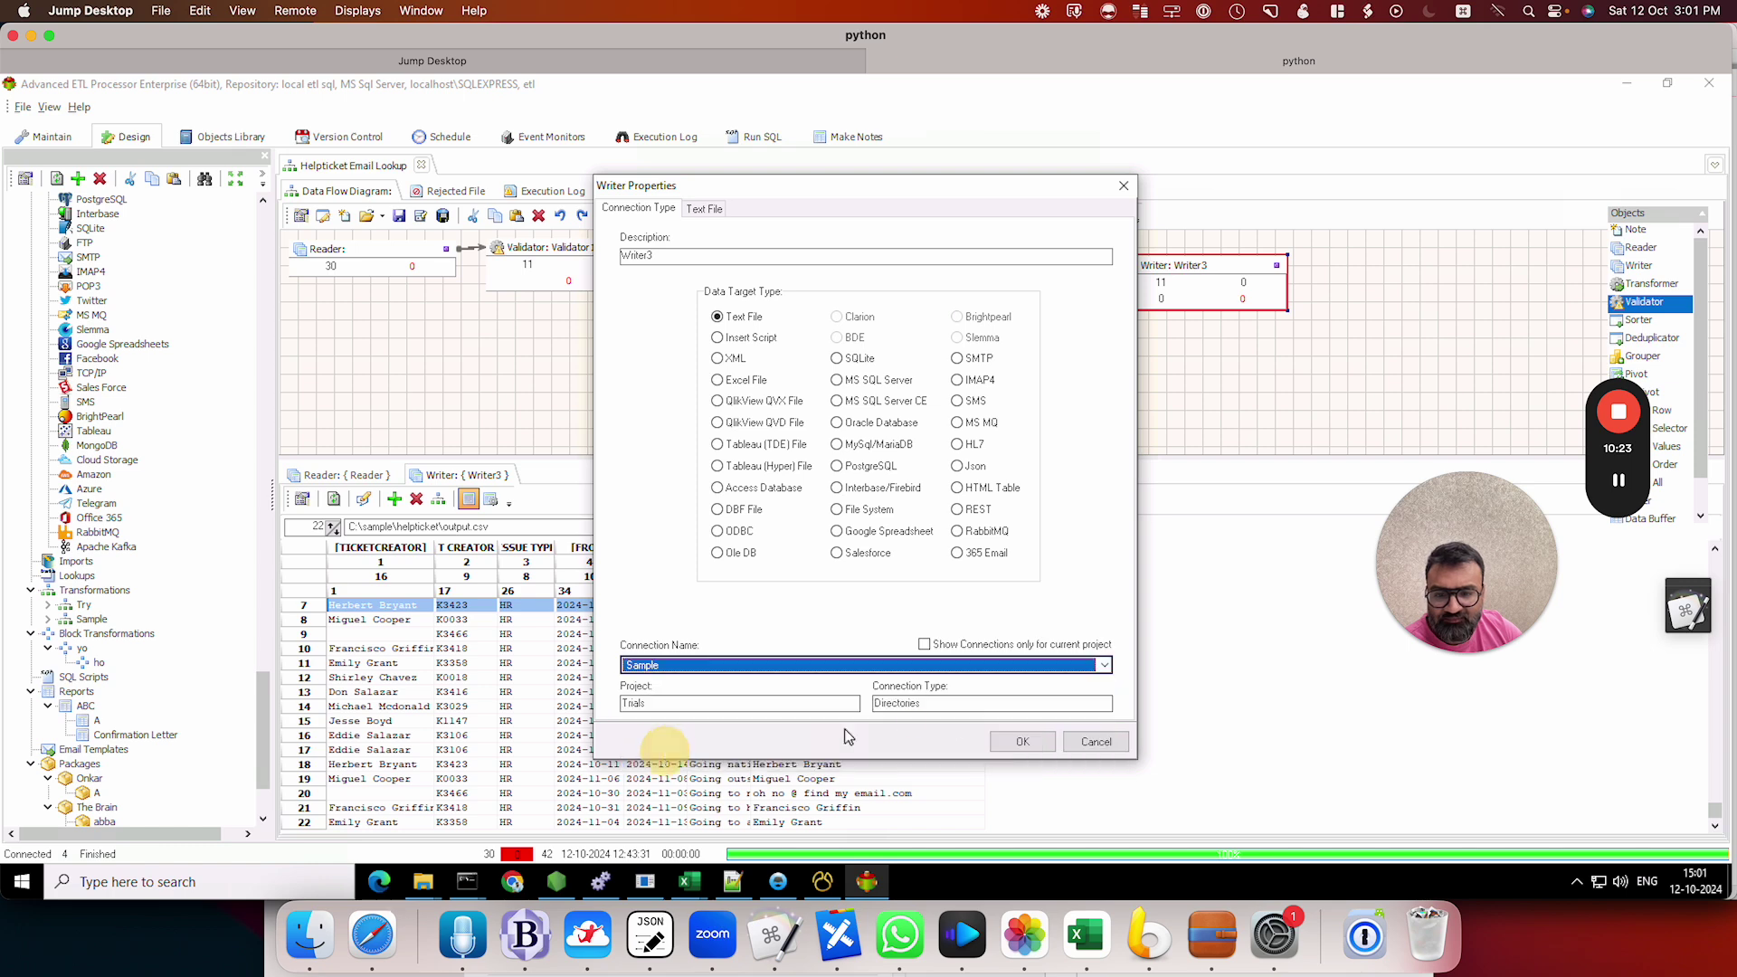
pyautogui.click(1018, 742)
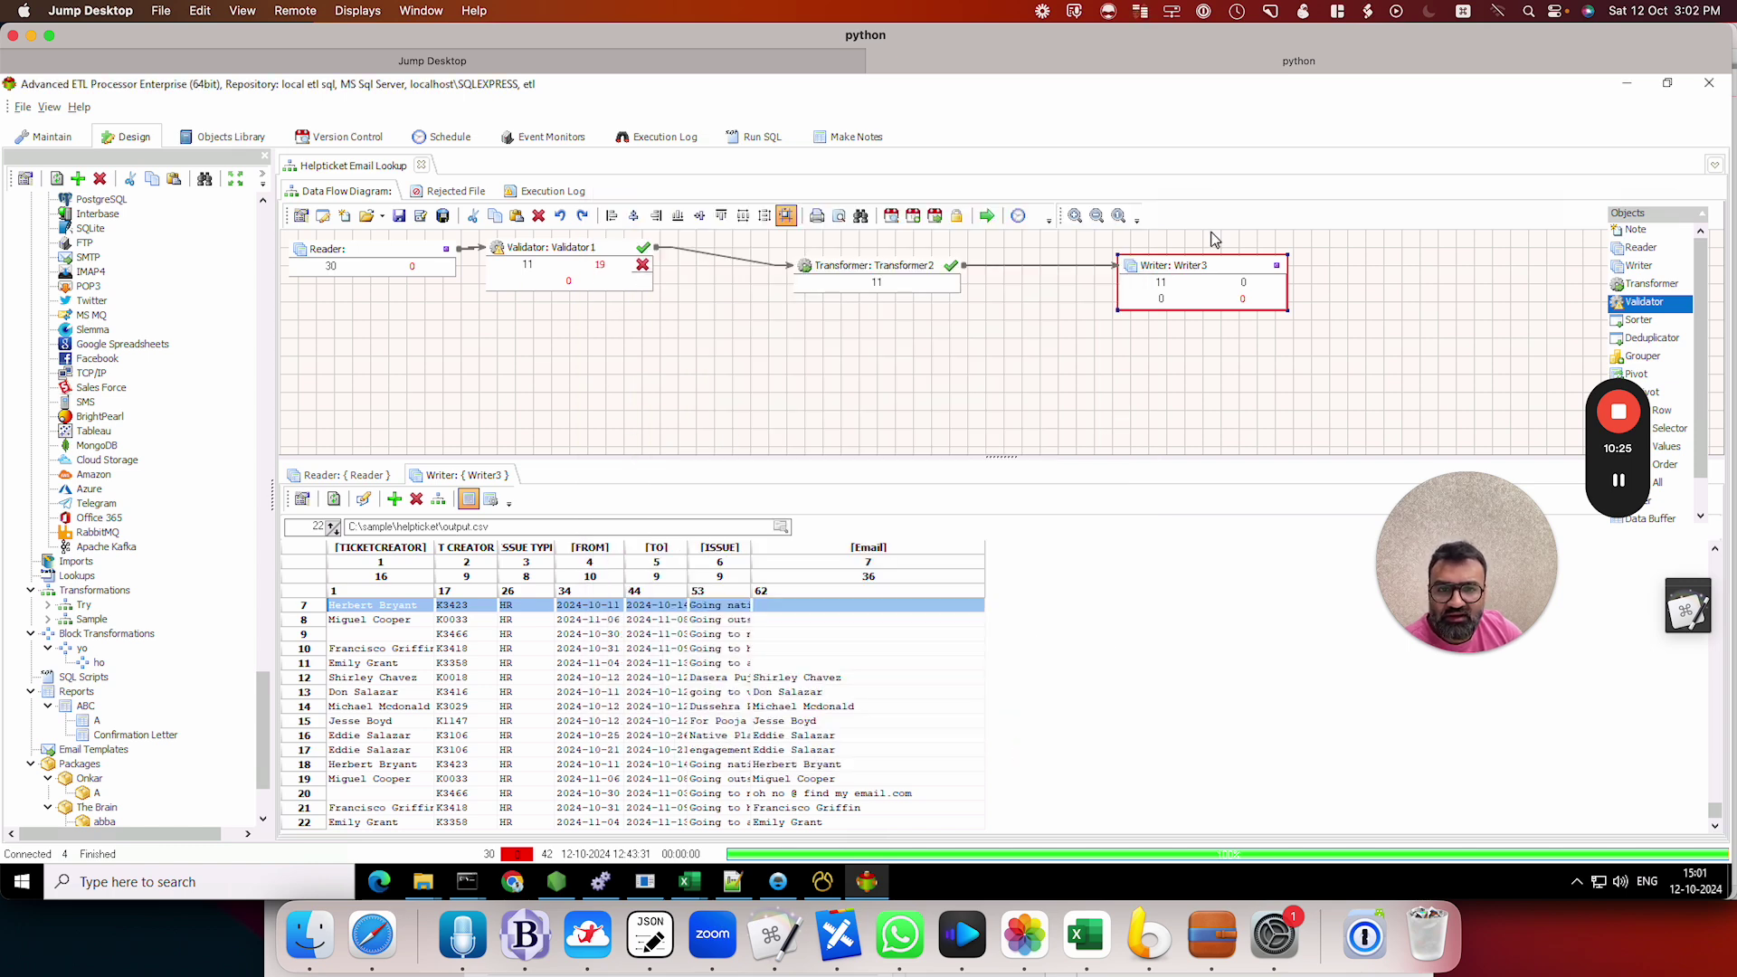
# Step: Run the transformation and check the refreshed output.csv preview for the row without a ticket creator
pyautogui.click(986, 216)
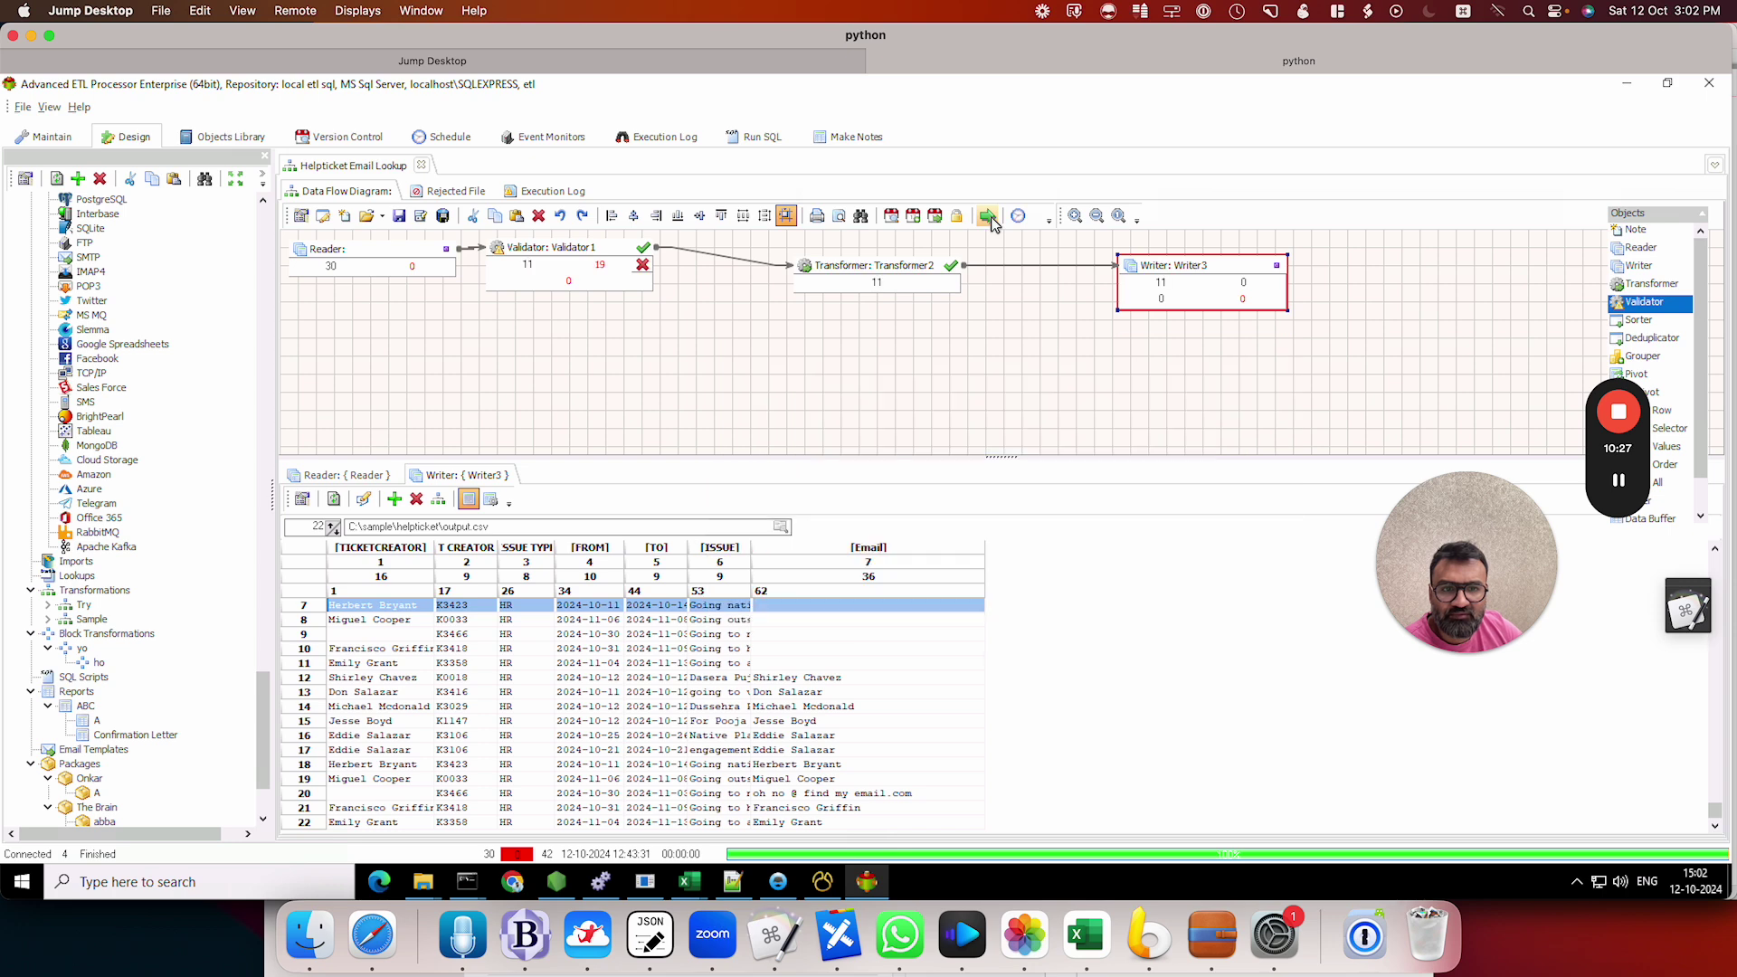
pyautogui.click(333, 499)
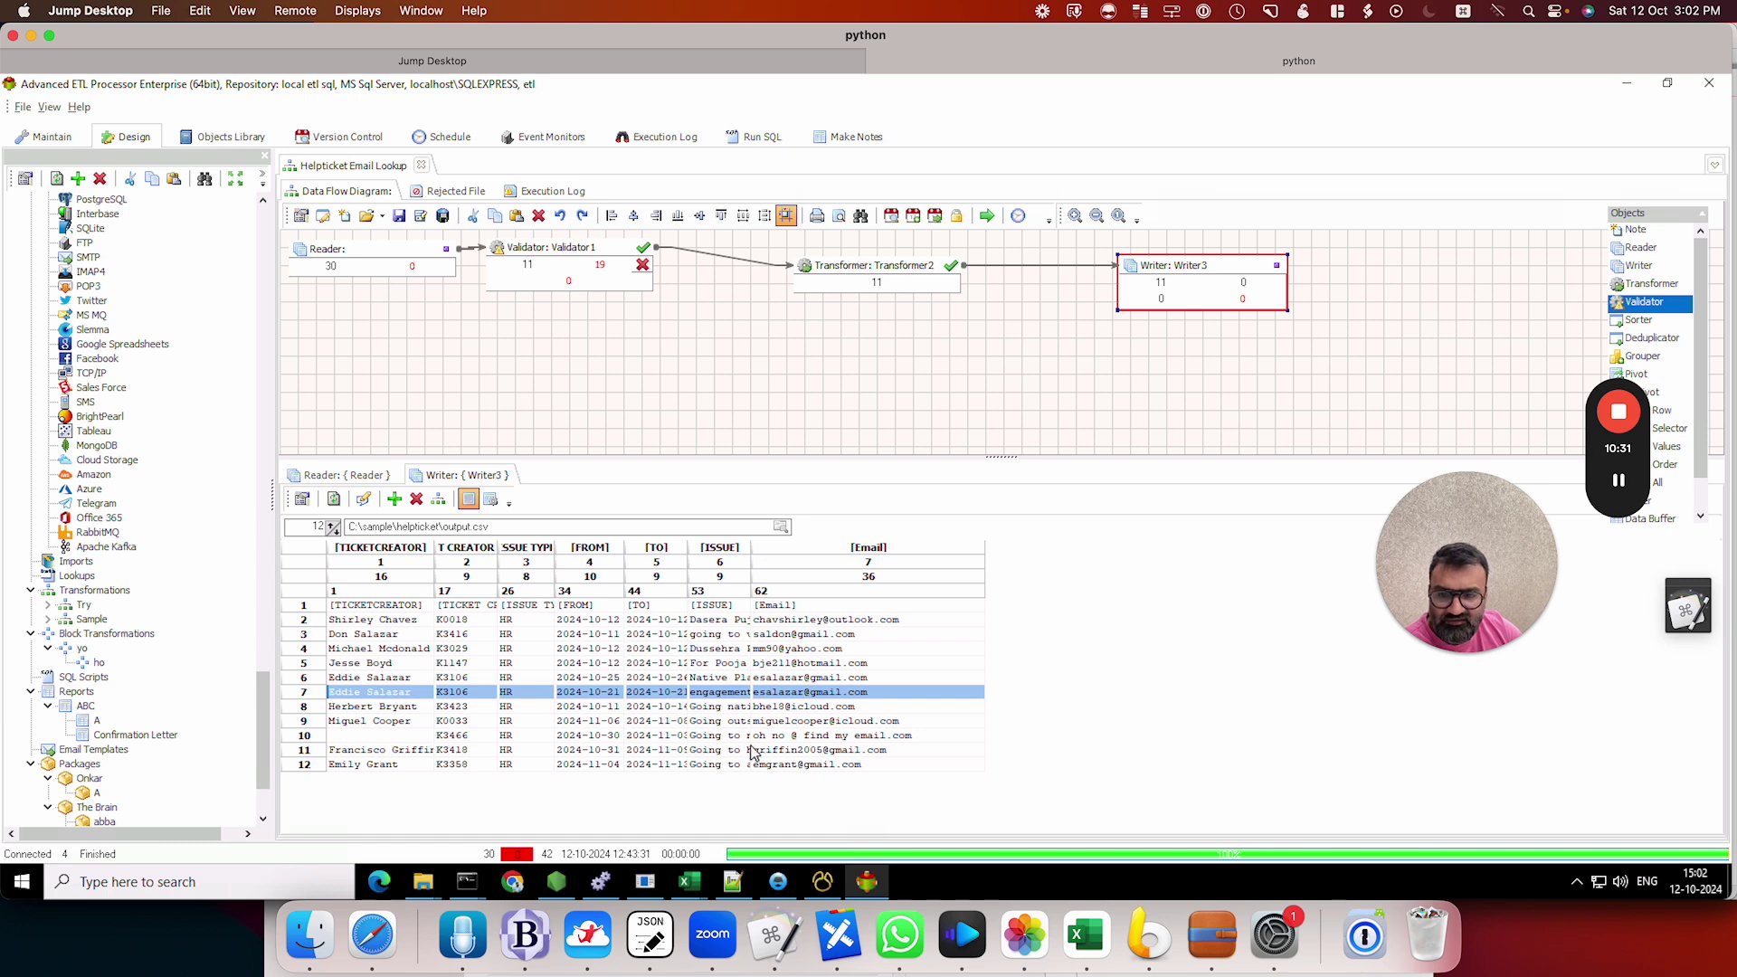
pyautogui.click(399, 738)
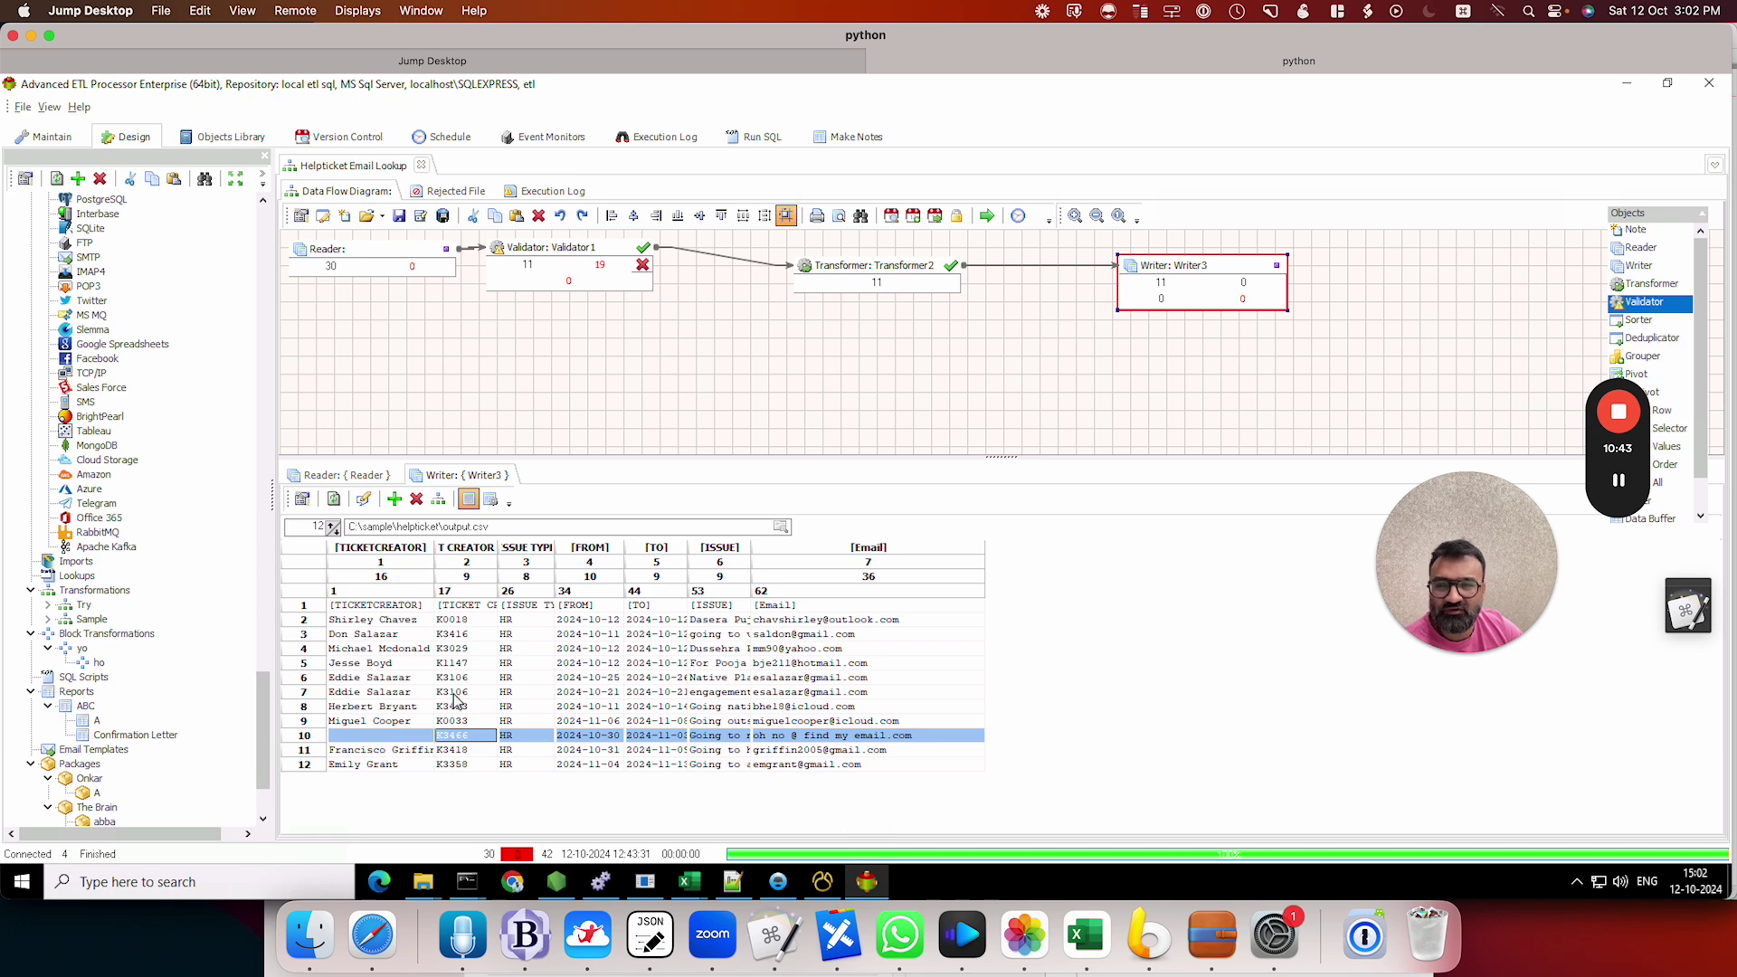
# Step: Add an Is Null or Empty String check to Validator1 and connect it between the input and output [TICKETCREATOR] fields
pyautogui.doubleClick(558, 256)
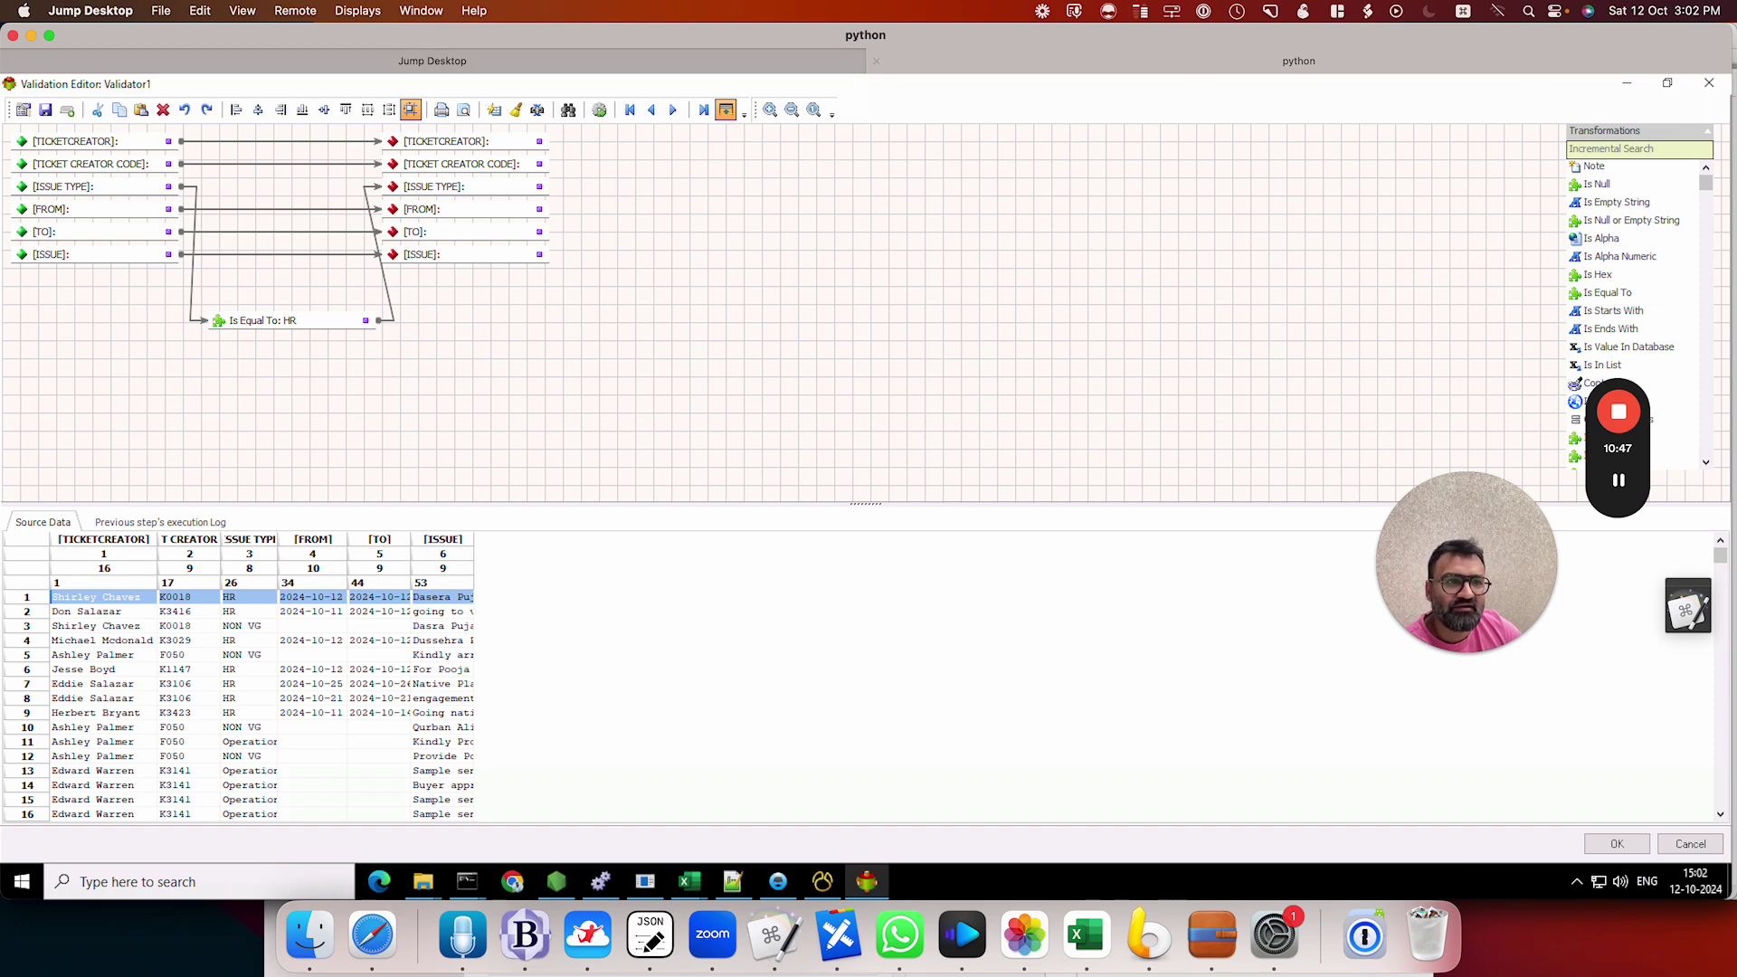
pyautogui.moveTo(1613, 220); pyautogui.dragTo(221, 361)
pyautogui.moveTo(181, 141); pyautogui.dragTo(222, 369)
pyautogui.moveTo(378, 369); pyautogui.dragTo(383, 142)
# Step: Configure the Is Null or Empty String check to reject the record when the result is success, and accept the validator changes
pyautogui.doubleClick(319, 368)
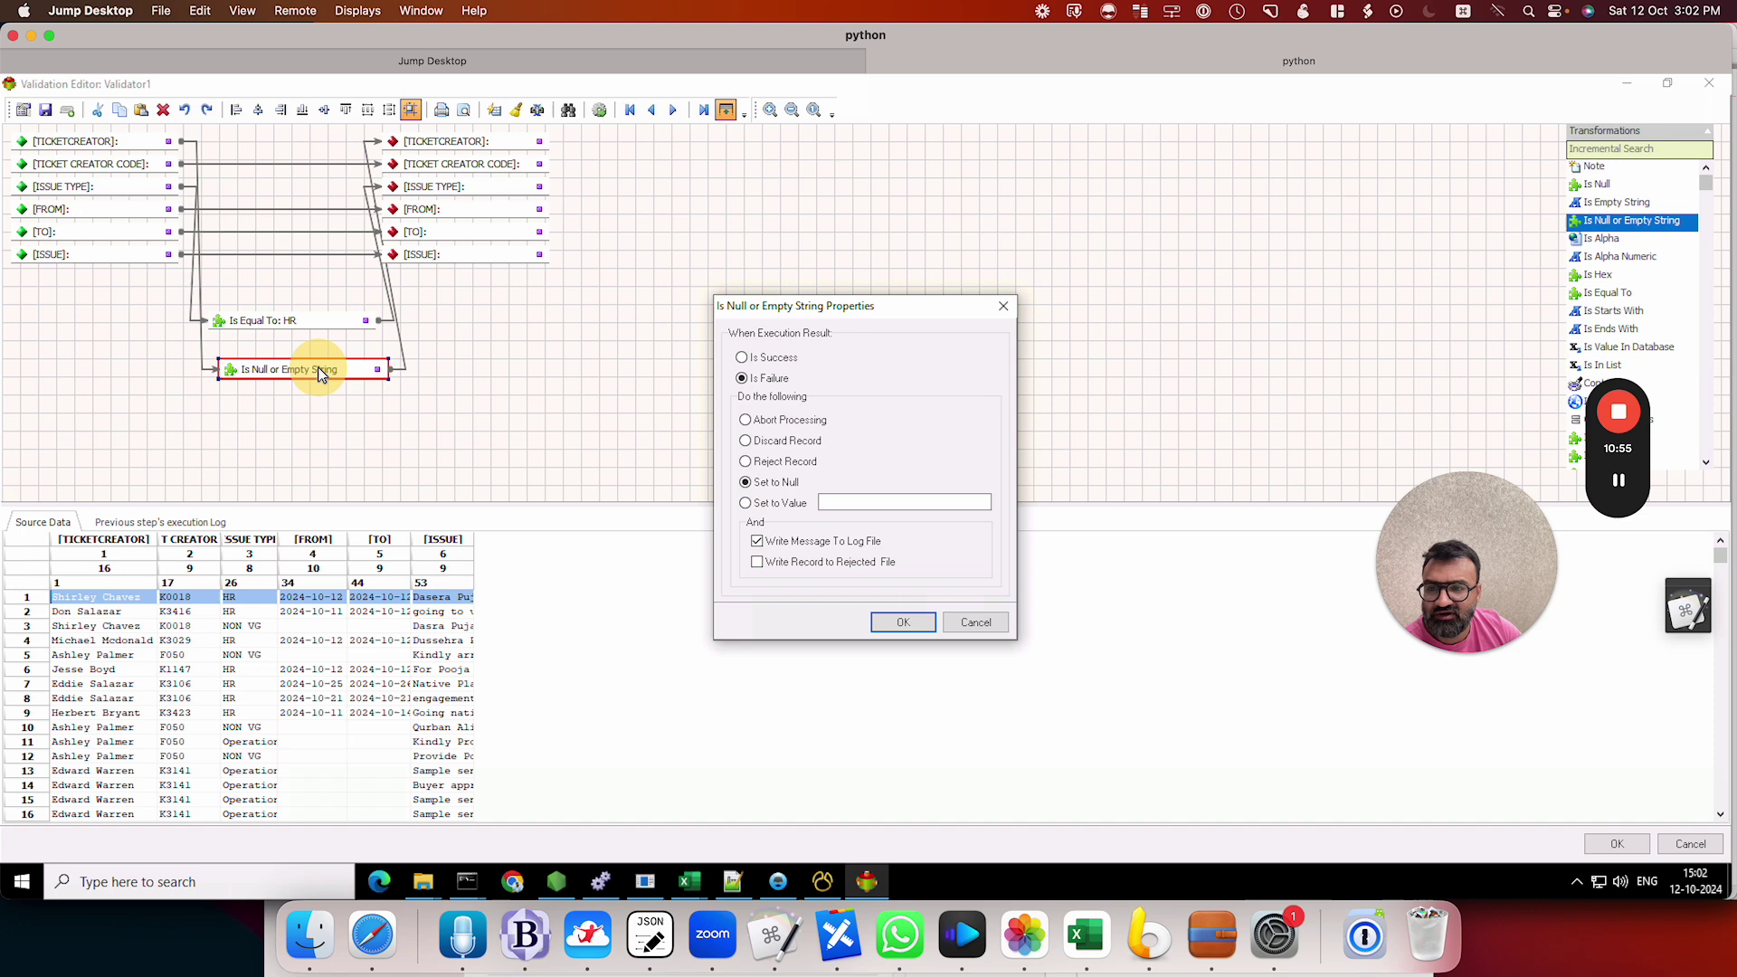
pyautogui.click(764, 358)
pyautogui.click(767, 465)
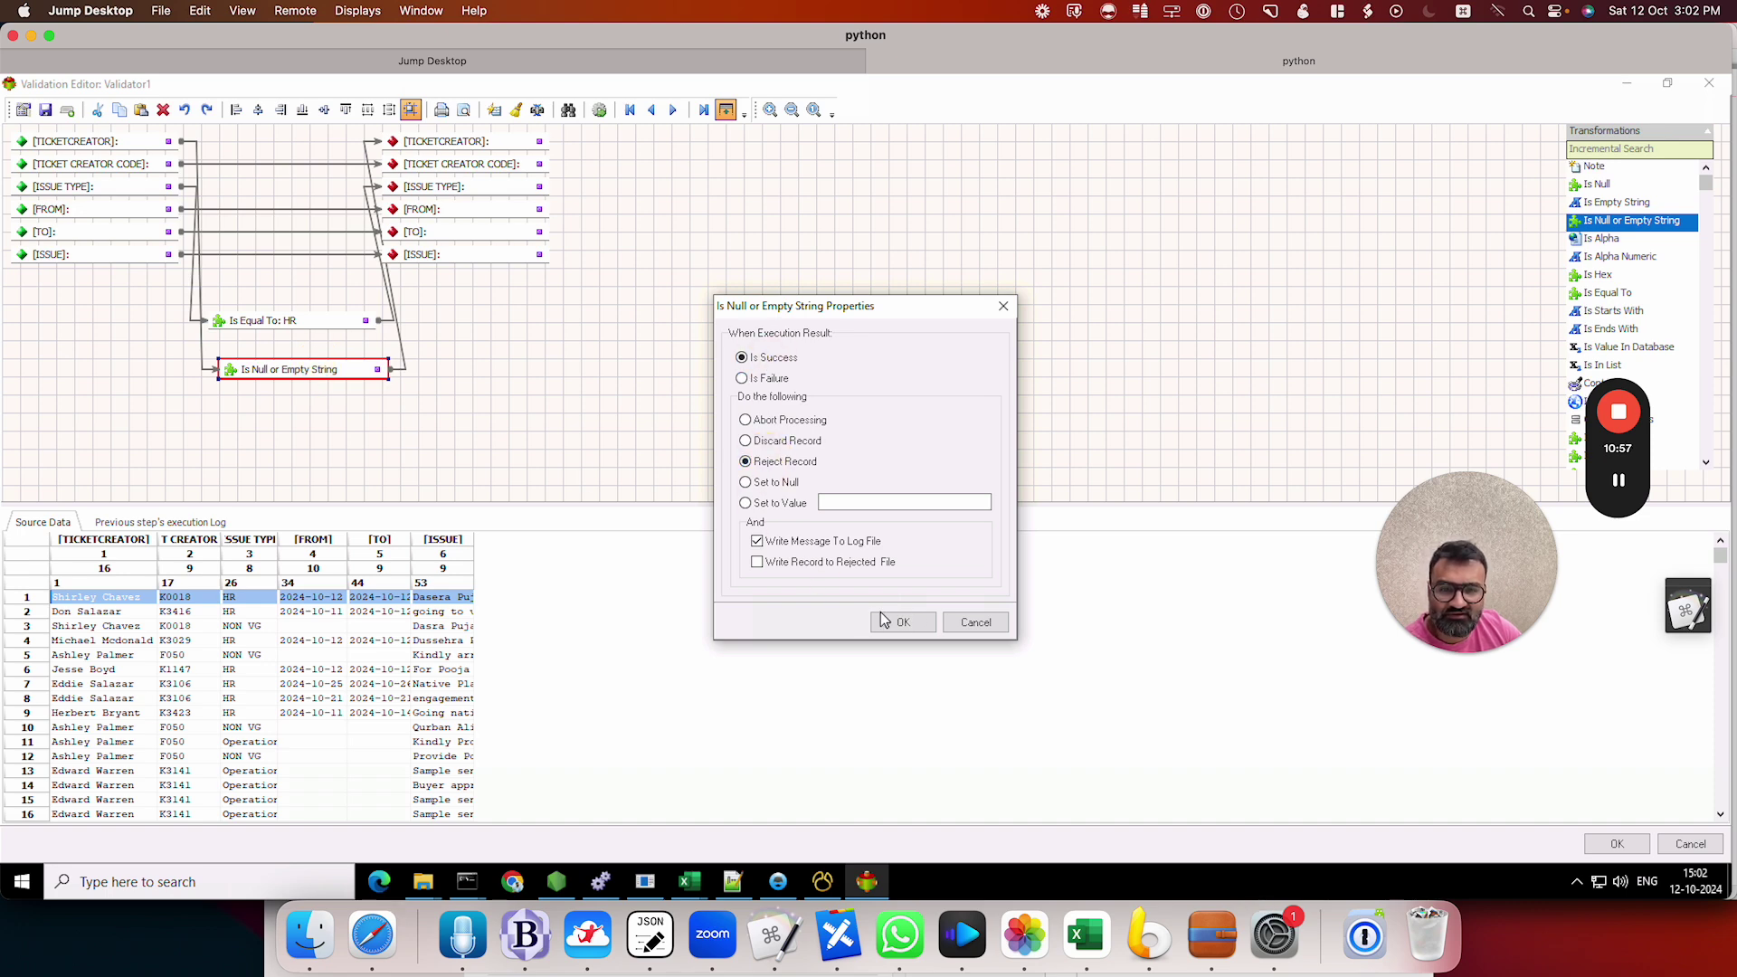
pyautogui.click(902, 622)
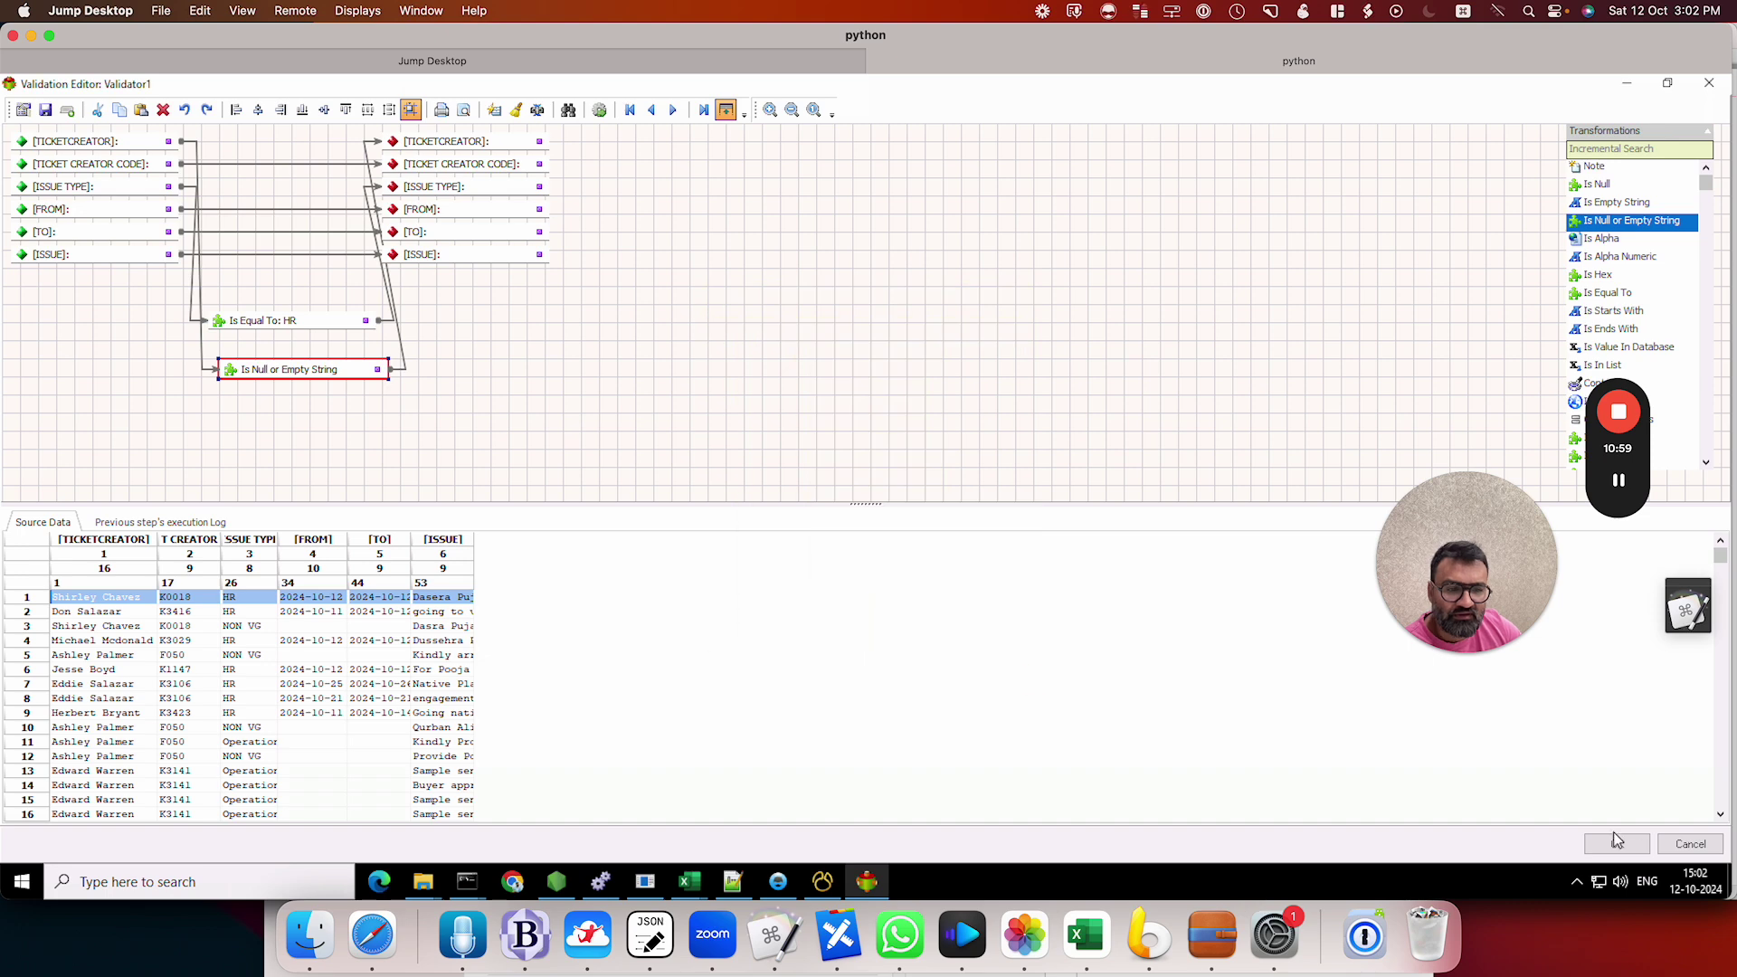
pyautogui.click(1615, 843)
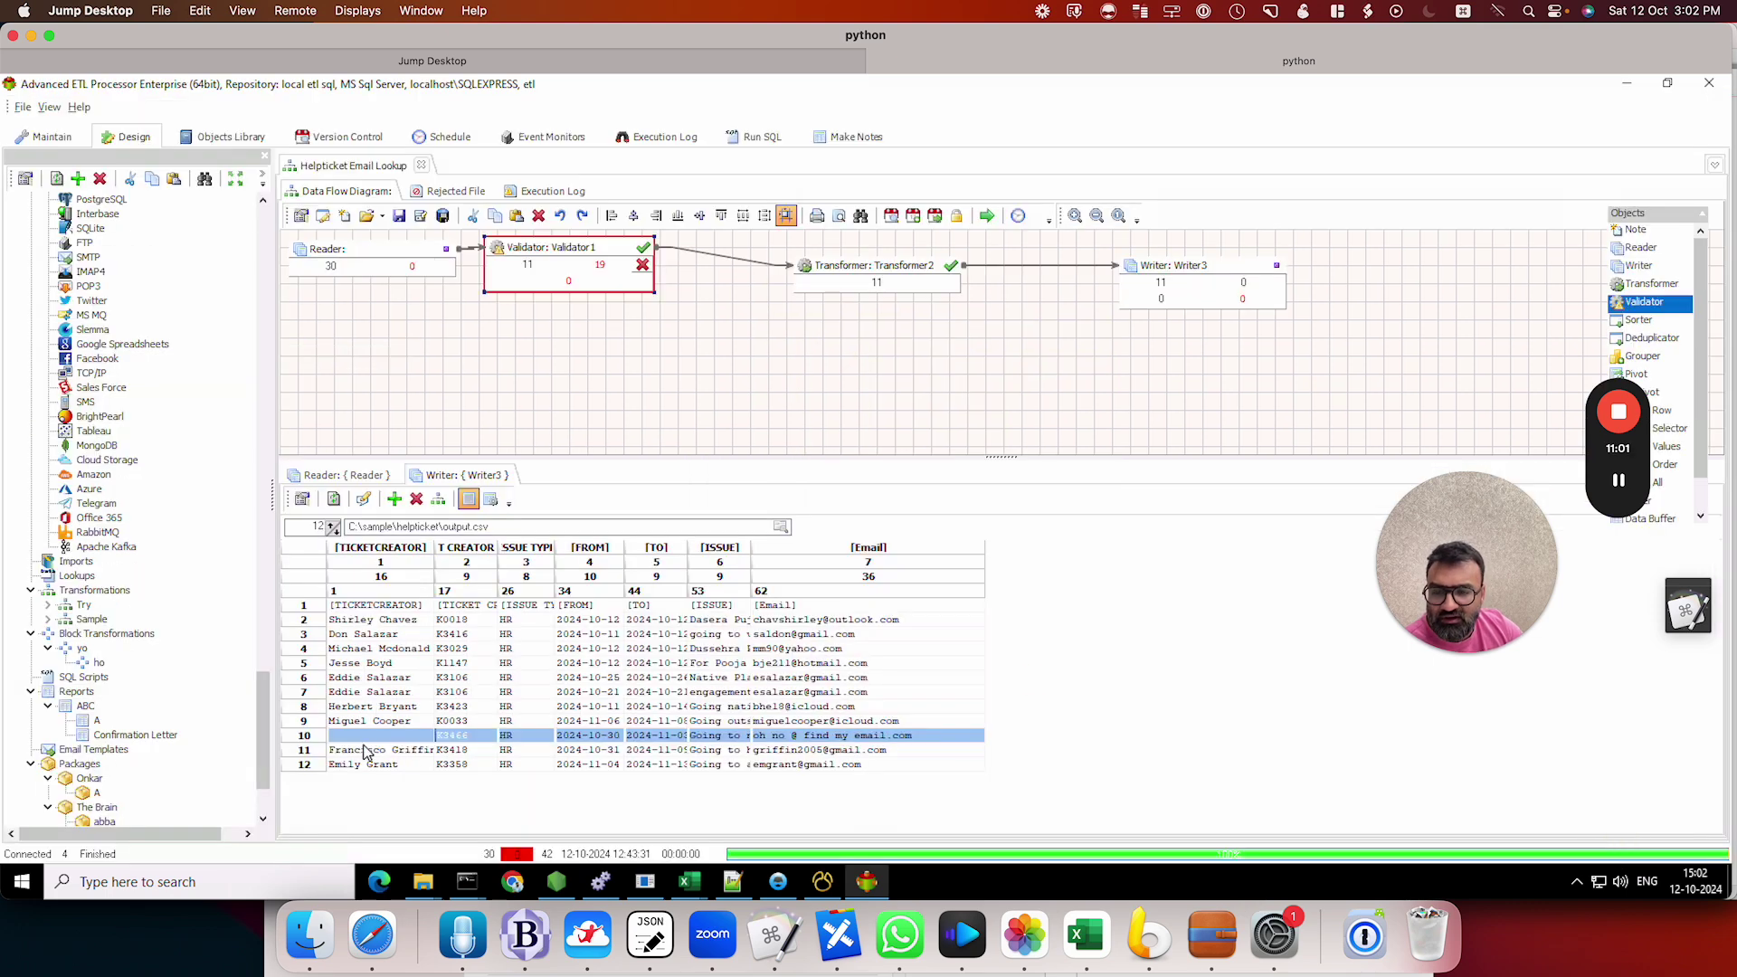
# Step: Rerun the transformation with the new ticket creator check and refresh the output.csv preview
pyautogui.click(986, 217)
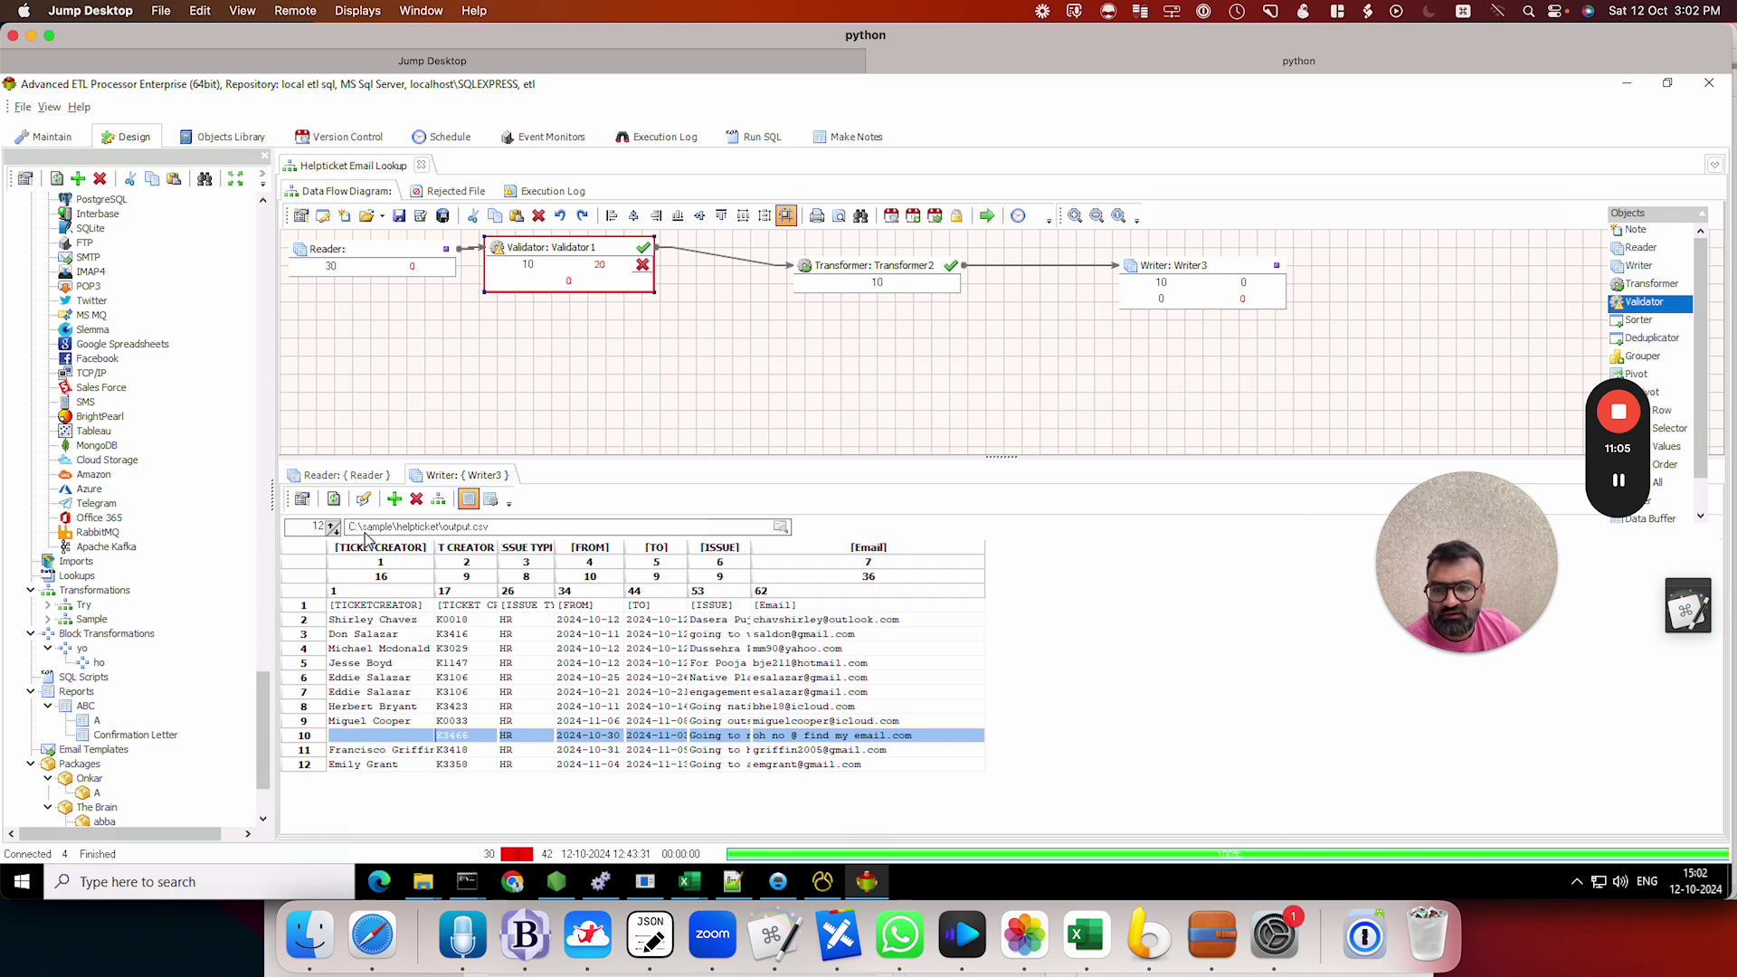
pyautogui.click(334, 500)
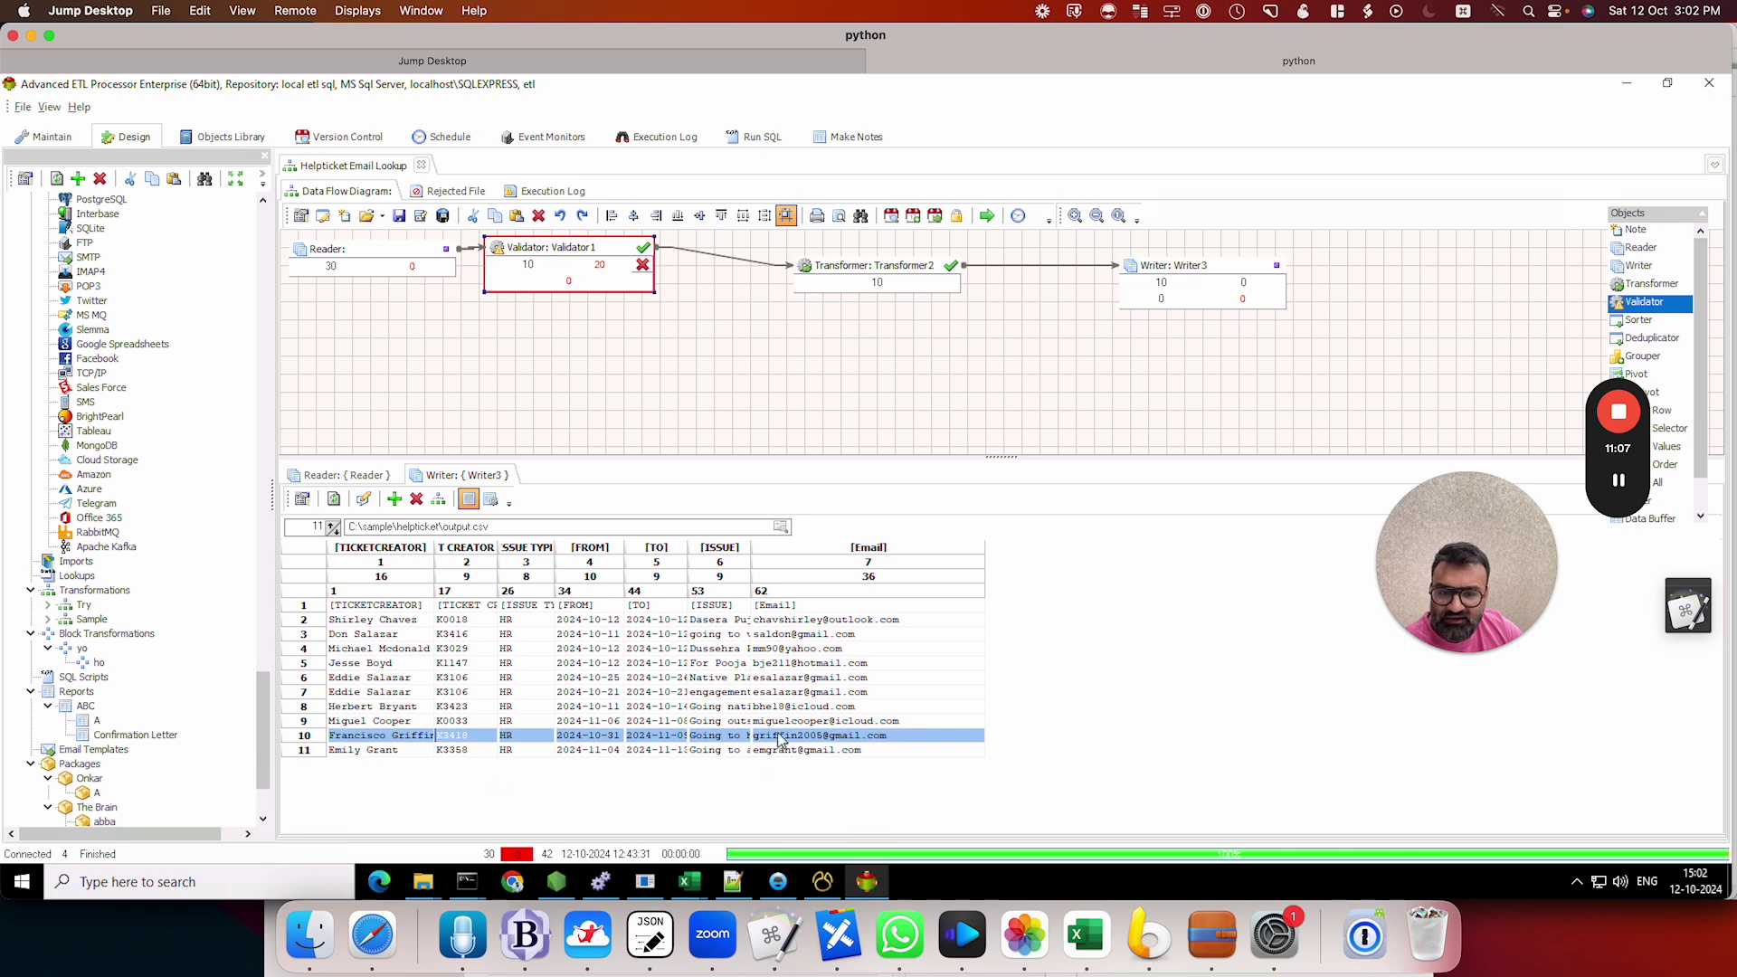
# Step: Try to set the writer's field names from the header row in the output.csv preview
pyautogui.click(368, 609)
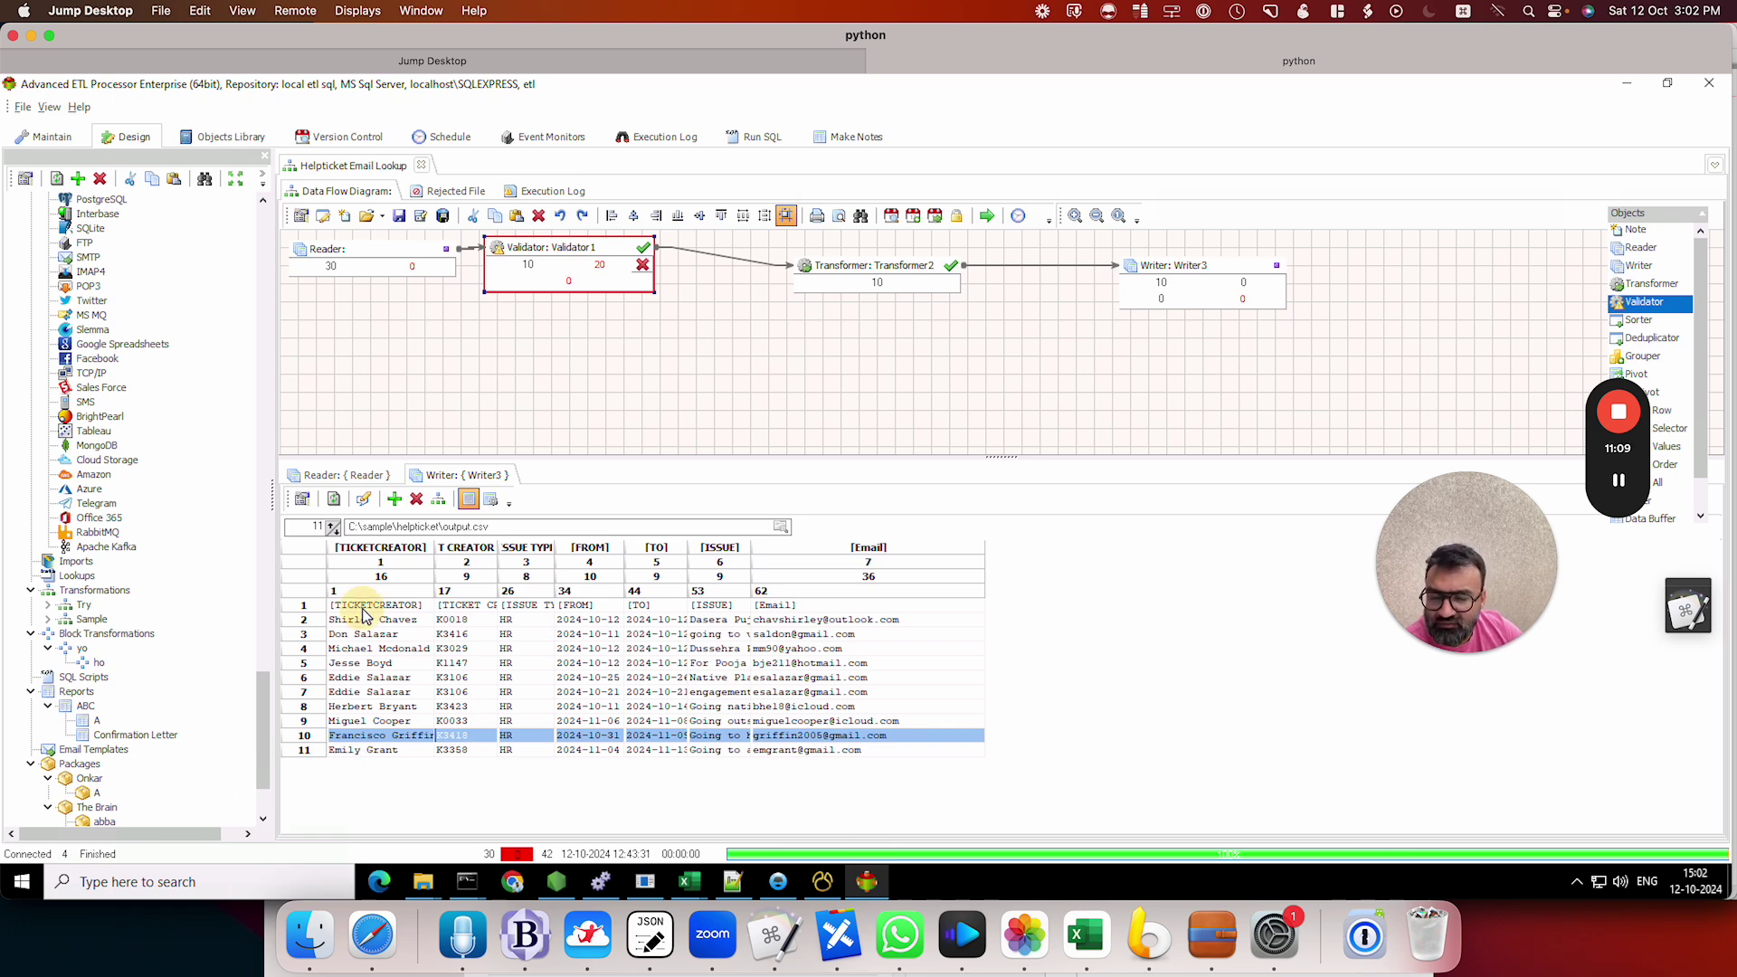
pyautogui.rightClick(367, 612)
pyautogui.click(364, 609)
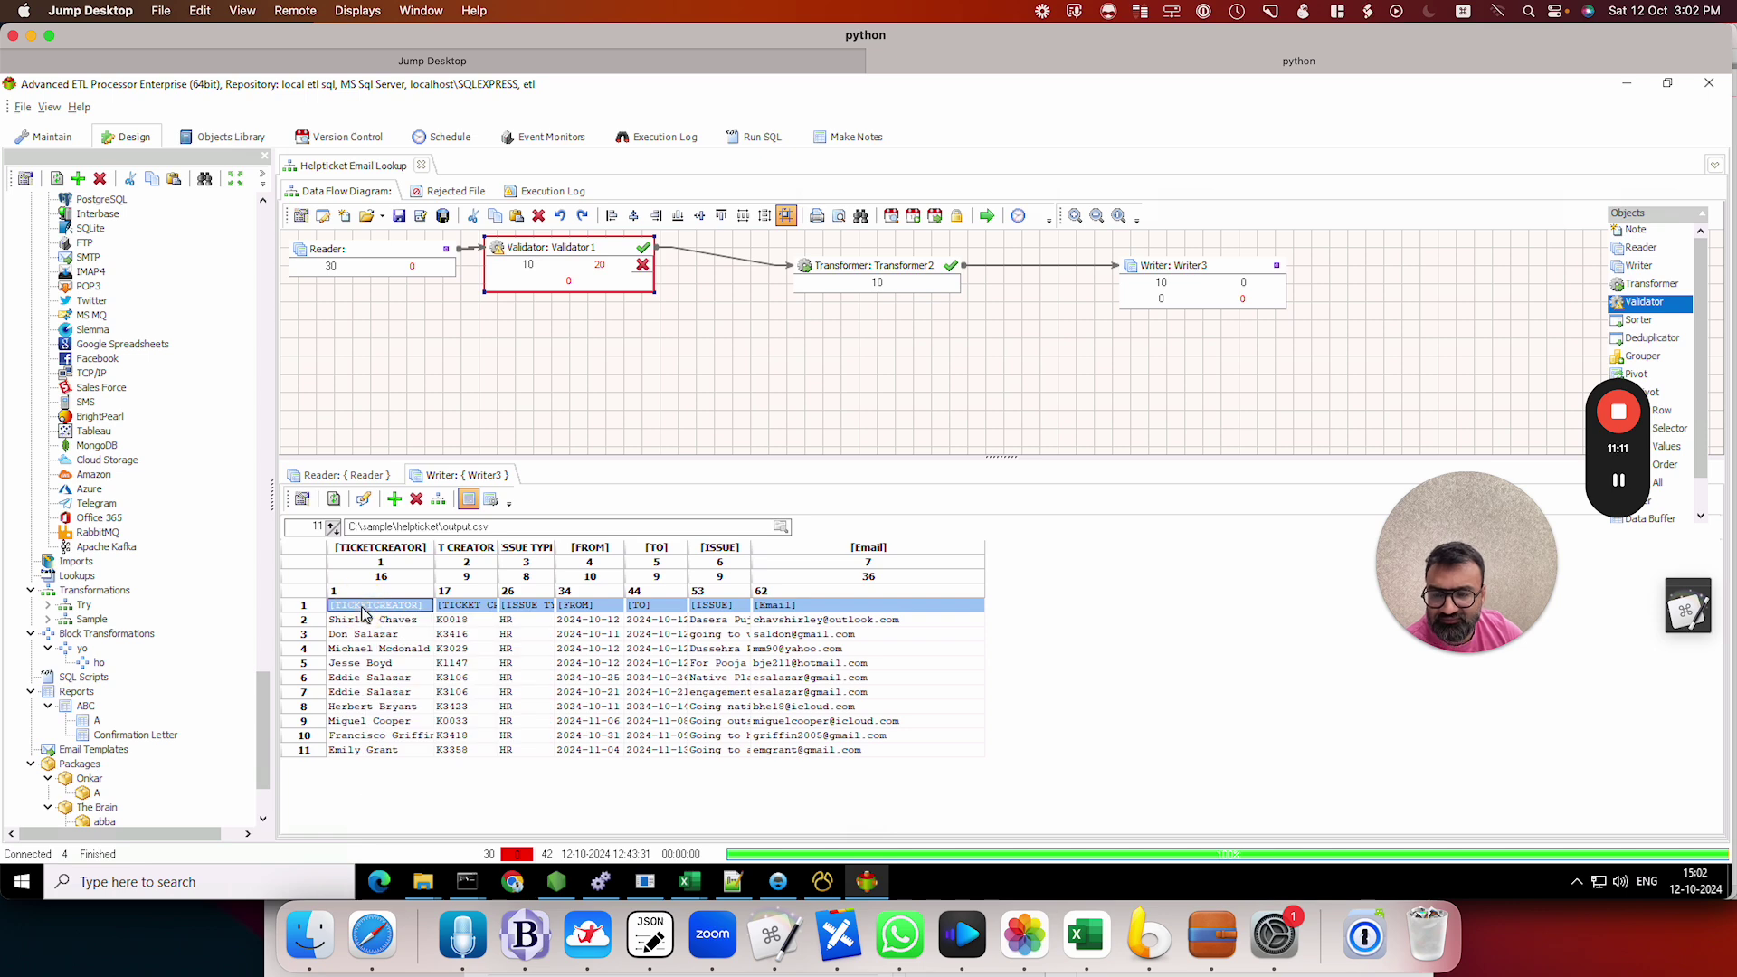
pyautogui.rightClick(364, 610)
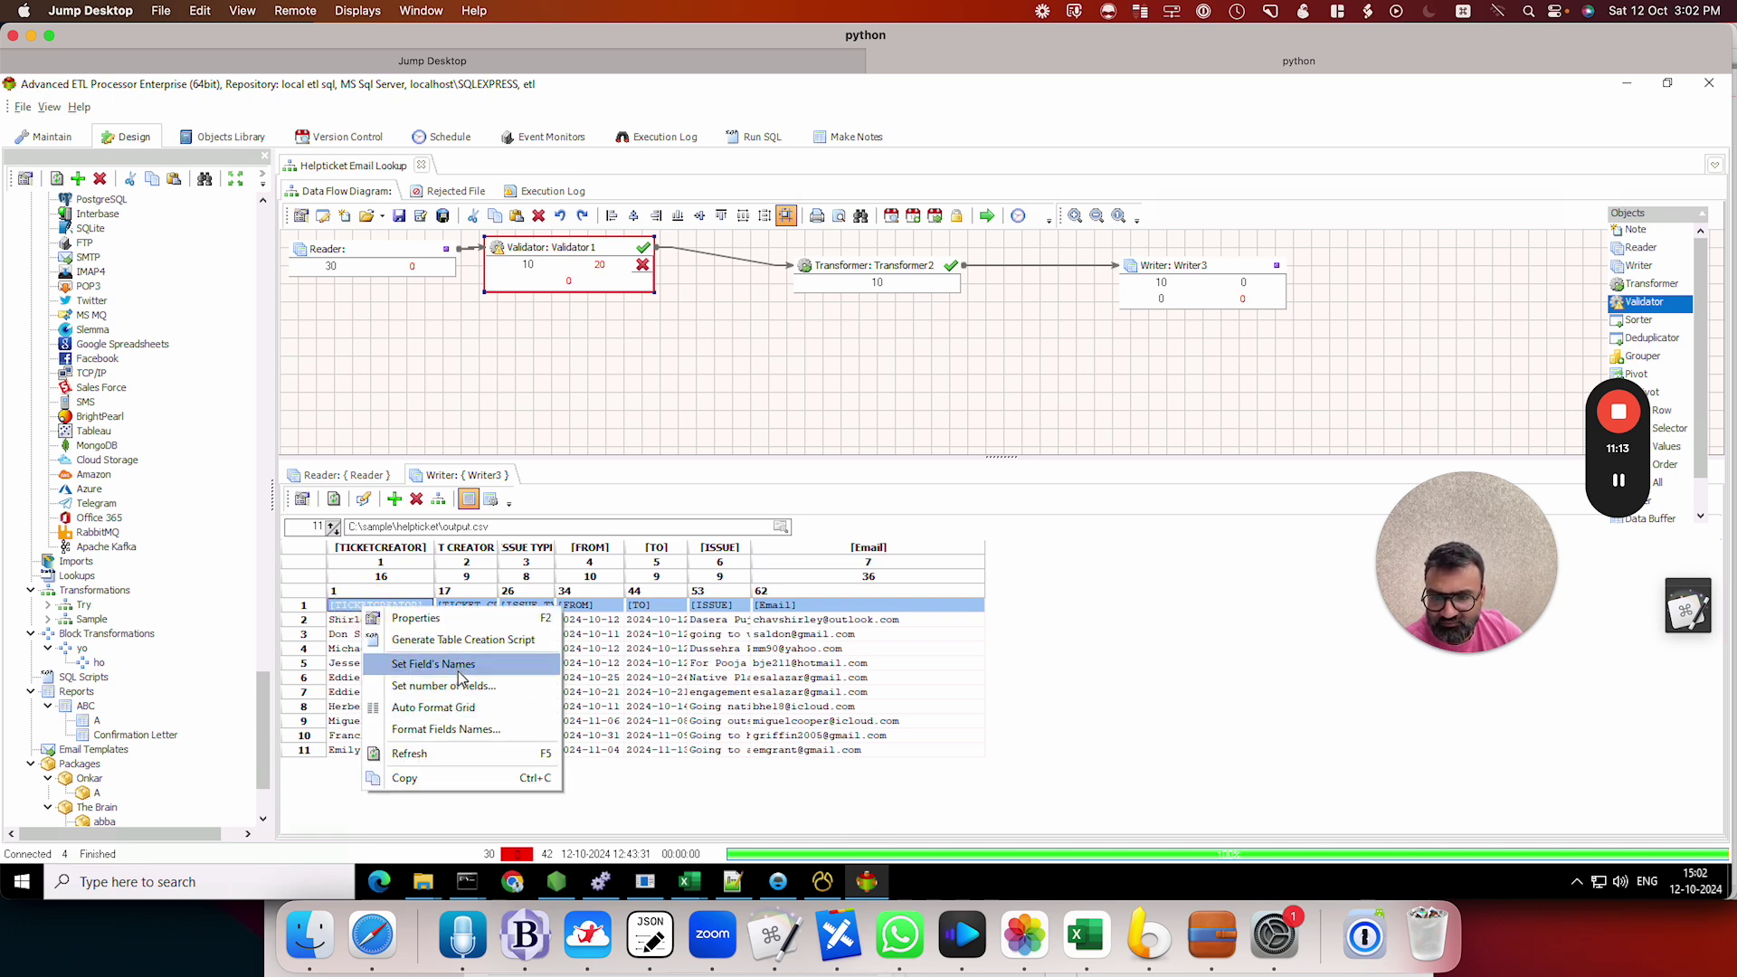
pyautogui.click(463, 671)
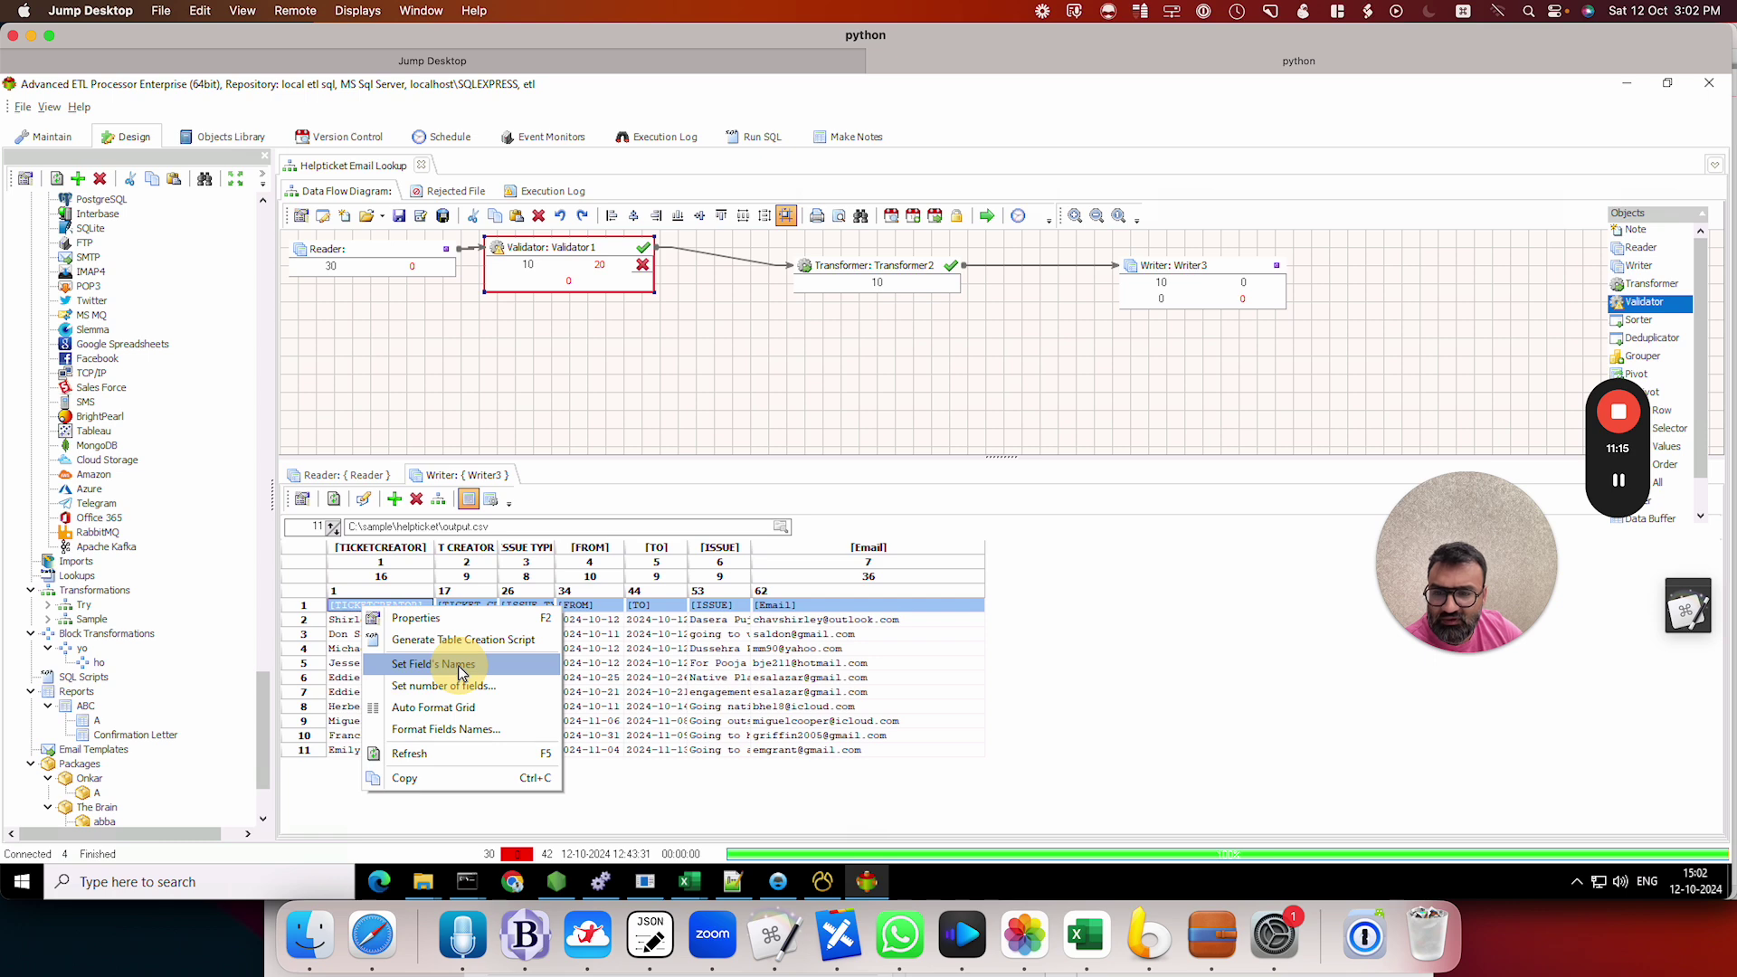
pyautogui.click(901, 493)
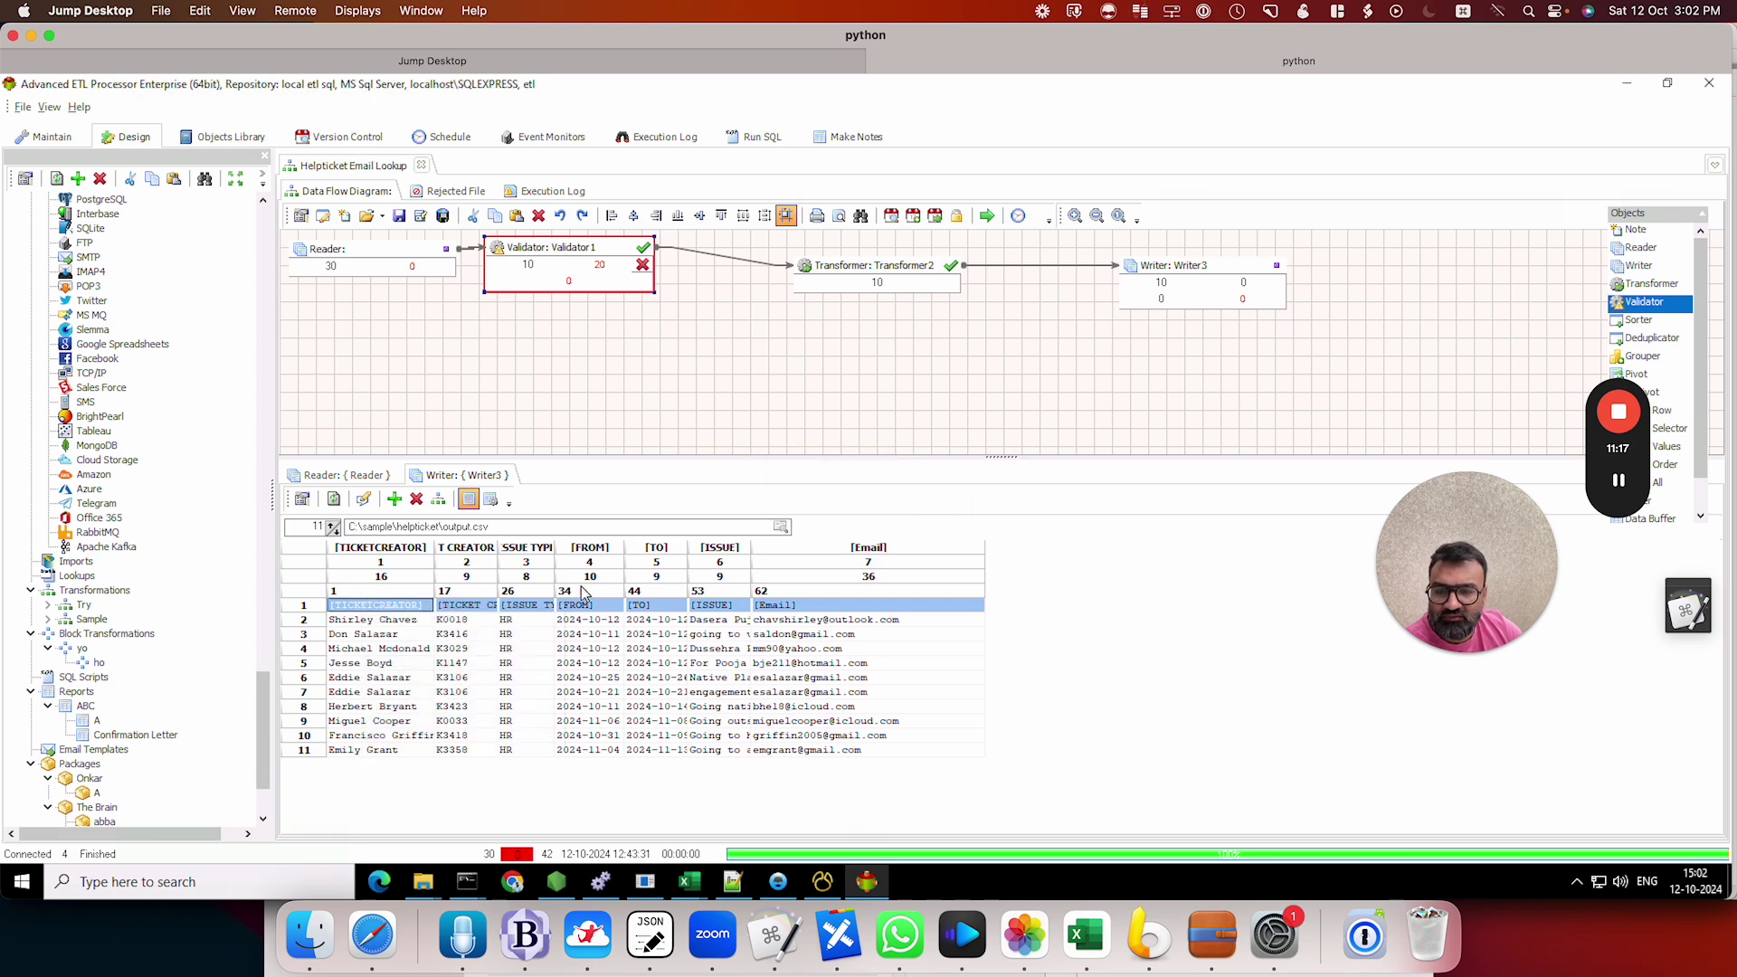